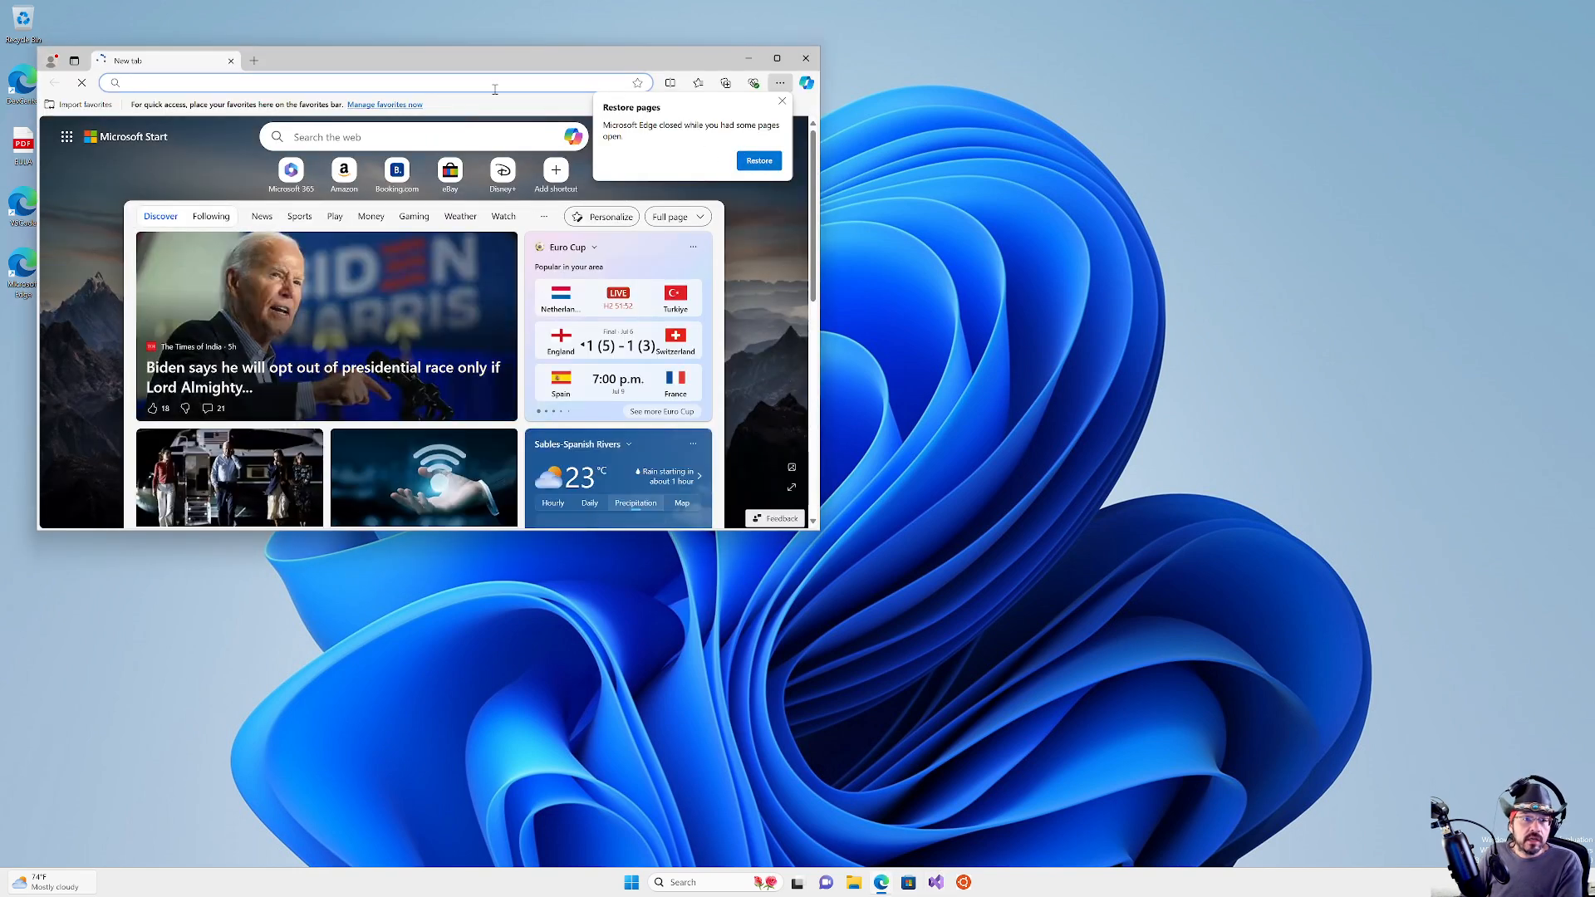
Step: Search the web for "docker desktop"
left_click(495, 86)
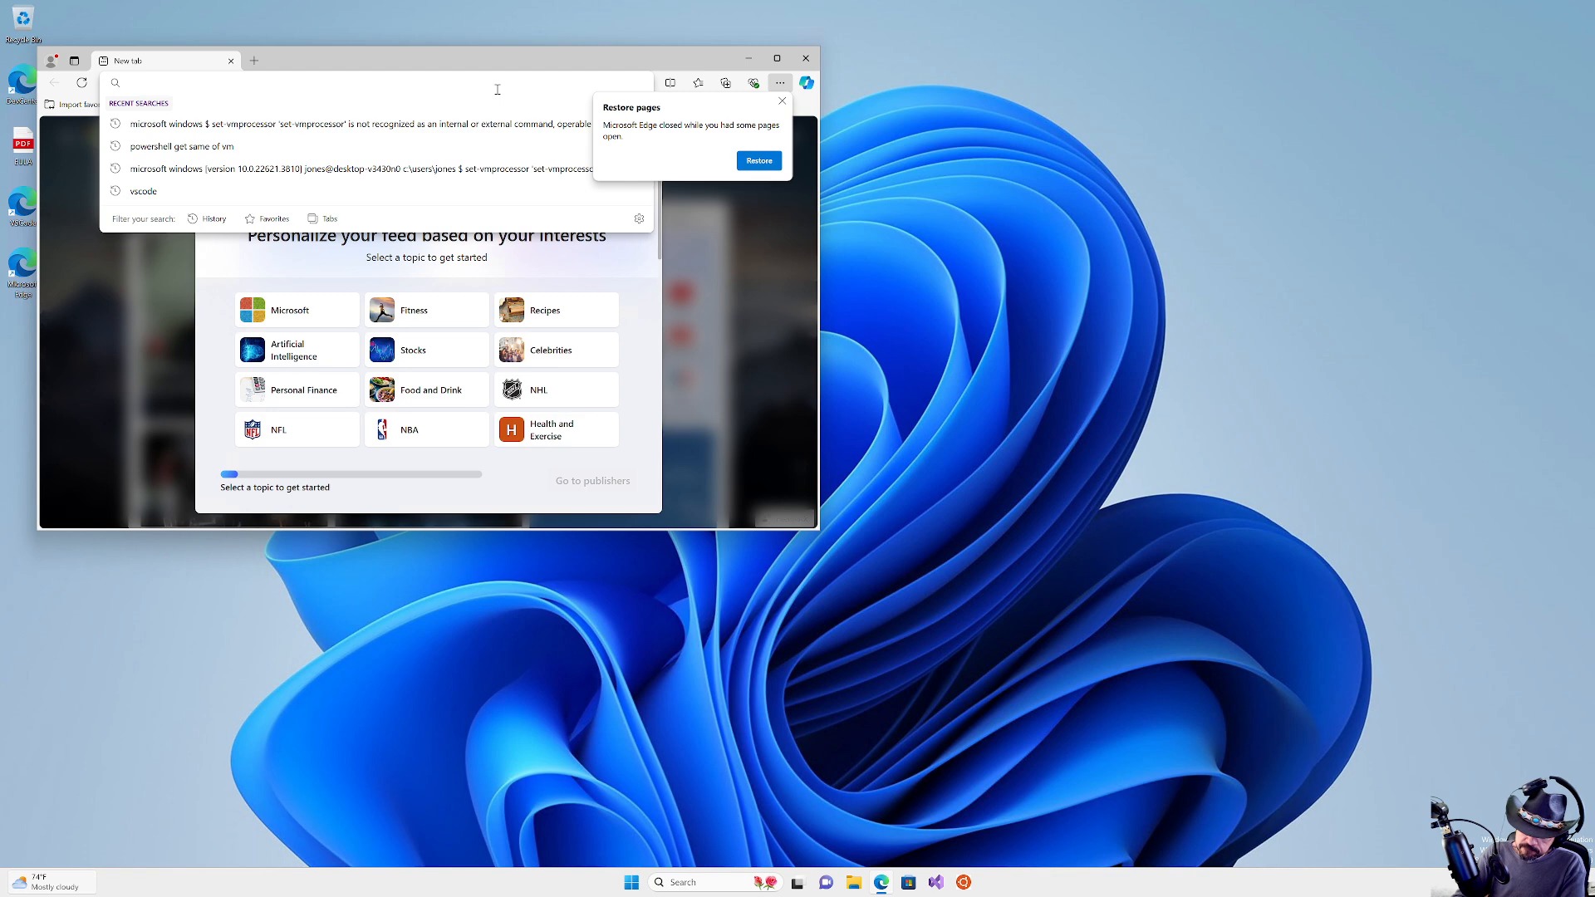
type("docker deslk")
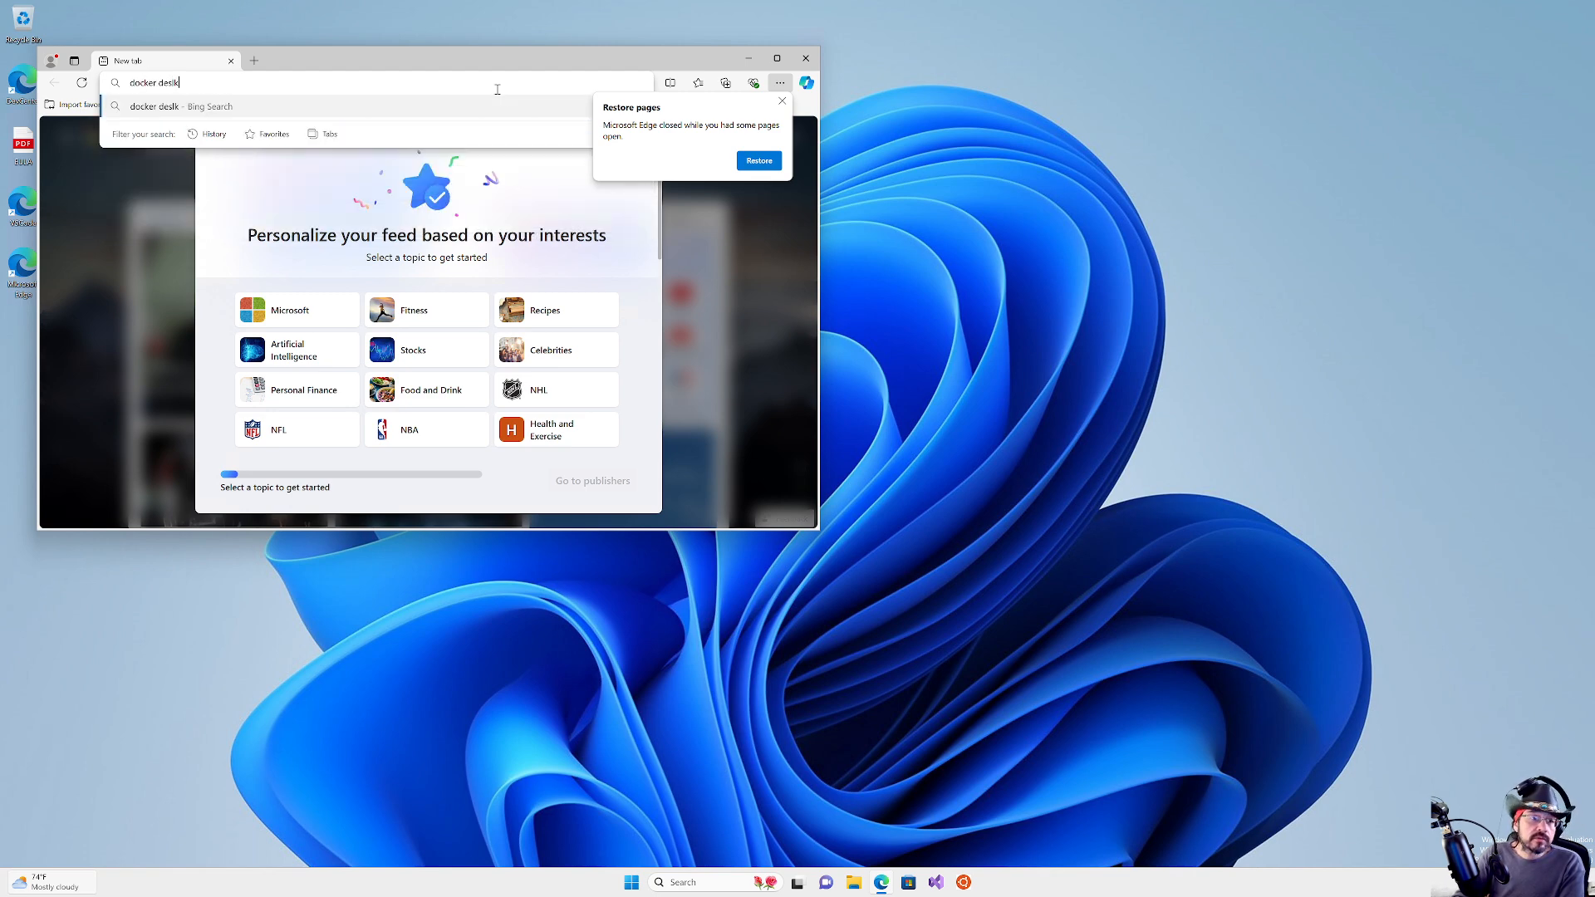
key("BackSpace")
key("BackSpace")
type("ktop")
key("Return")
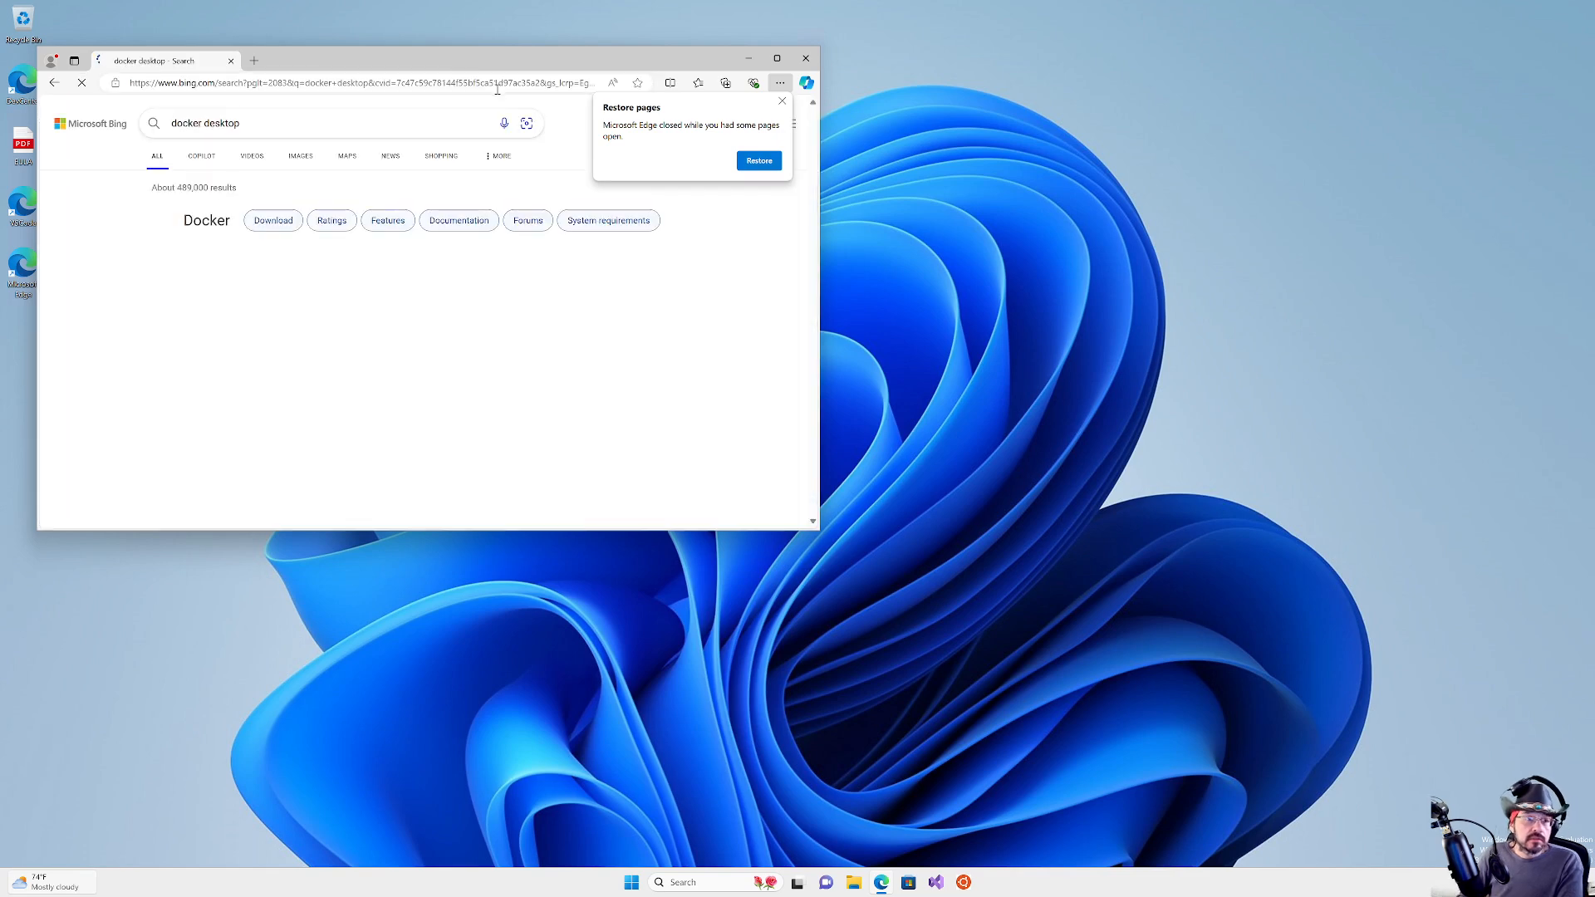
Step: Enlarge the browser window and its search results, and open the Docker result from hub.docker.com
left_click(777, 58)
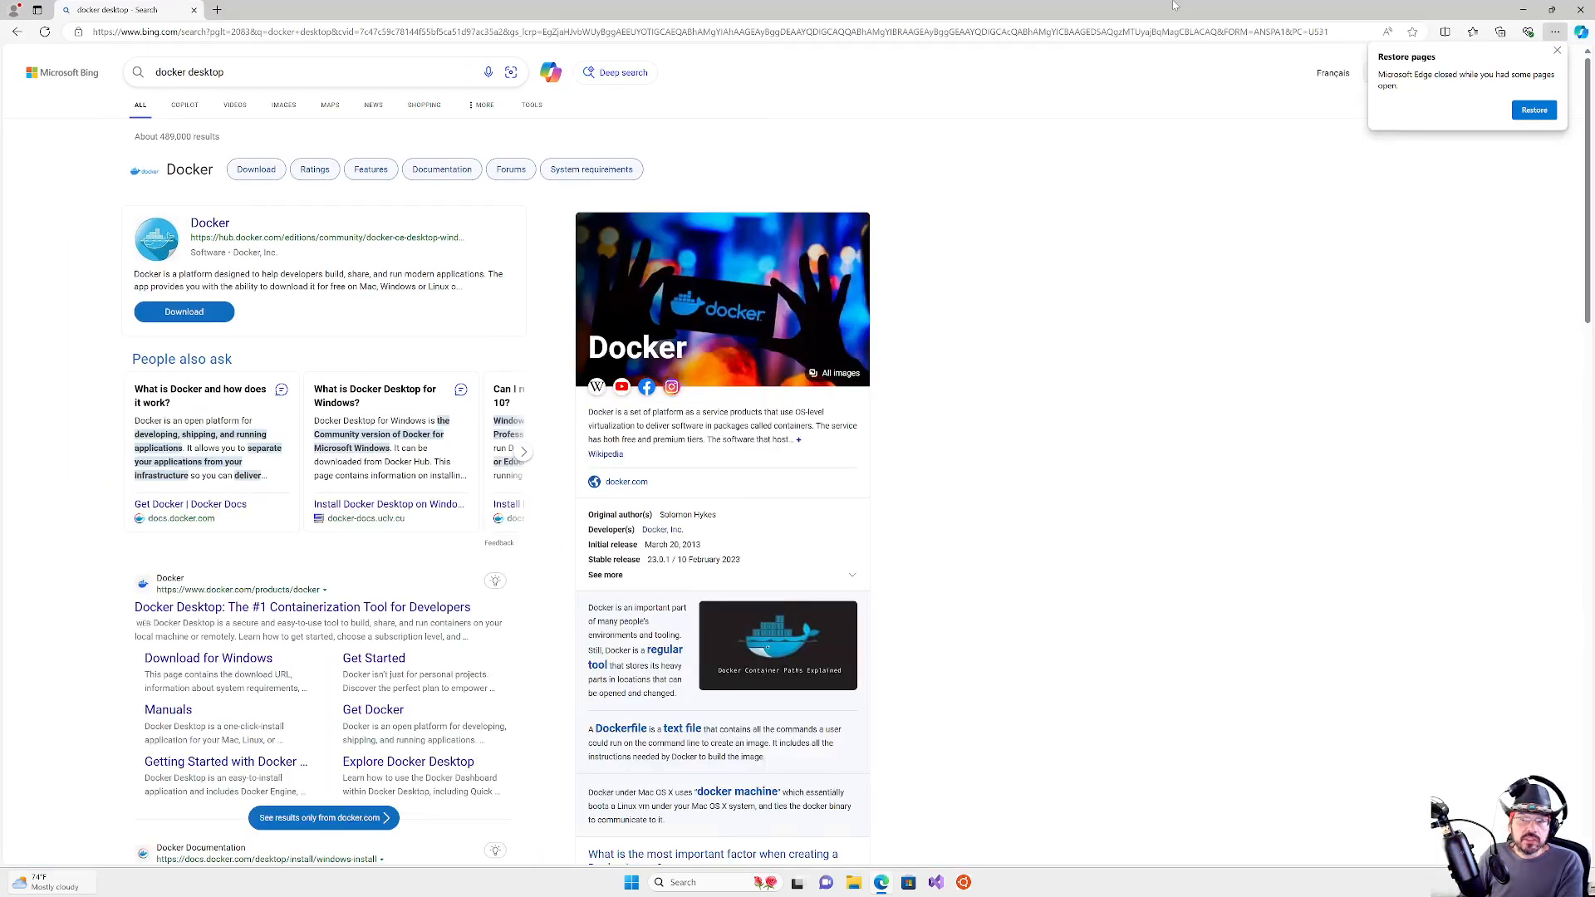
key("ctrl+plus")
key("ctrl+plus")
key("ctrl+plus")
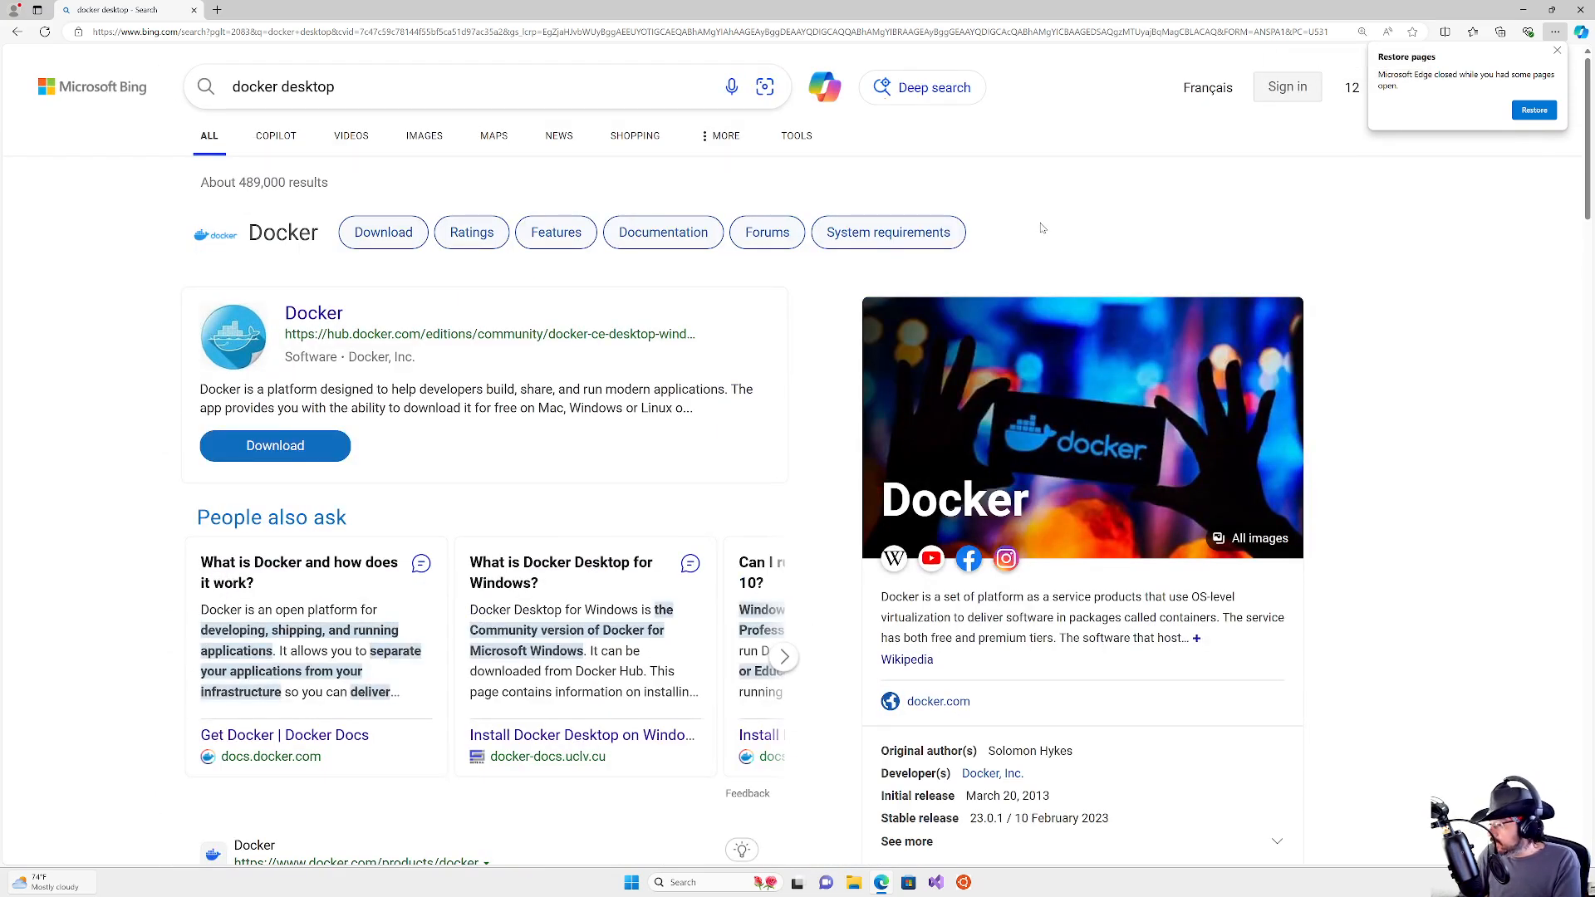
right_click(317, 318)
key("Escape")
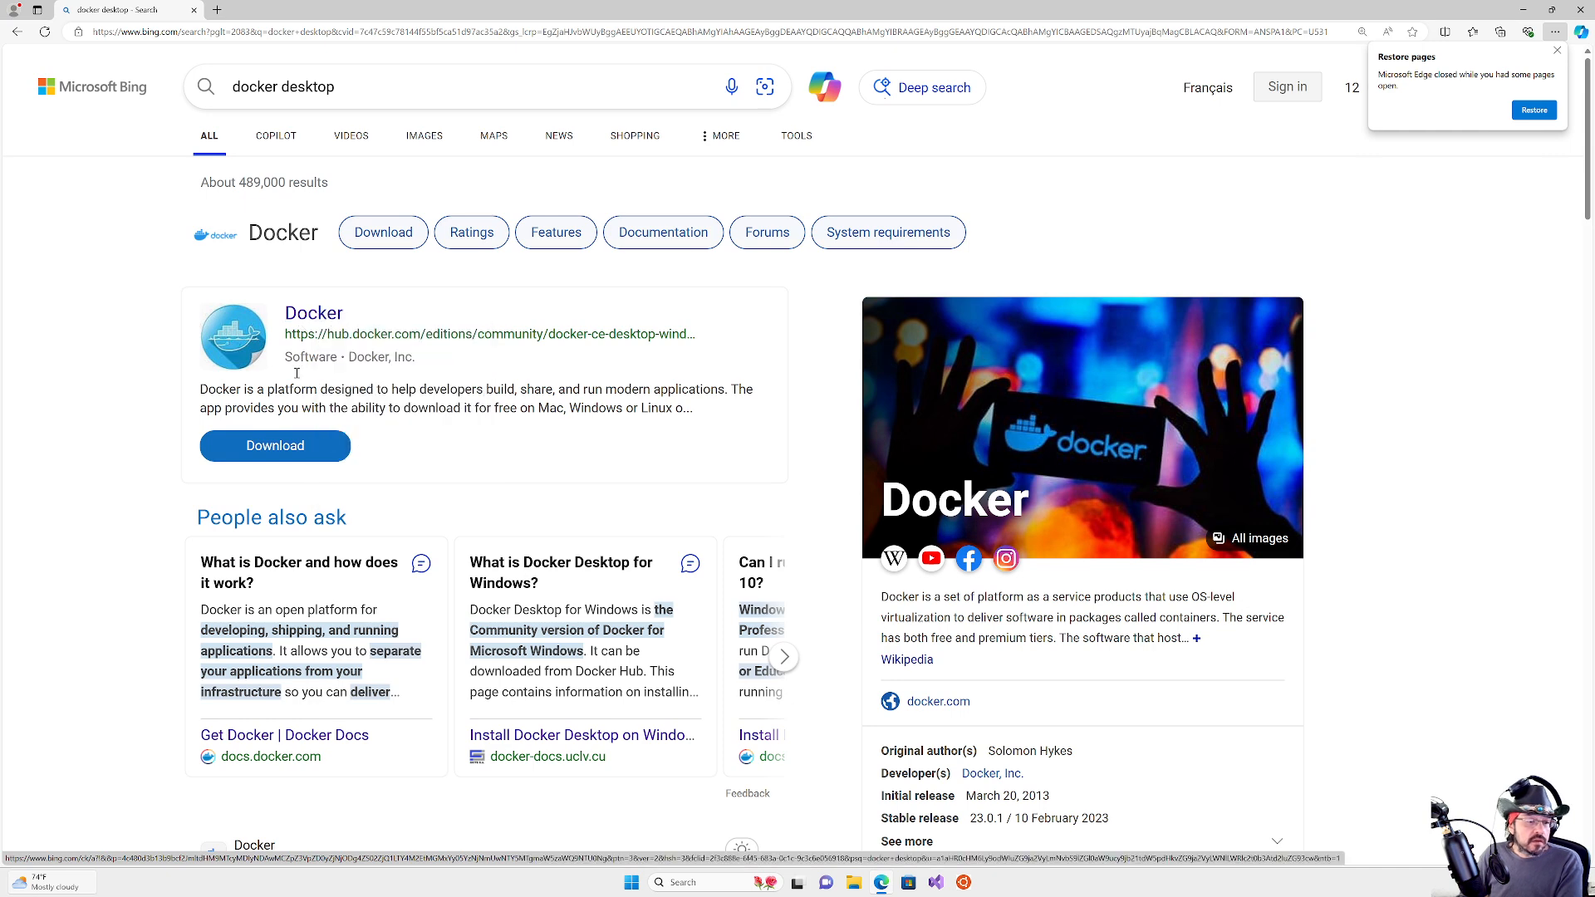
left_click(317, 318)
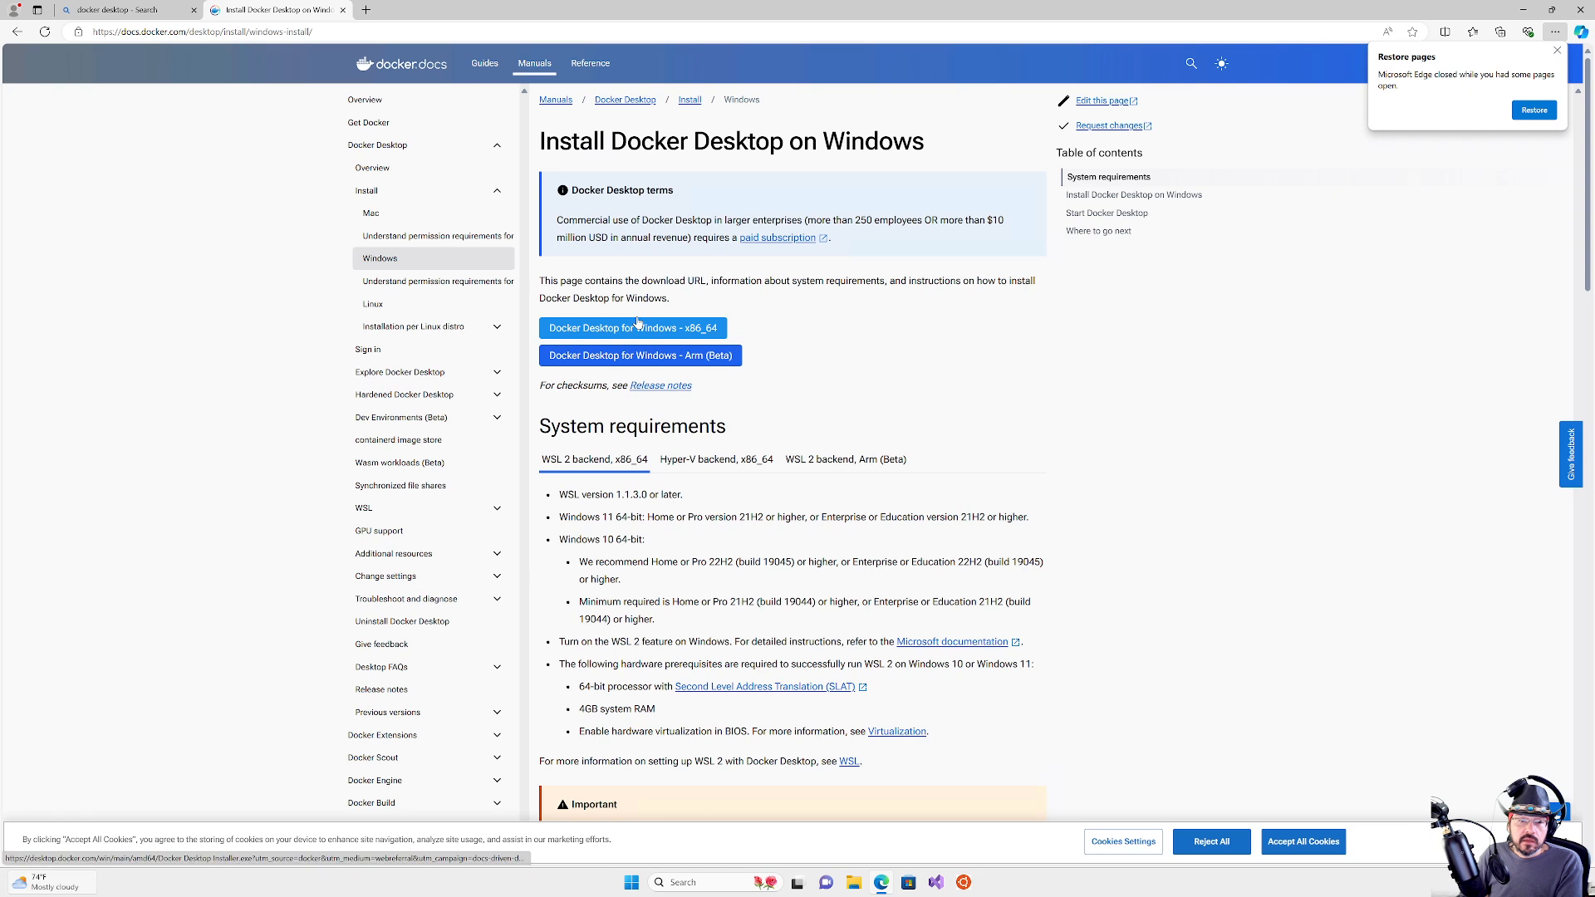
Step: Download Docker Desktop for Windows - x86_64 and show the downloaded installer in its folder
left_click(647, 332)
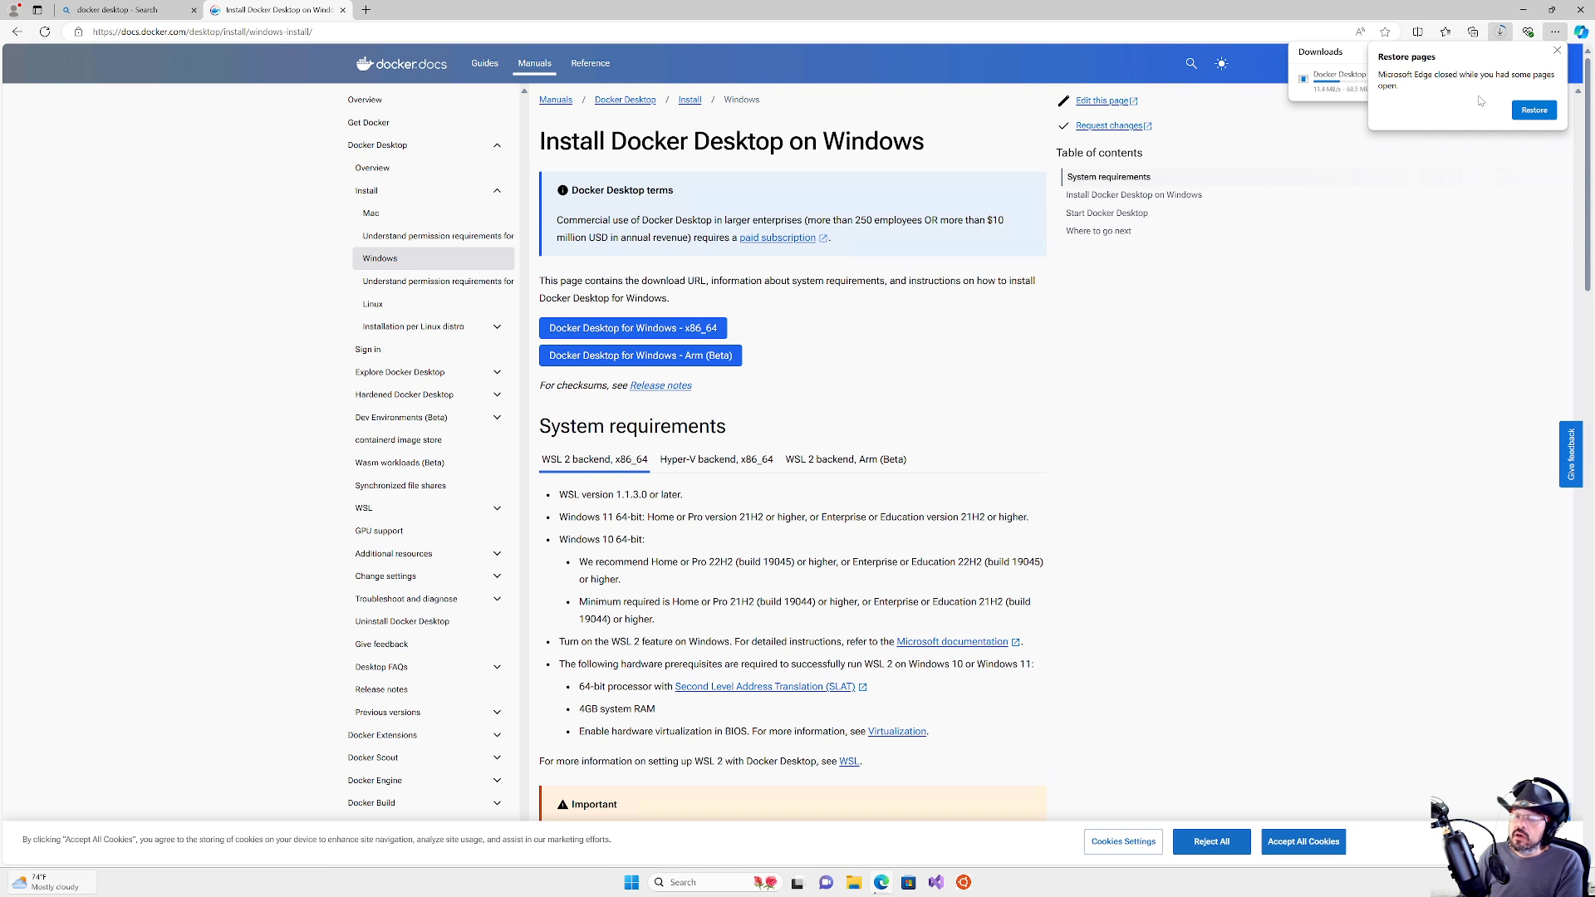
left_click(1558, 50)
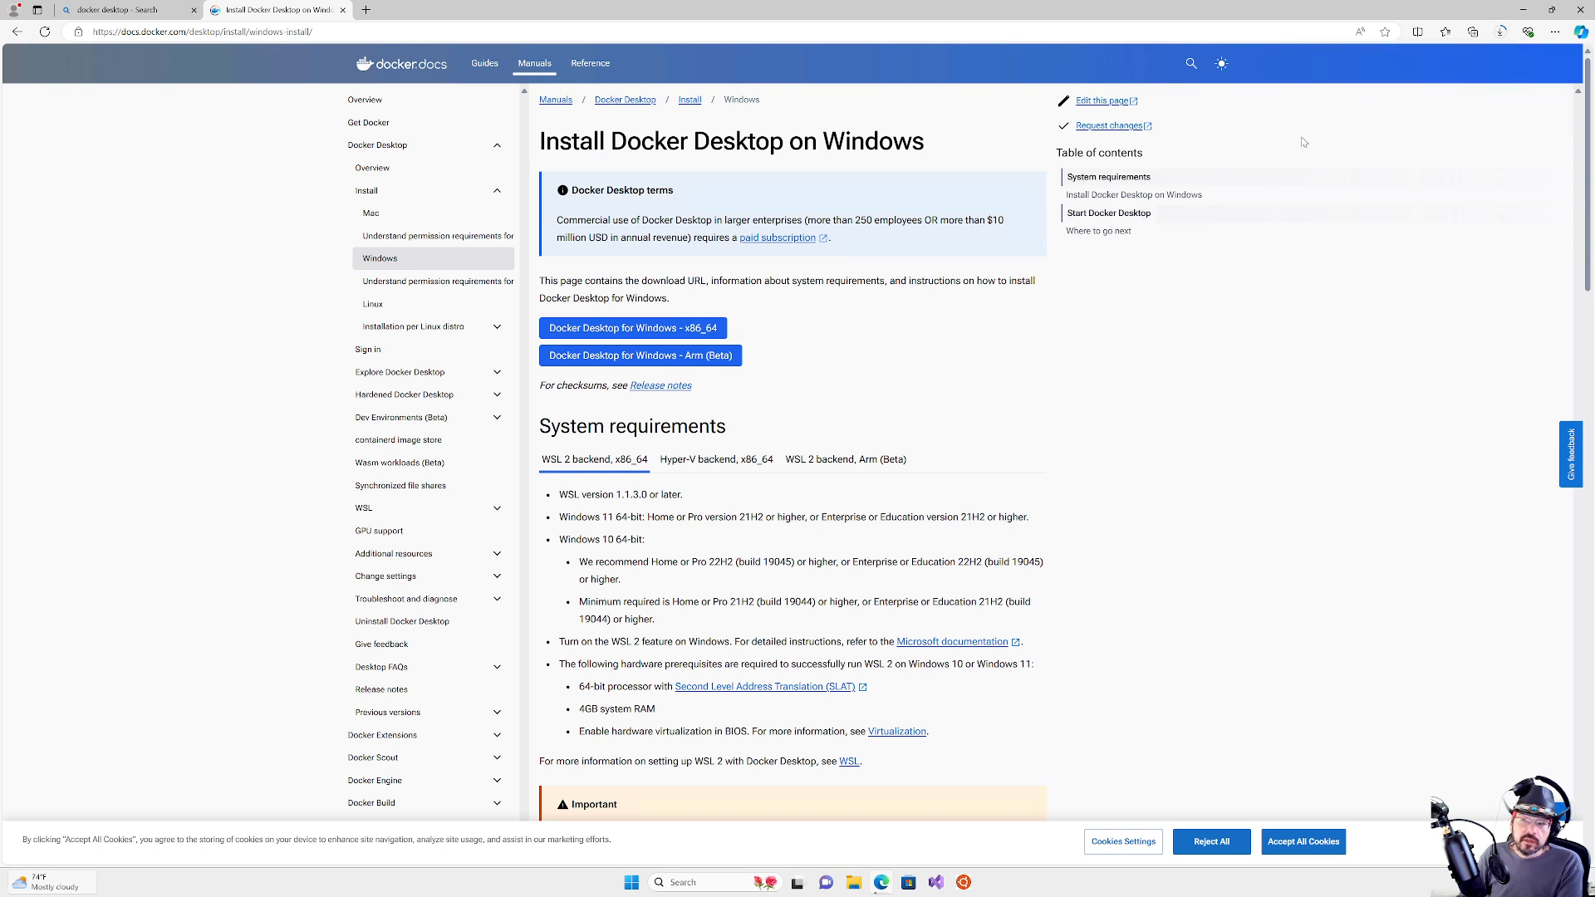
left_click(1501, 33)
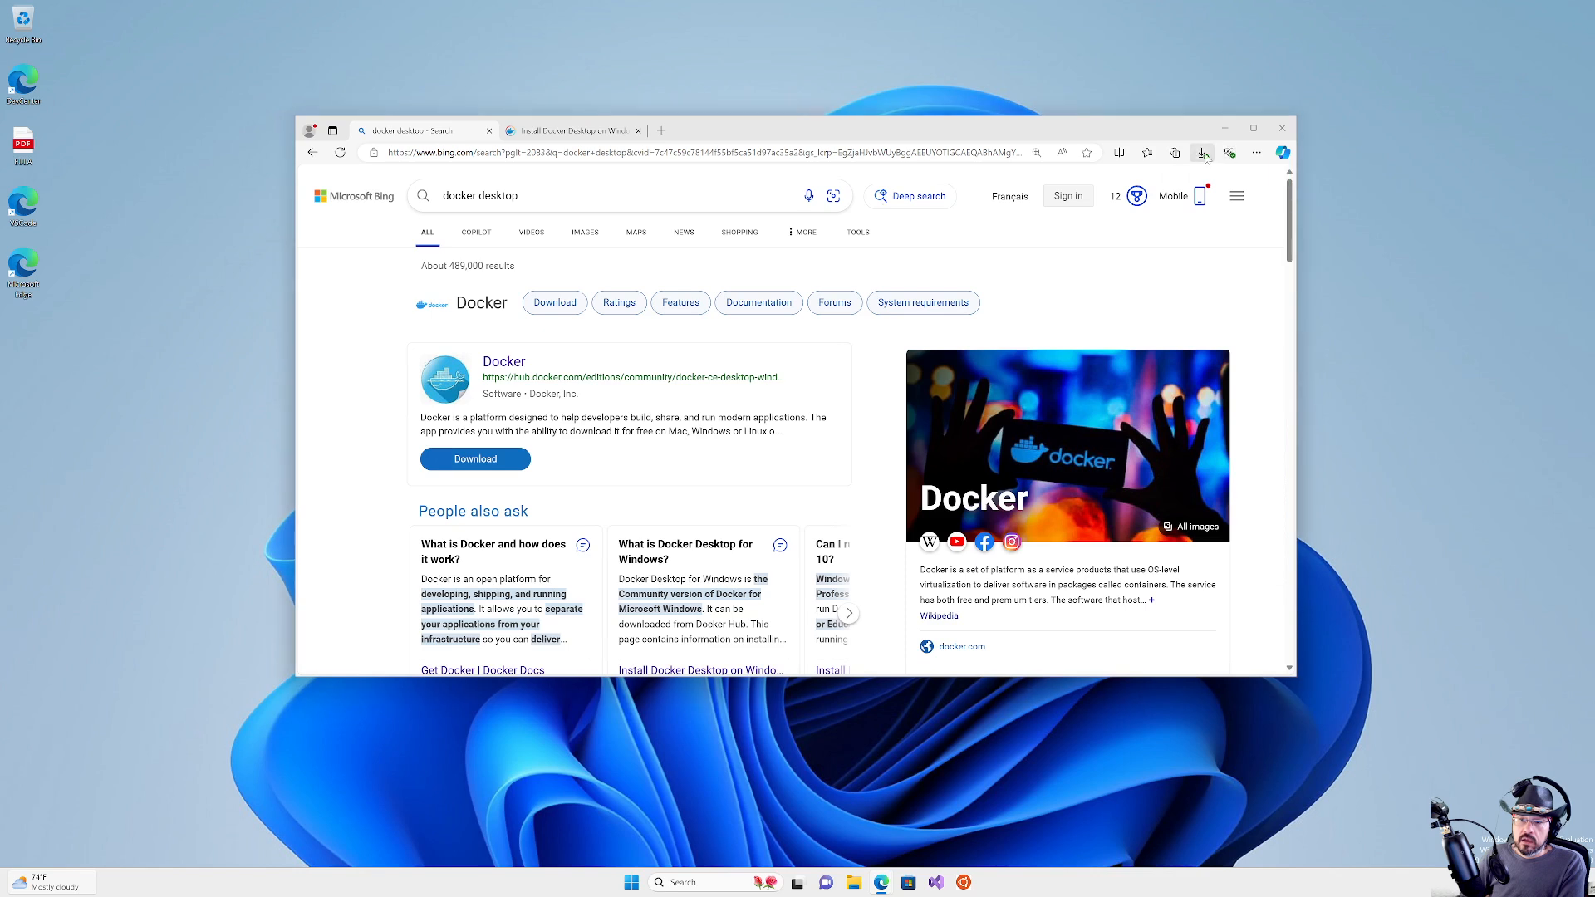
left_click(1202, 153)
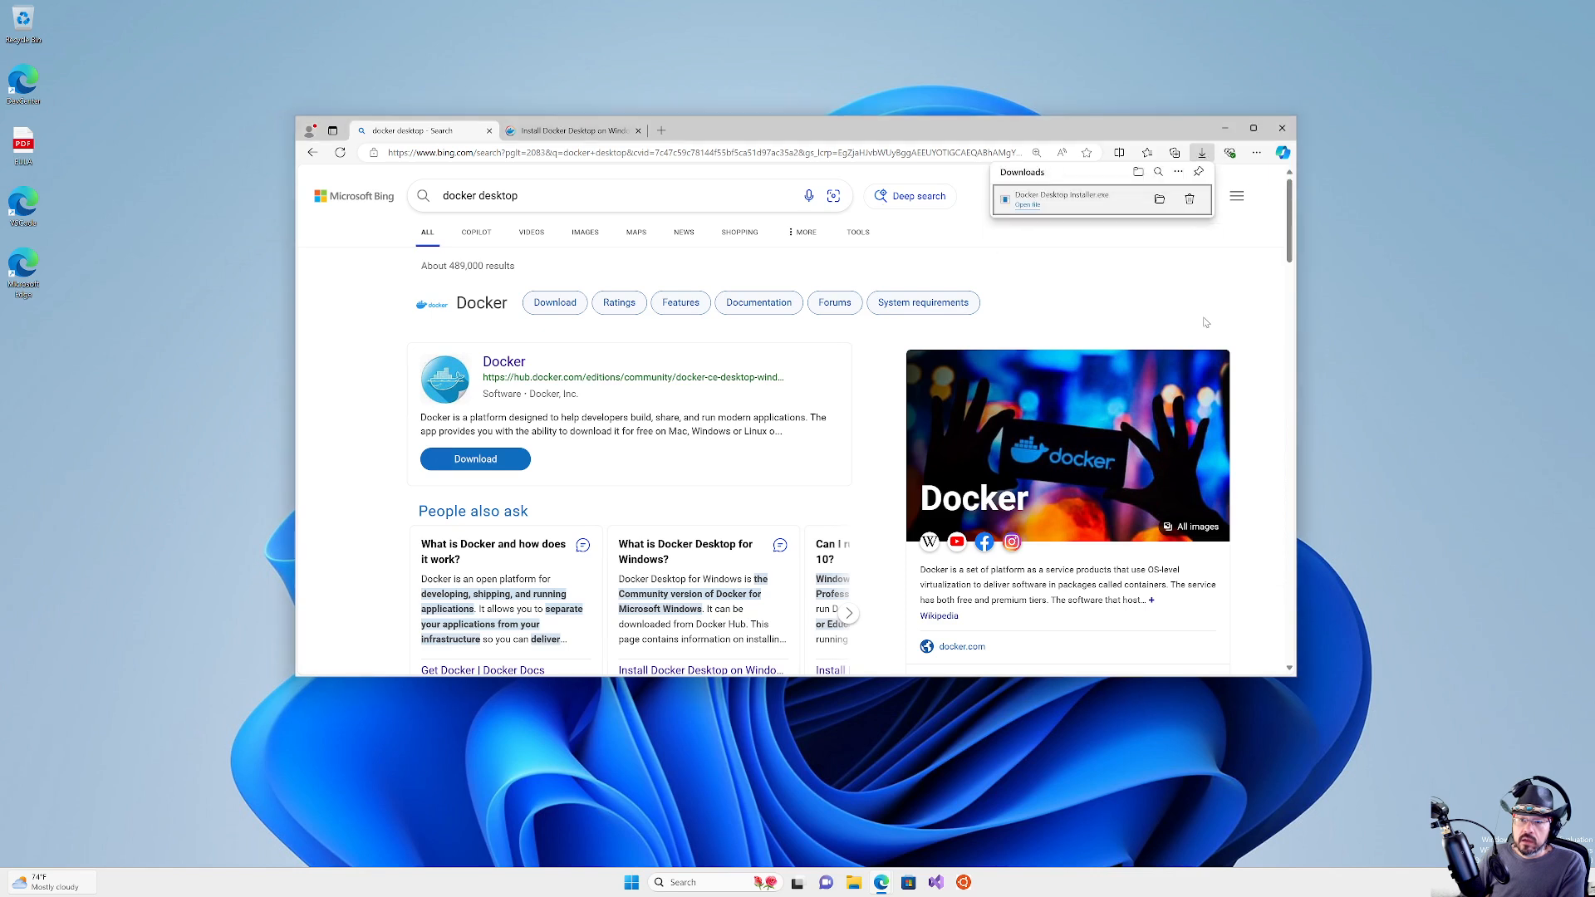
left_click(1158, 200)
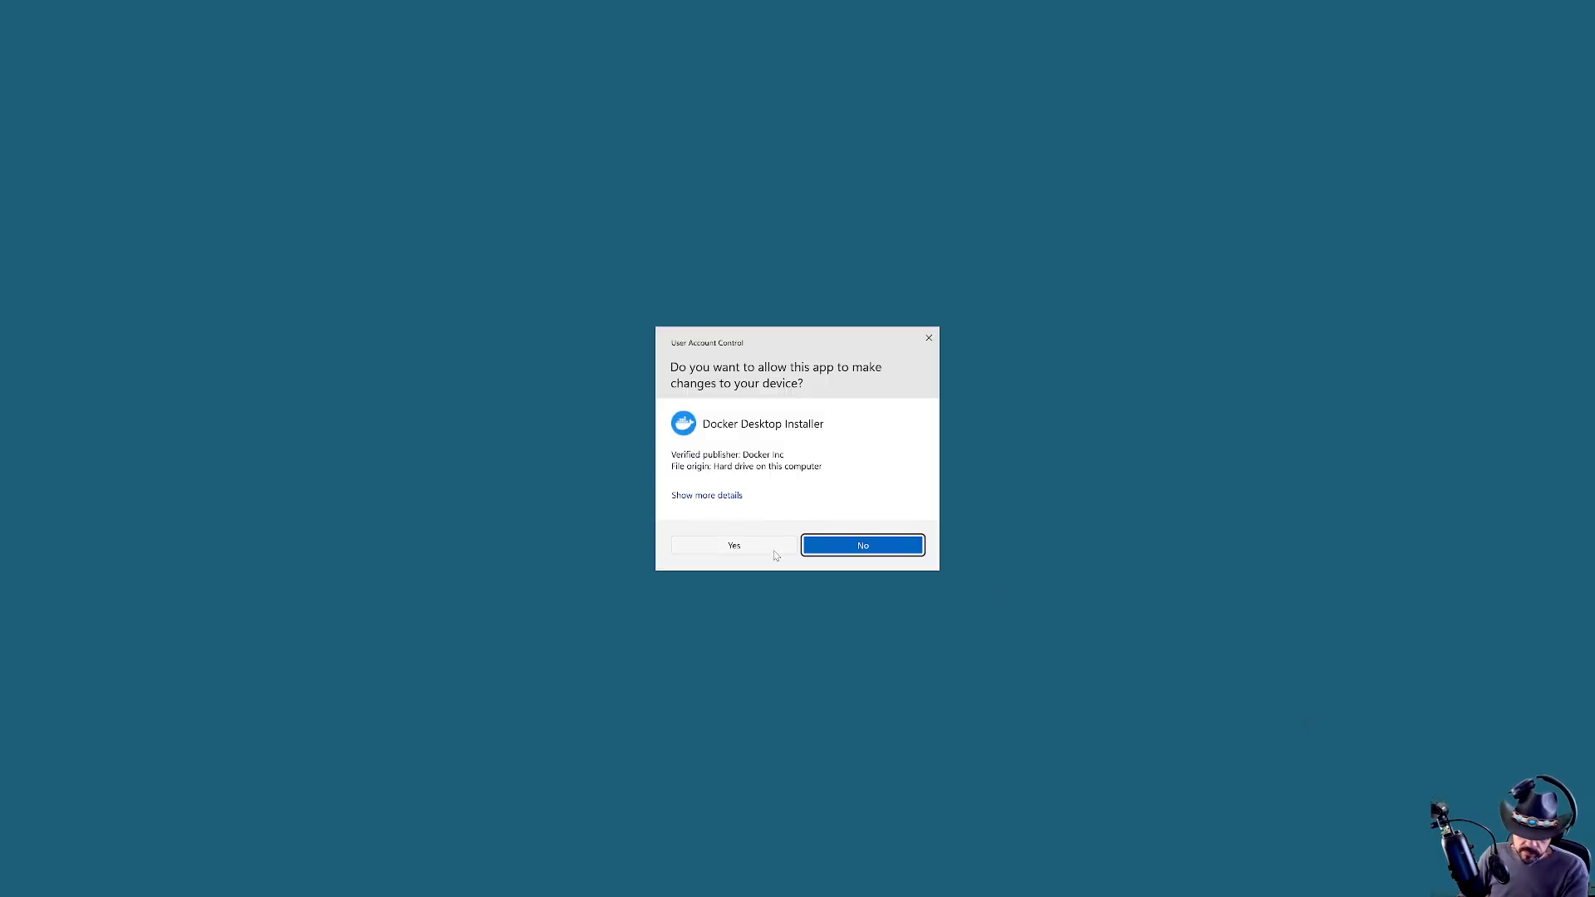
Step: Install Docker Desktop with WSL 2 and a desktop shortcut, and complete it by logging out of Windows and signing in again
left_click(756, 549)
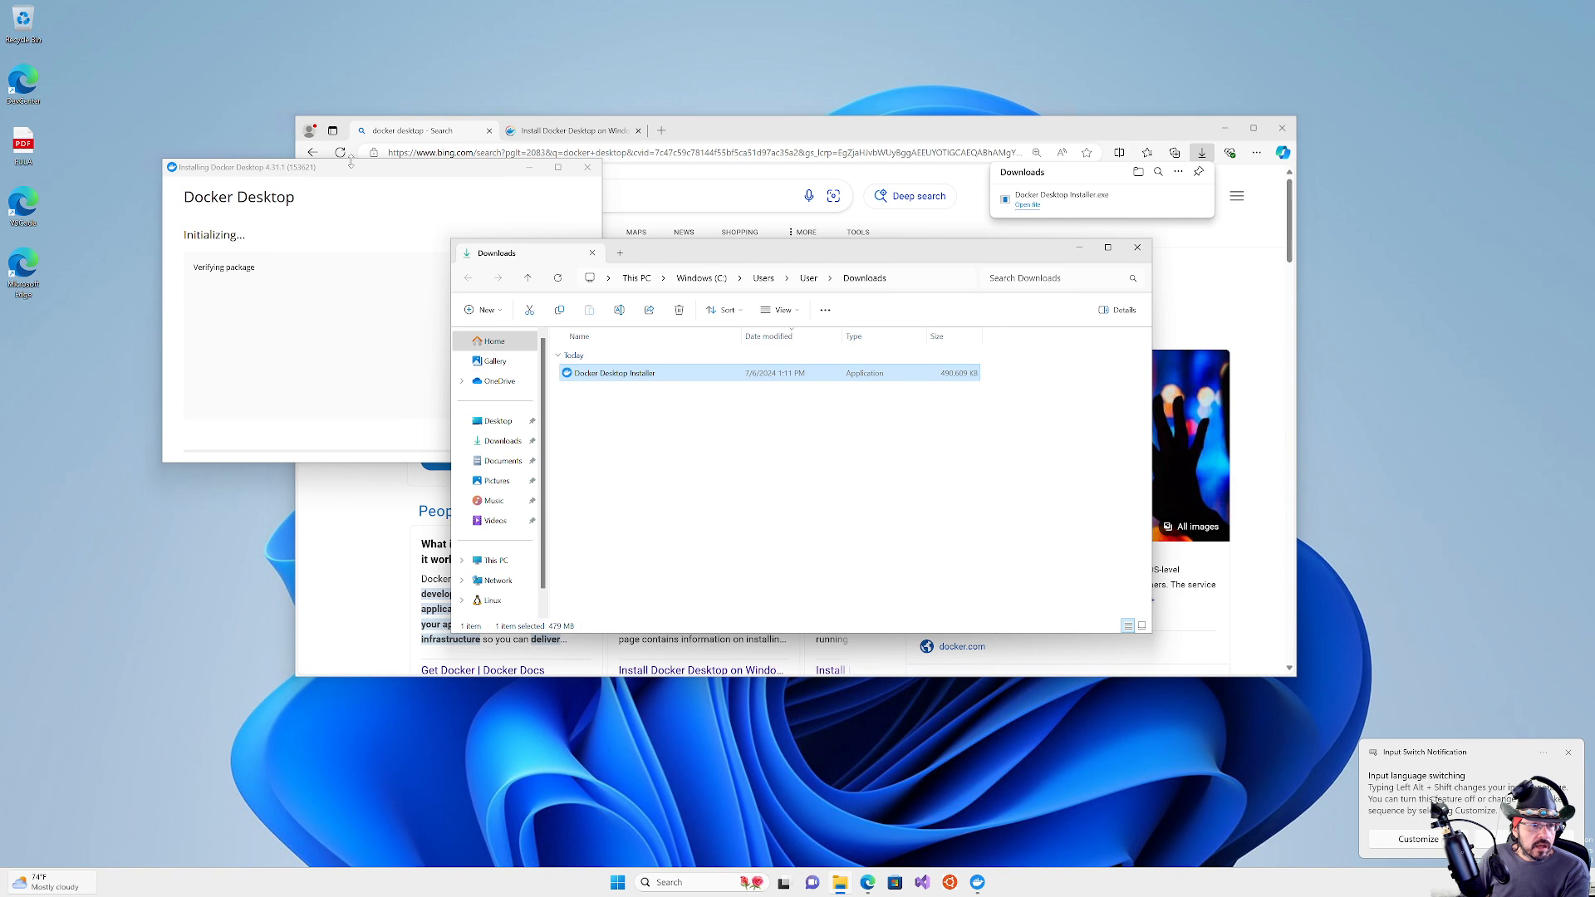
left_click(355, 168)
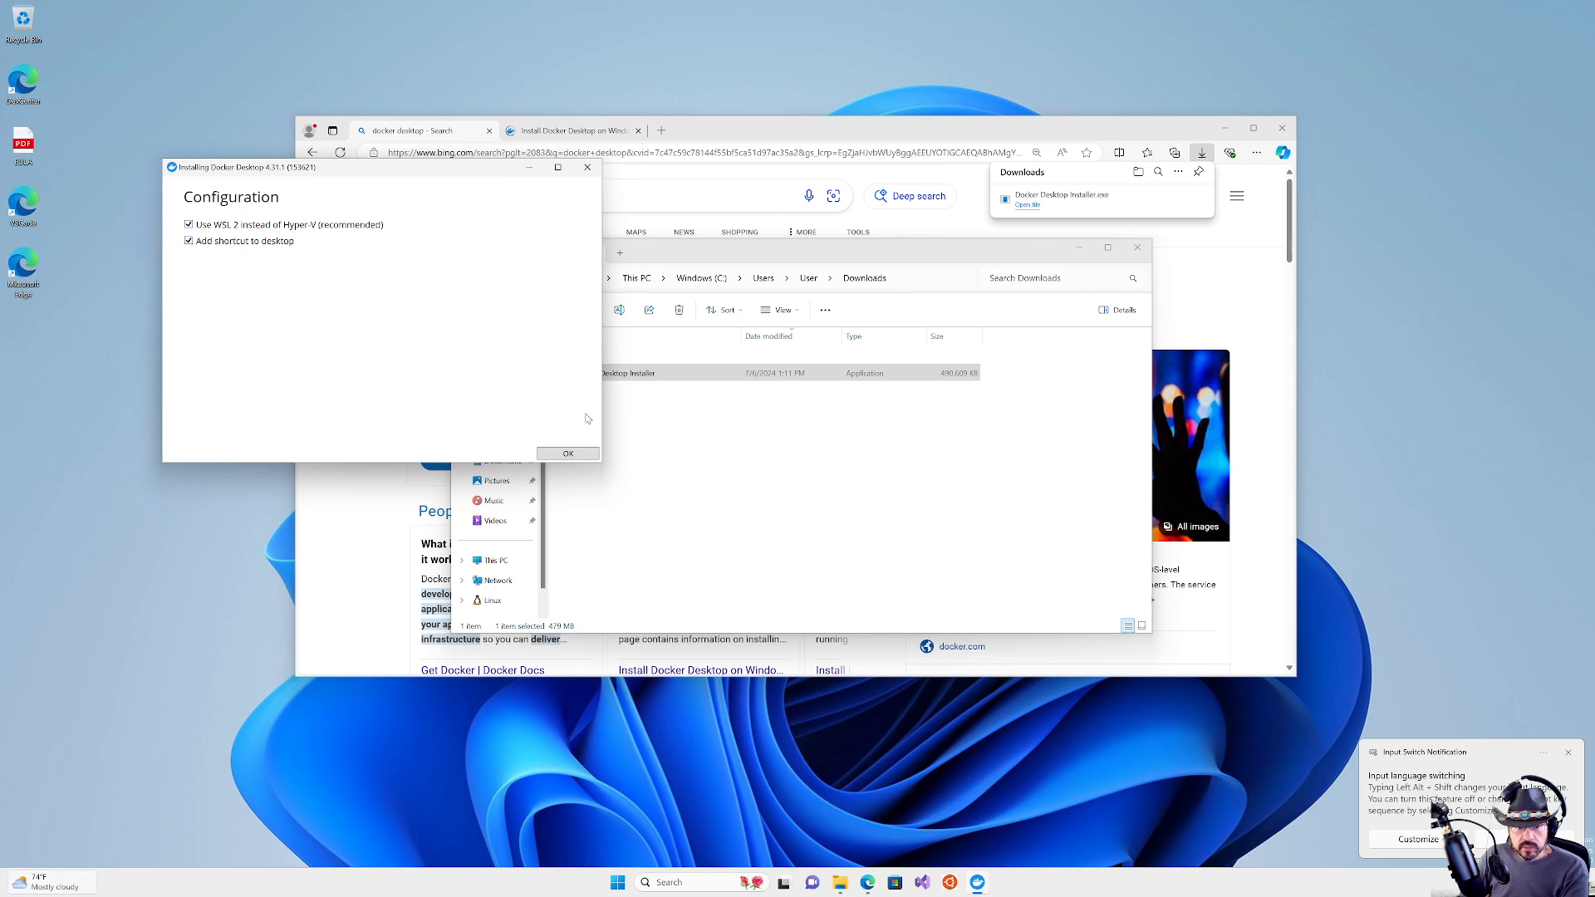
left_click(562, 456)
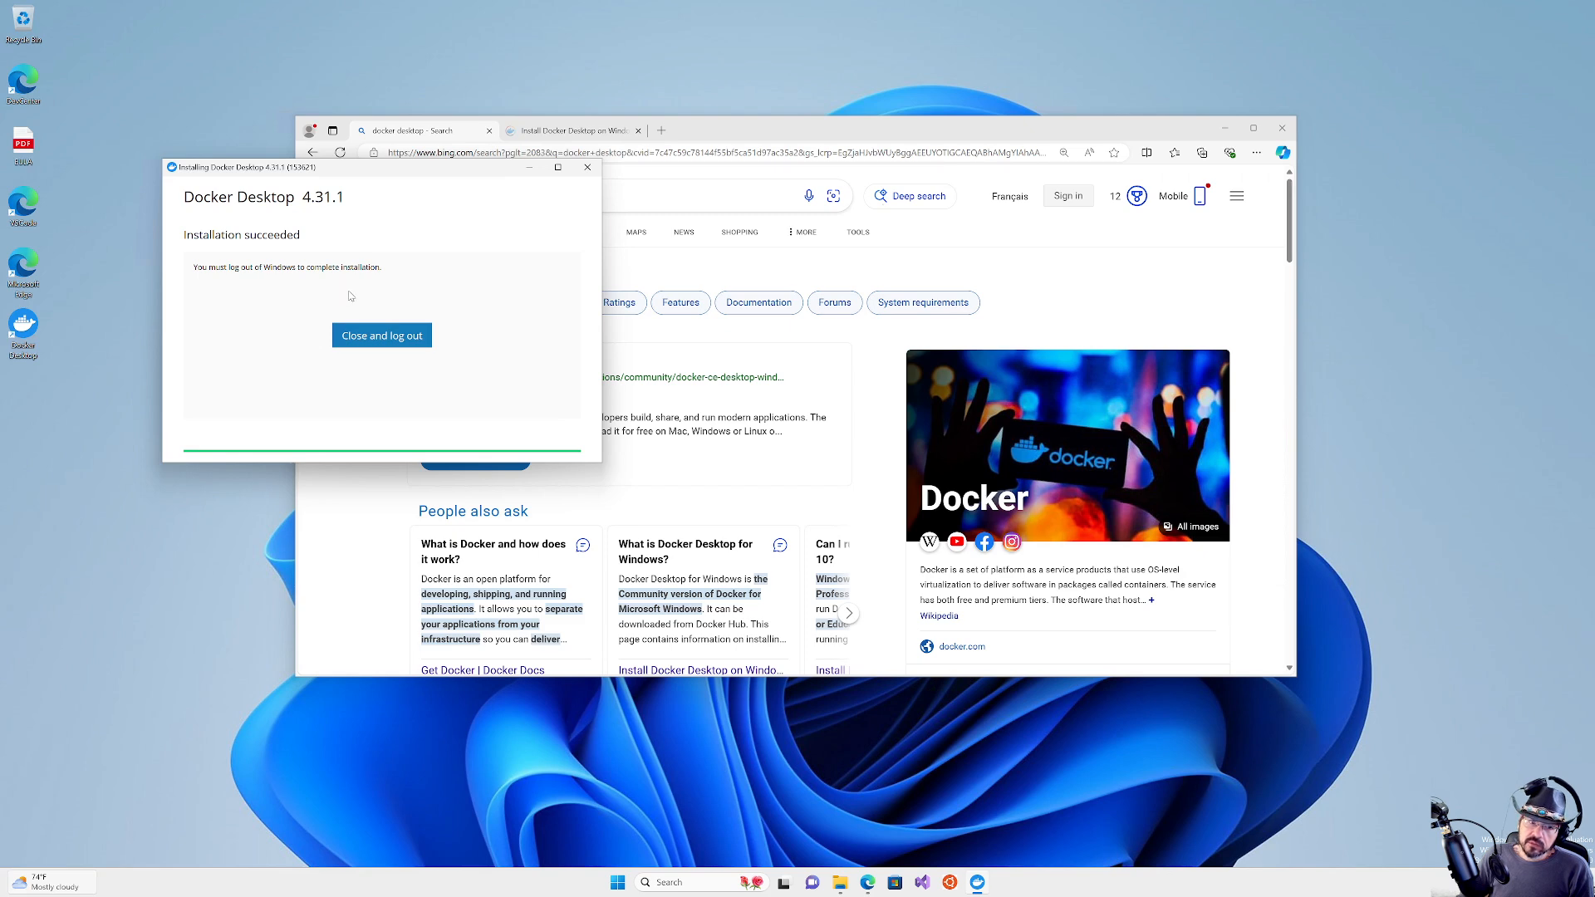
left_click(393, 338)
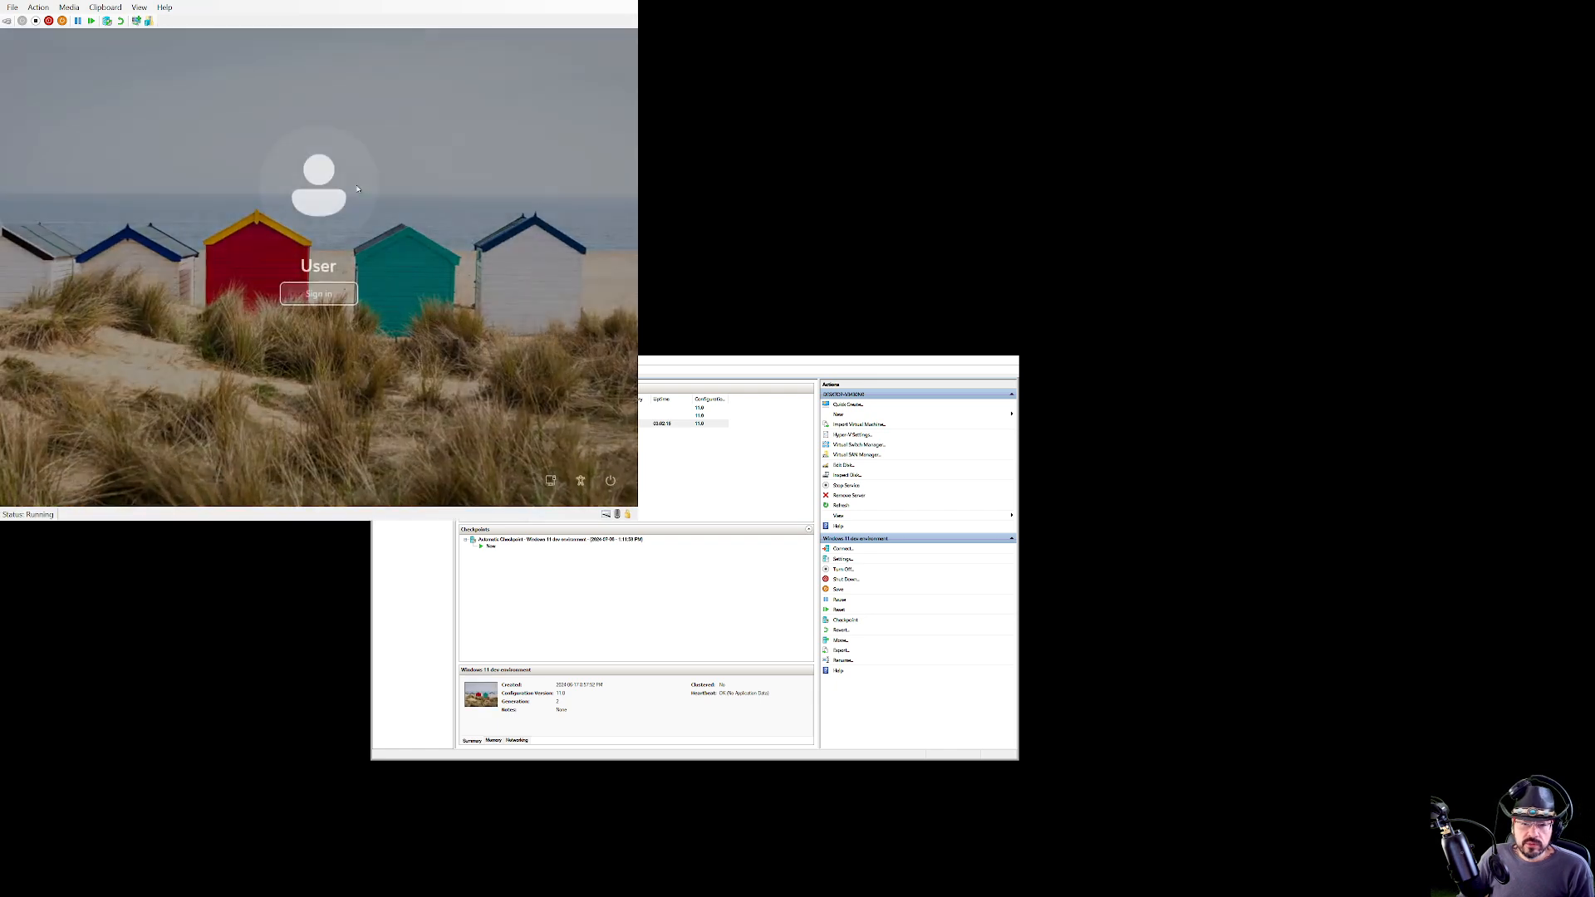
left_click(318, 293)
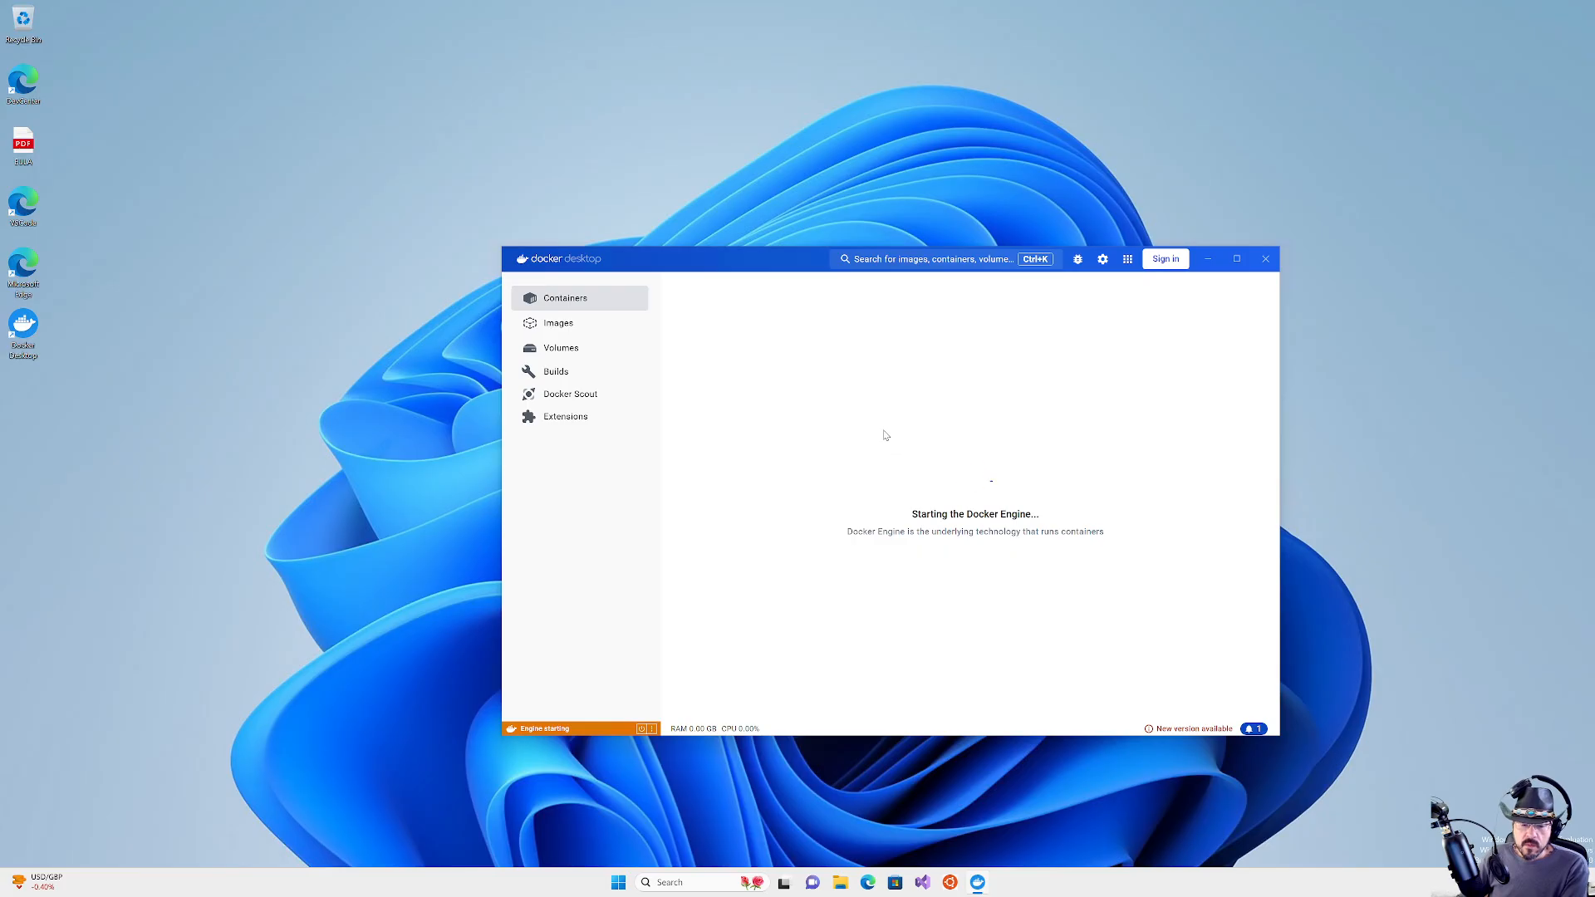
Step: Reposition the Docker Desktop window, and check the software update details in its settings before closing them
left_click_drag(768, 263, 510, 135)
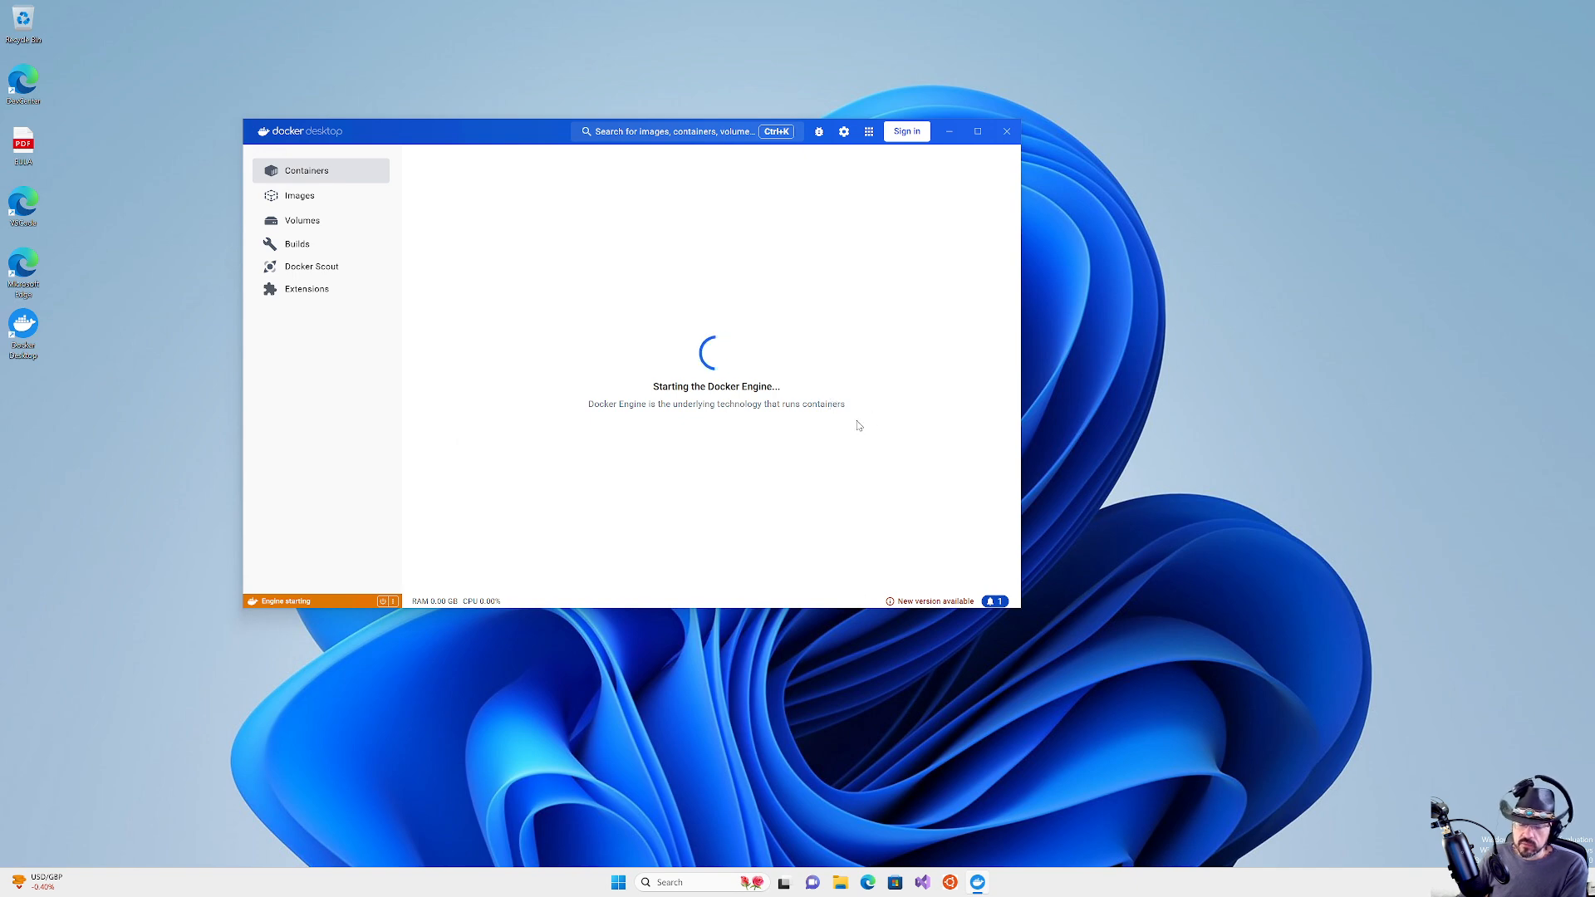
mouse_move(930, 604)
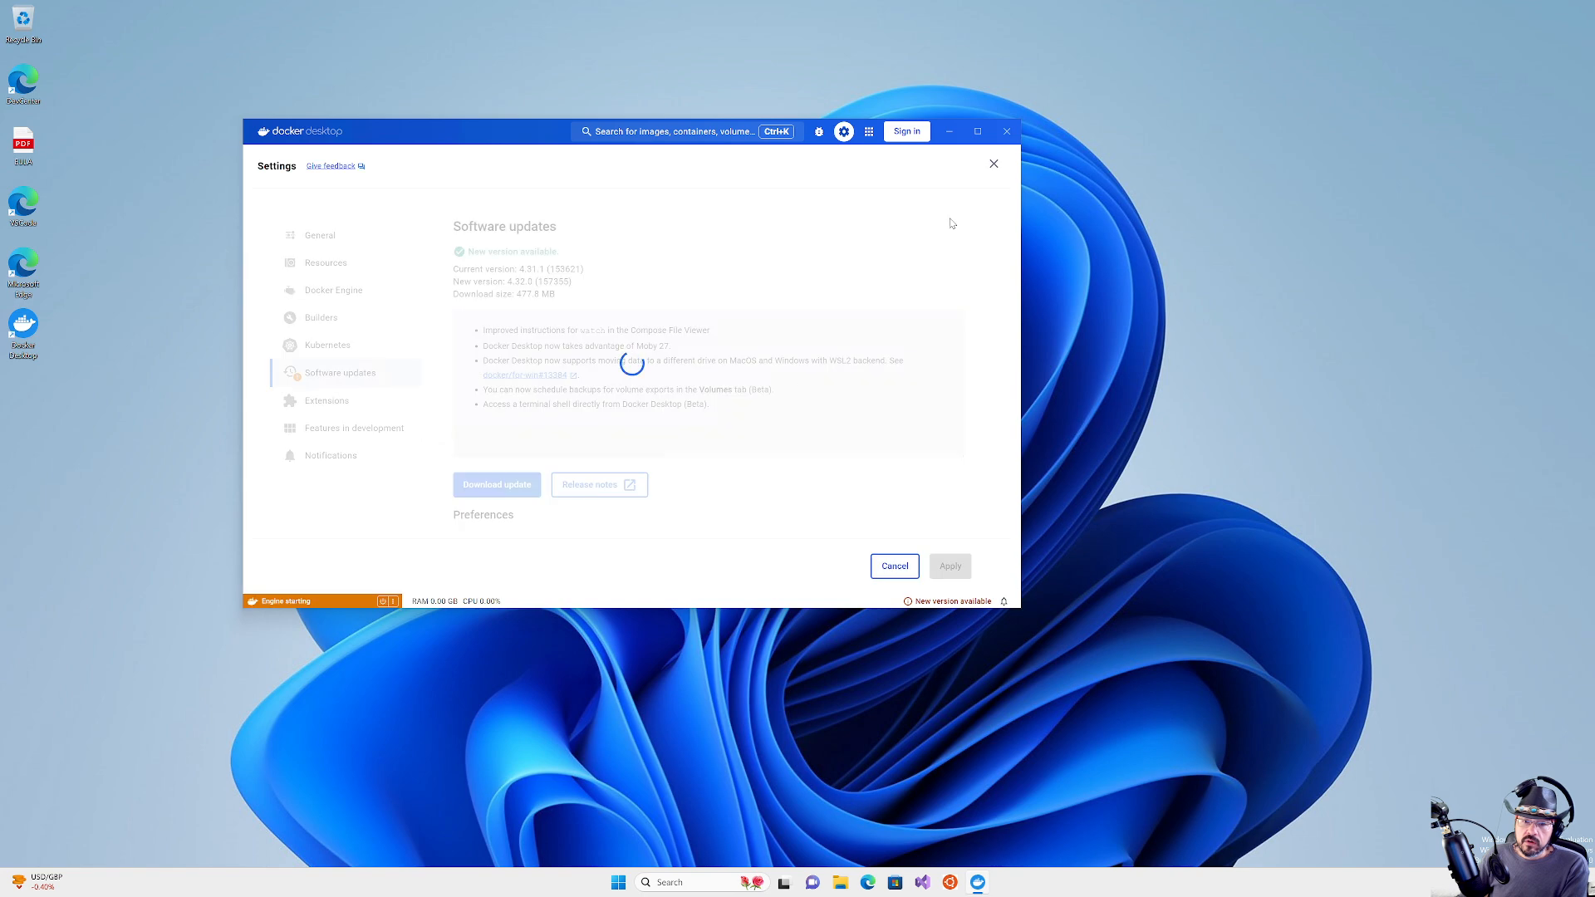
left_click(995, 165)
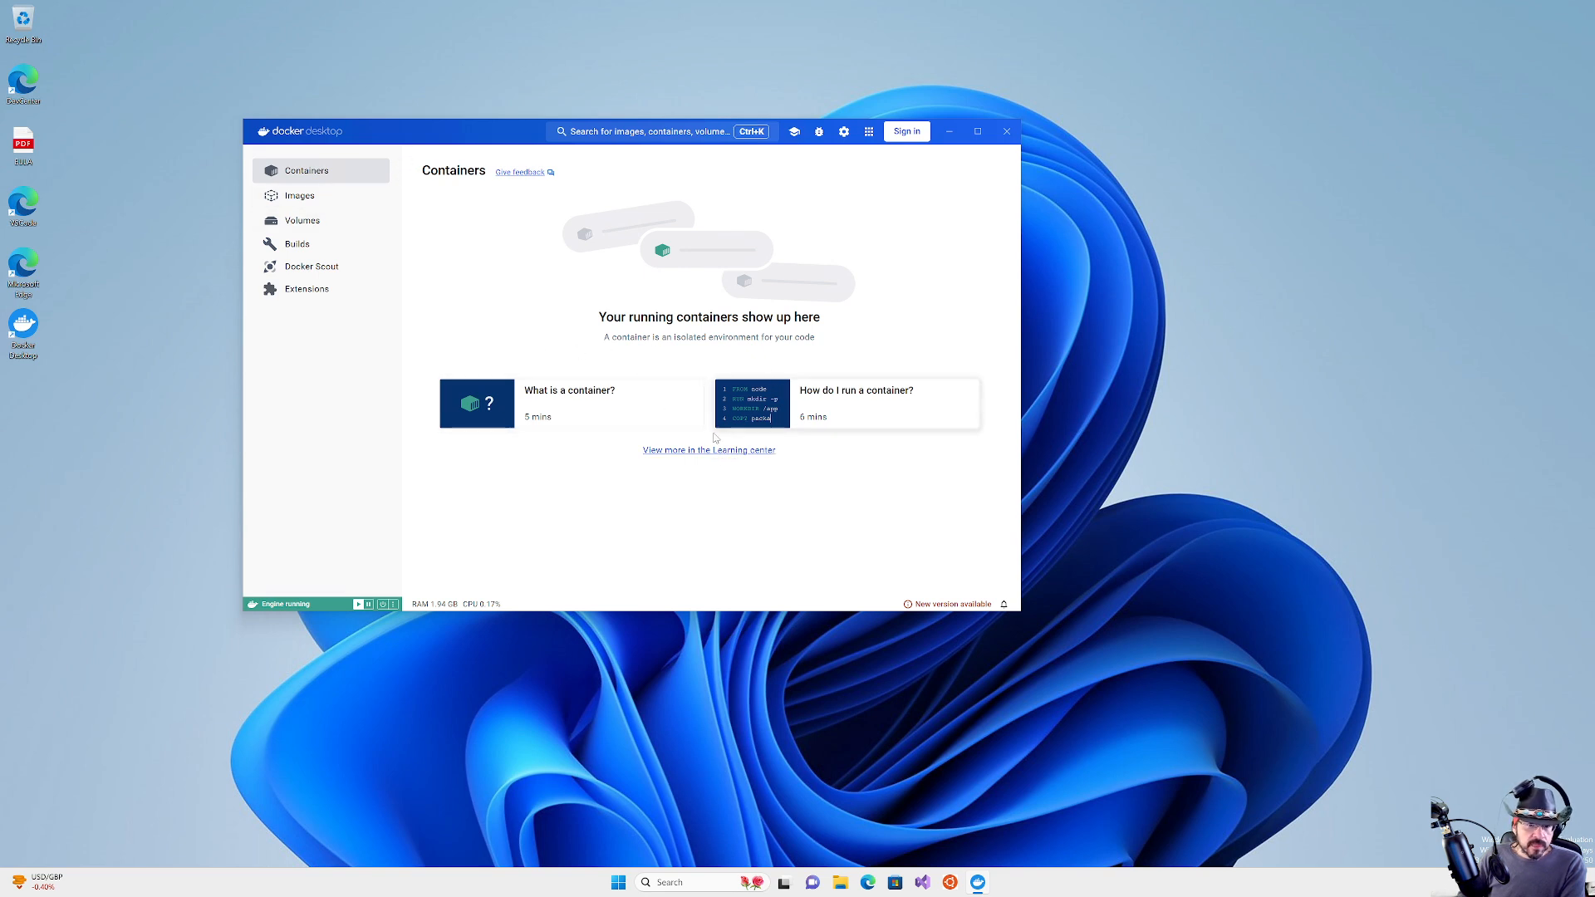
Step: Follow the Learning center guide "How do I run a container?" to its welcome-to-docker GitHub repository and look over the repository page
left_click(698, 453)
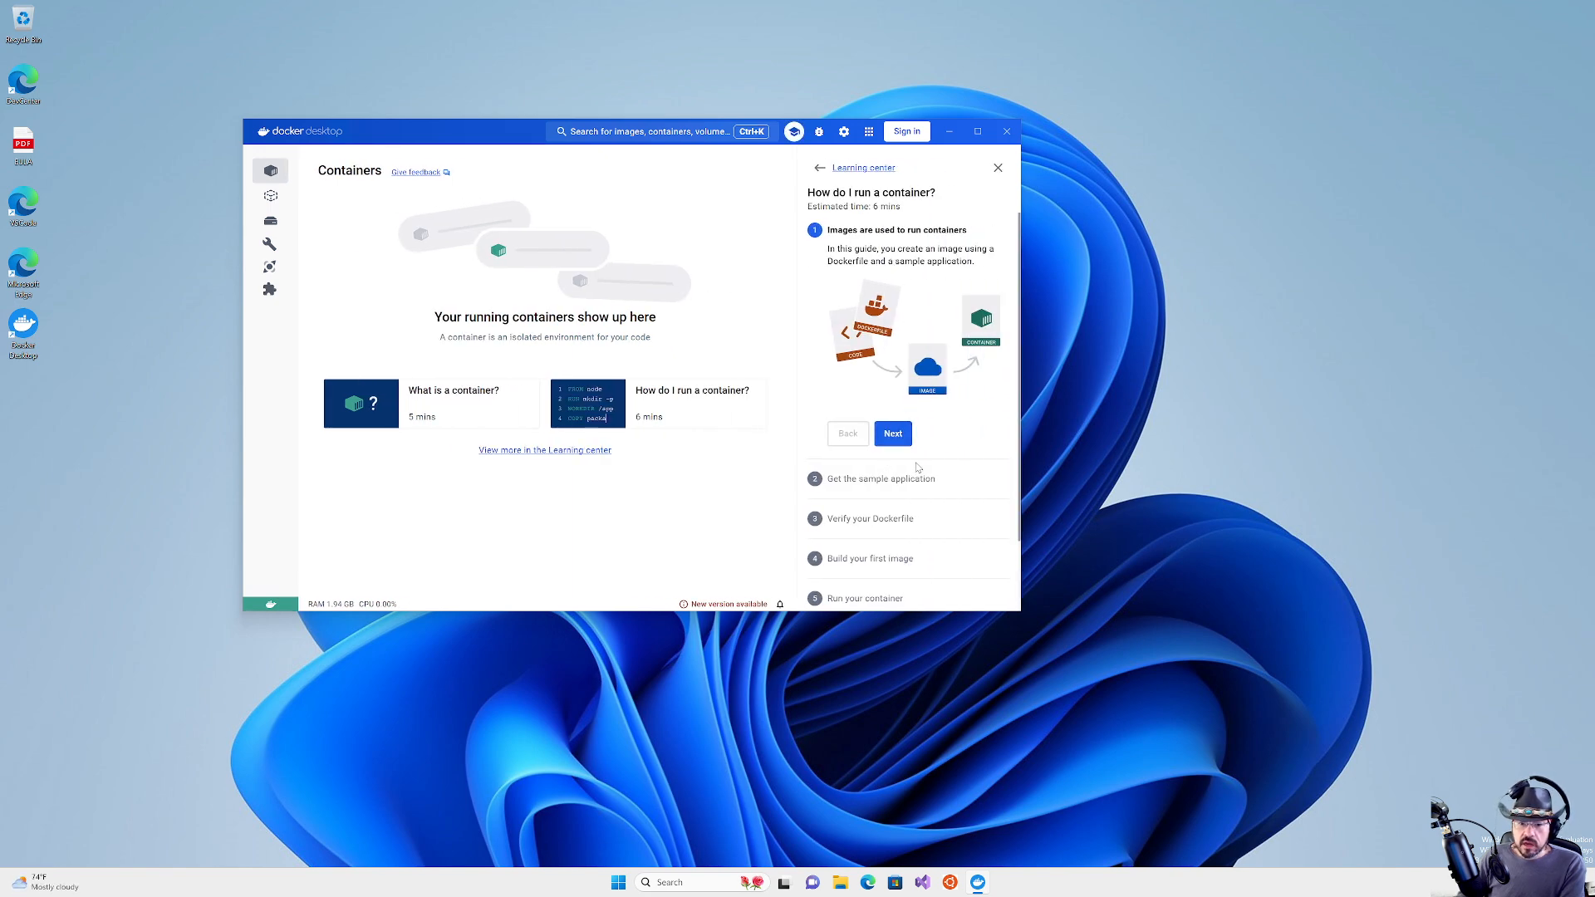
left_click(893, 434)
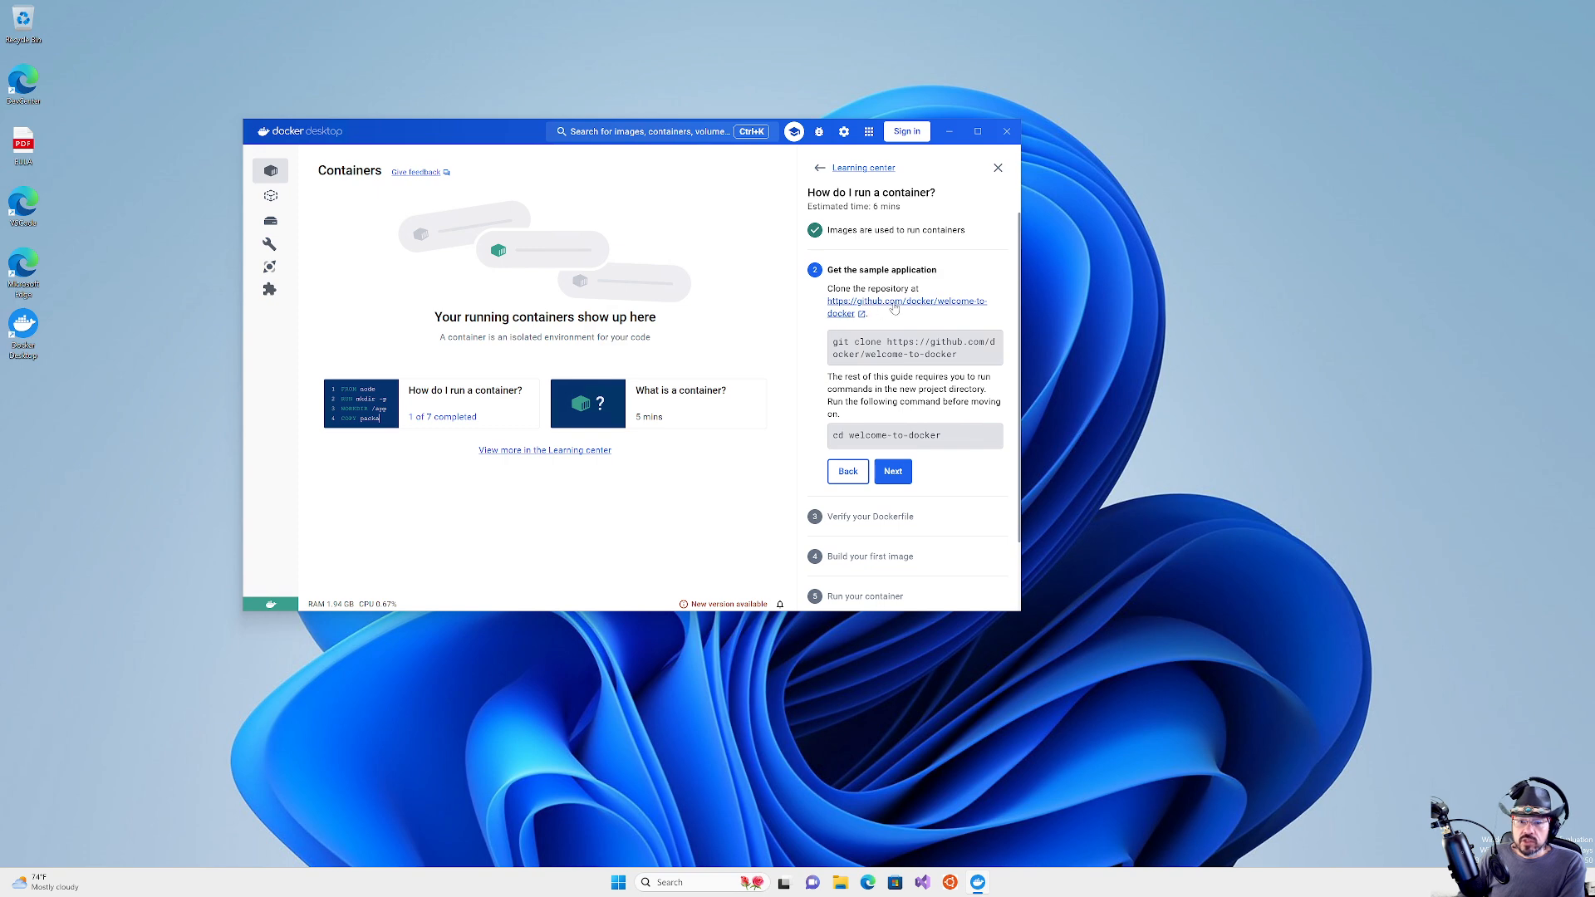
left_click(919, 303)
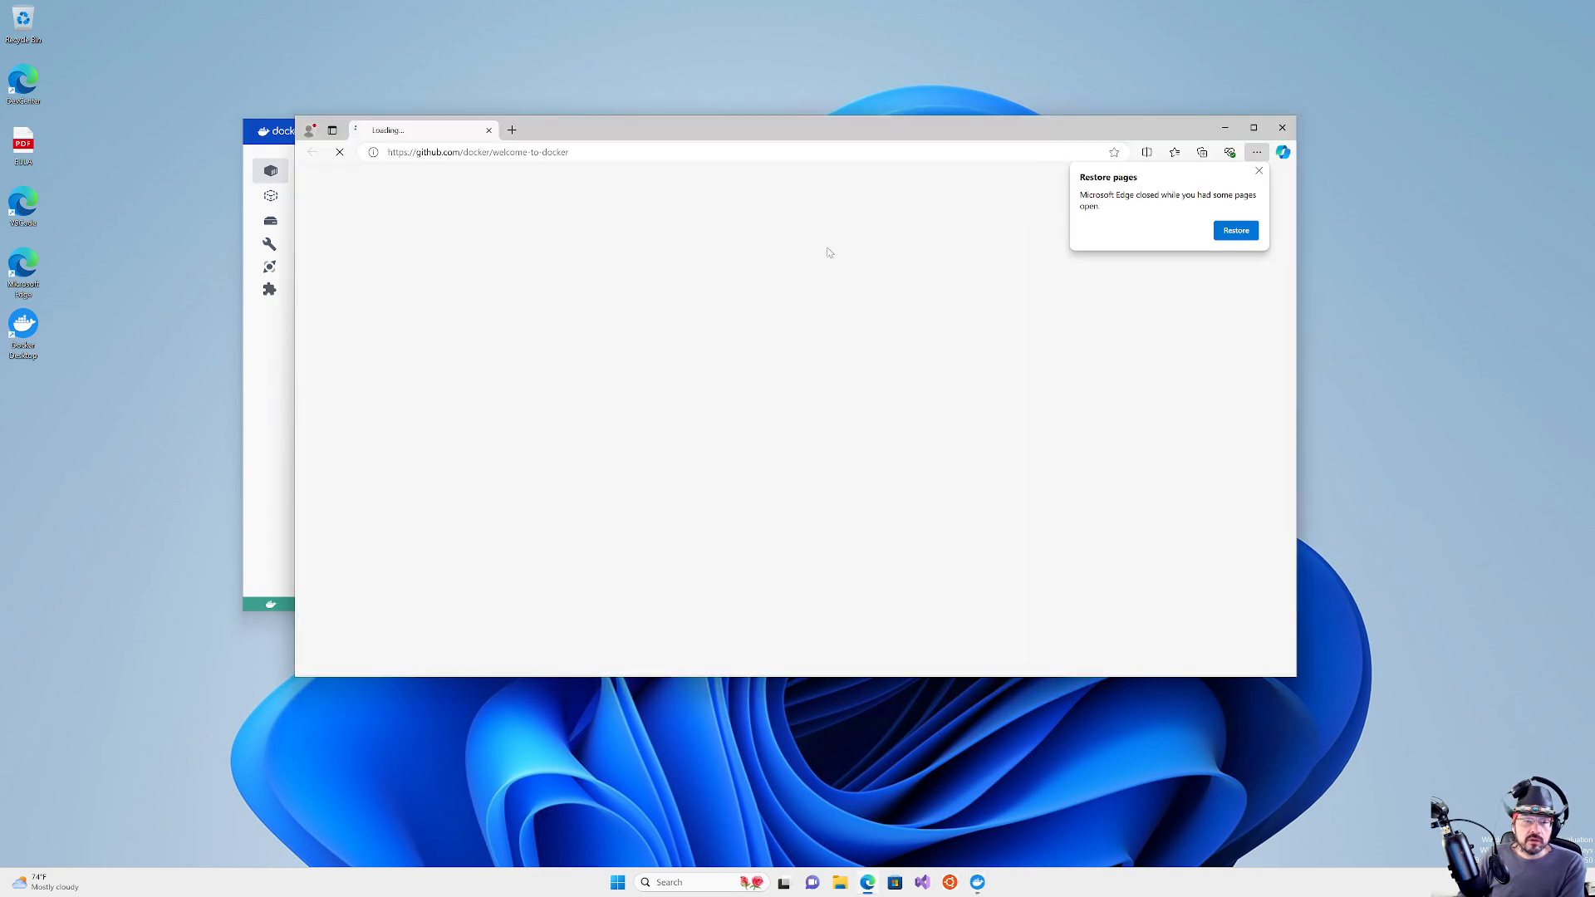
left_click(1259, 171)
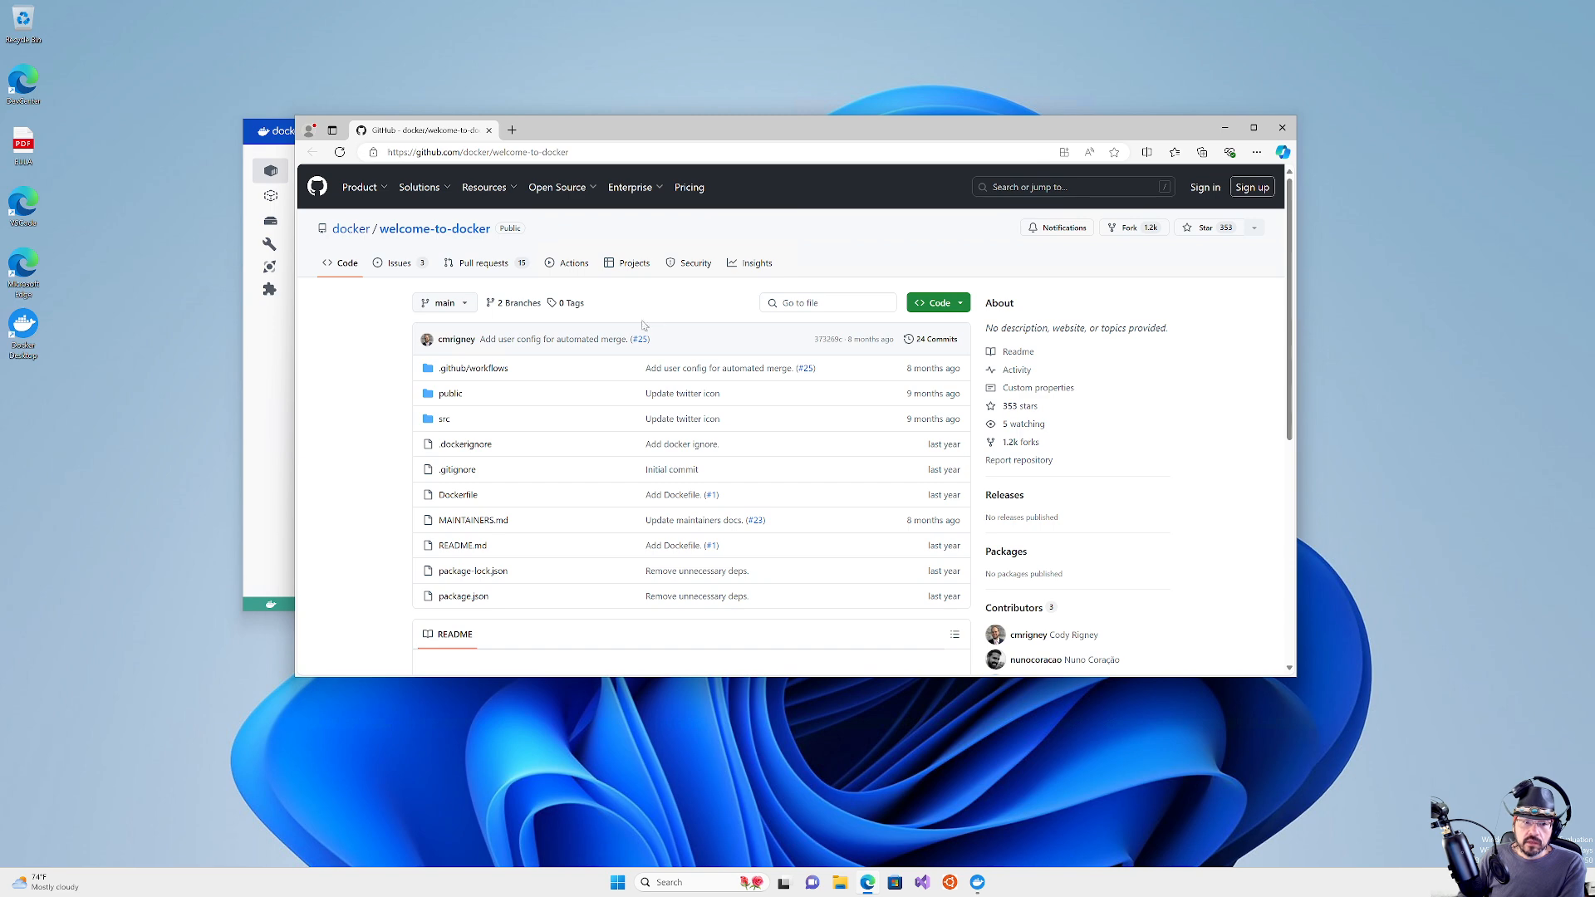
scroll(565, 391, "down", 2)
scroll(772, 452, "down", 2)
scroll(834, 432, "up", 4)
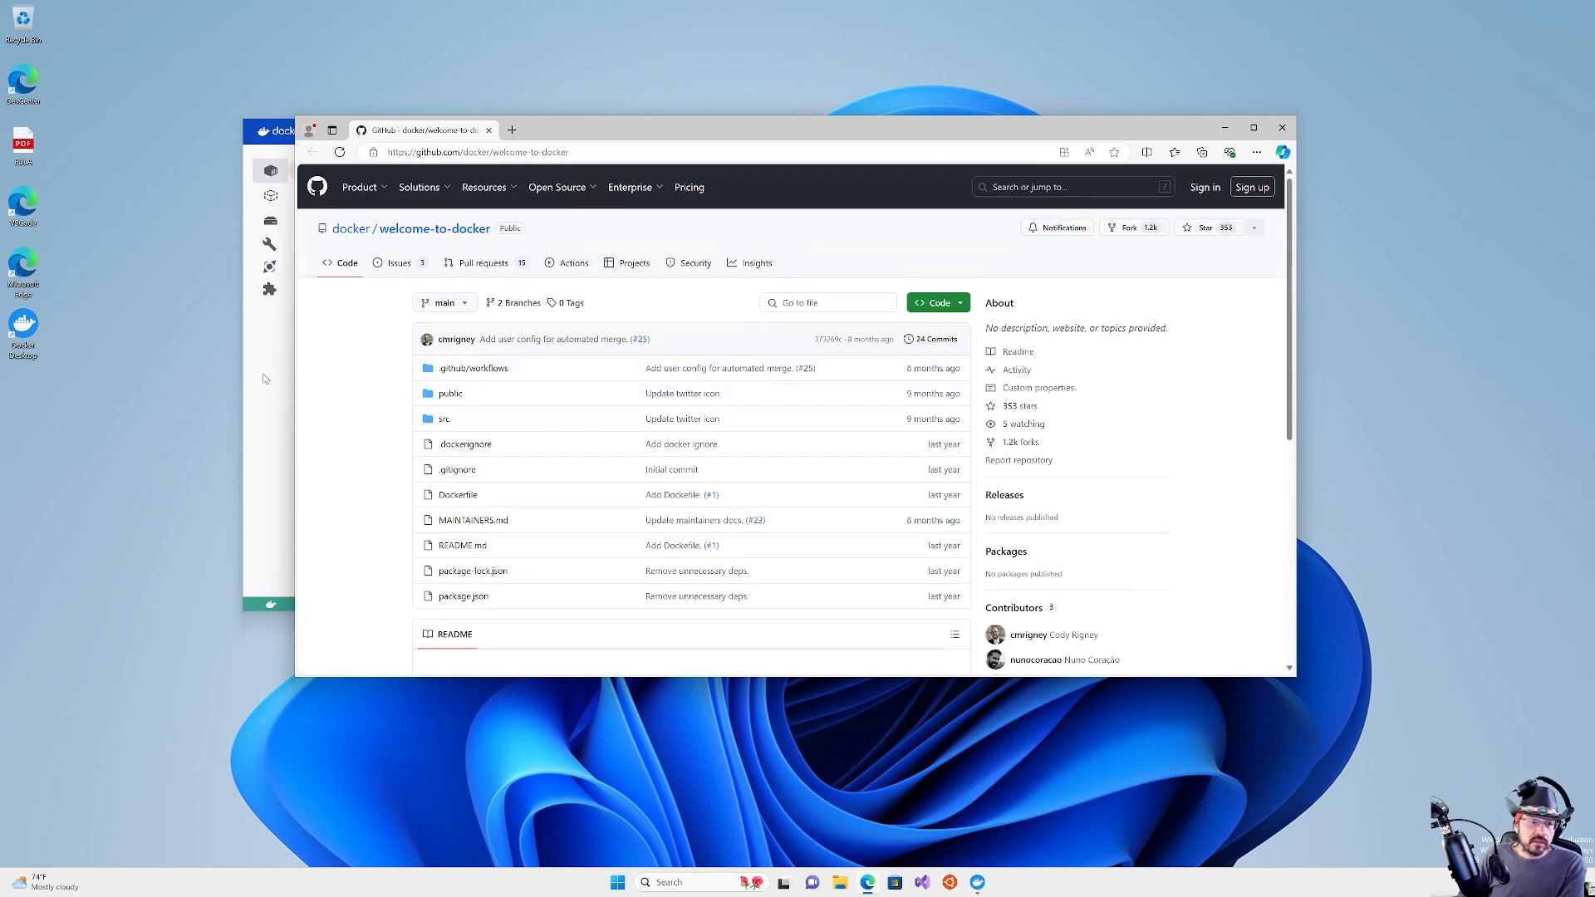
Step: Switch to an Ubuntu terminal, create a directory named Development, and change into it
left_click(949, 891)
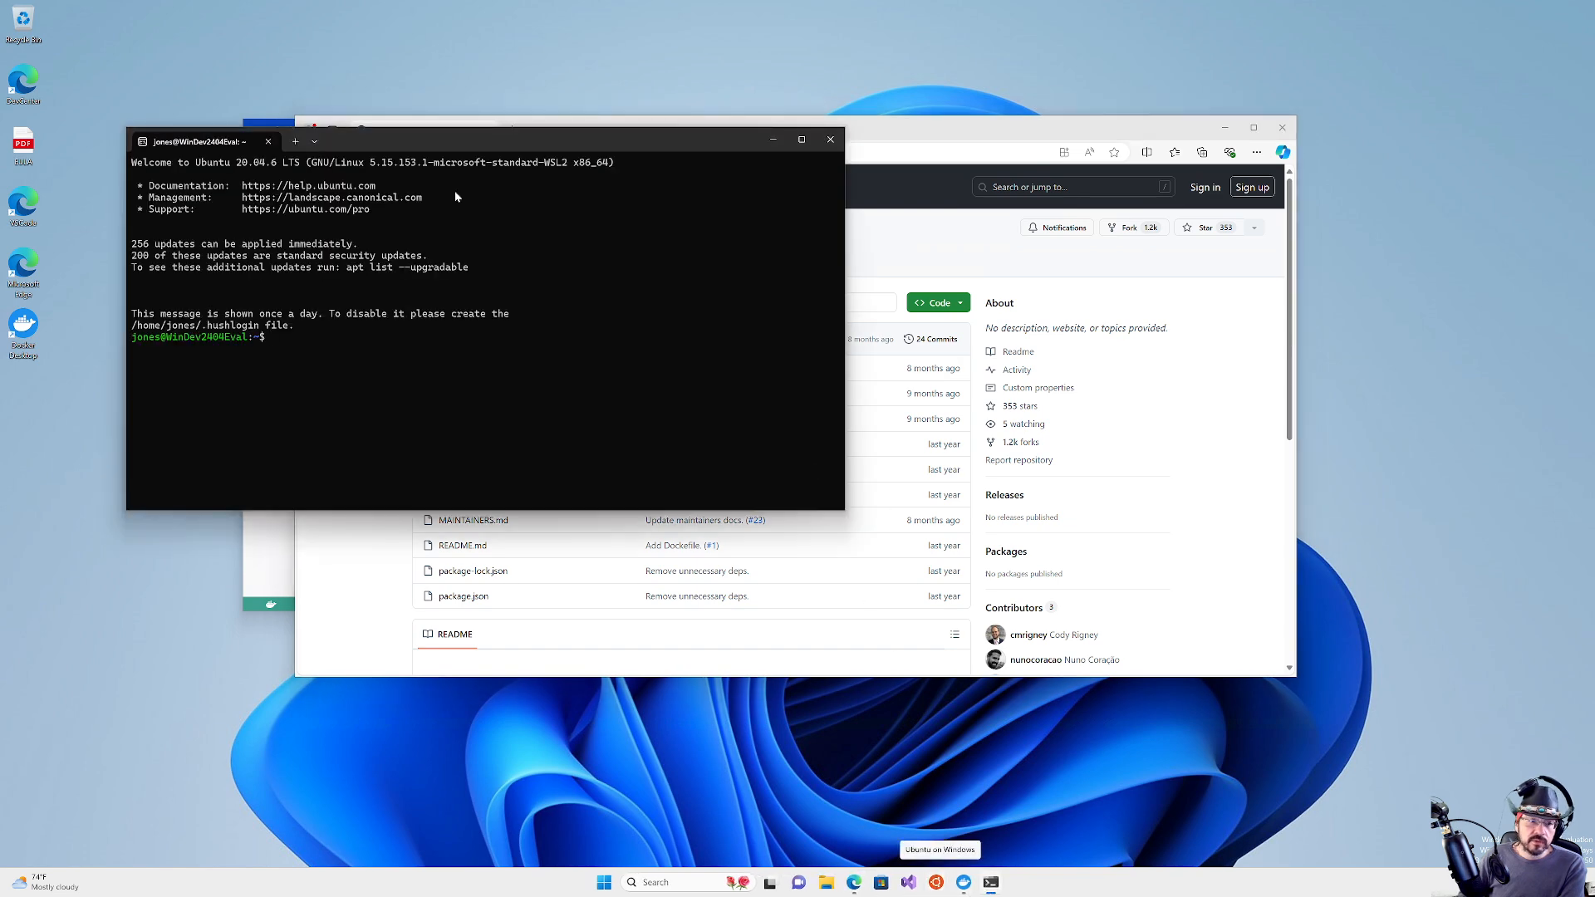
left_click_drag(475, 143, 449, 384)
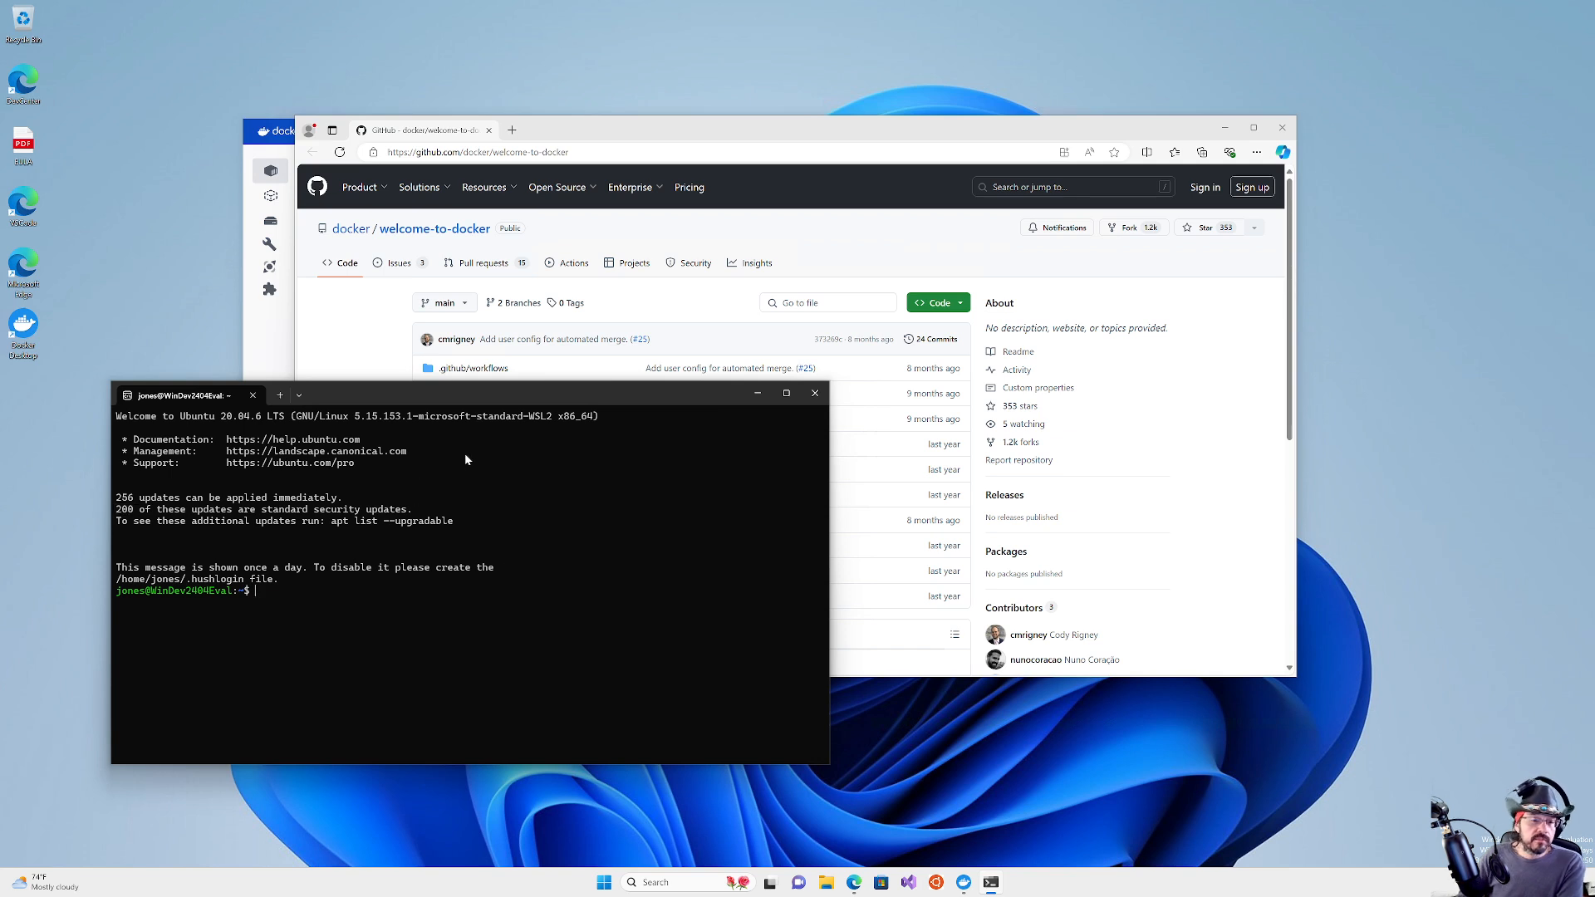
type("g")
key("BackSpace")
key("BackSpace")
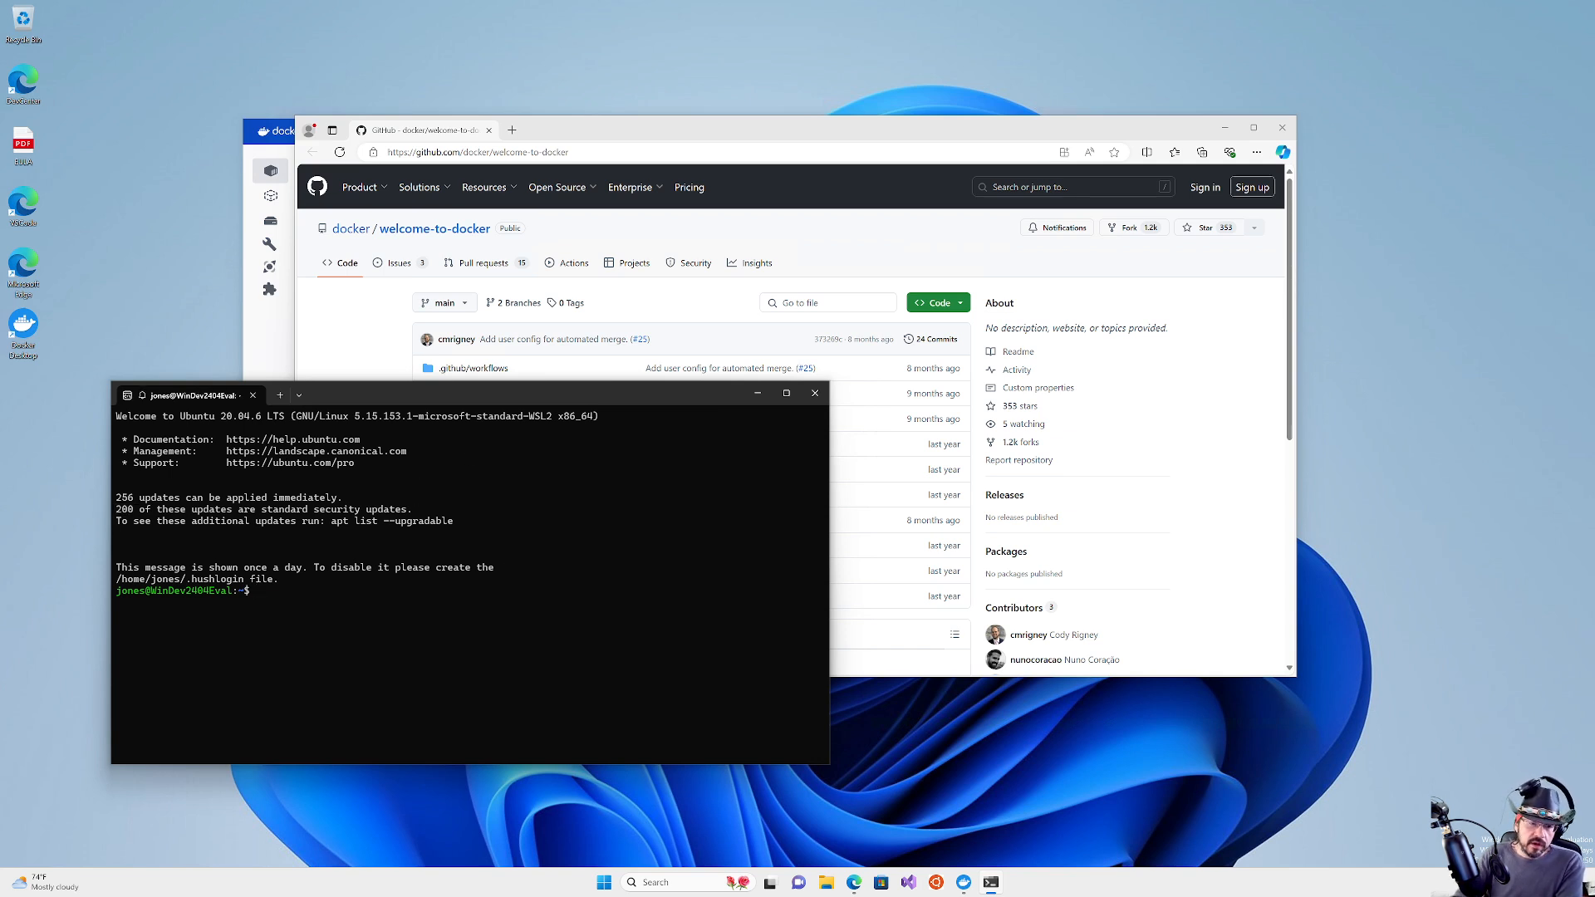
type("mkdir Deve")
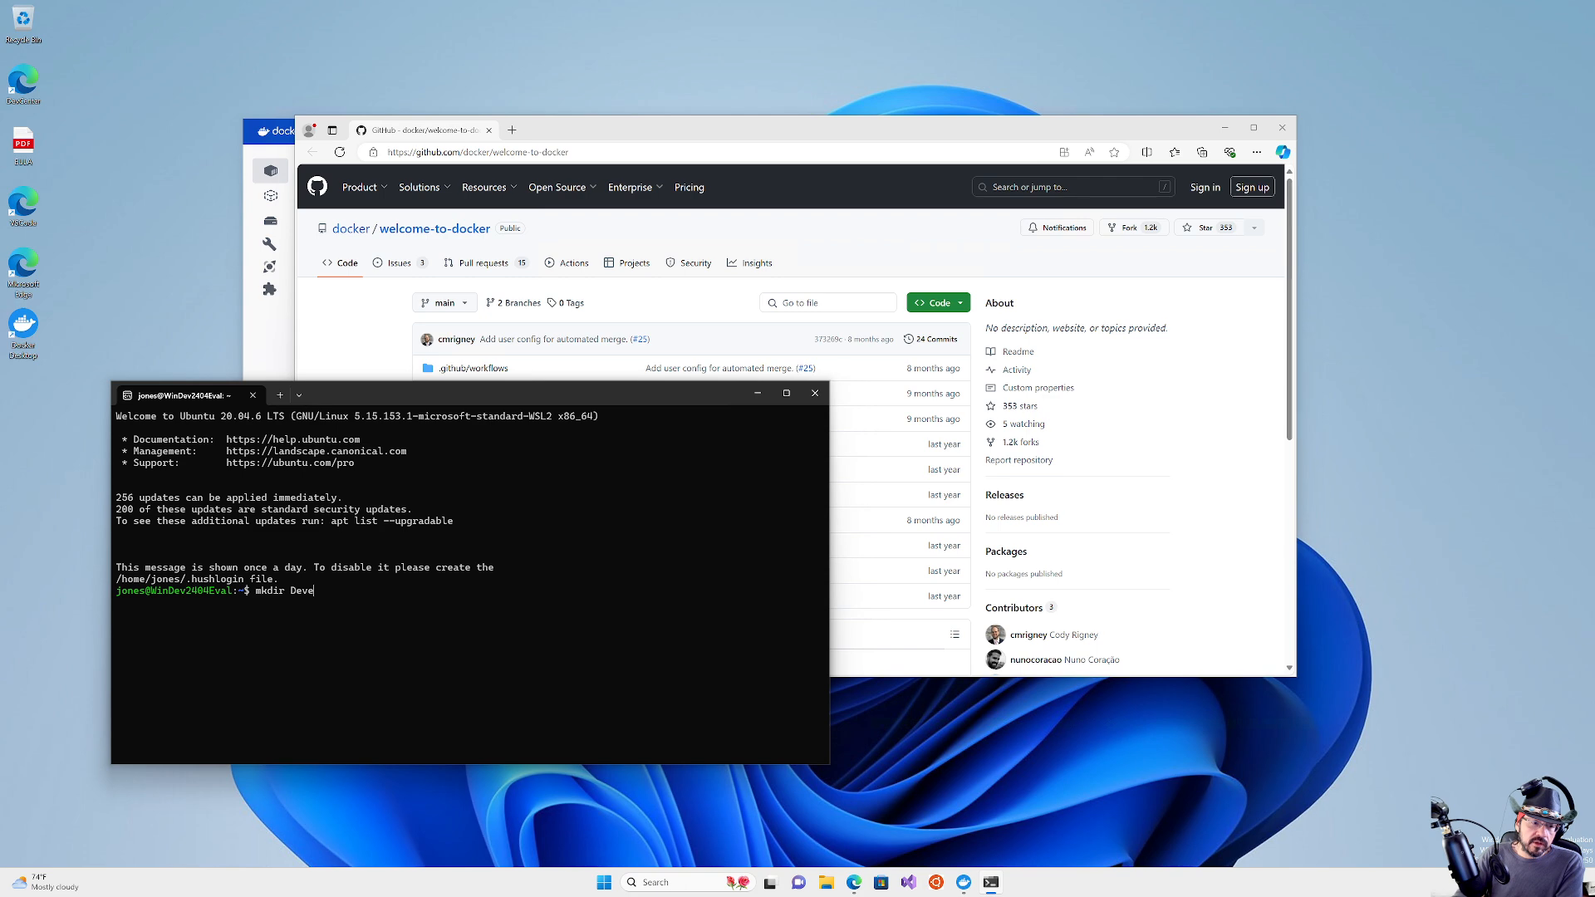
type("lopment")
key("Return")
type("cd D")
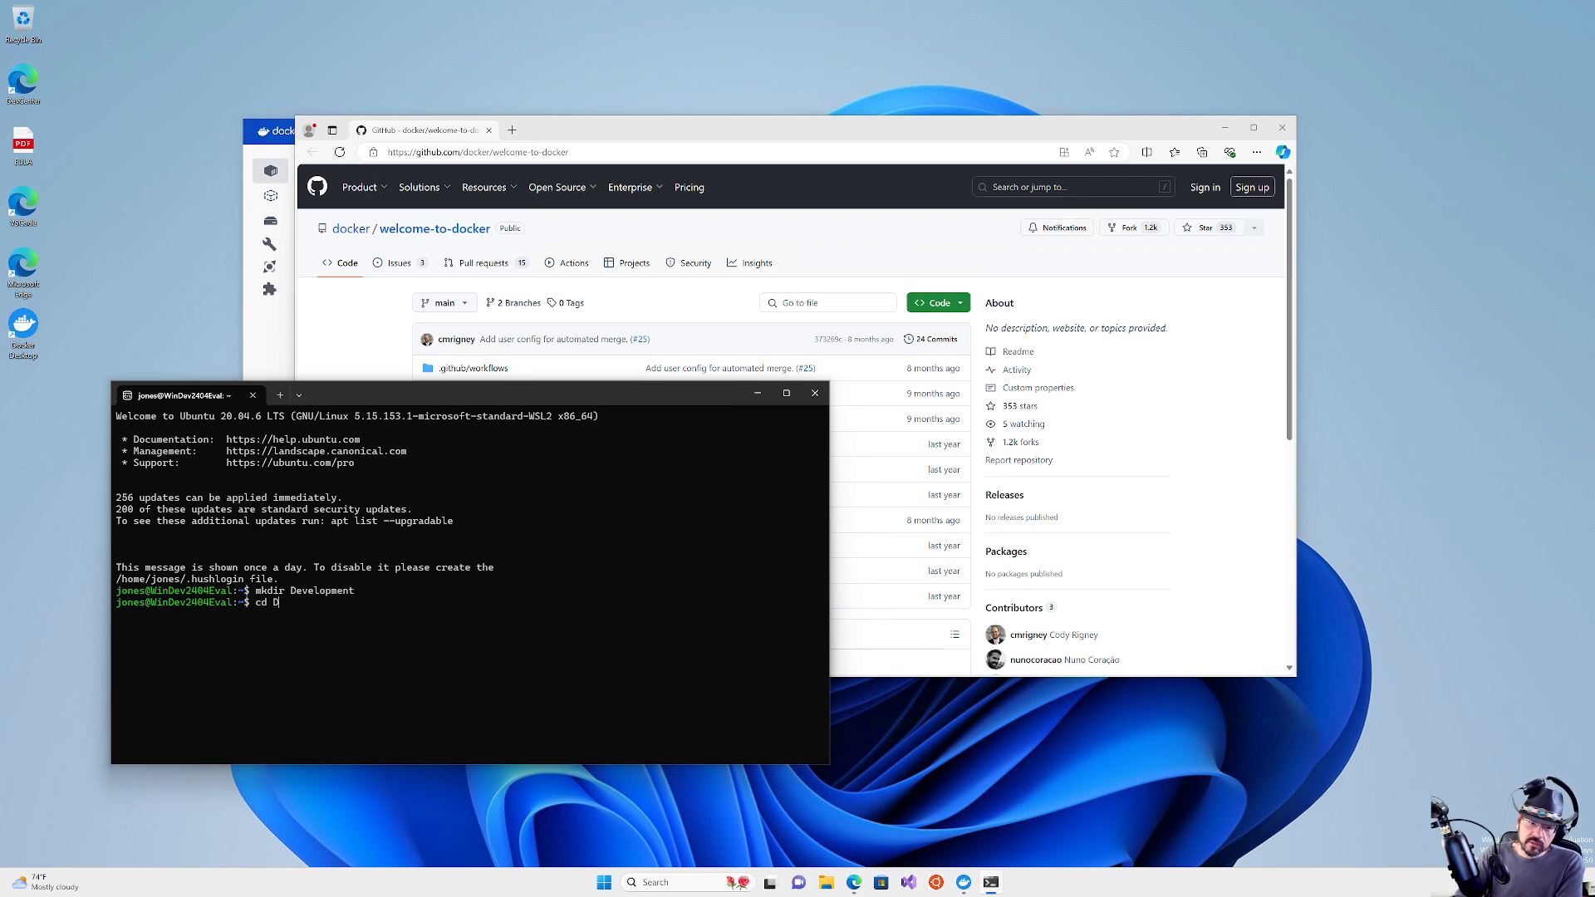
type("e")
key("Tab")
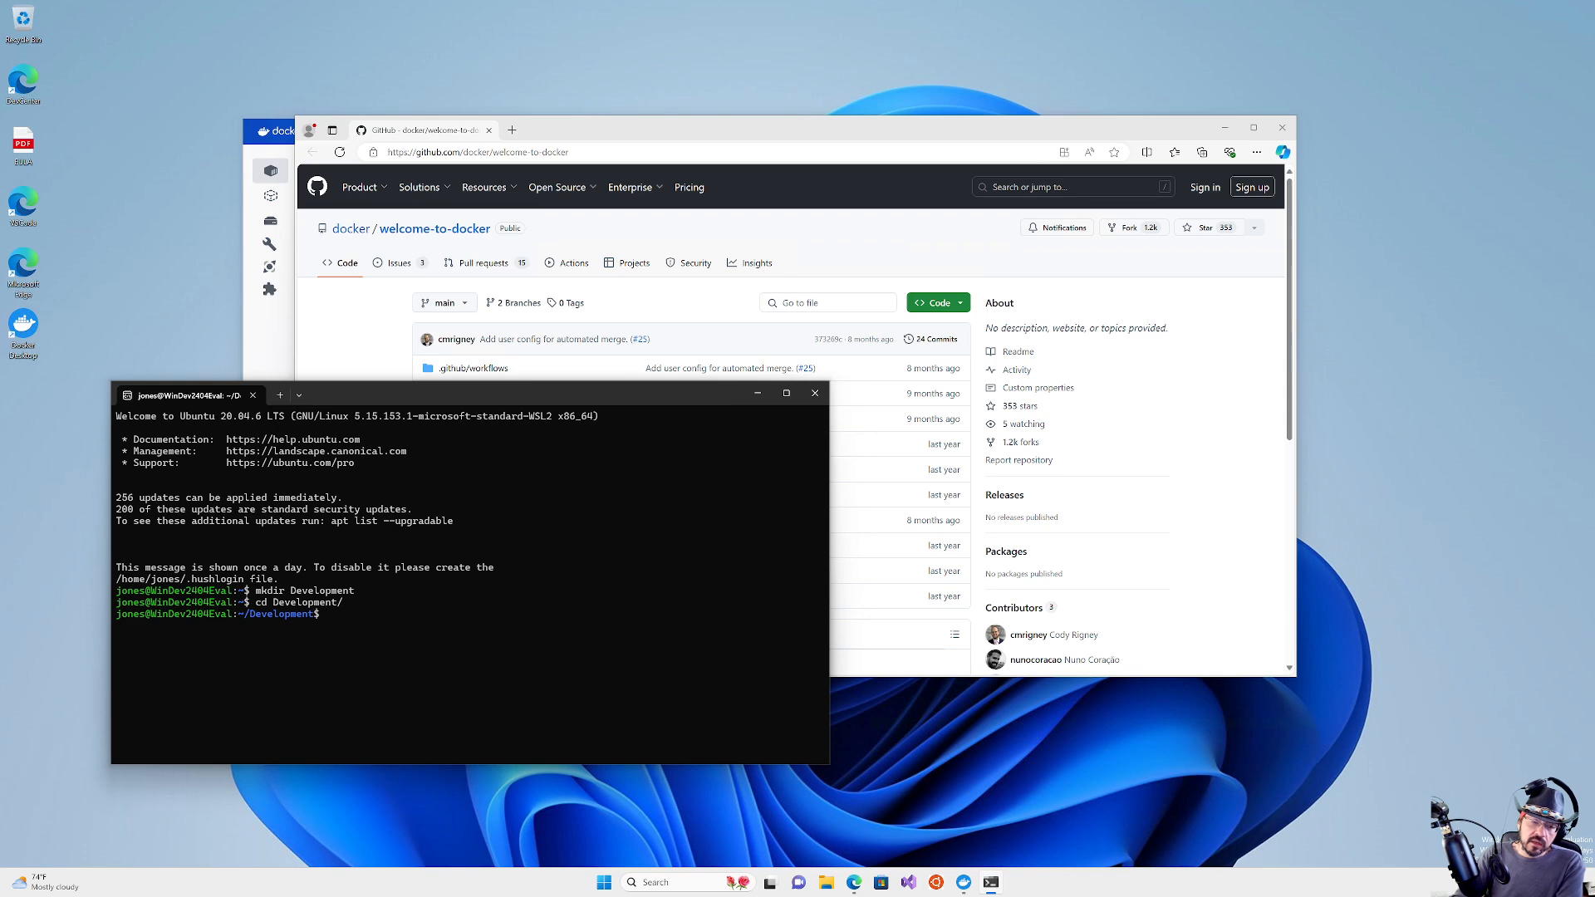
type("it")
key("Return")
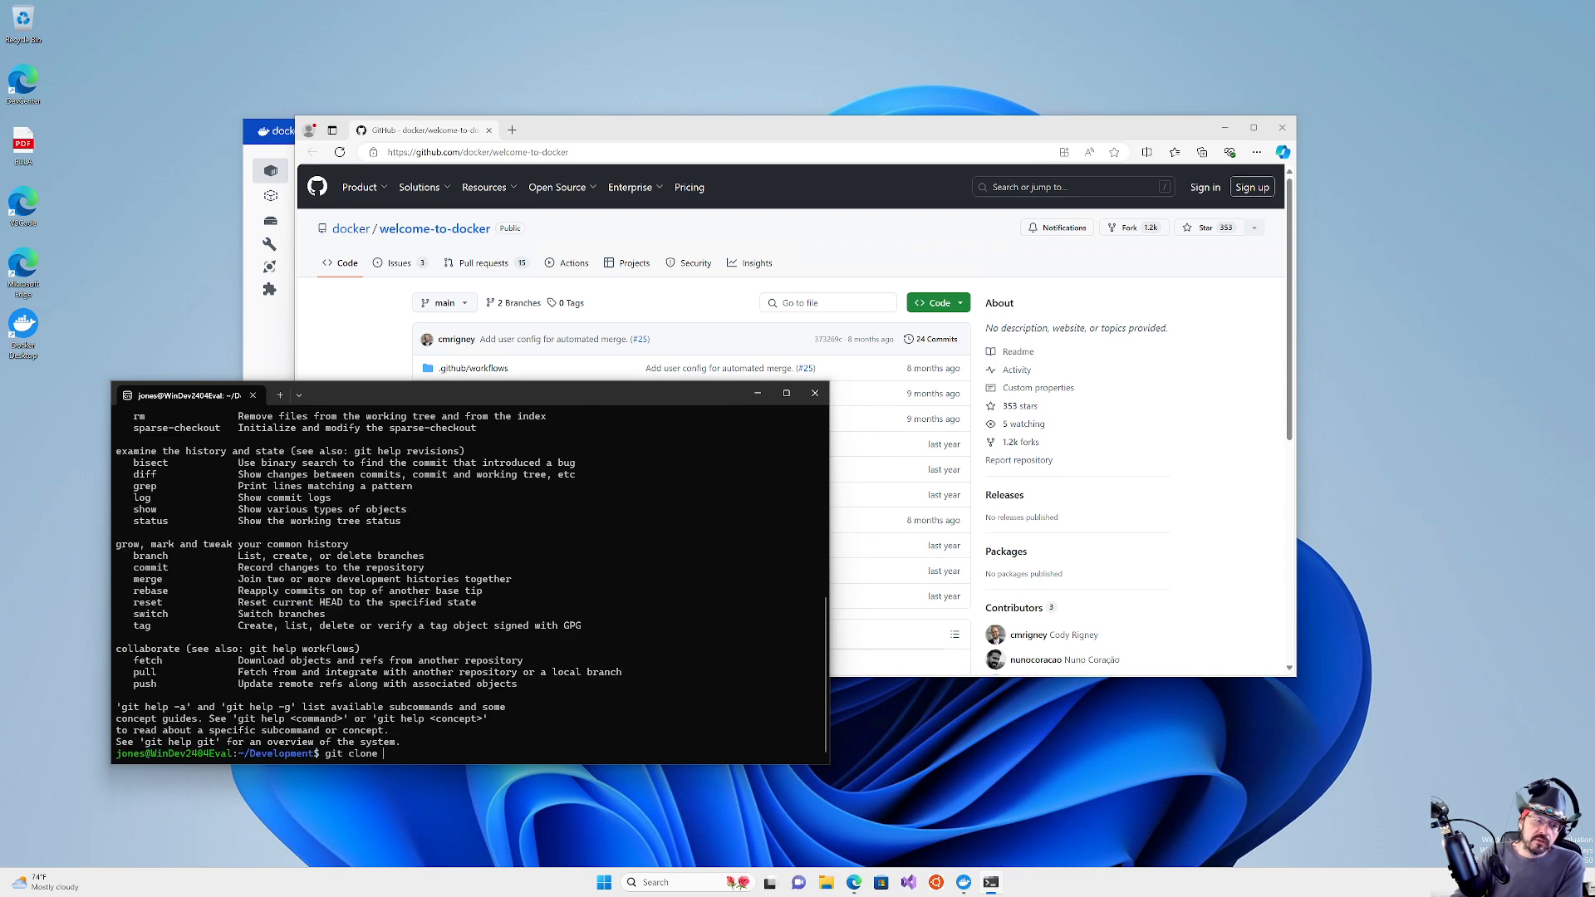
left_click(939, 304)
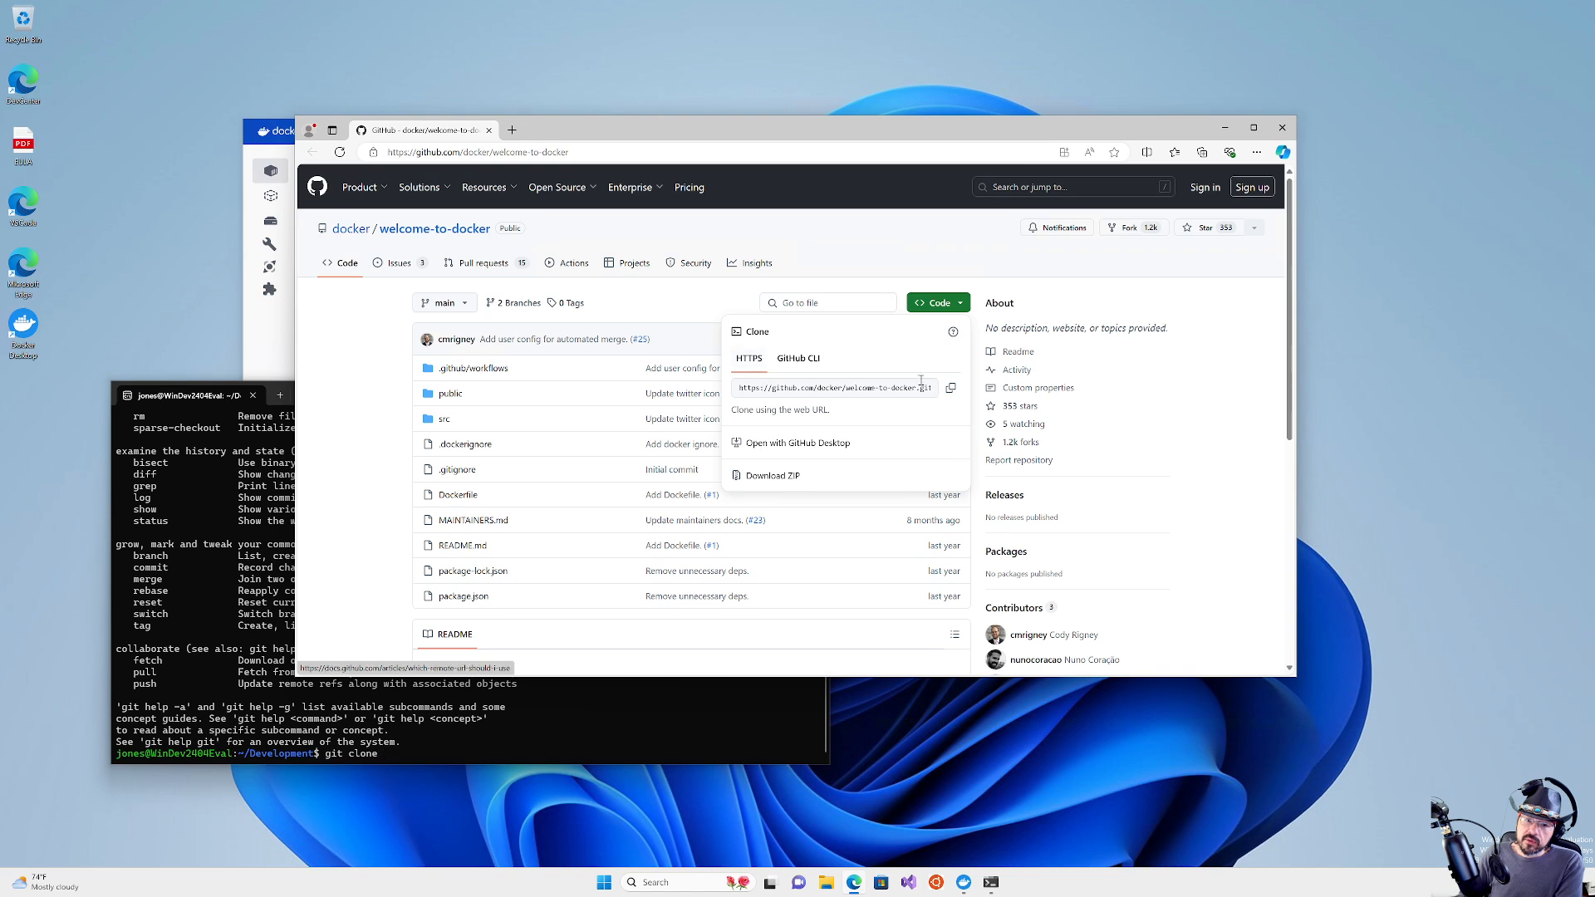
left_click(950, 388)
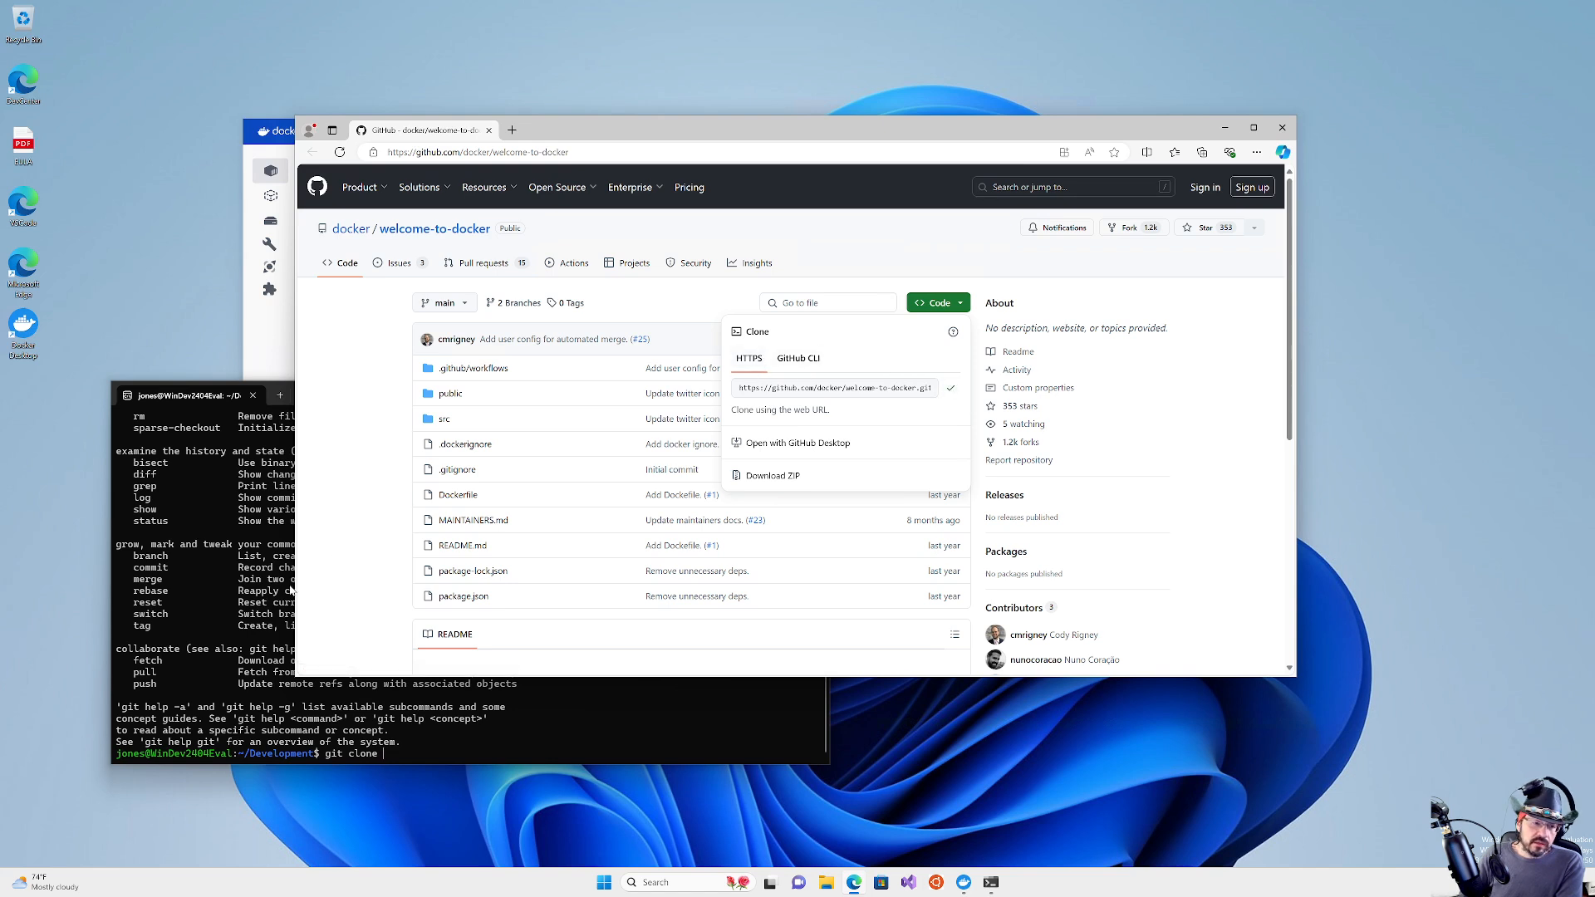
key("alt+Tab")
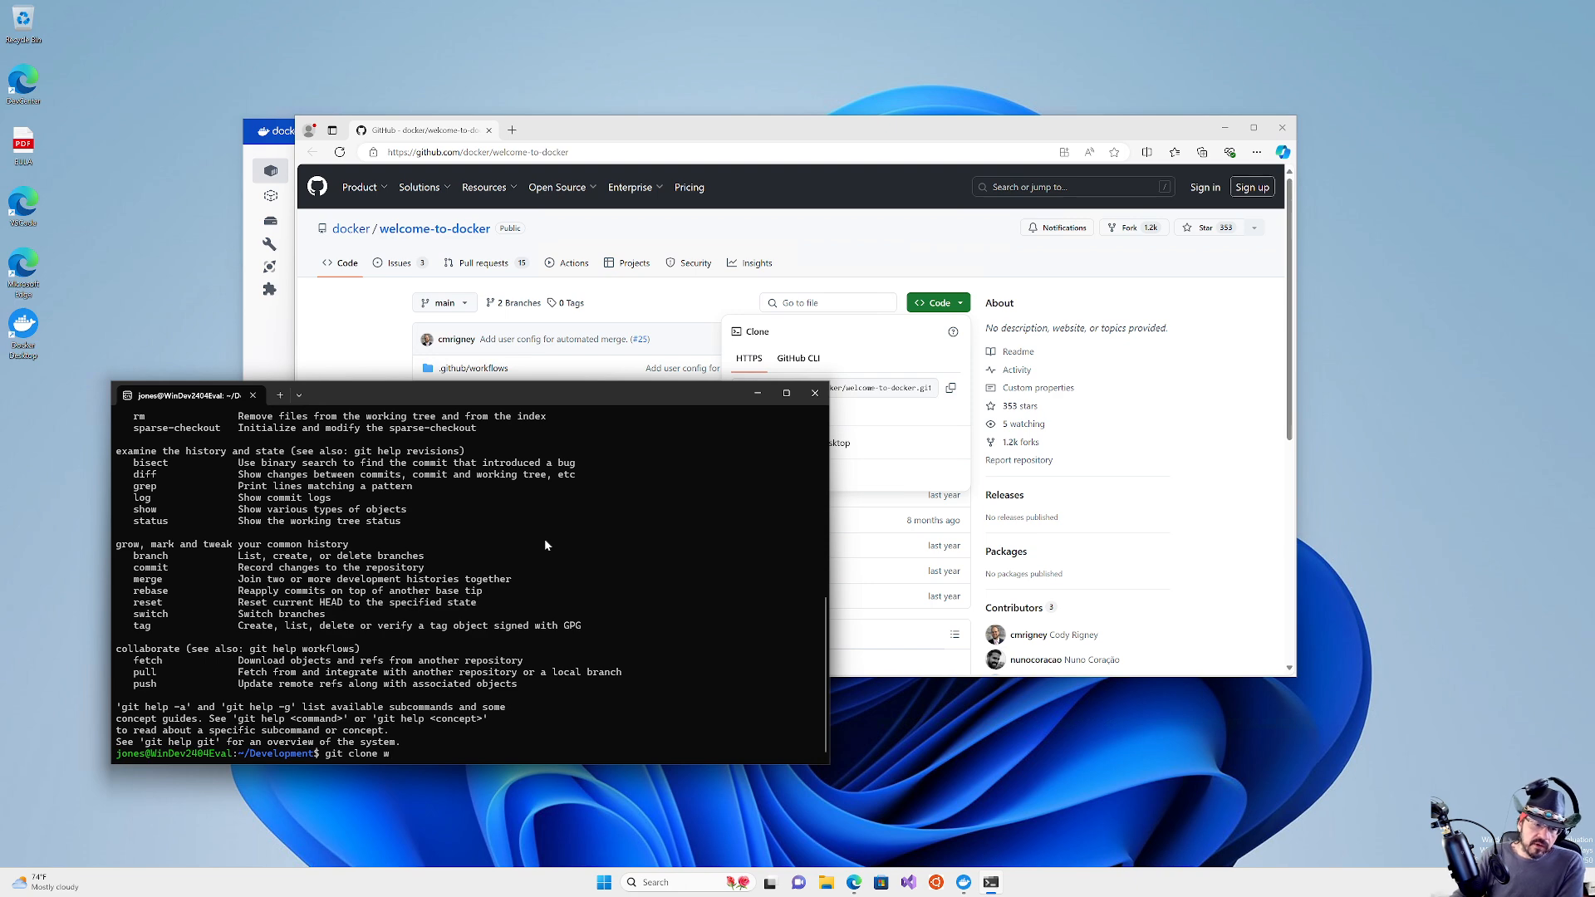
left_click(951, 389)
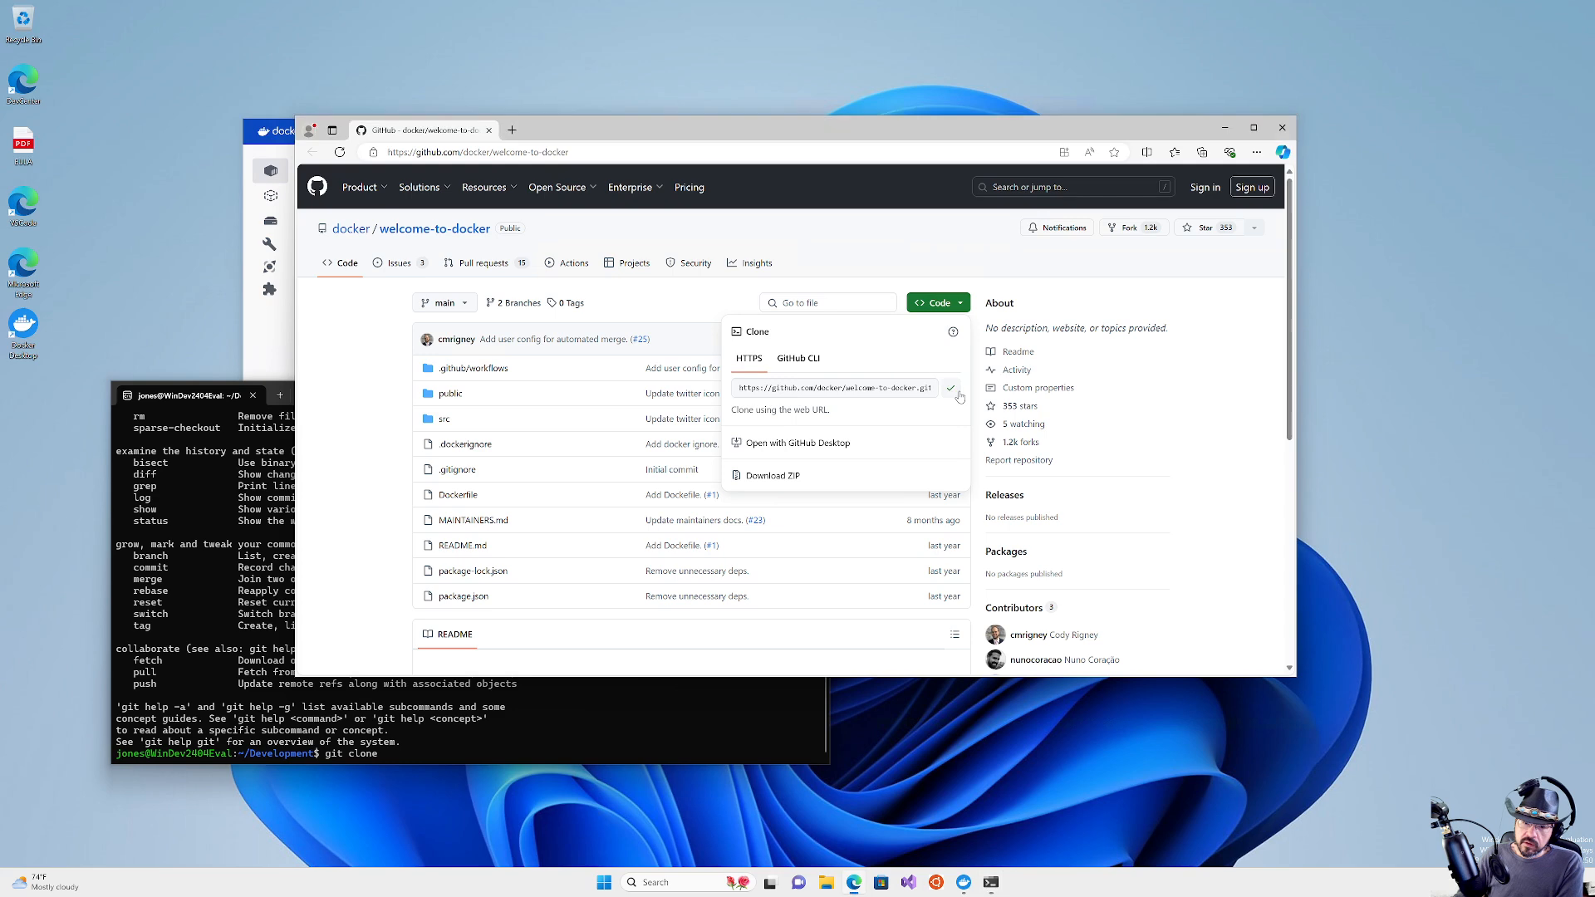
left_click(514, 710)
key("ctrl+v")
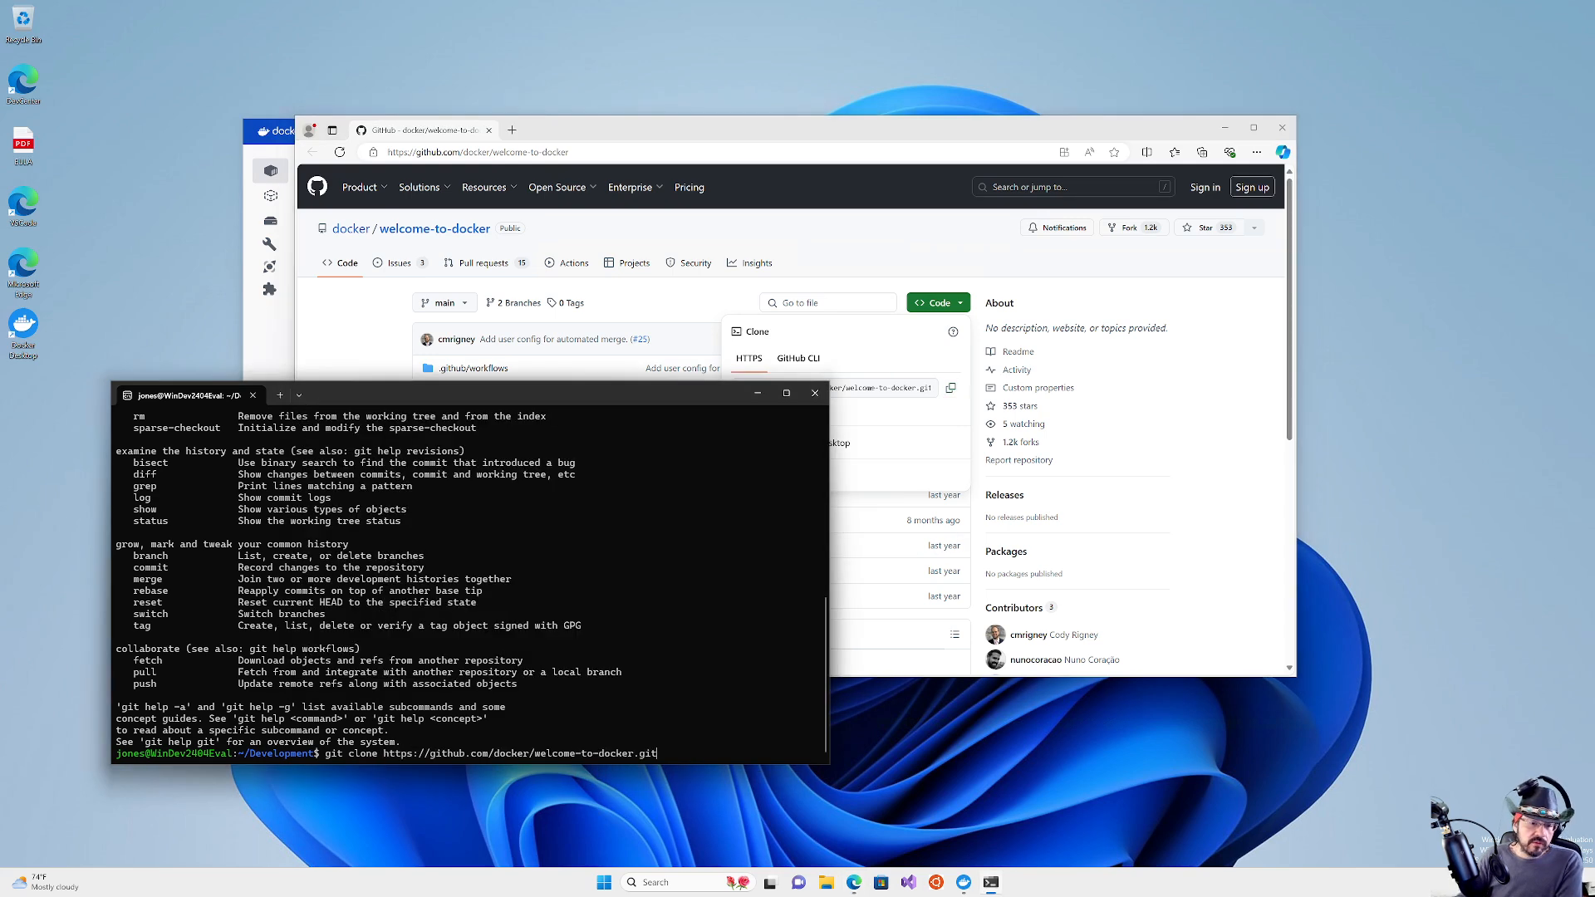
key("Return")
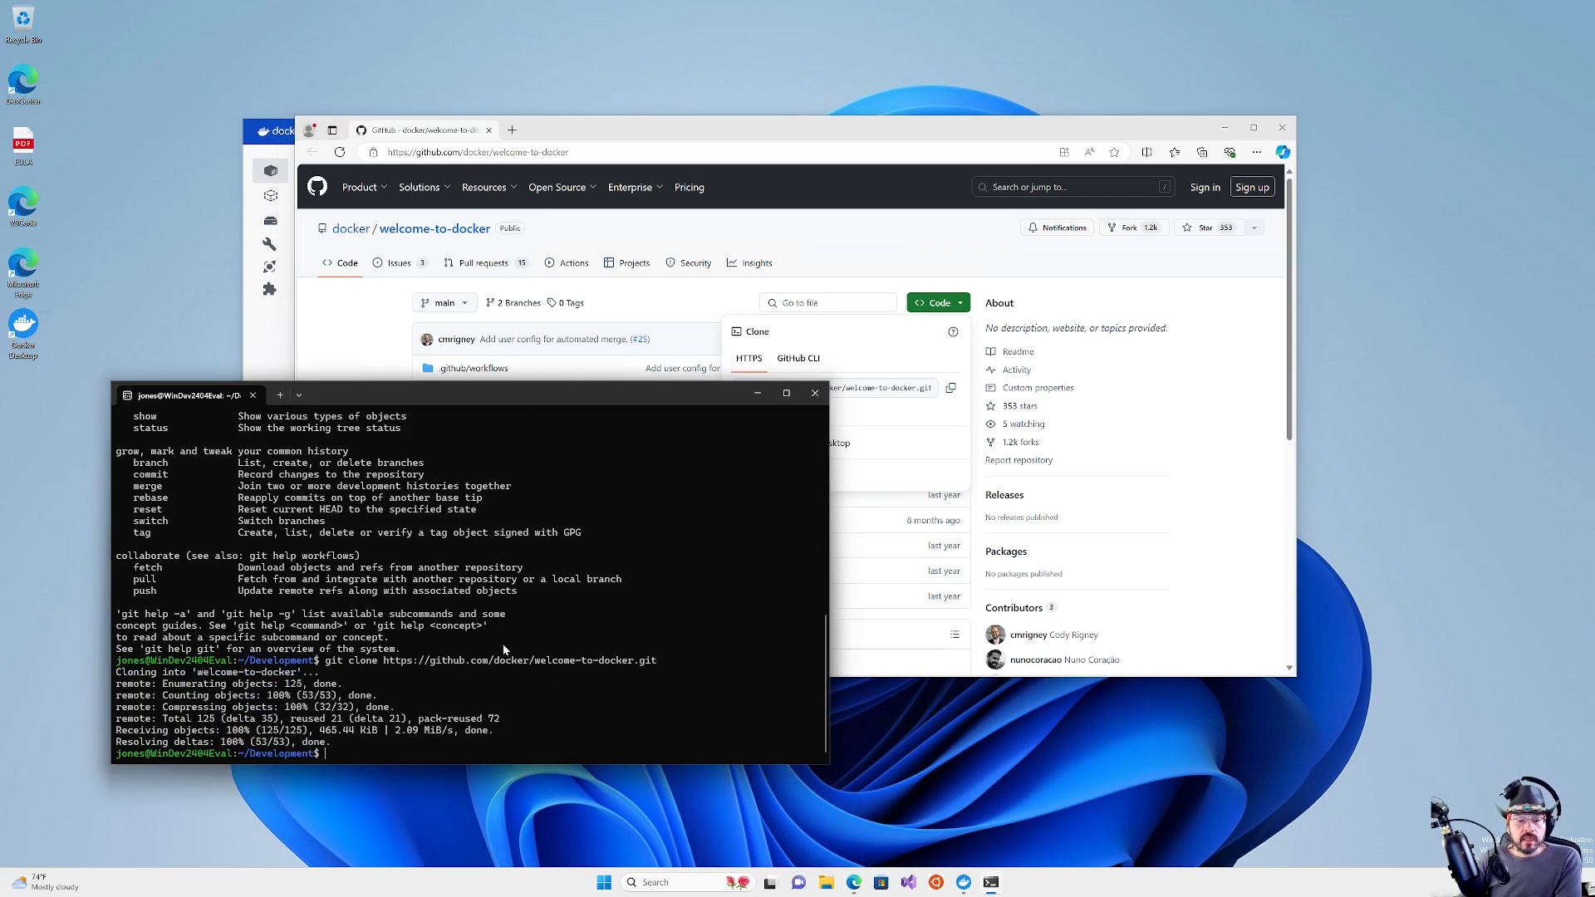
Step: Change into the cloned welcome-to-docker directory in the terminal
type("cd wel")
key("Tab")
key("Return")
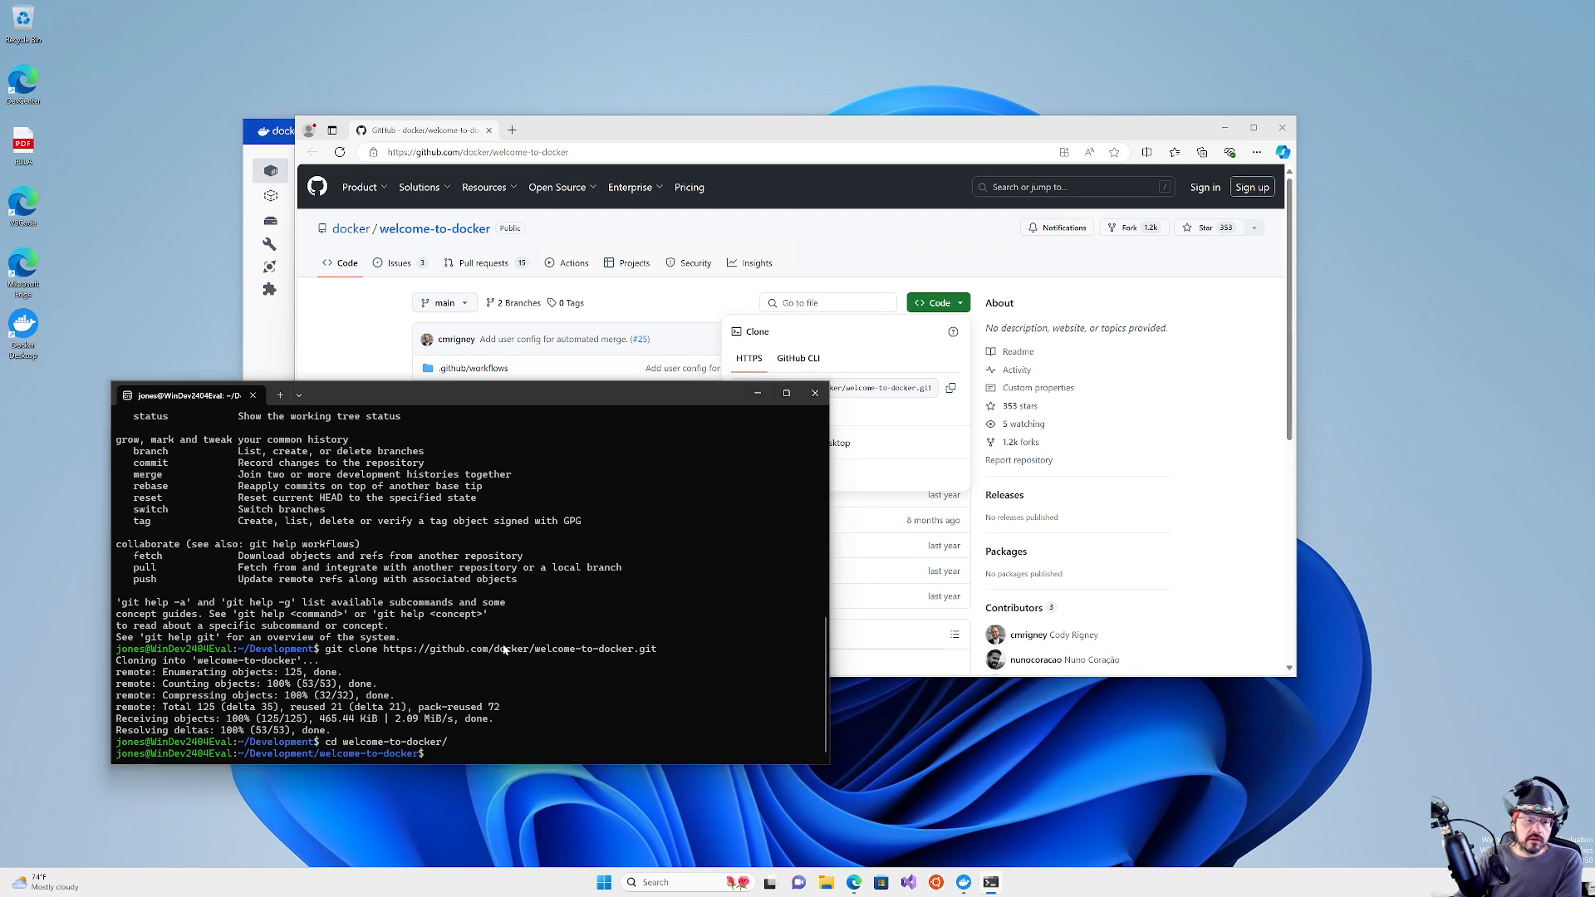
Step: Switch to the GitHub page, look over the README's run and build instructions, and copy the docker run command
key("alt+Tab")
scroll(498, 540, "down", 5)
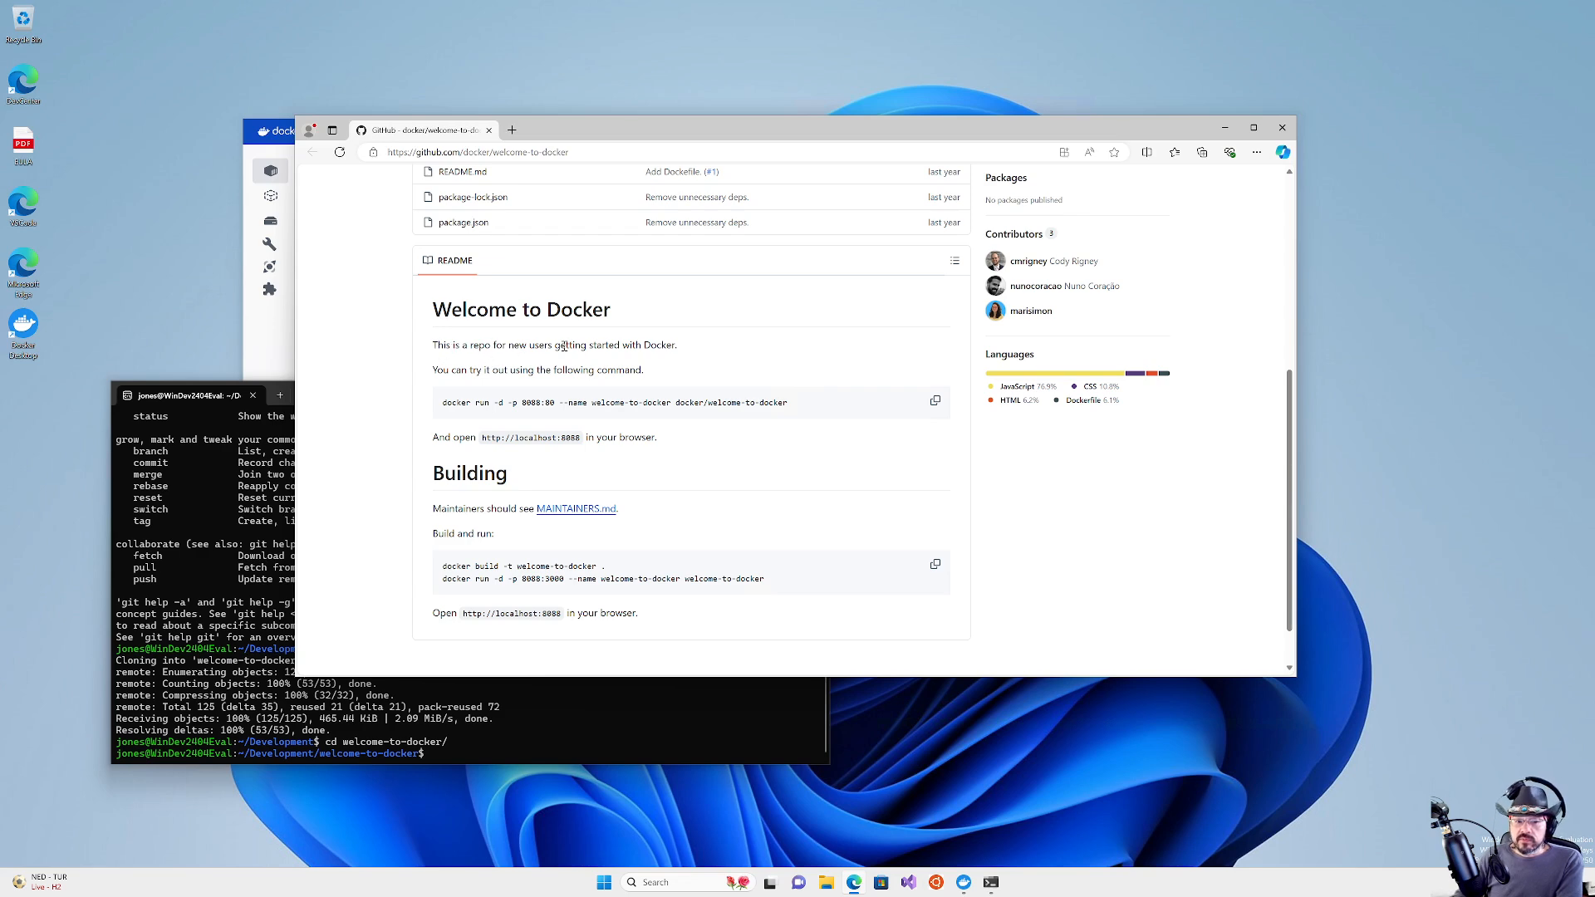
scroll(573, 345, "up", 5)
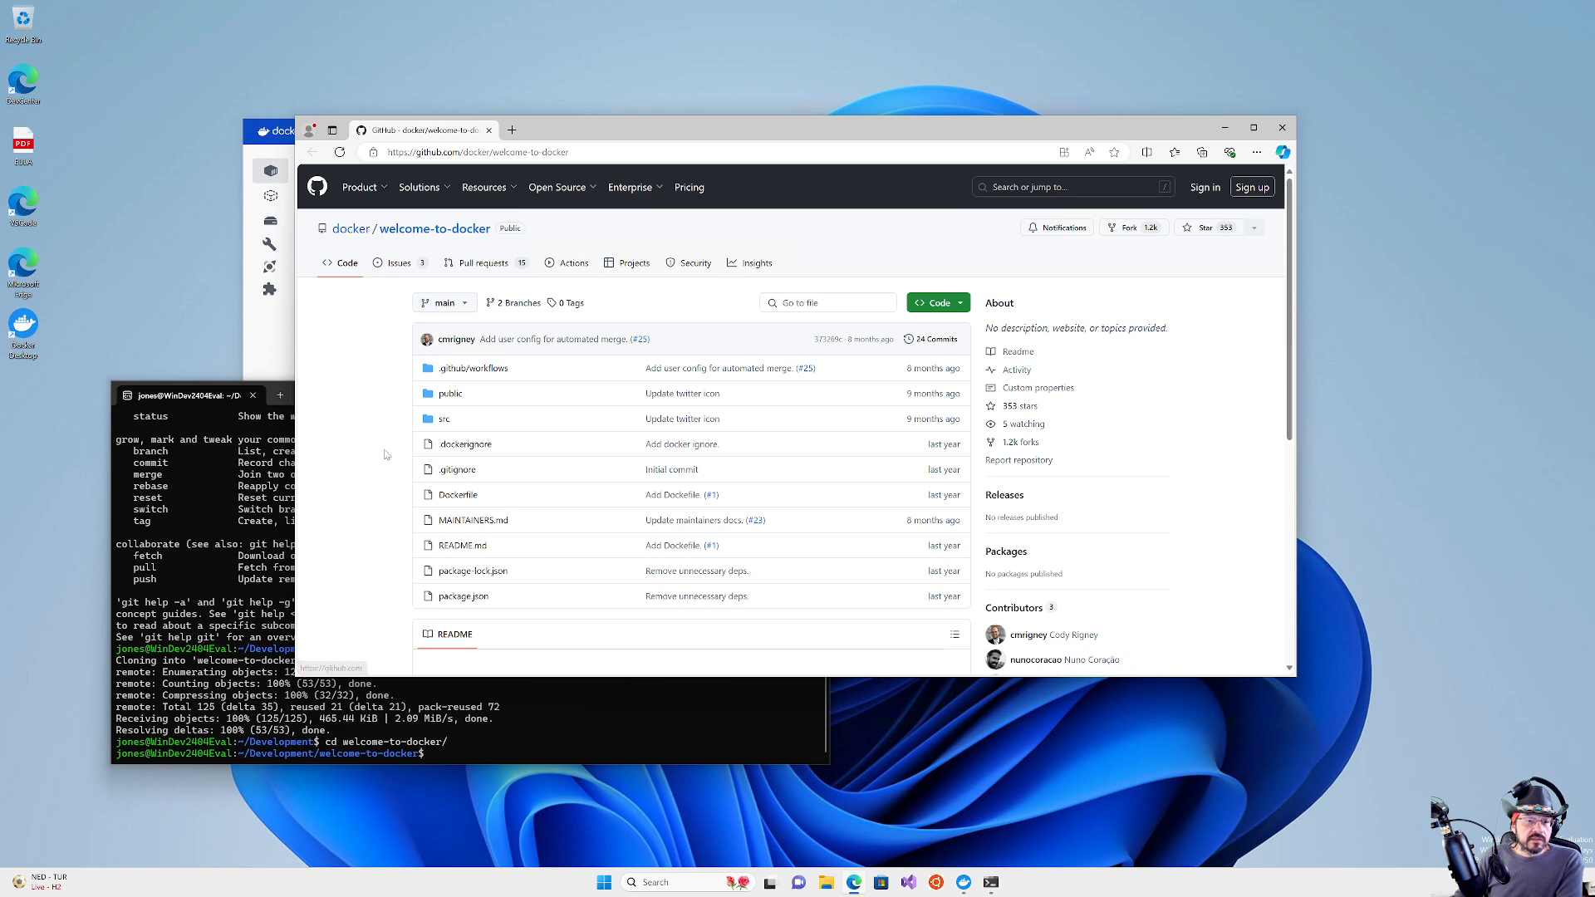
scroll(381, 452, "down", 4)
scroll(379, 452, "down", 1)
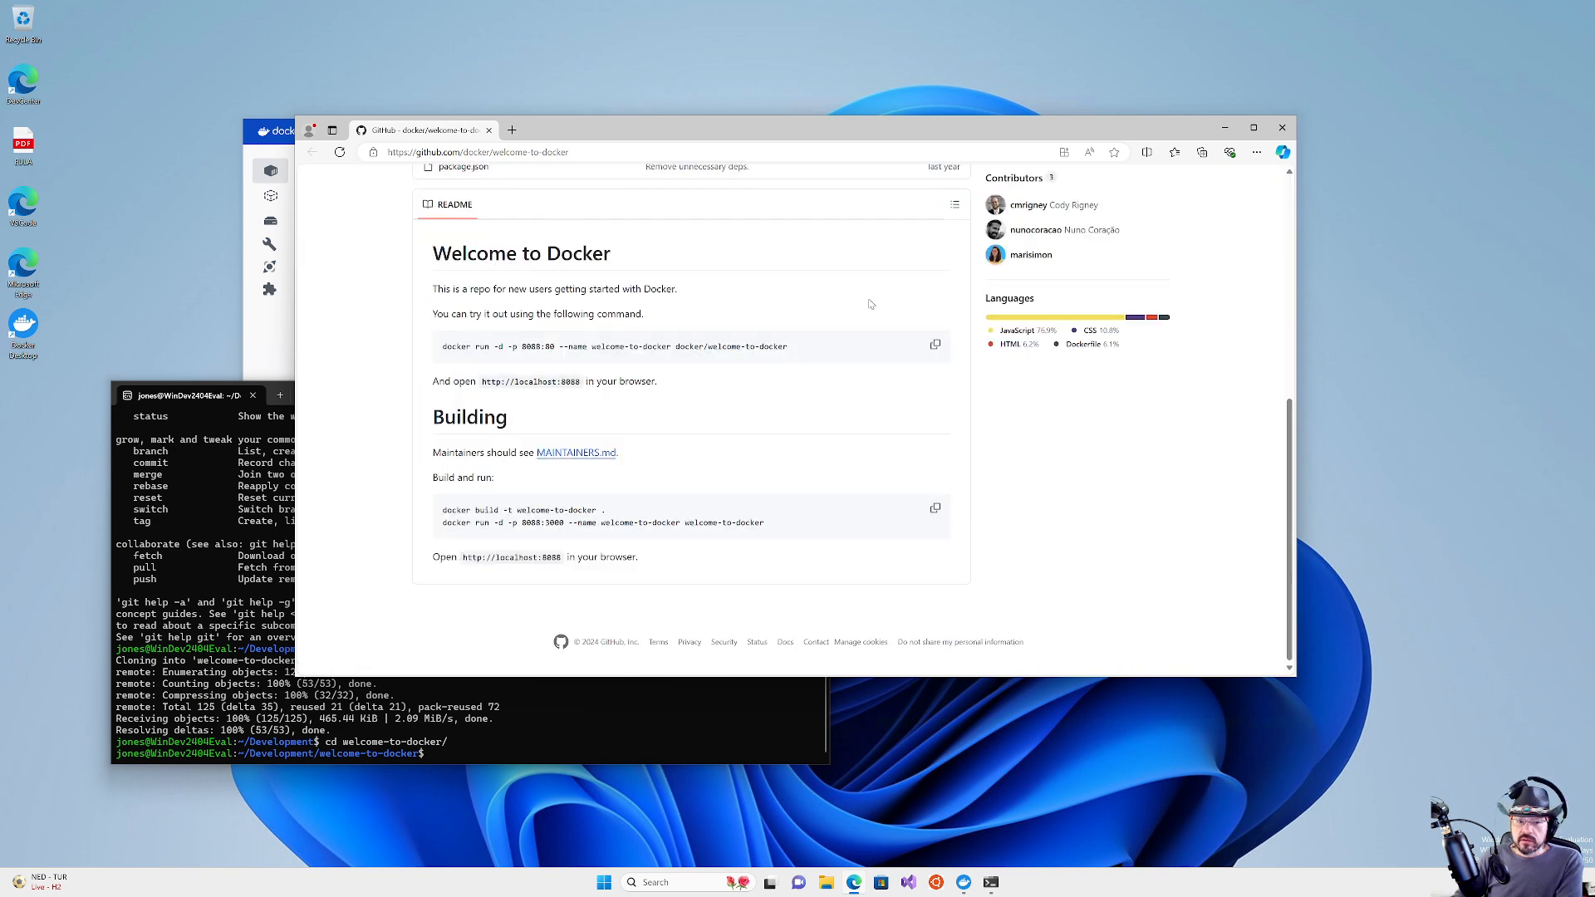
left_click(934, 344)
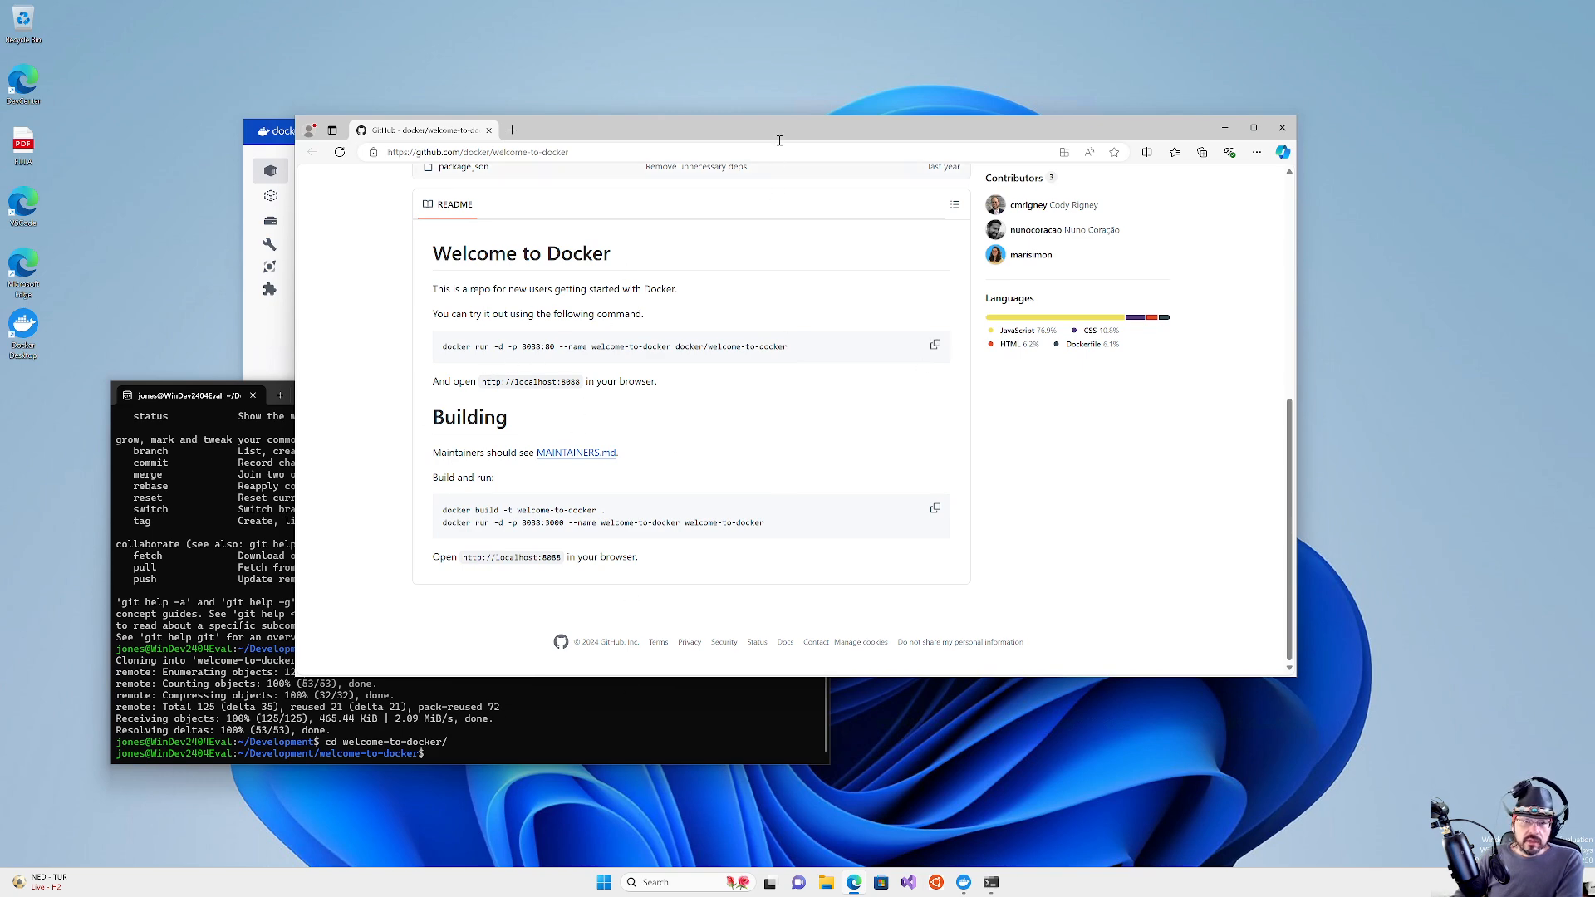
Step: Tile the browser on the right half at 125% zoom, with the terminal in the upper-left quarter and Docker Desktop in the lower-left
key("super+Right")
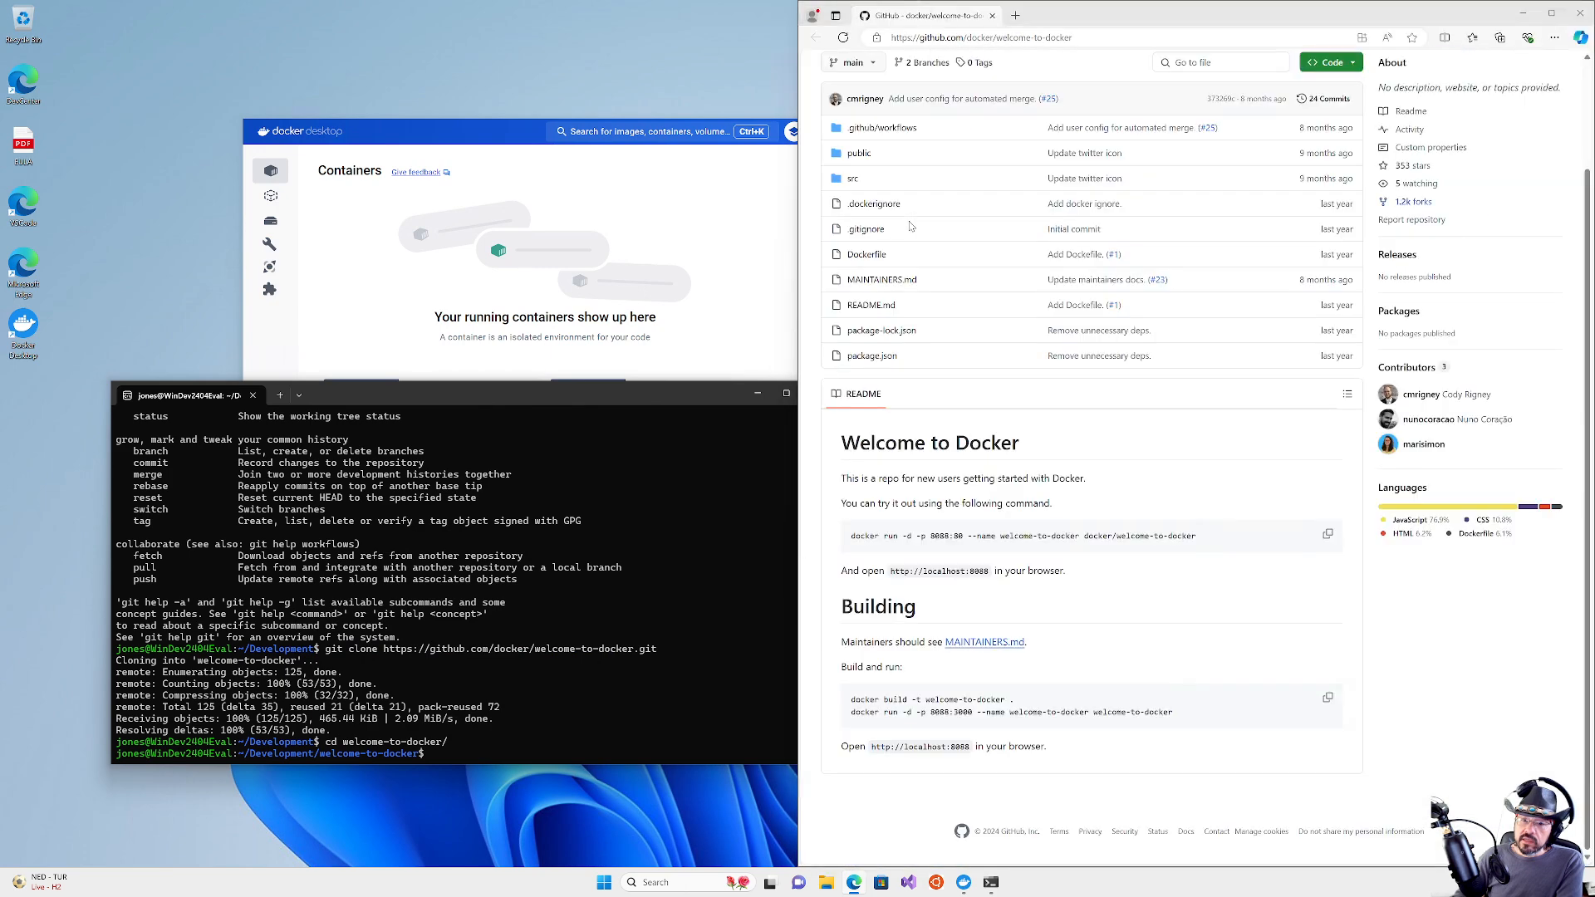
key("ctrl+plus")
key("ctrl+plus")
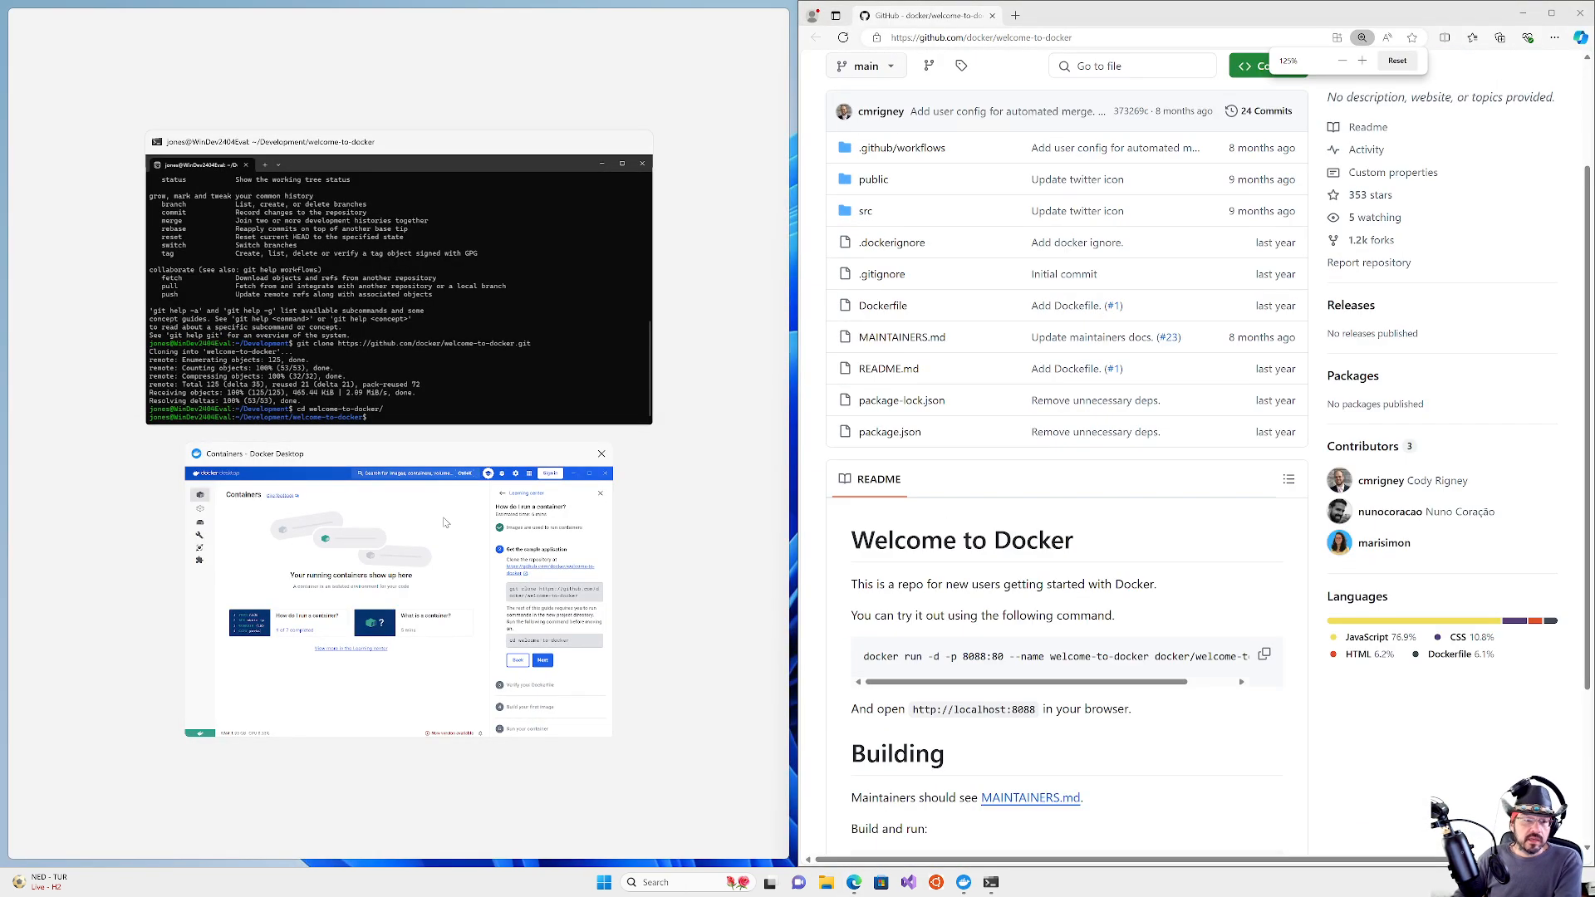
left_click(480, 318)
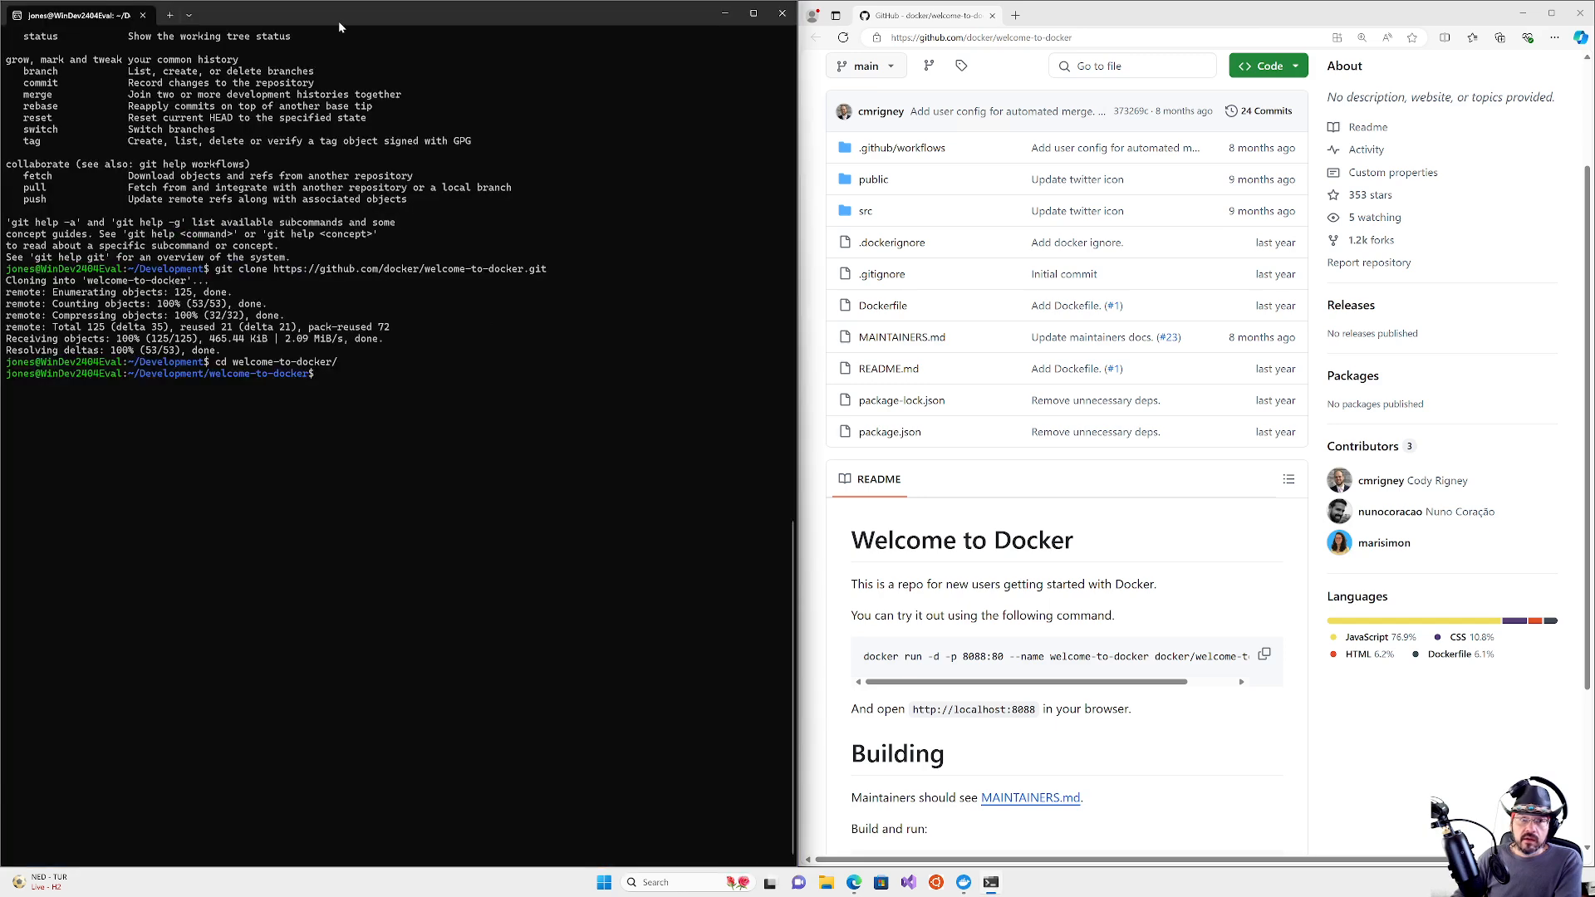
key("super+Up")
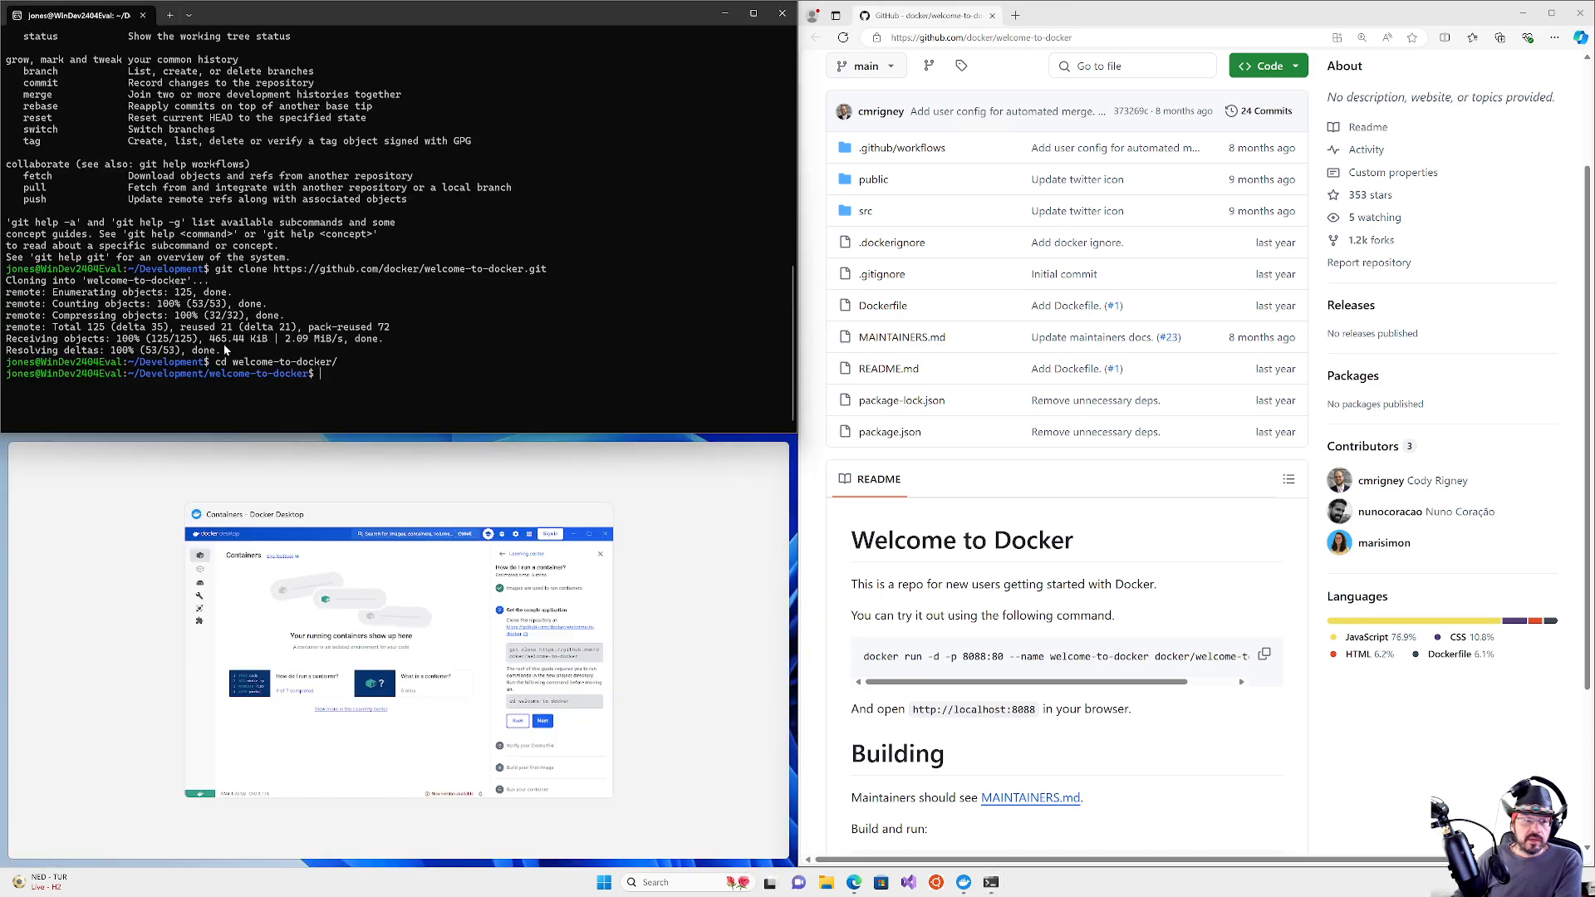
left_click(437, 533)
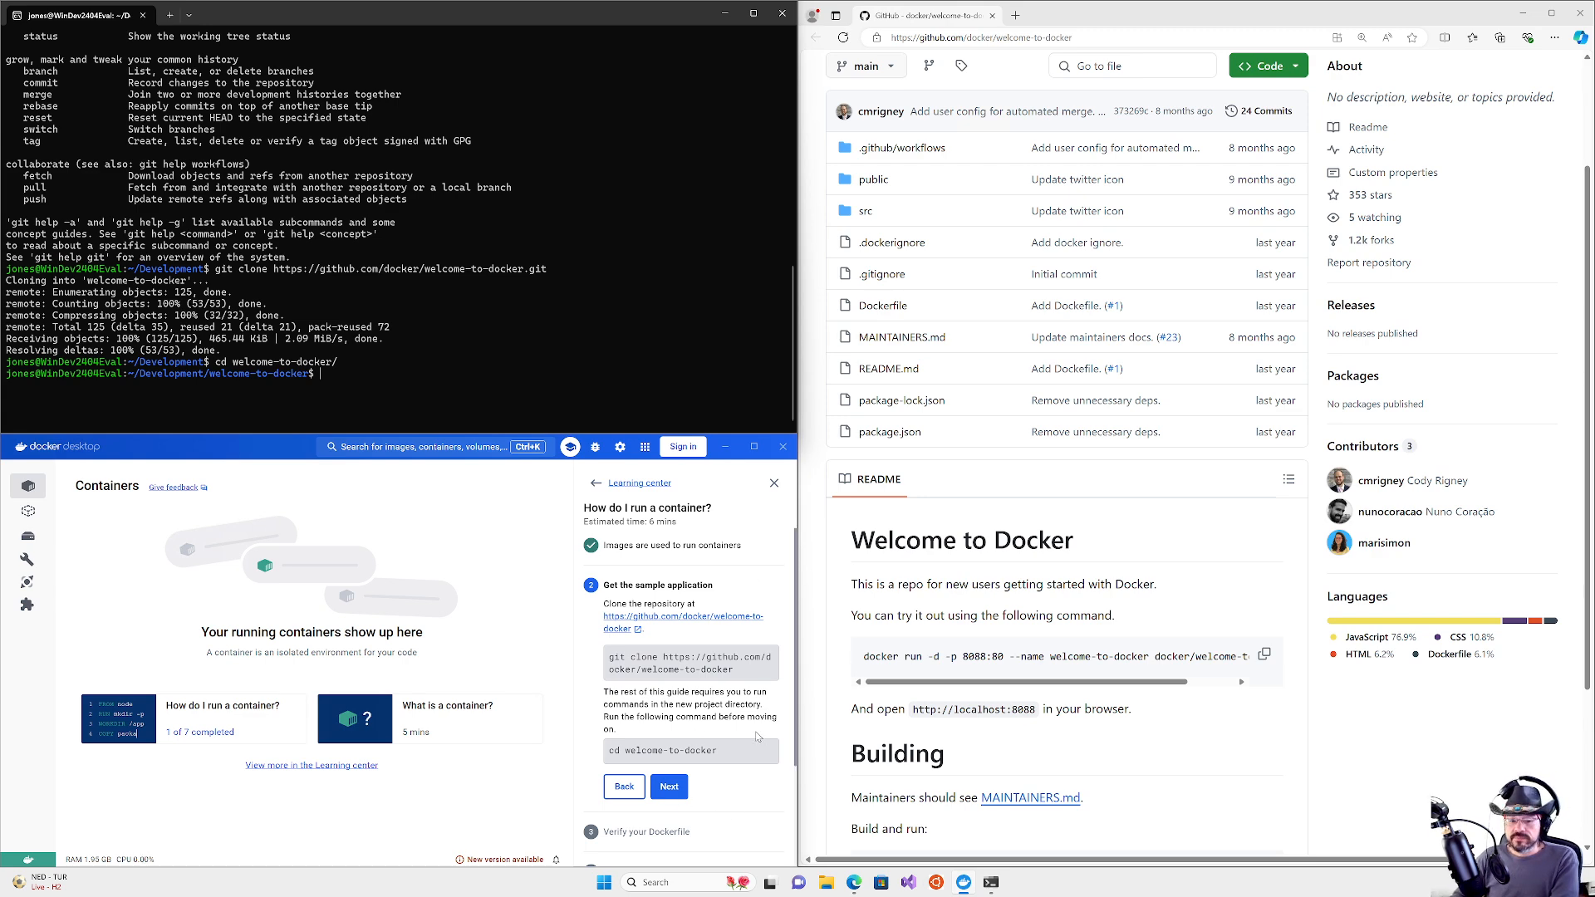
Step: Advance the Docker Desktop guide to "Verify your Dockerfile" and open the repository's Dockerfile on GitHub
scroll(691, 684, "down", 2)
left_click(672, 646)
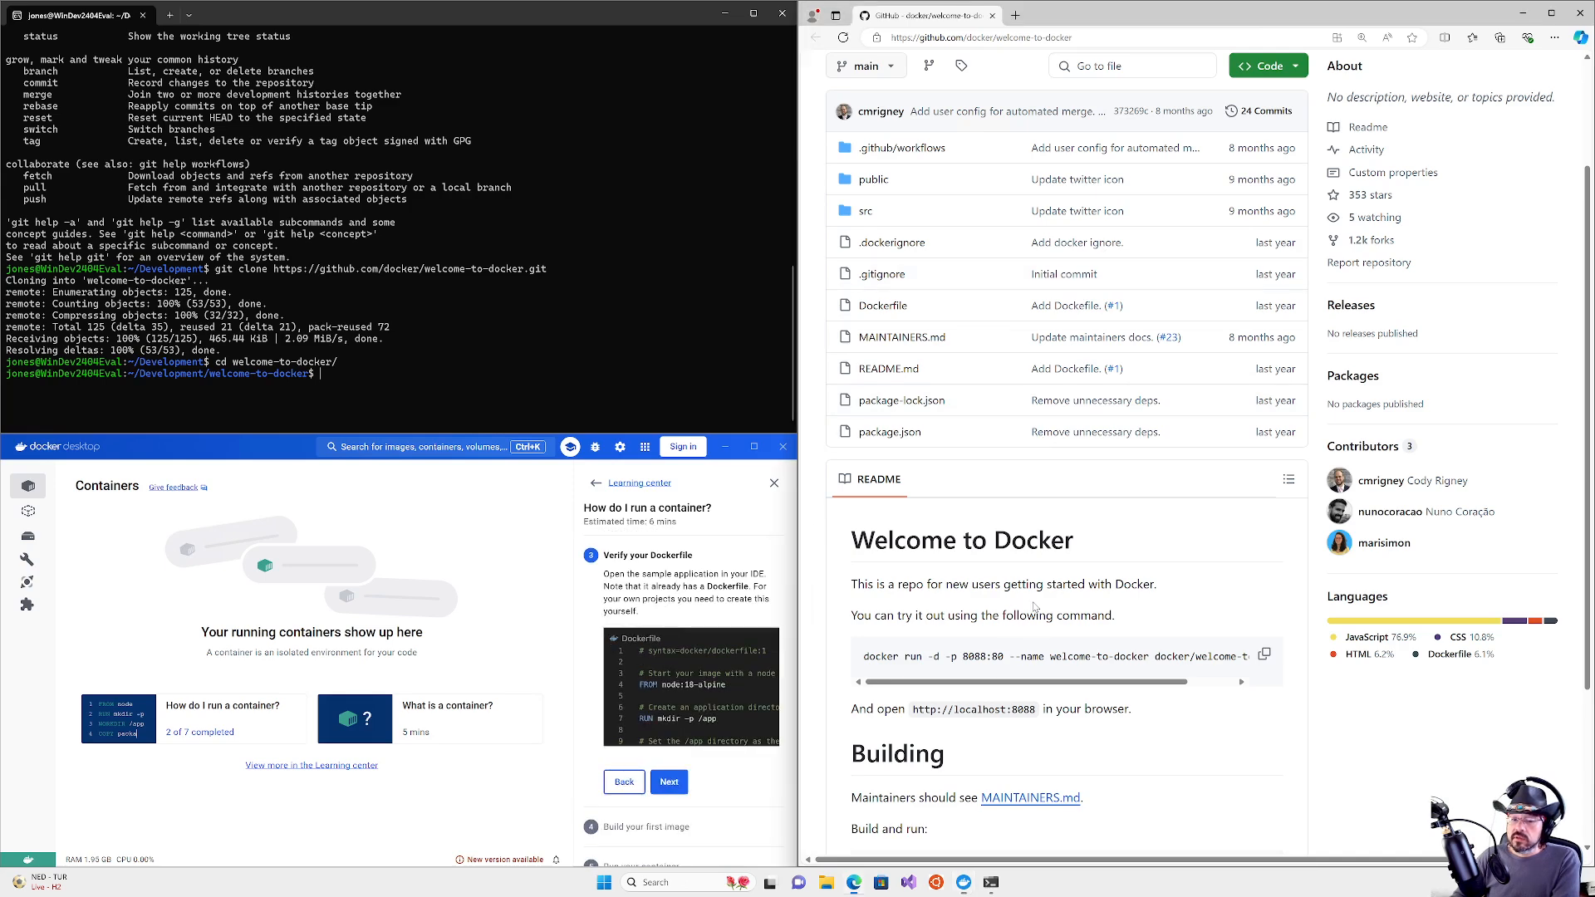
scroll(920, 264, "up", 2)
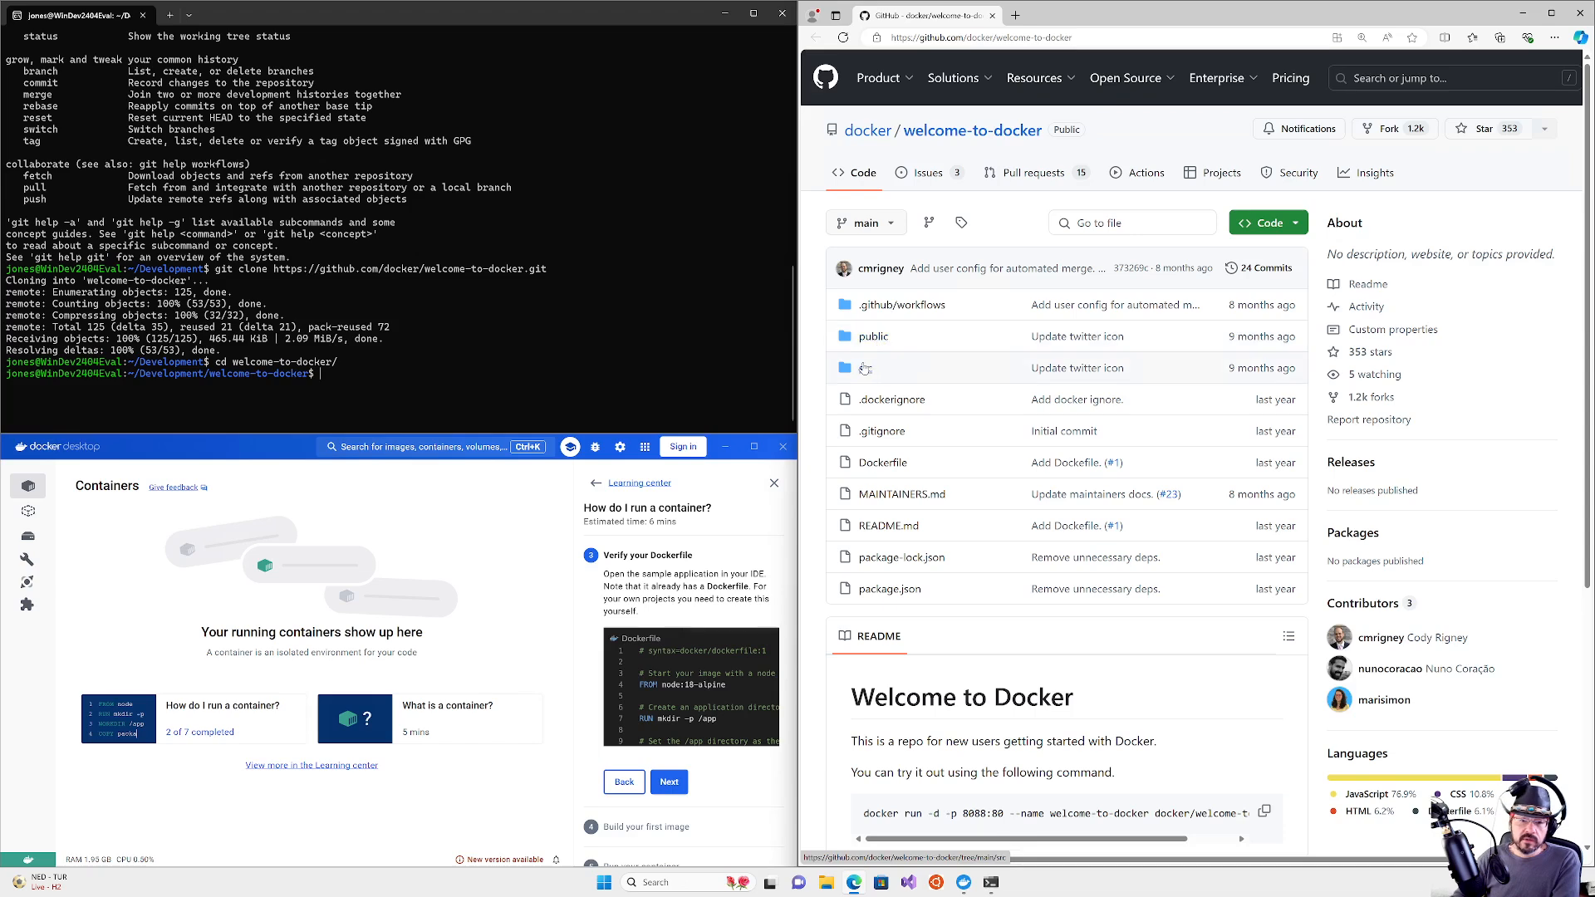
left_click(865, 369)
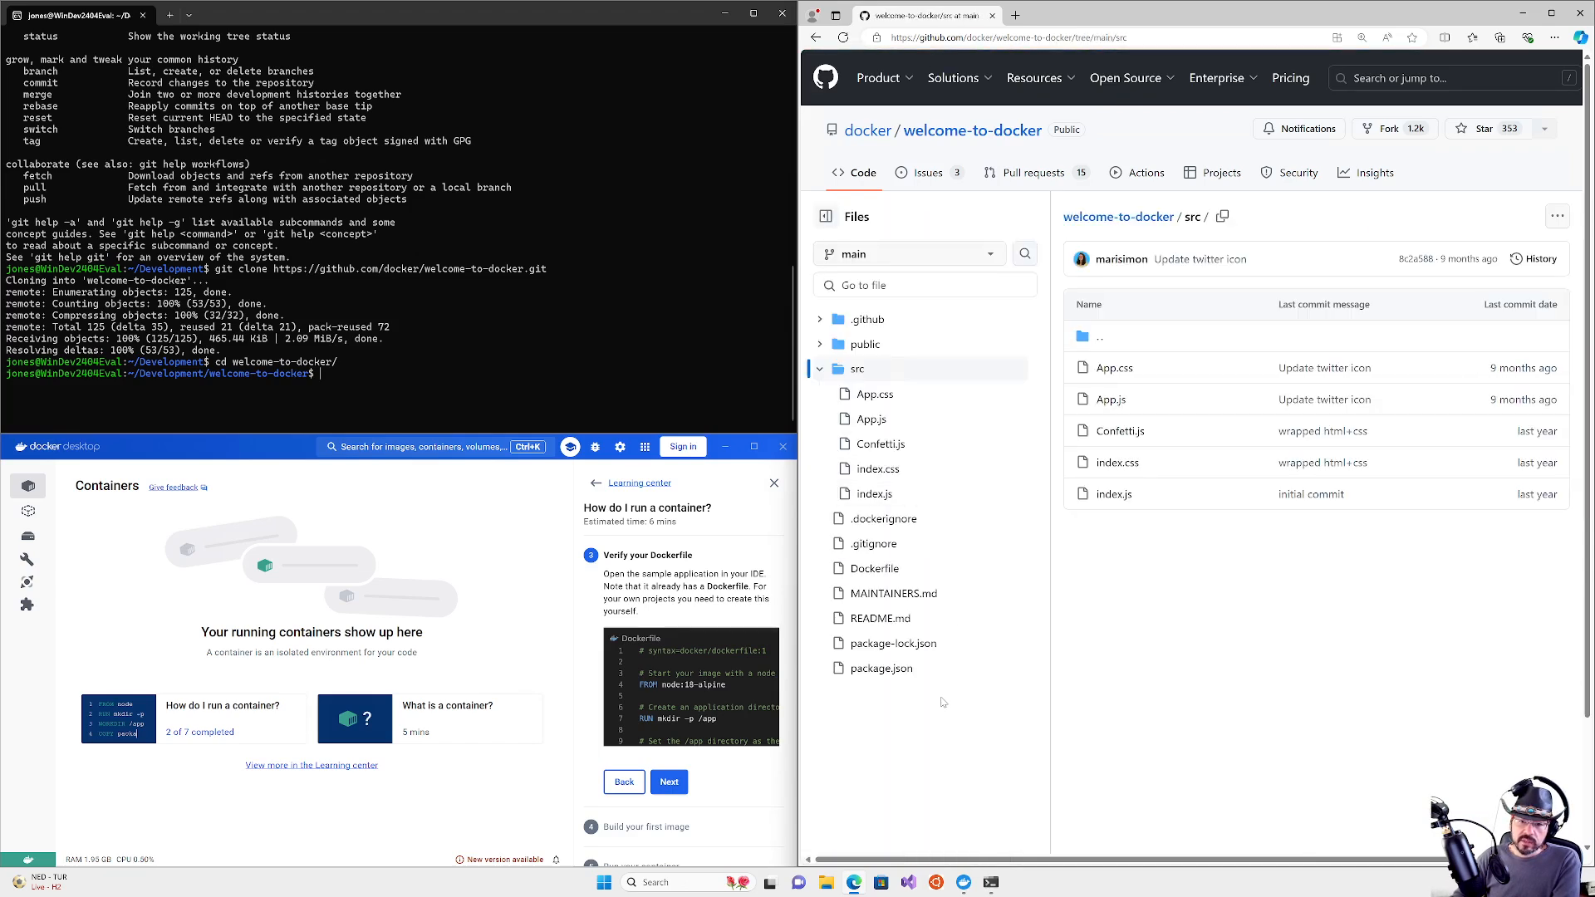
left_click(904, 568)
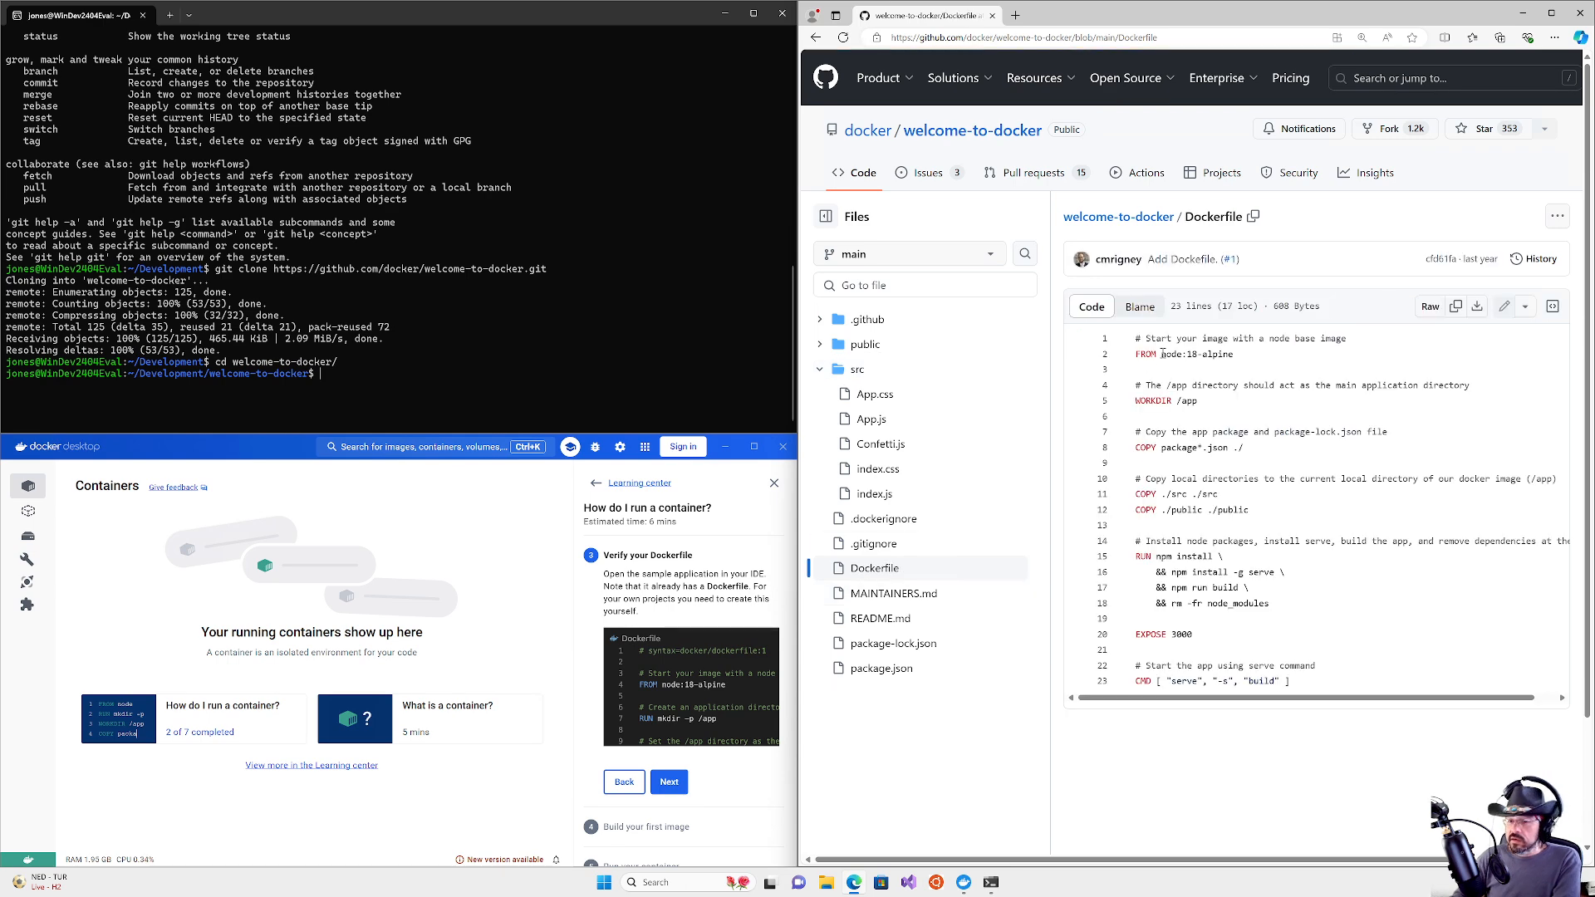
Step: Examine the Dockerfile's base image instruction FROM node:18-alpine, including its version and variant, and the WORKDIR /app line
left_click(1254, 353)
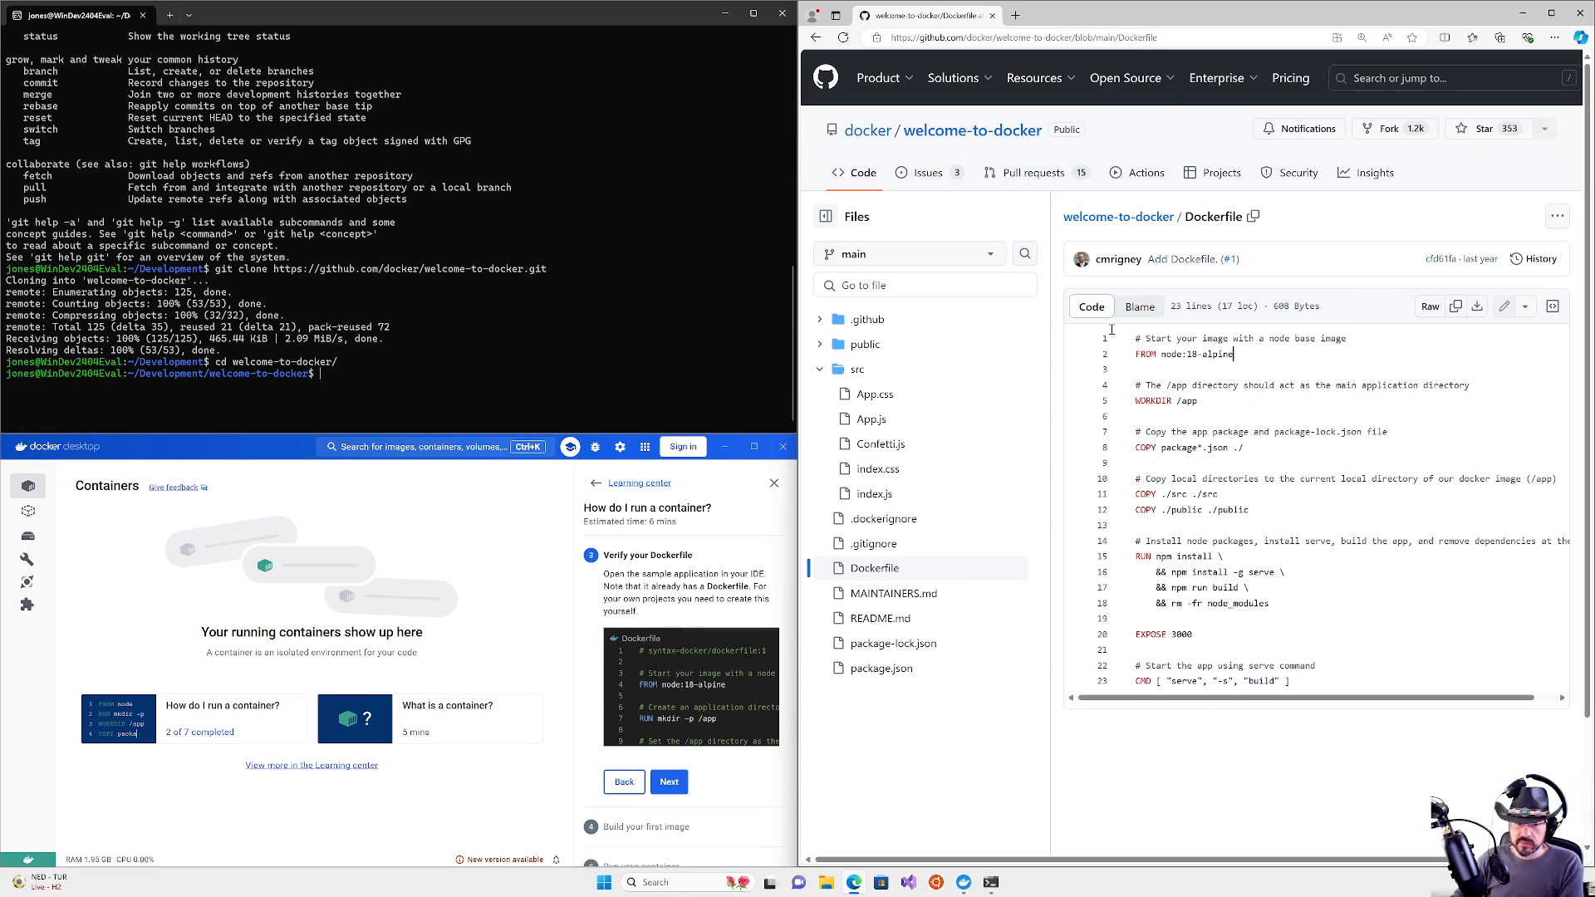
left_click(607, 243)
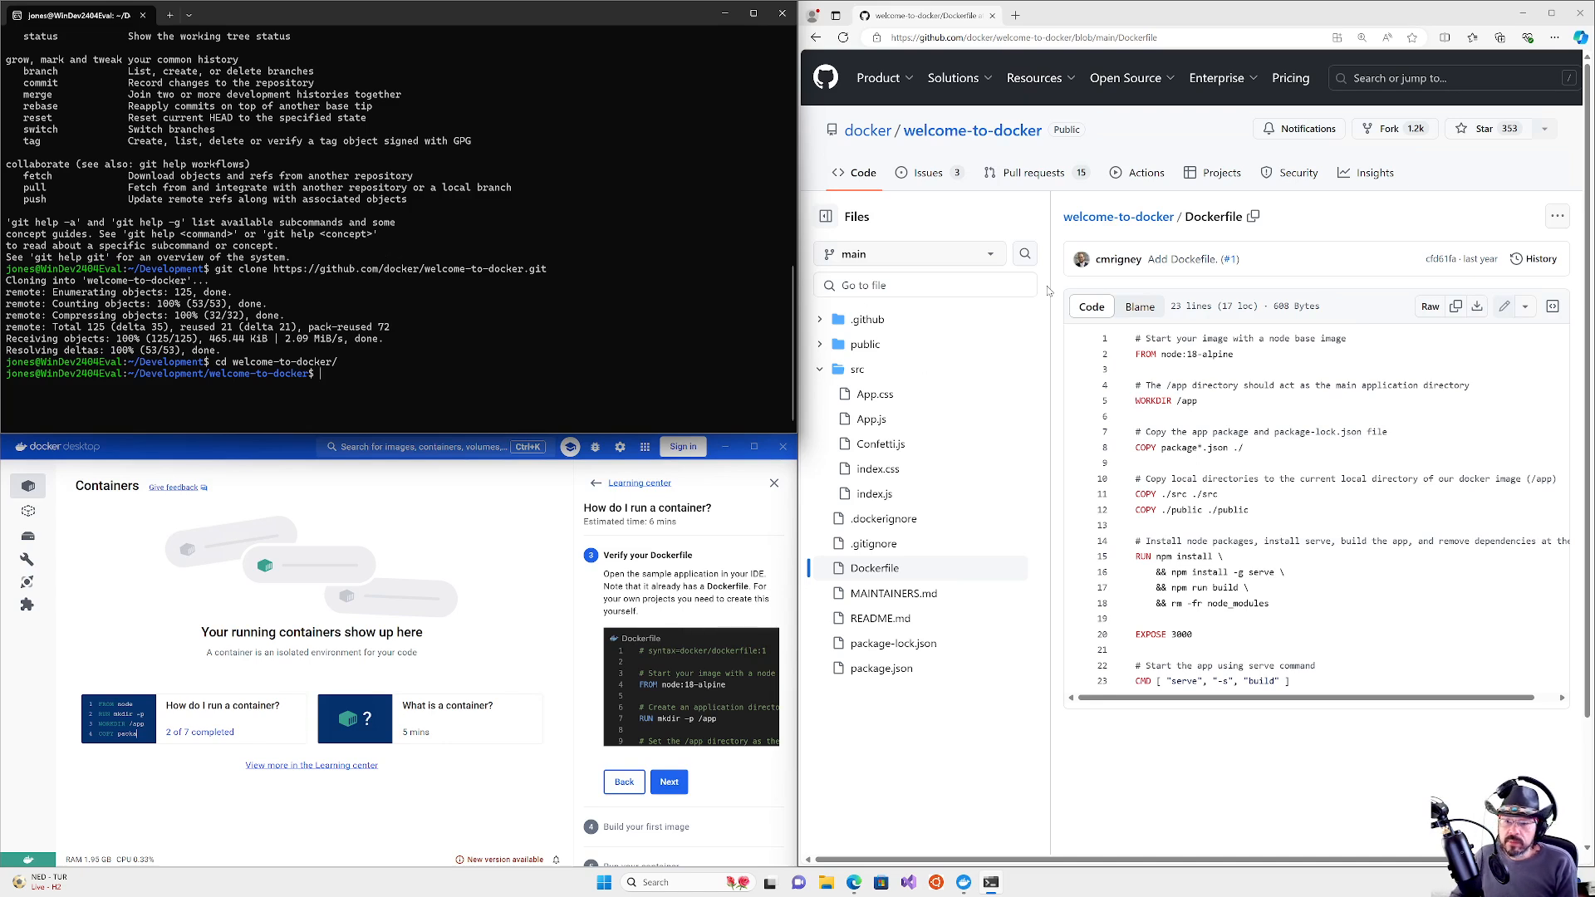
left_click(1233, 354)
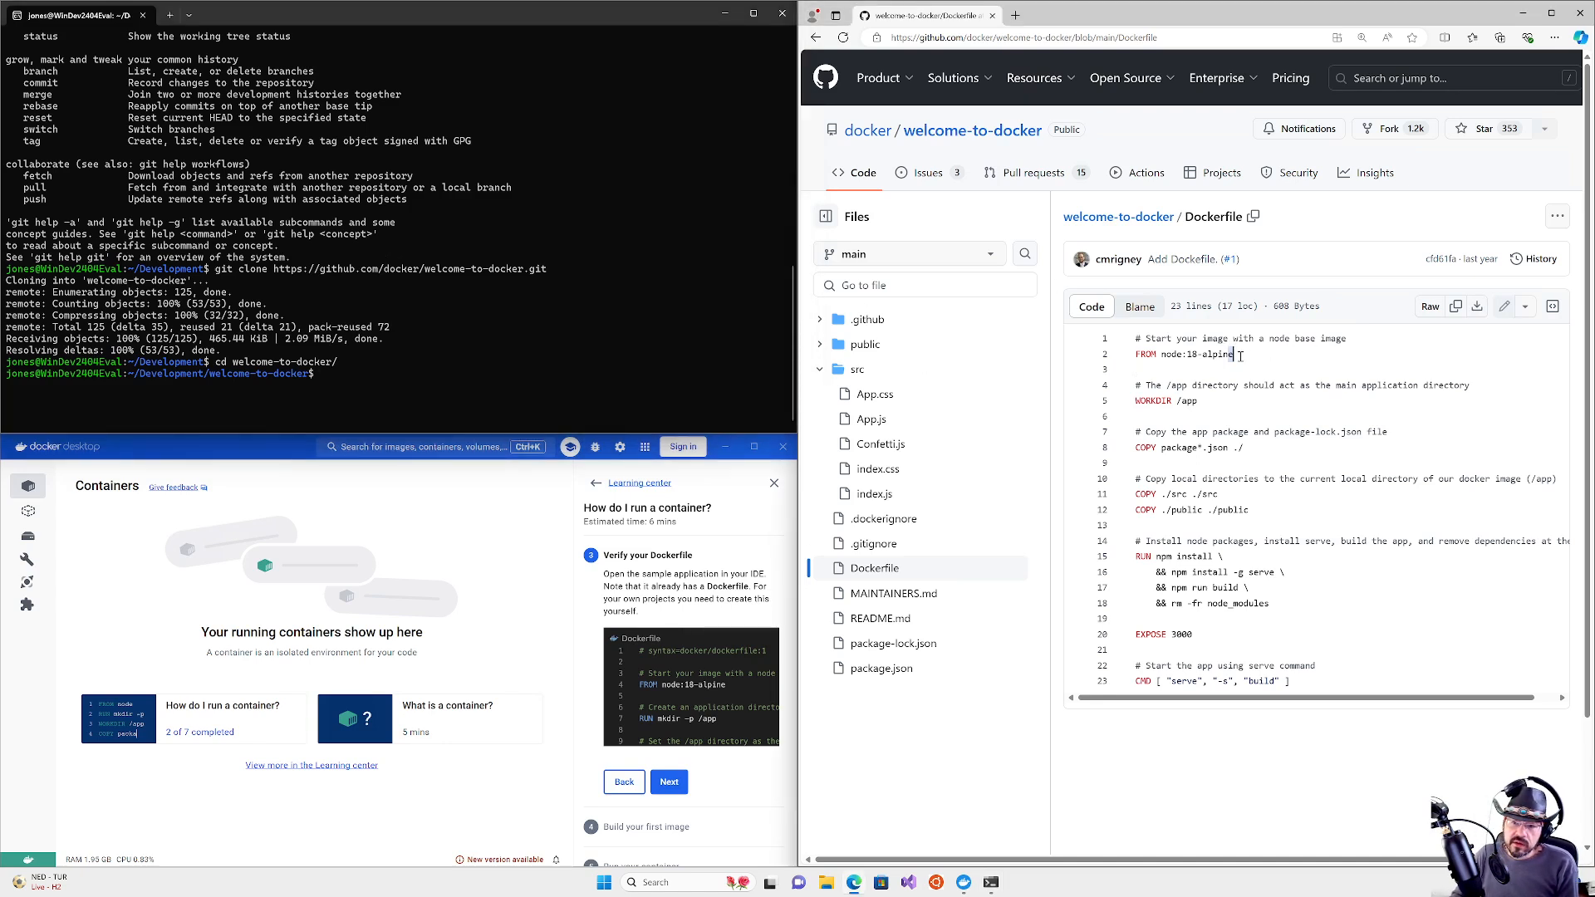
double_click(1218, 355)
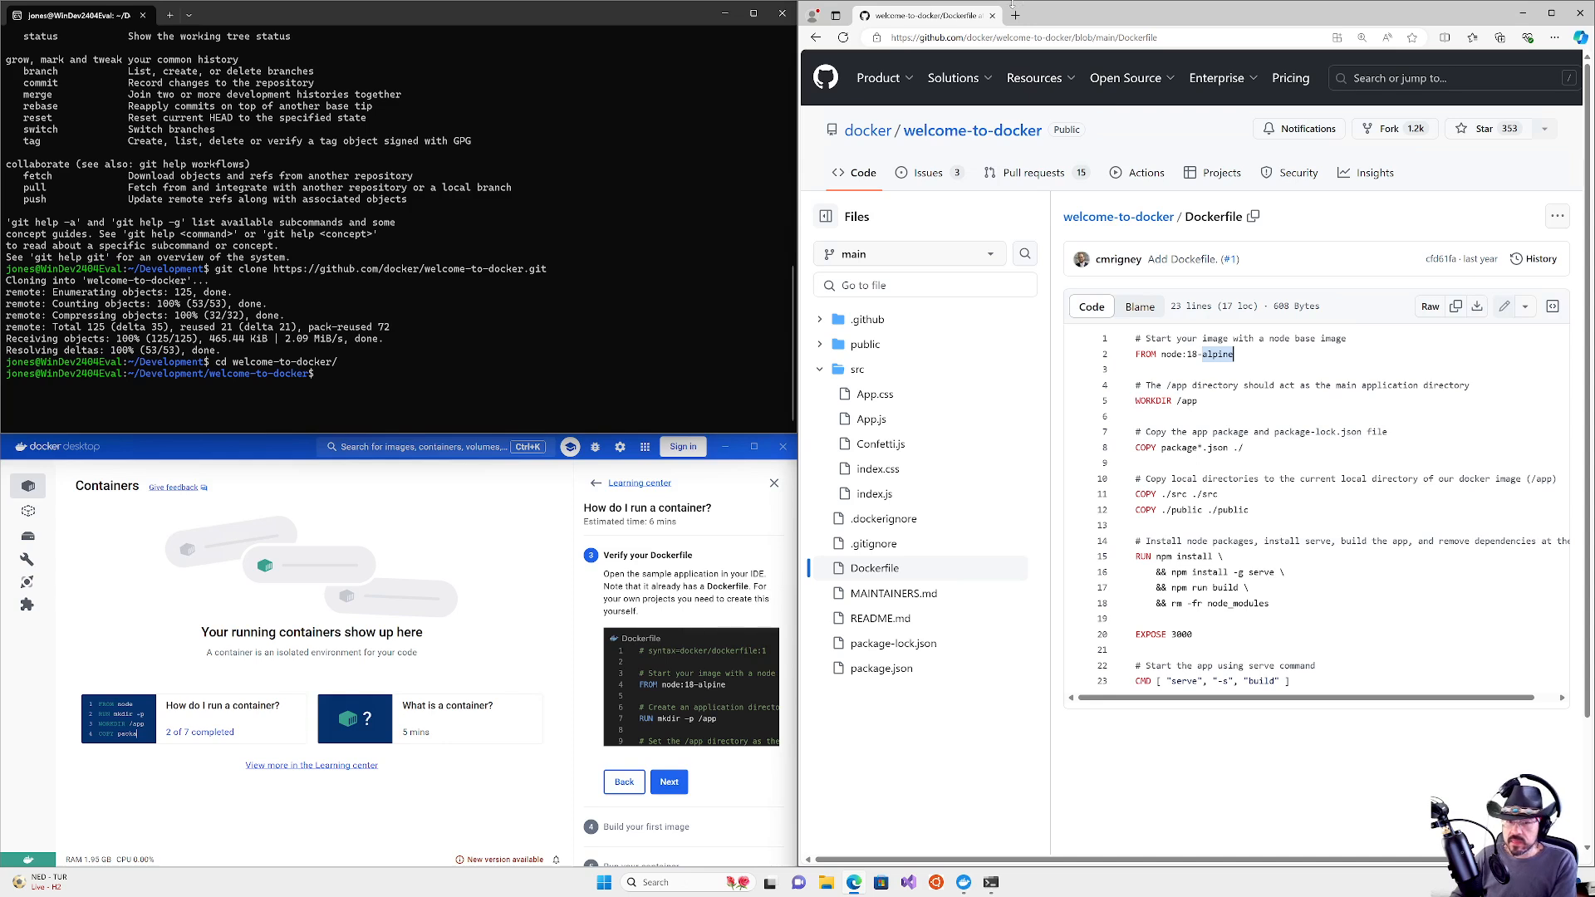
left_click(1255, 339)
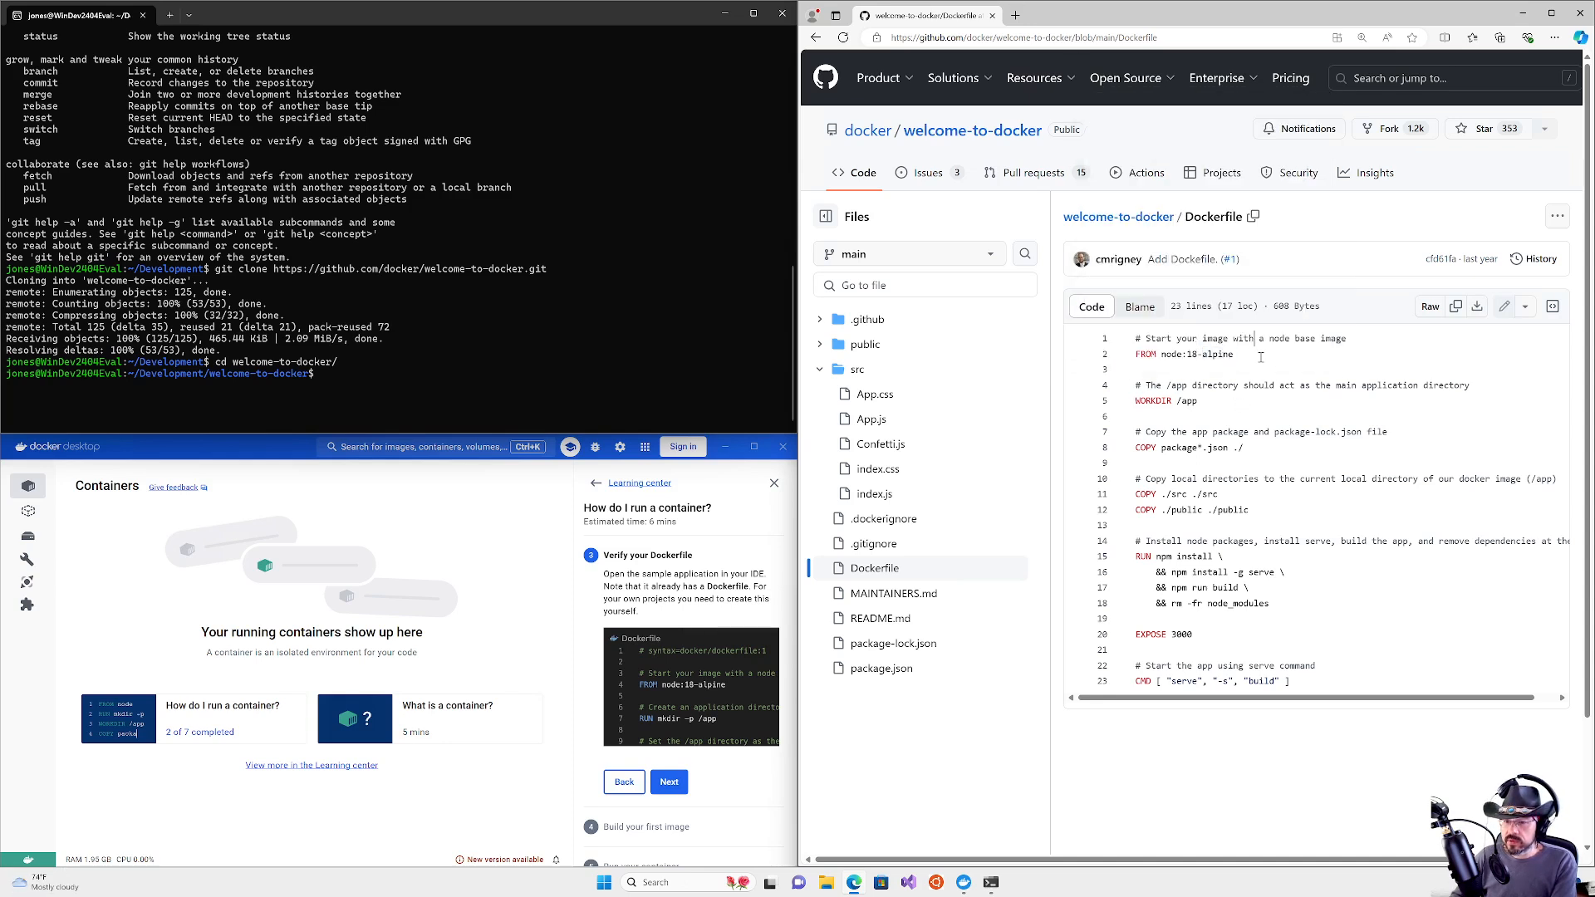
left_click_drag(1260, 358, 1135, 355)
left_click(1167, 386)
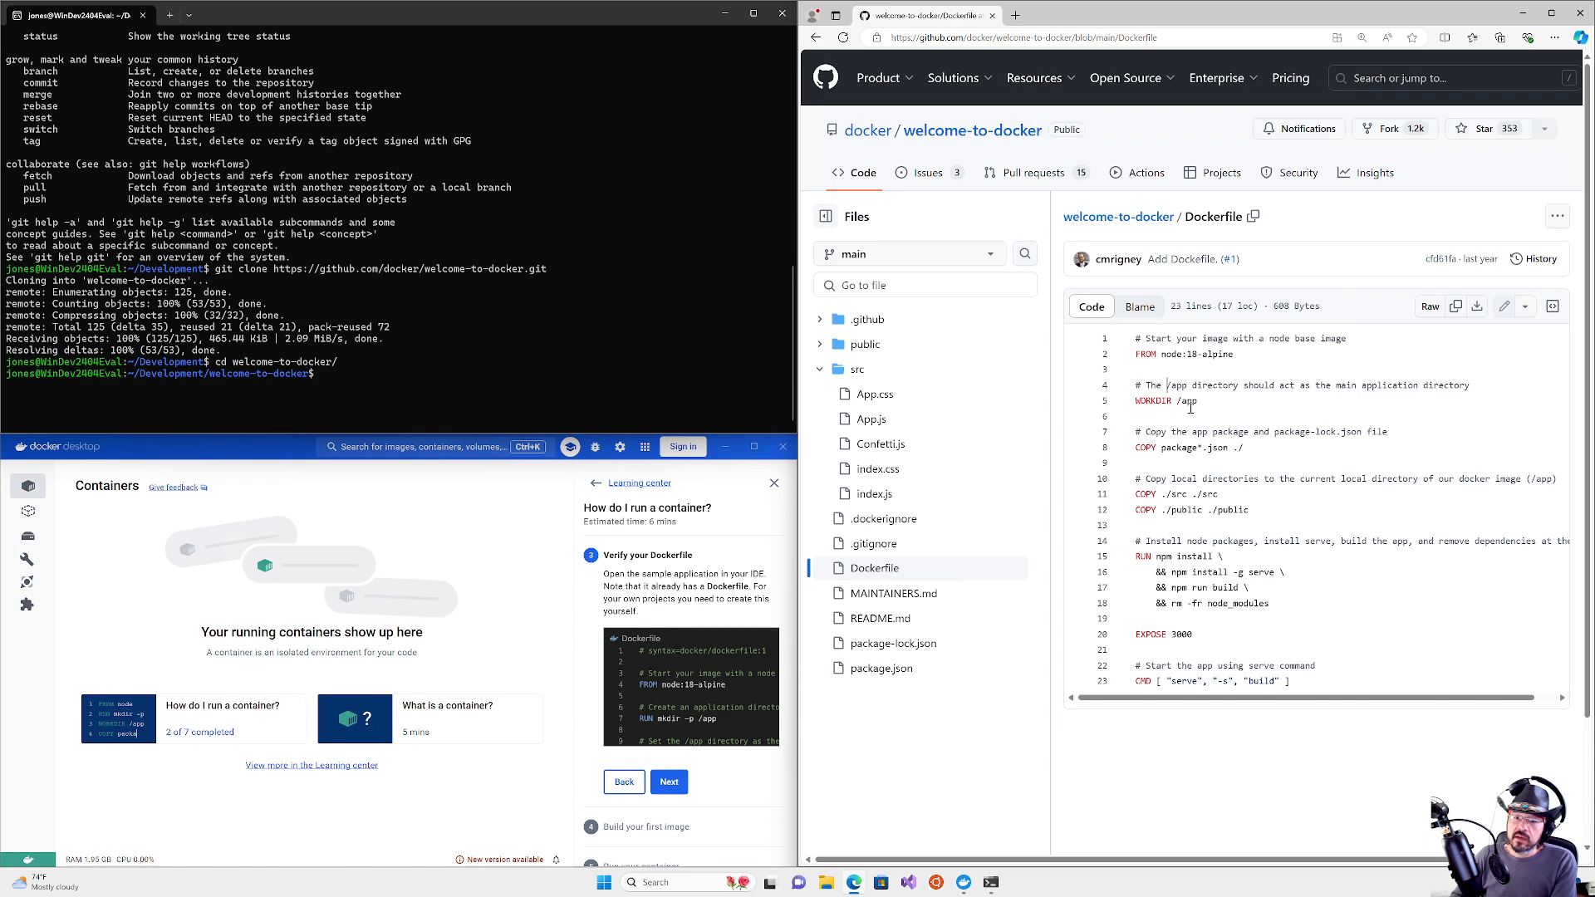
left_click(1196, 401)
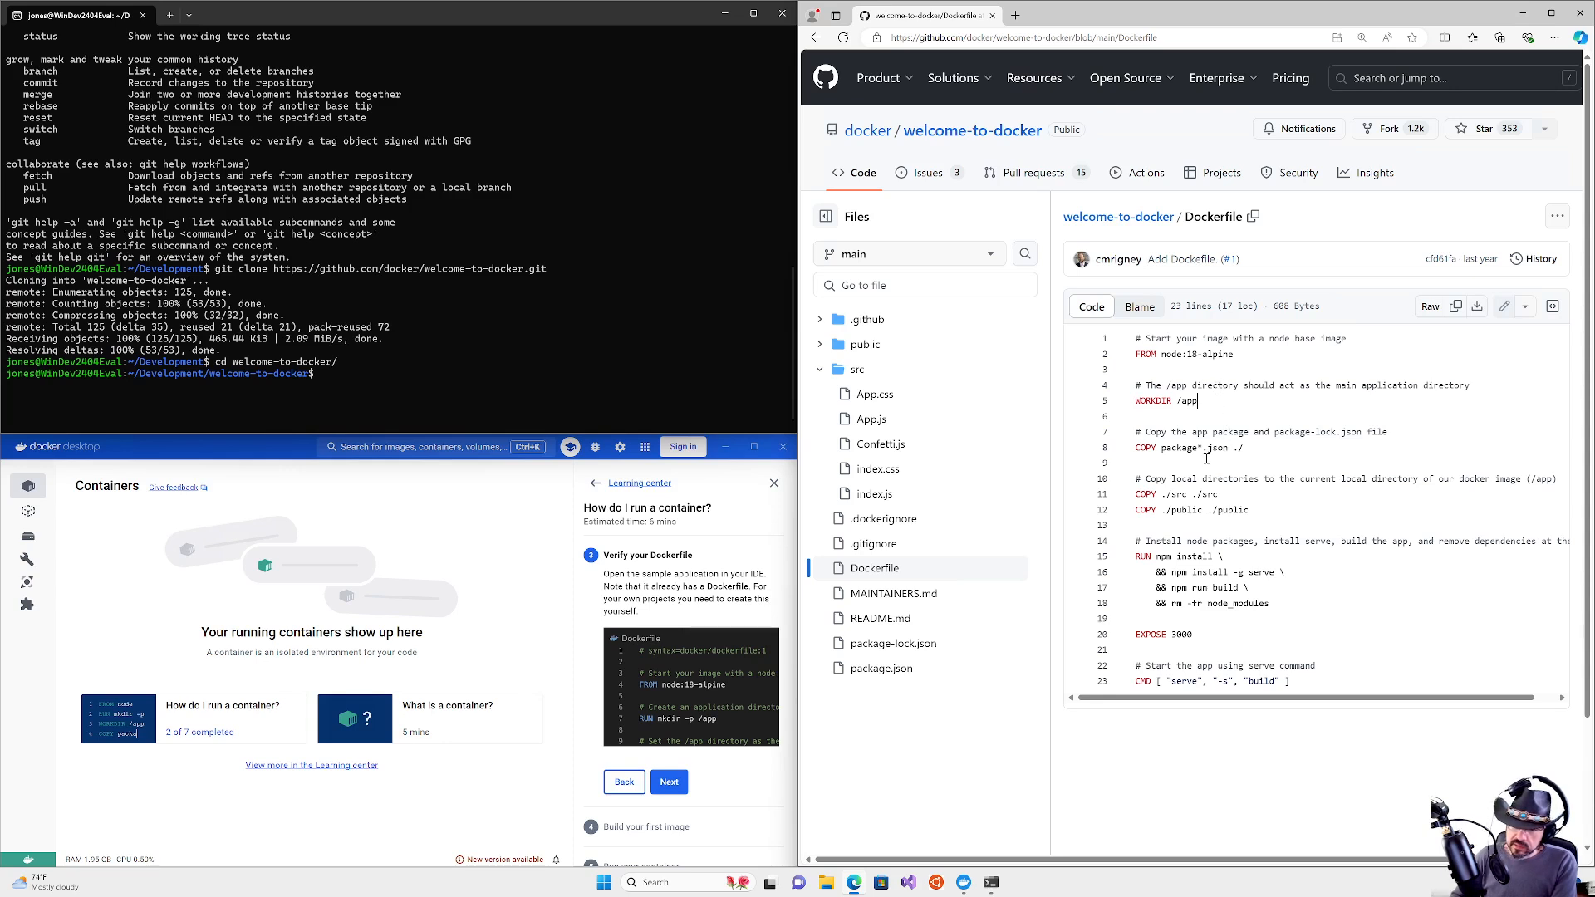
left_click(1236, 355)
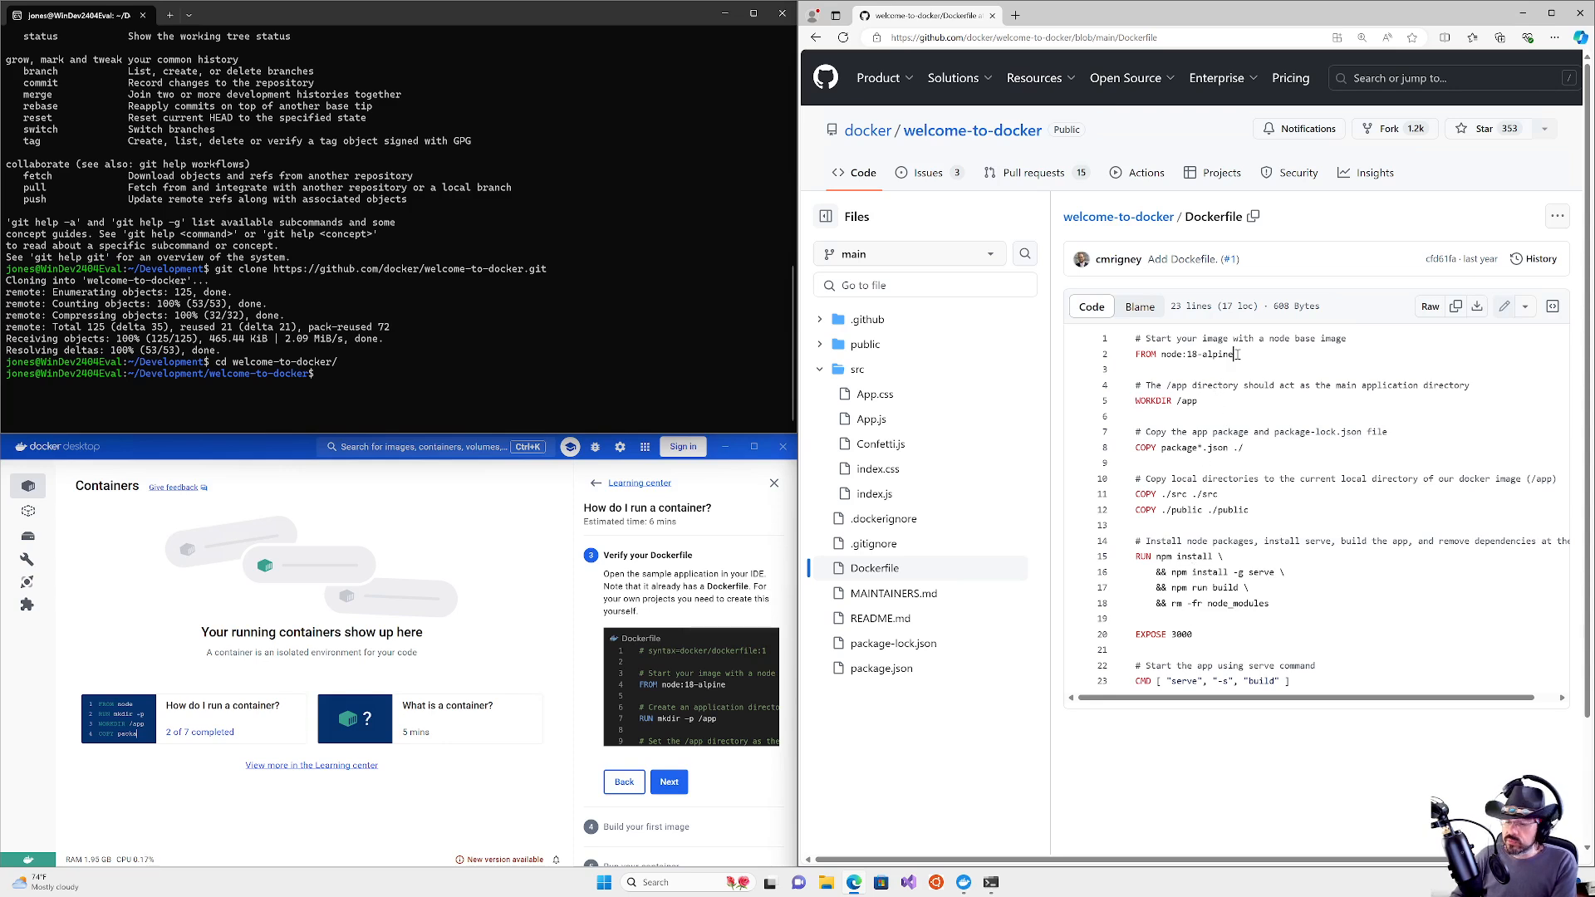
left_click_drag(1254, 354, 1161, 355)
left_click(1214, 354)
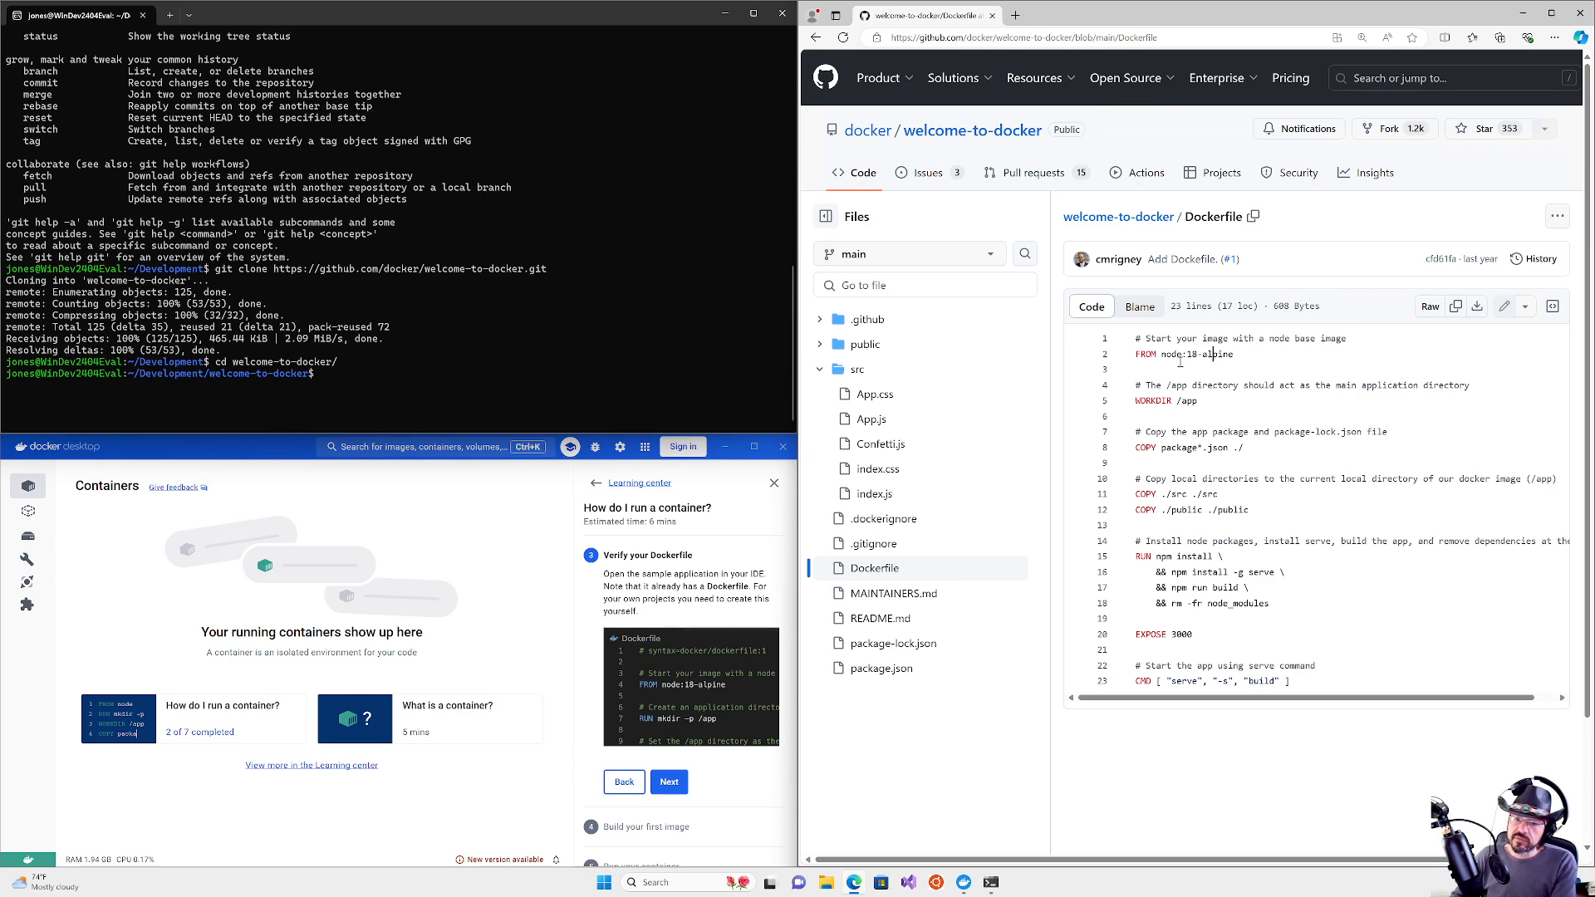
mouse_move(1186, 356)
left_mouse_down()
mouse_move(1211, 356)
mouse_move(1193, 358)
left_mouse_up()
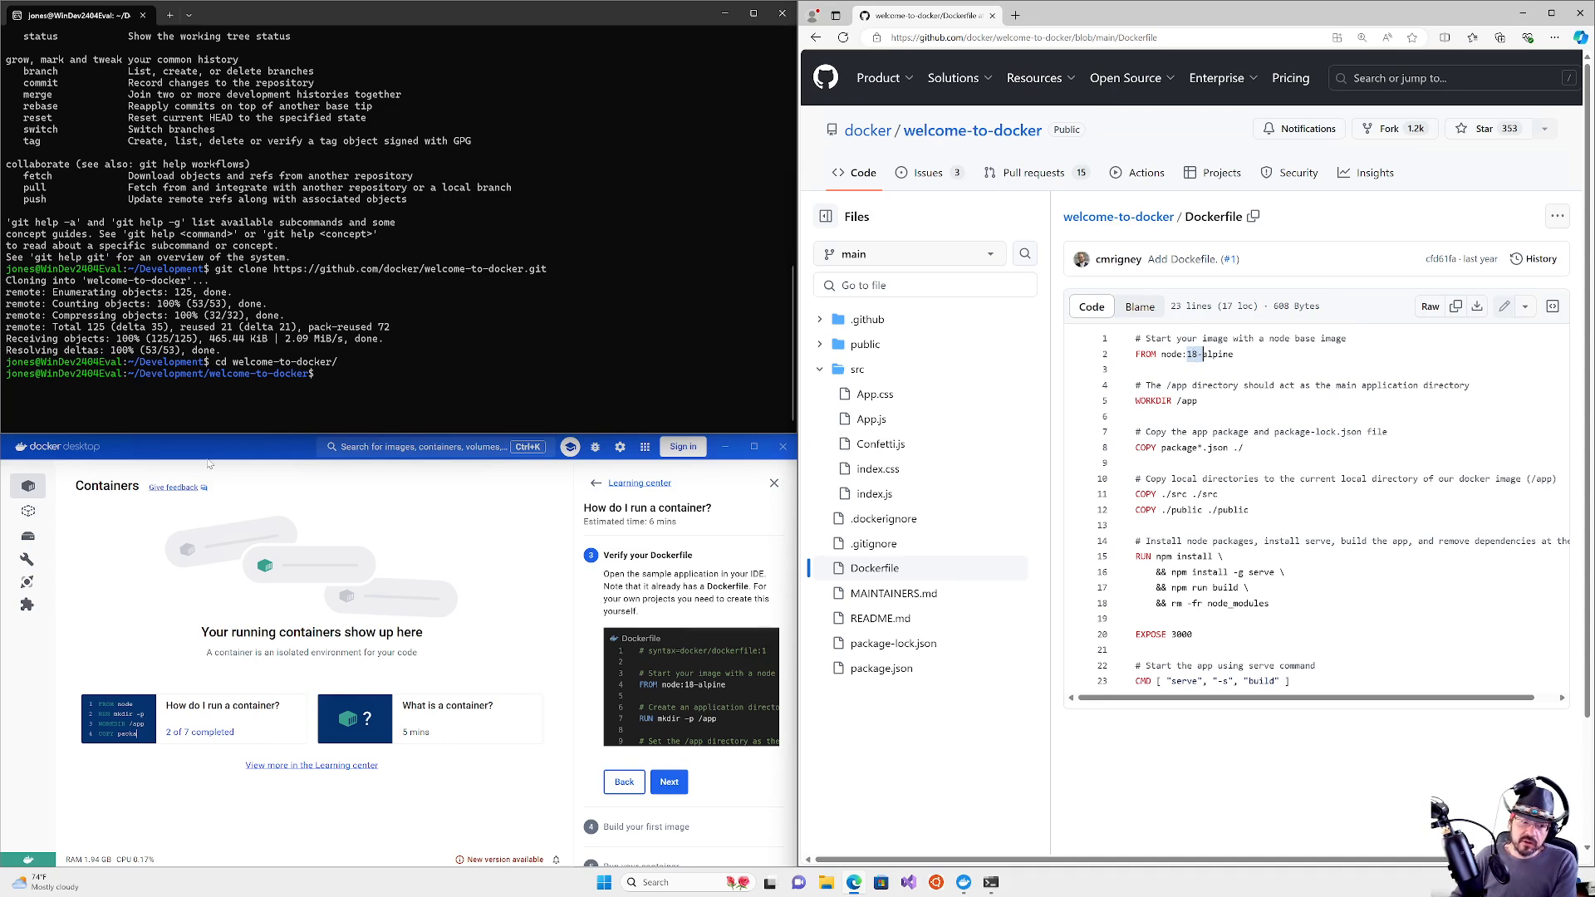
left_click_drag(1245, 355, 1130, 353)
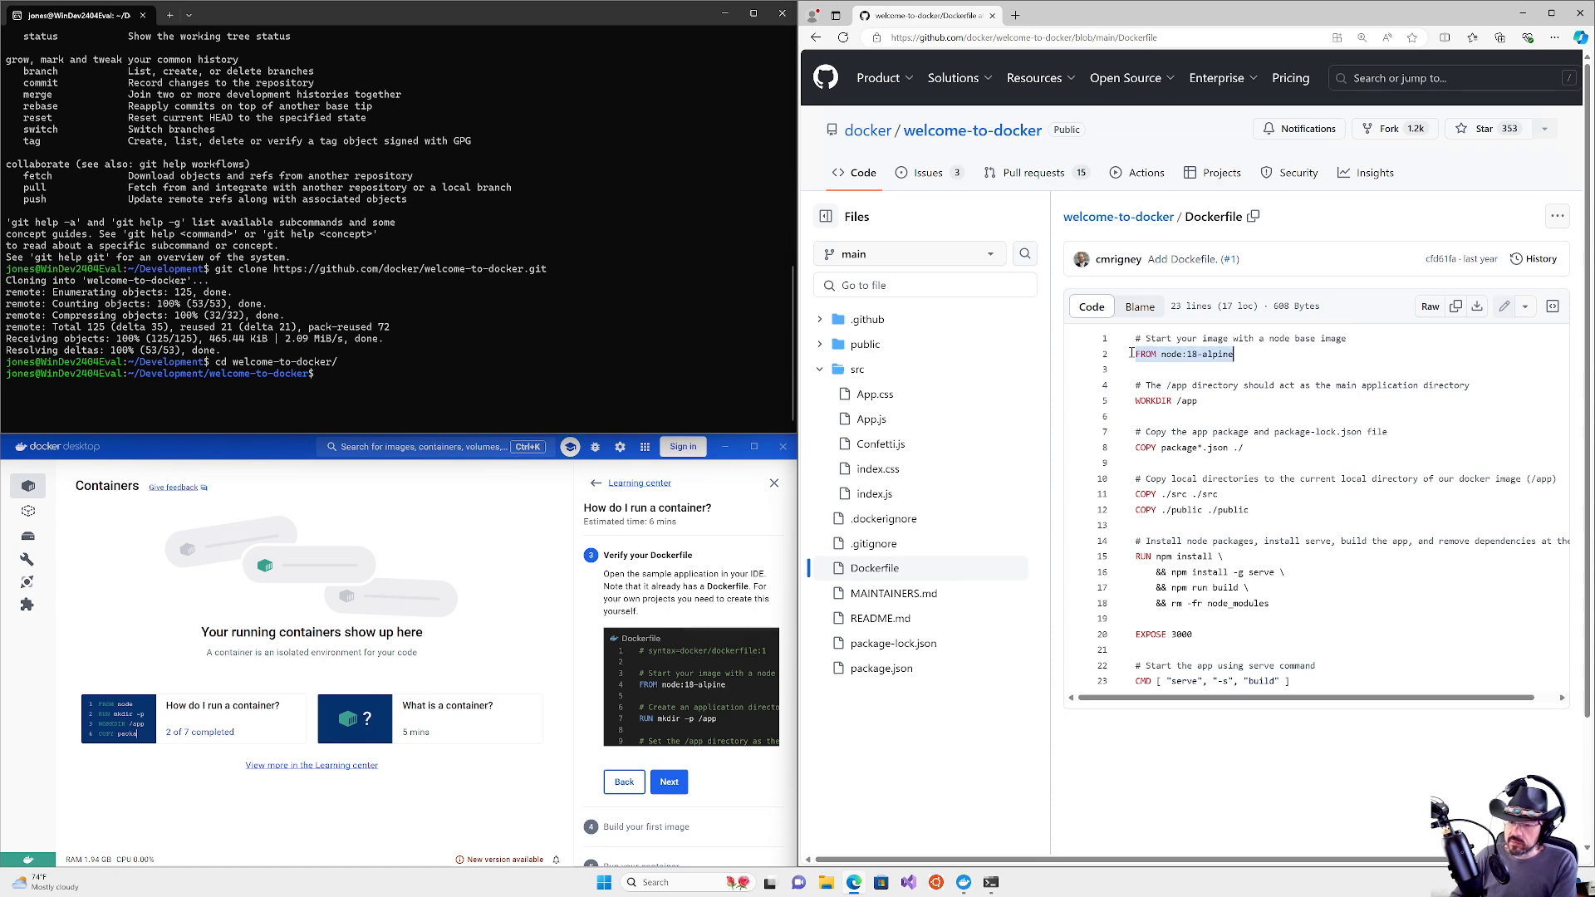
left_click(1250, 353)
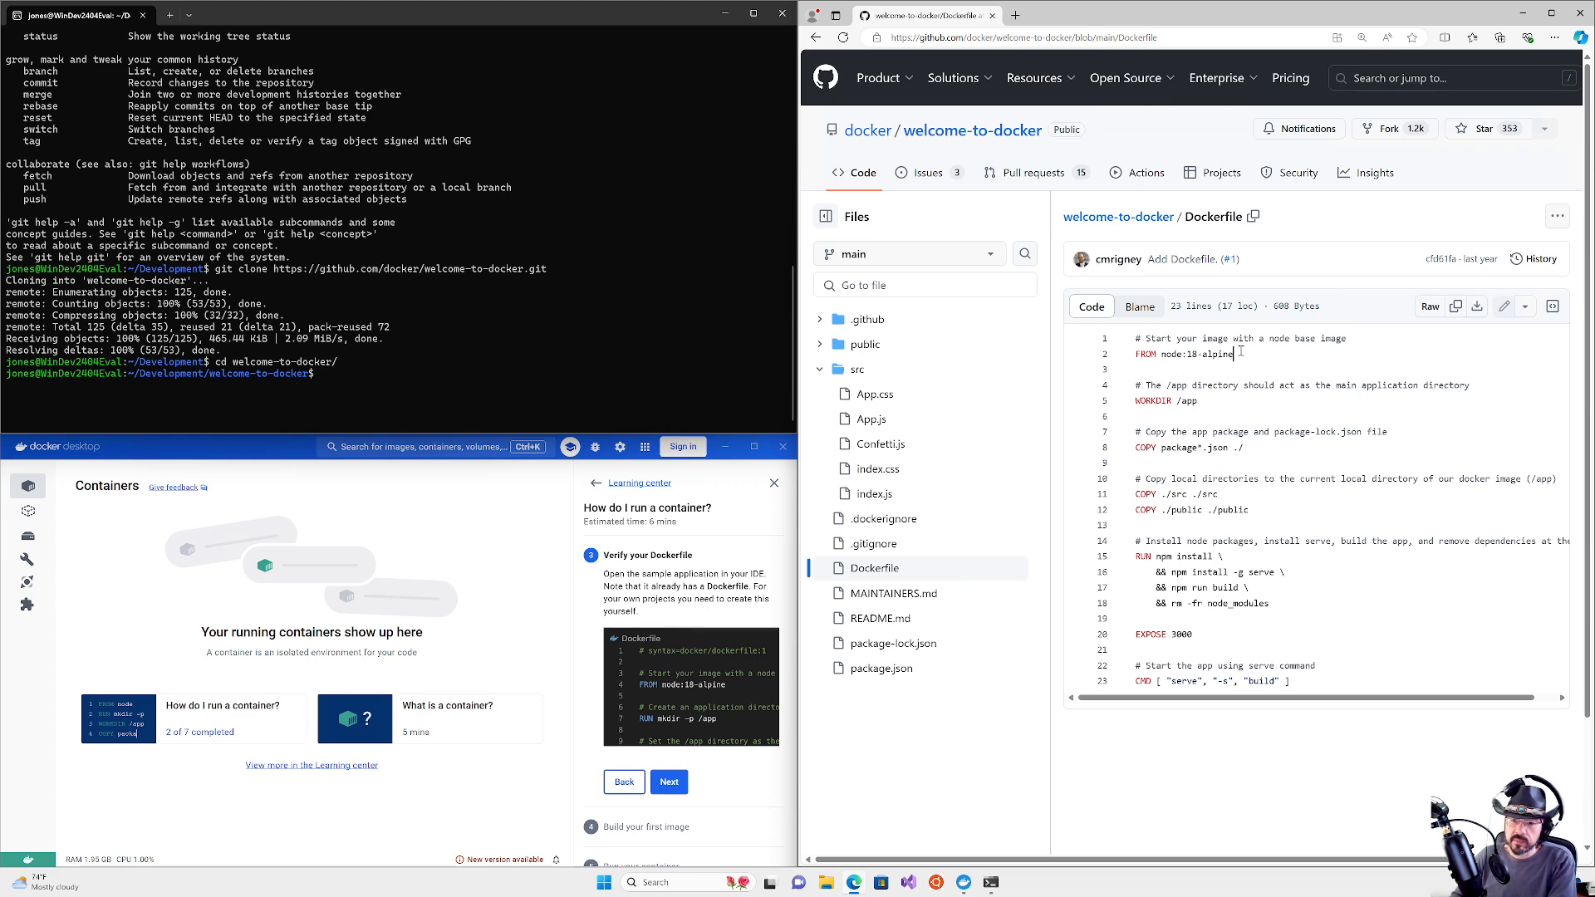
left_click_drag(1238, 354, 1135, 354)
left_click(1190, 354)
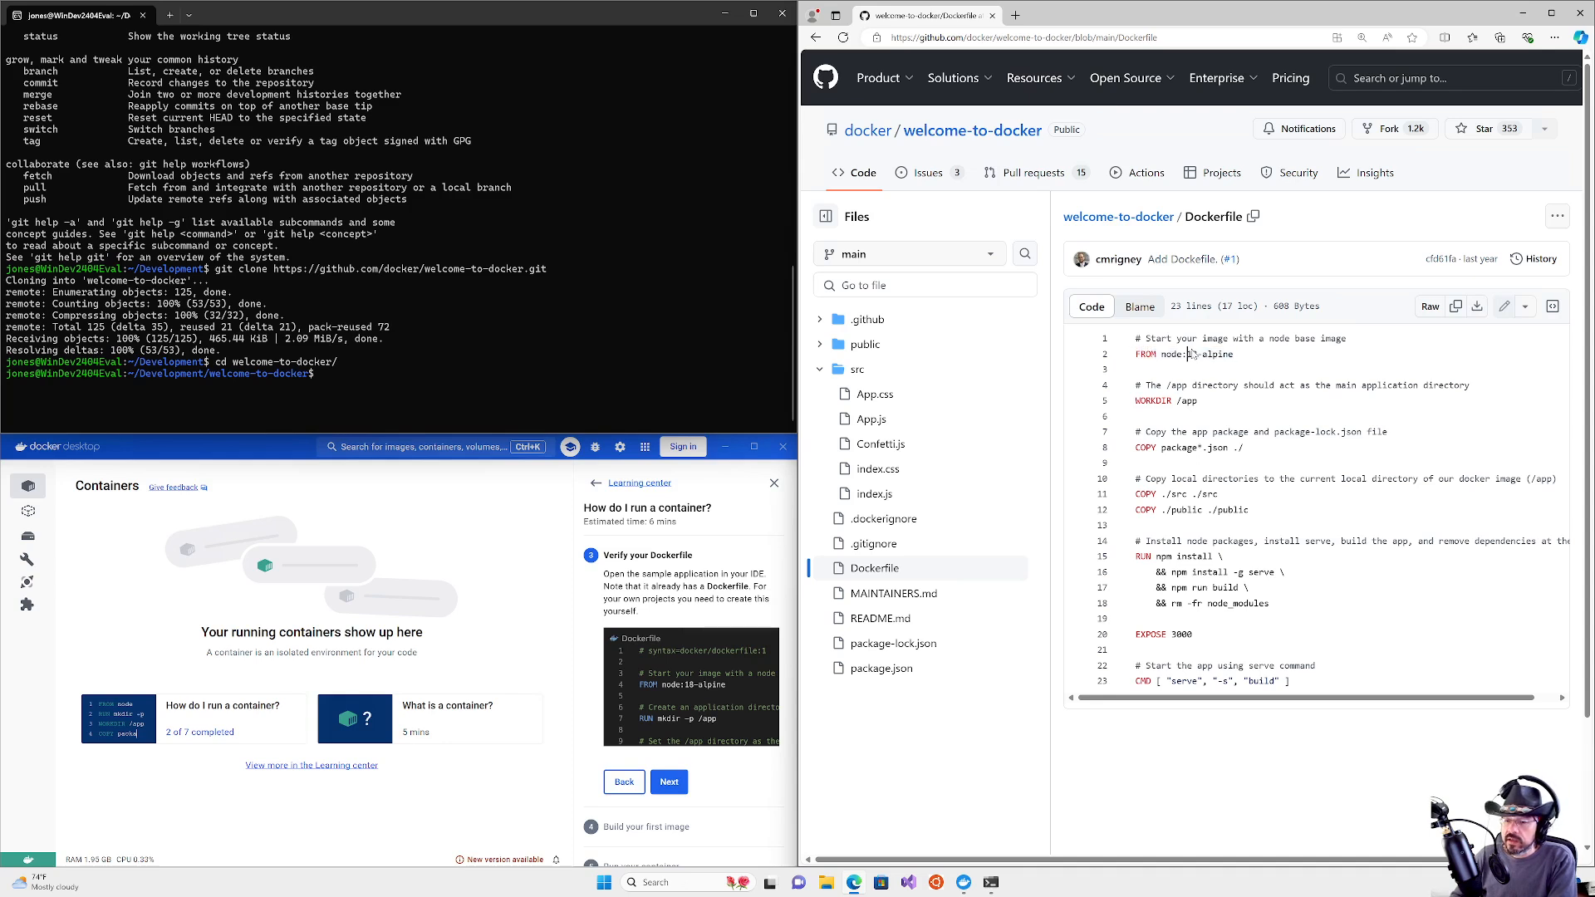
left_click_drag(1249, 357, 1135, 356)
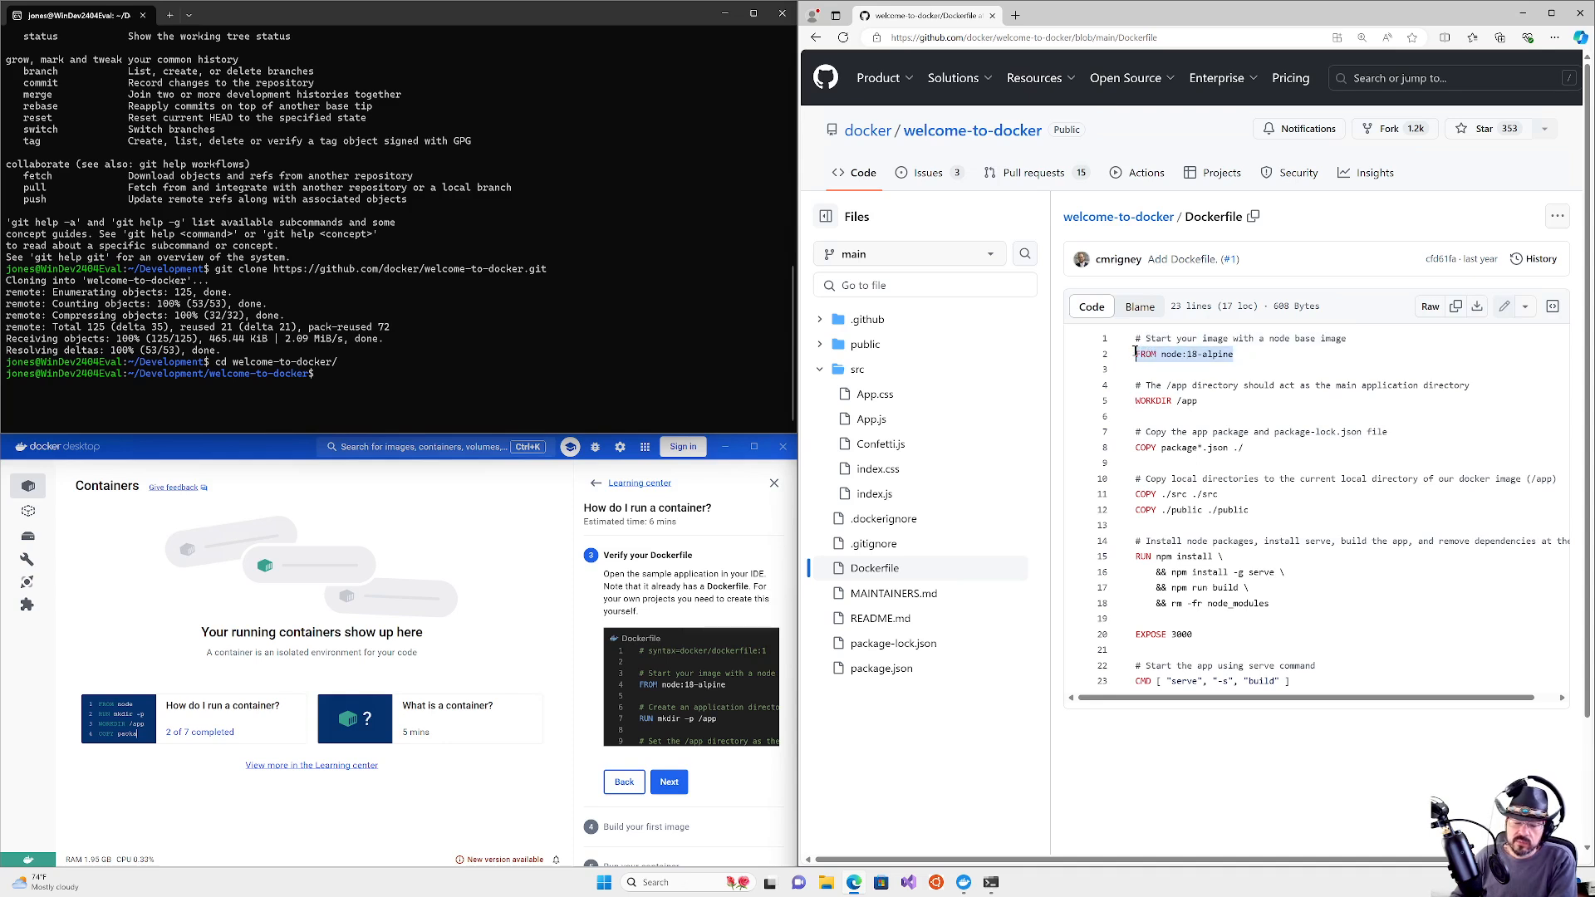
Step: Go over the FROM node:18-alpine base image line again, followed by the WORKDIR /app instruction
left_click(1135, 355)
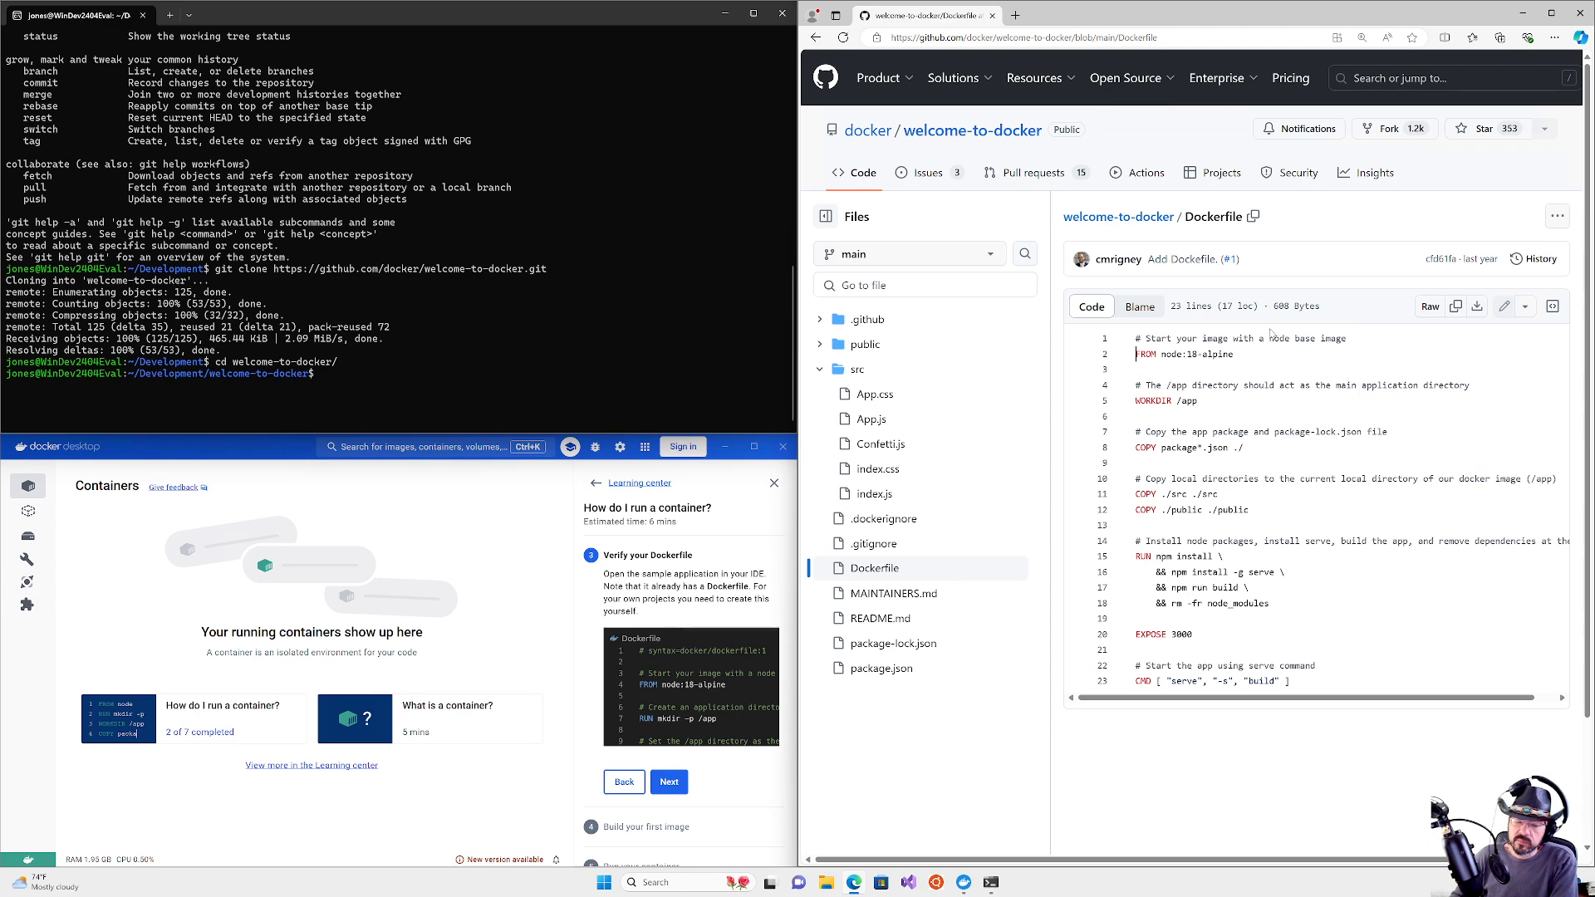
left_click_drag(1235, 355, 1114, 358)
left_click(1183, 353)
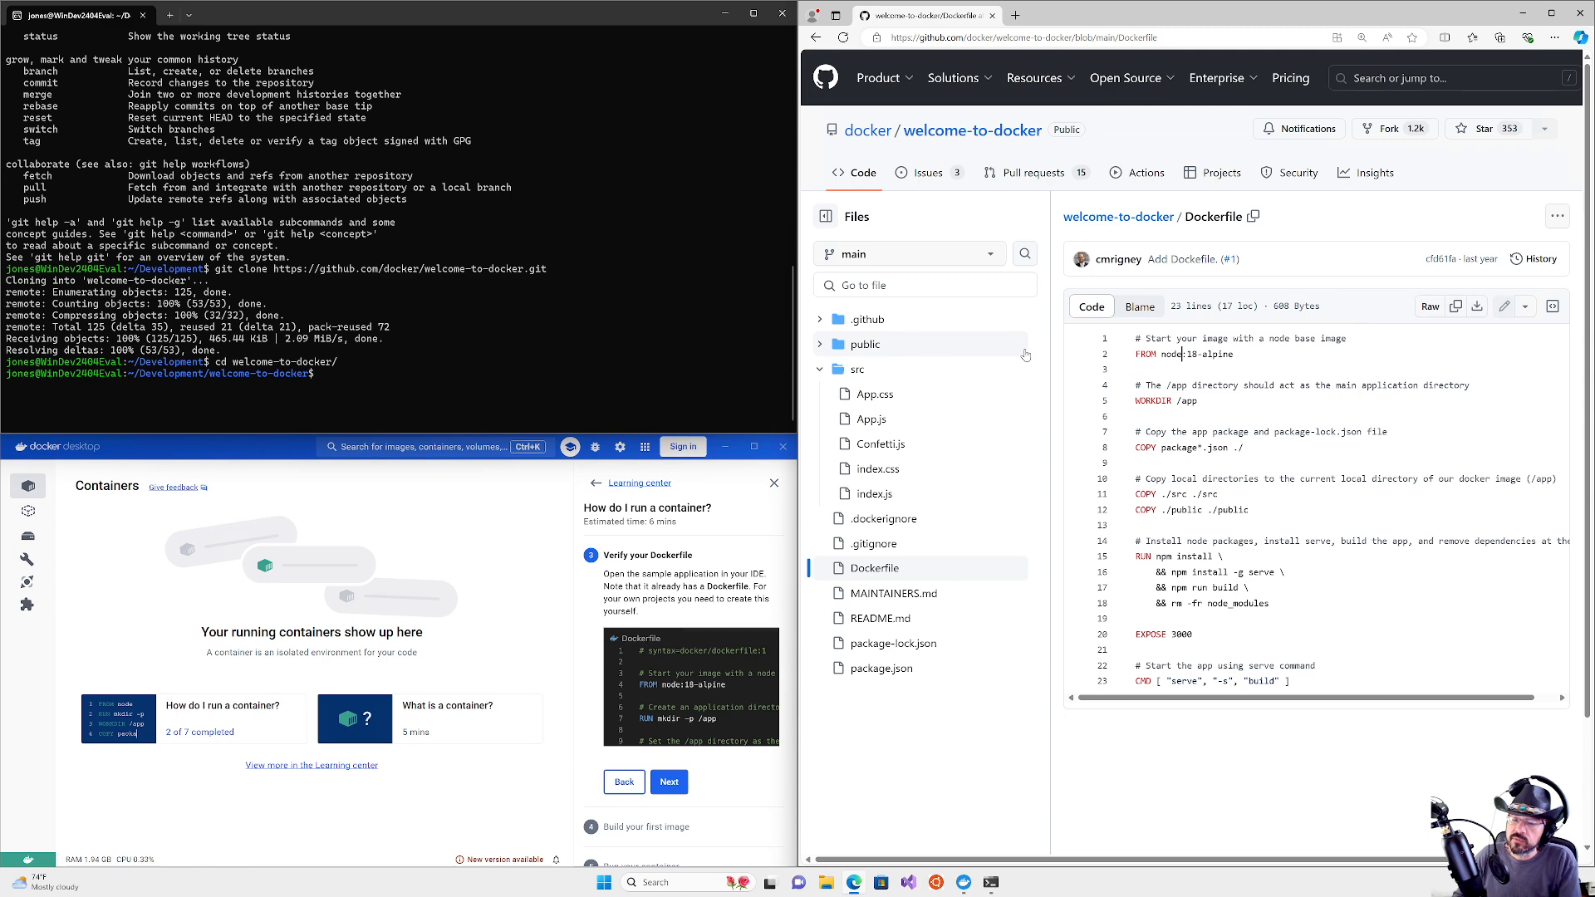
left_click(1252, 357)
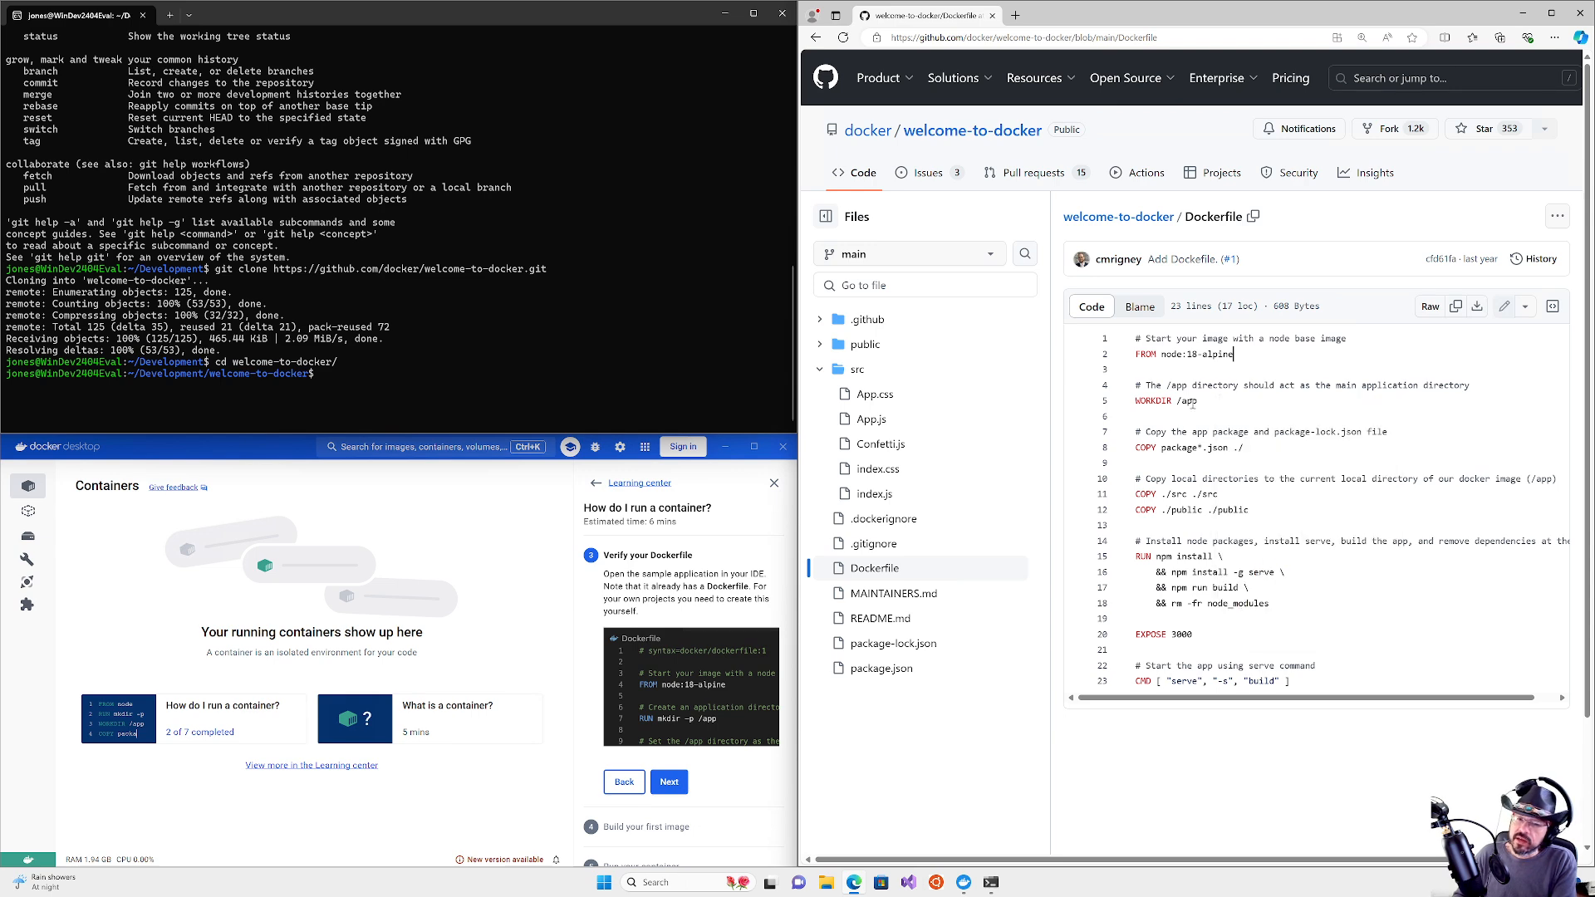
key("shift+Home")
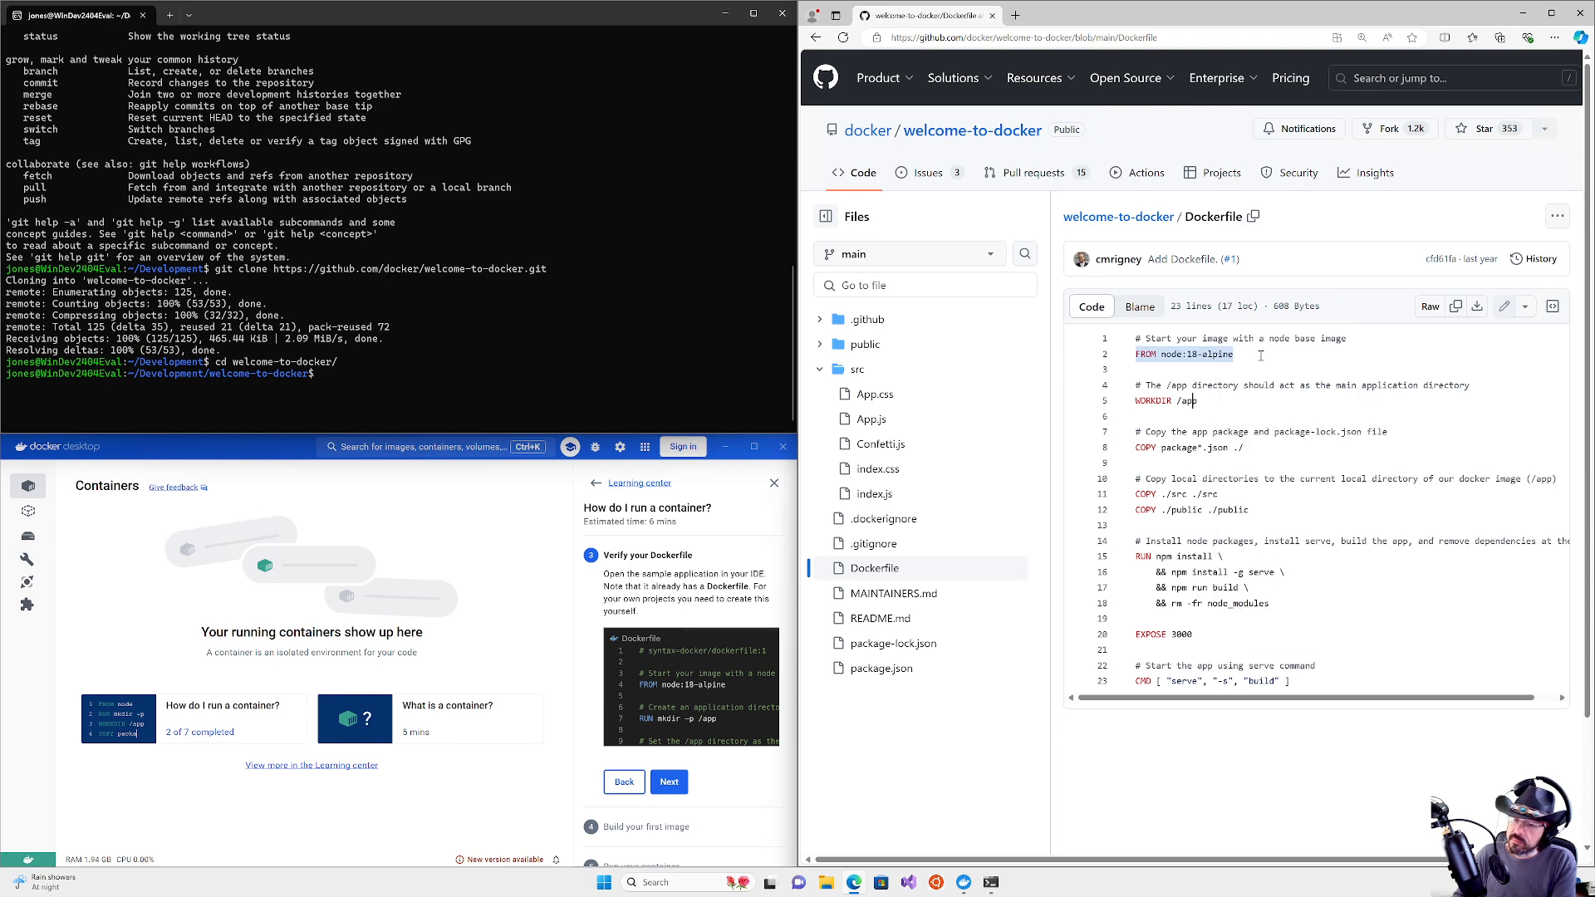
left_click(1199, 401)
left_click_drag(1199, 401, 1135, 405)
left_click(1222, 394)
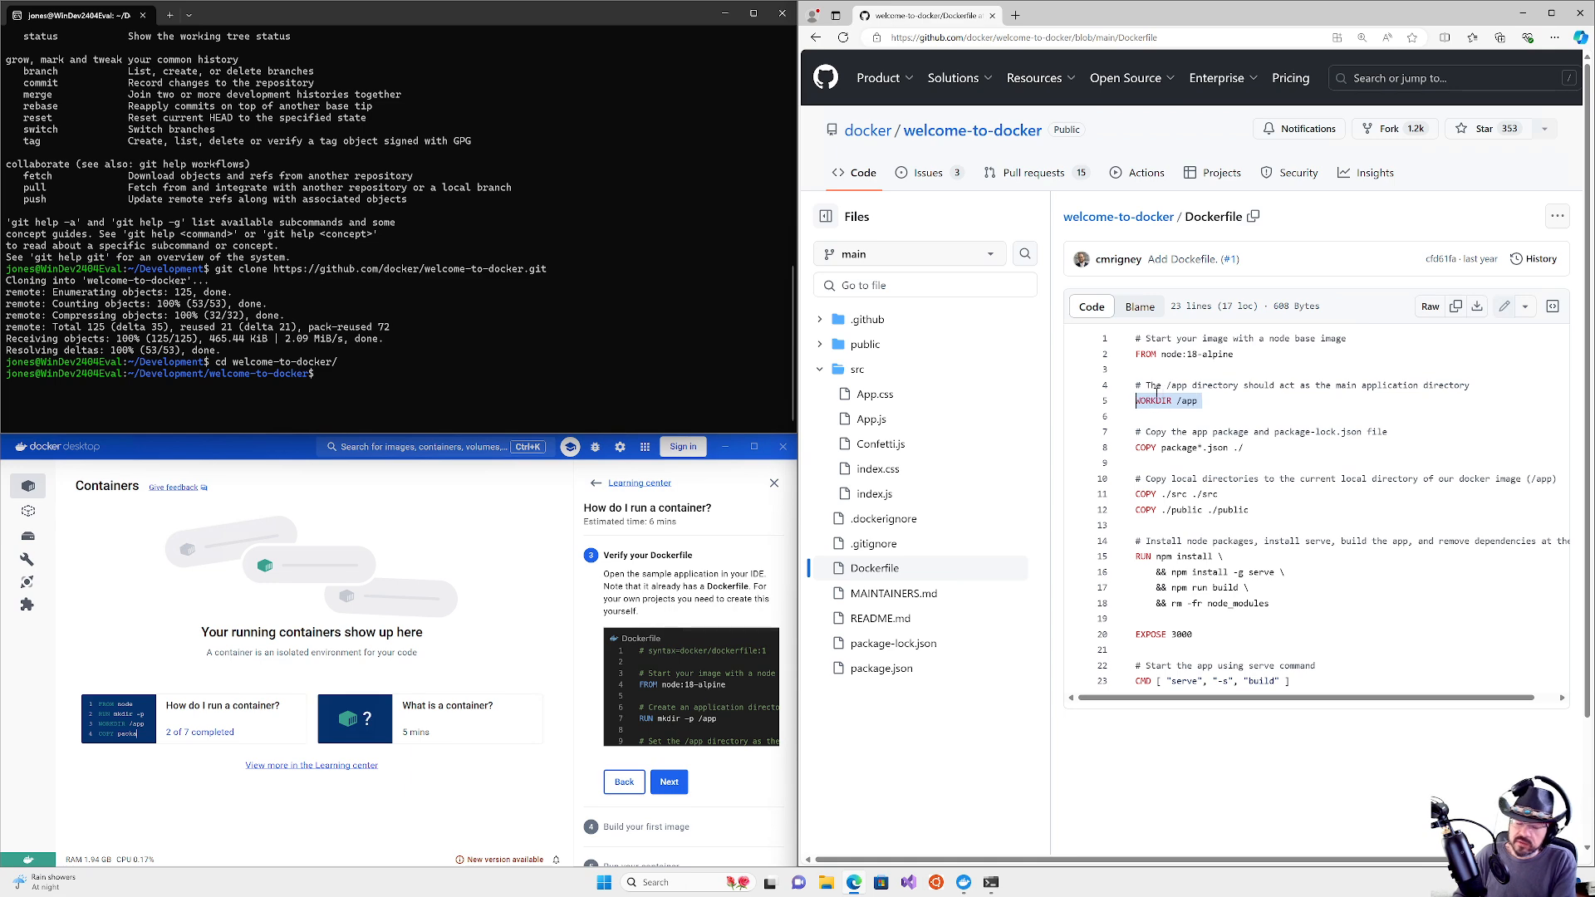
left_click(1223, 406)
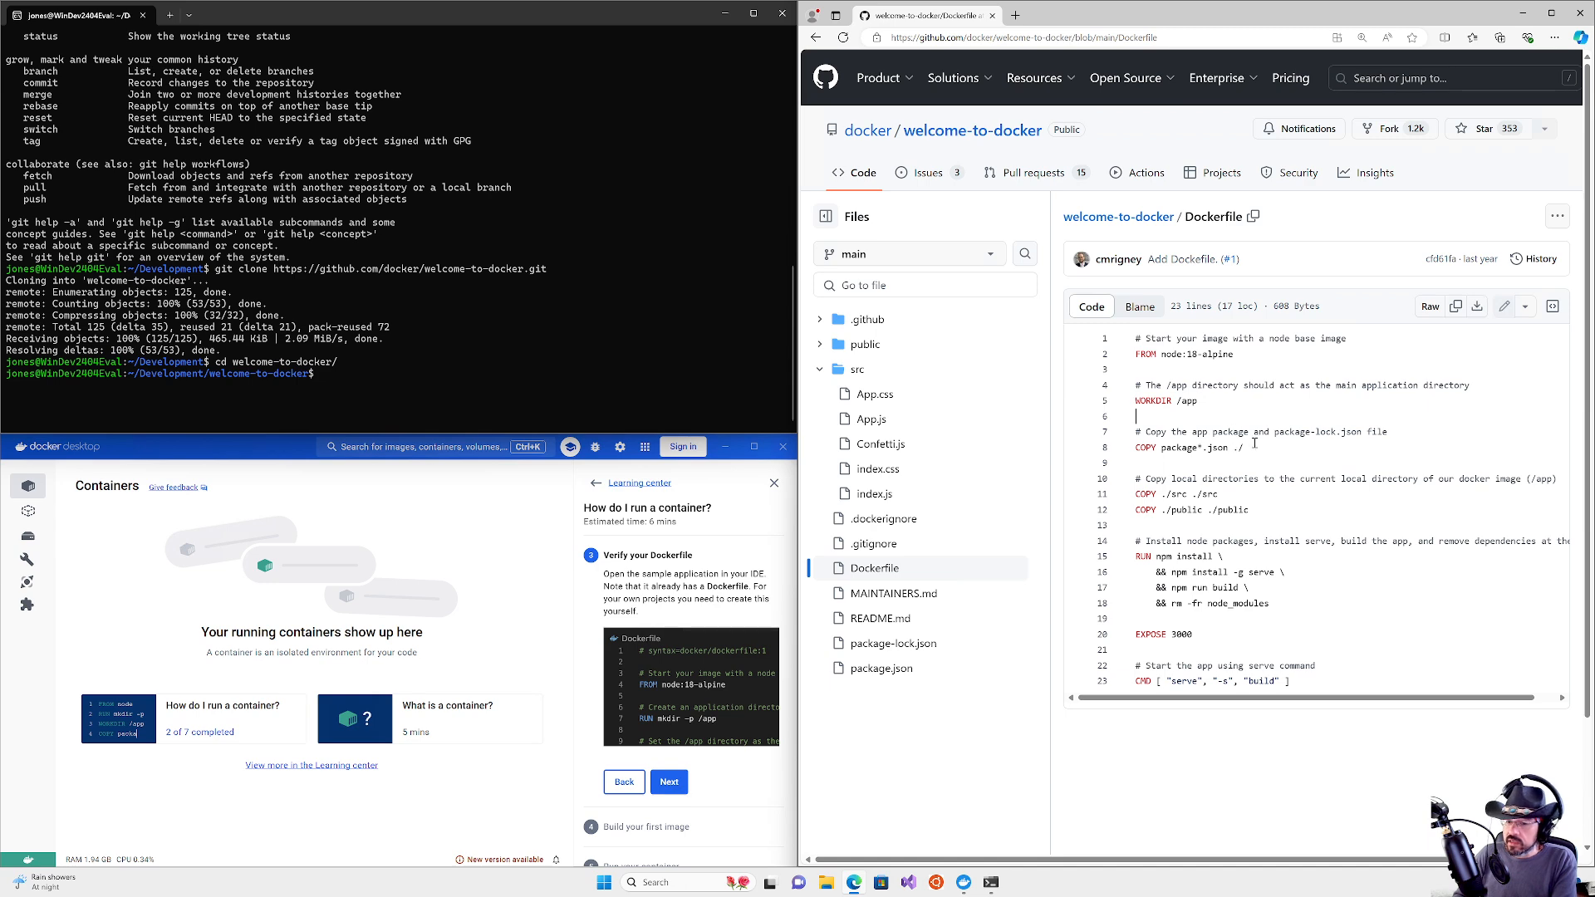
Step: Check the Dockerfile's package file copy comment and list the cloned welcome-to-docker folder's contents in the terminal with ls
left_click_drag(1242, 447, 1275, 432)
left_click(475, 216)
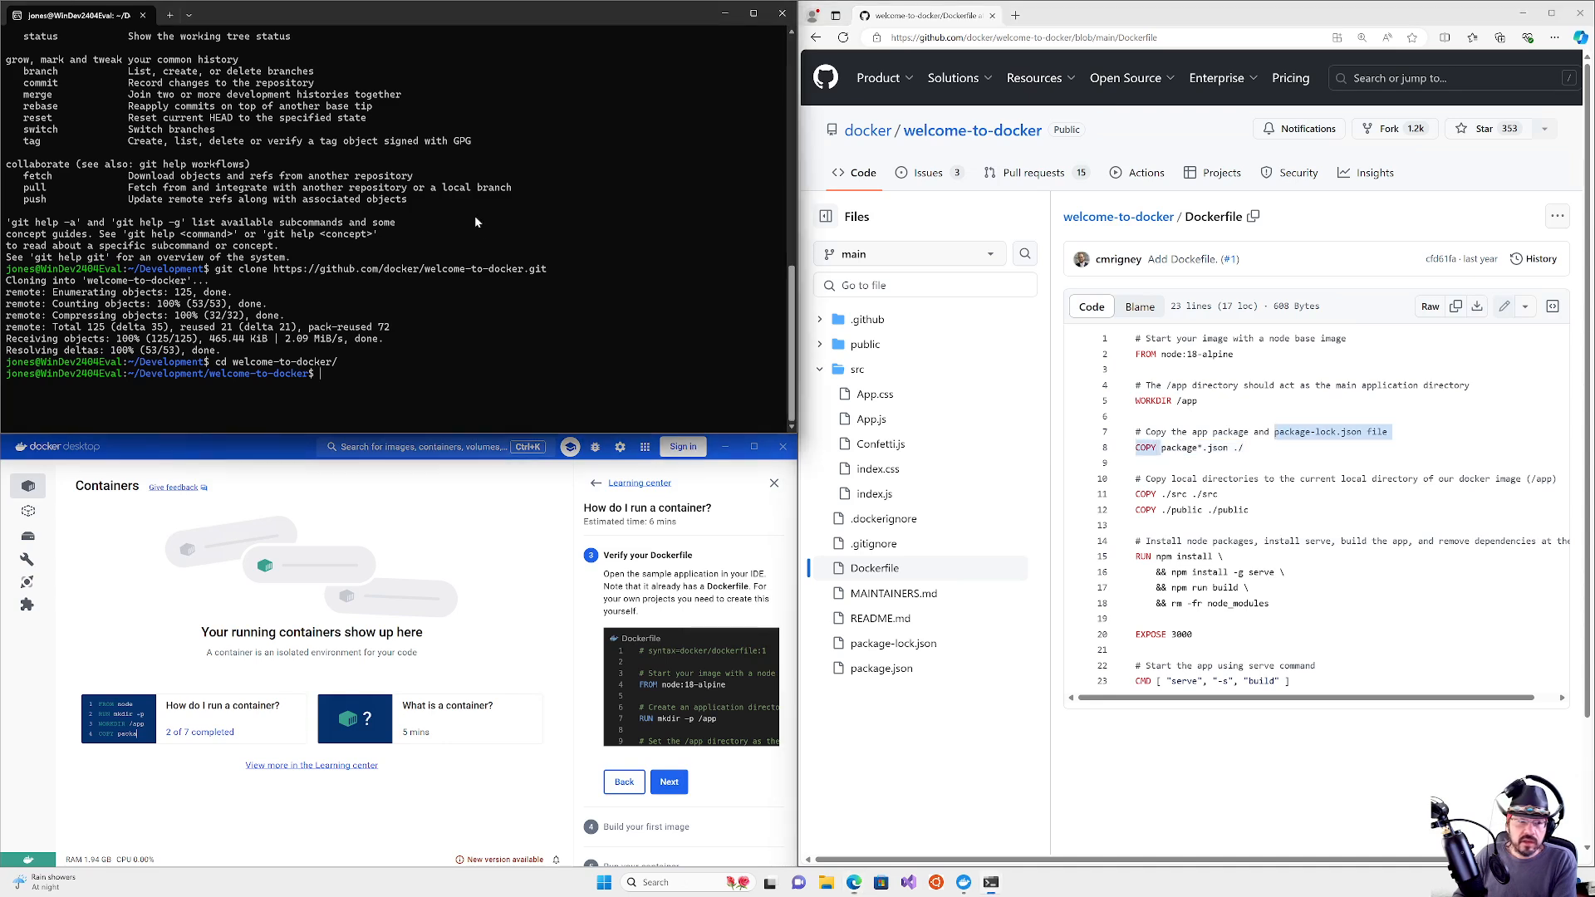
type("ls")
key("Return")
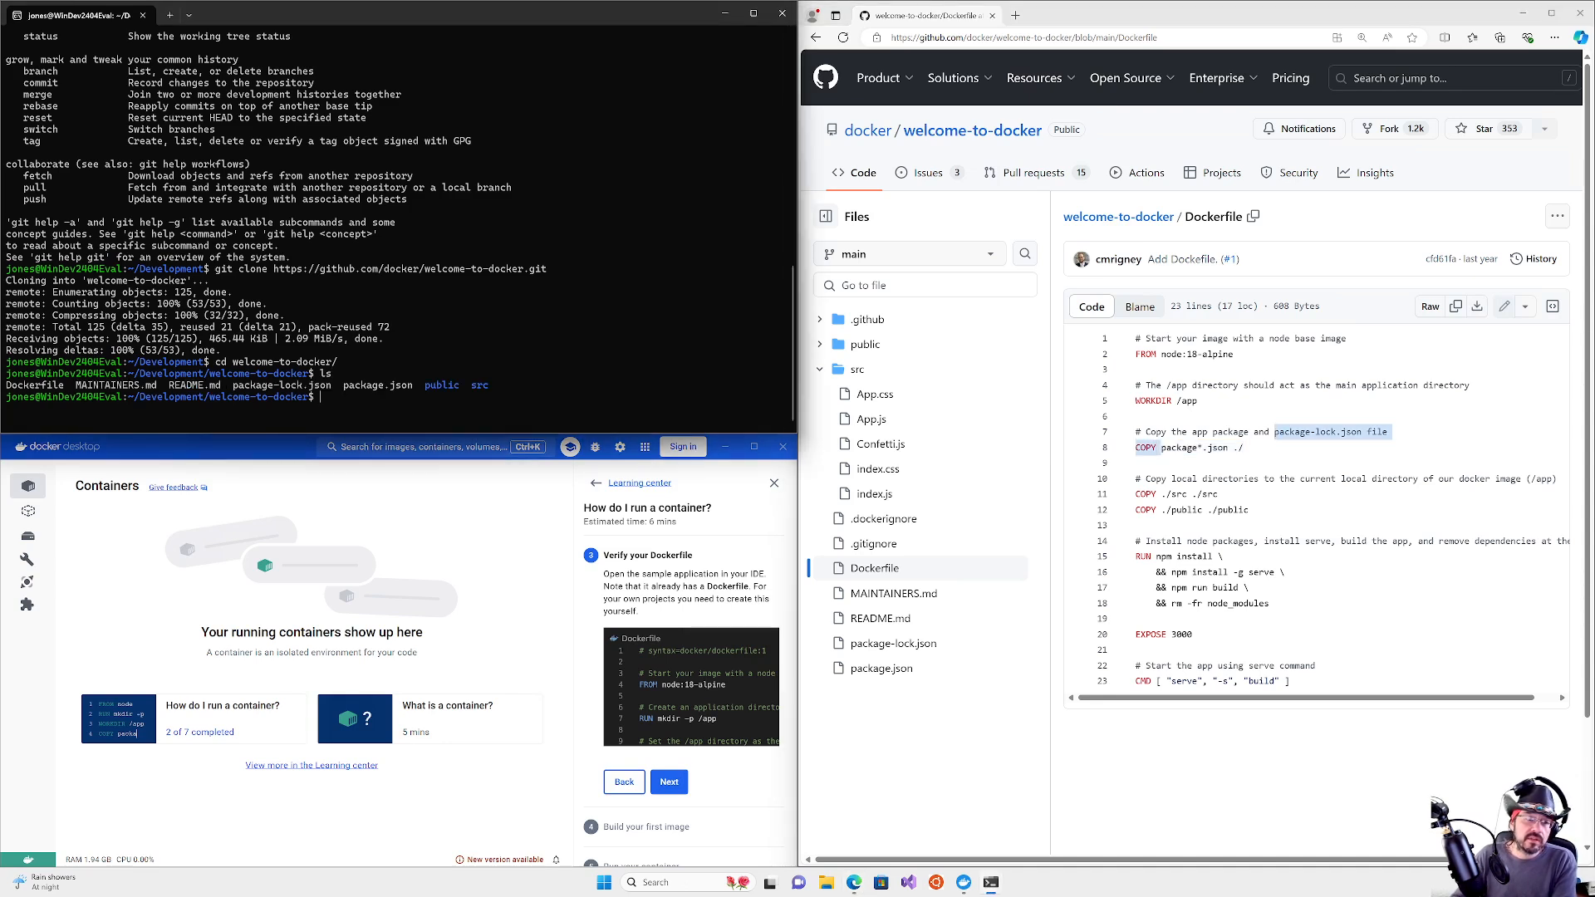
Step: Compare the Dockerfile's COPY package*.json ./ instruction with package-lock.json and package.json in the terminal listing
left_click_drag(1161, 449, 1240, 447)
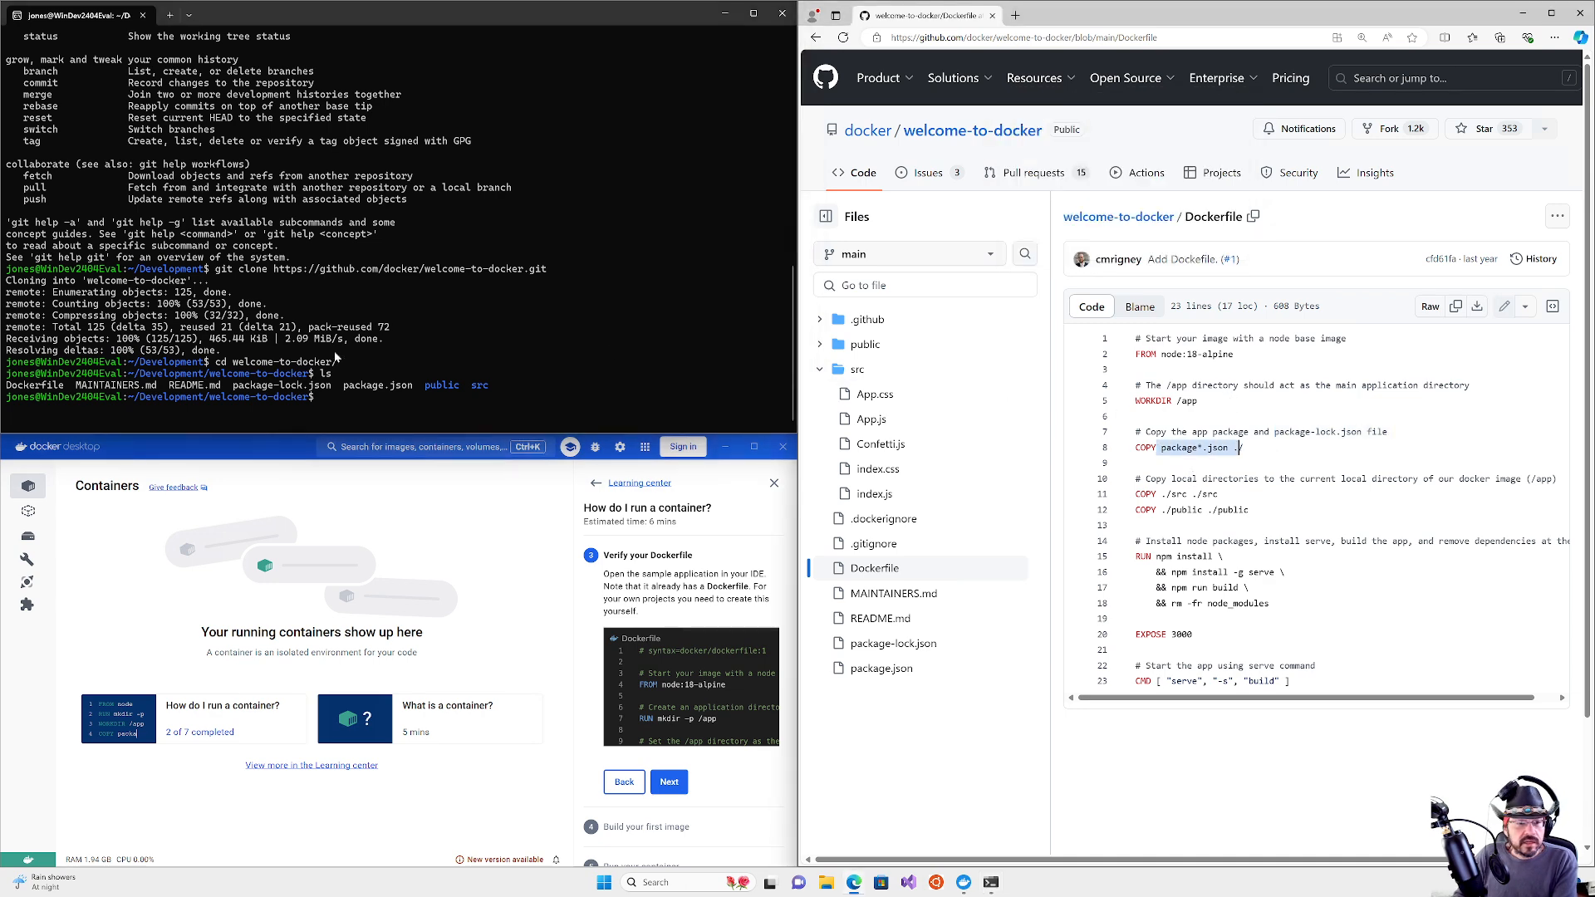
left_click(403, 382)
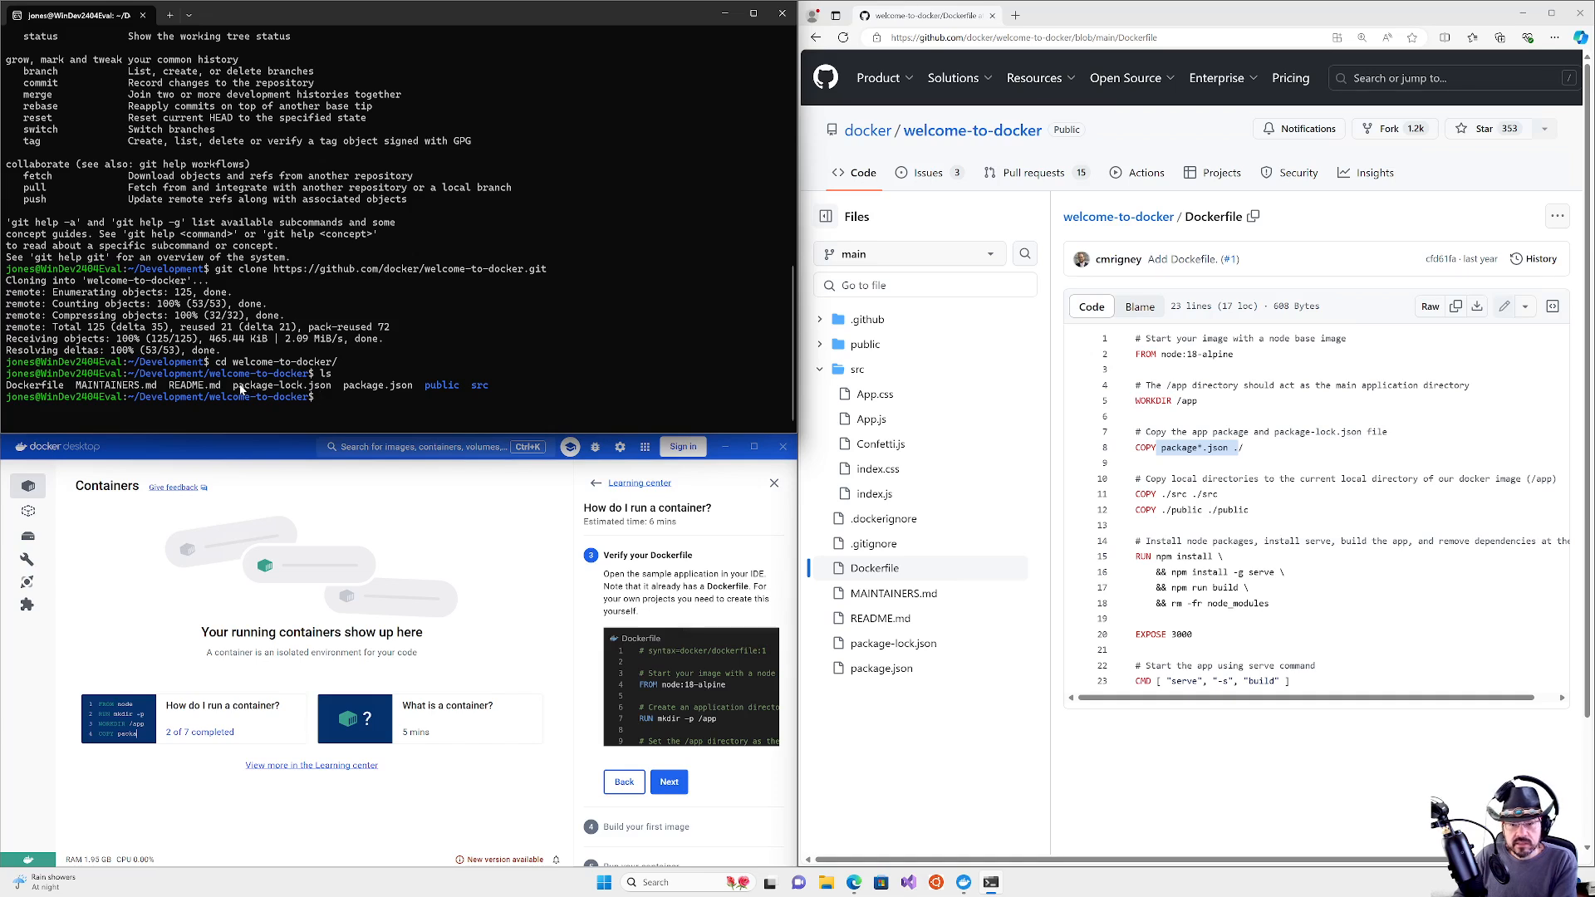
left_click(1155, 433)
left_click_drag(1235, 448, 1197, 448)
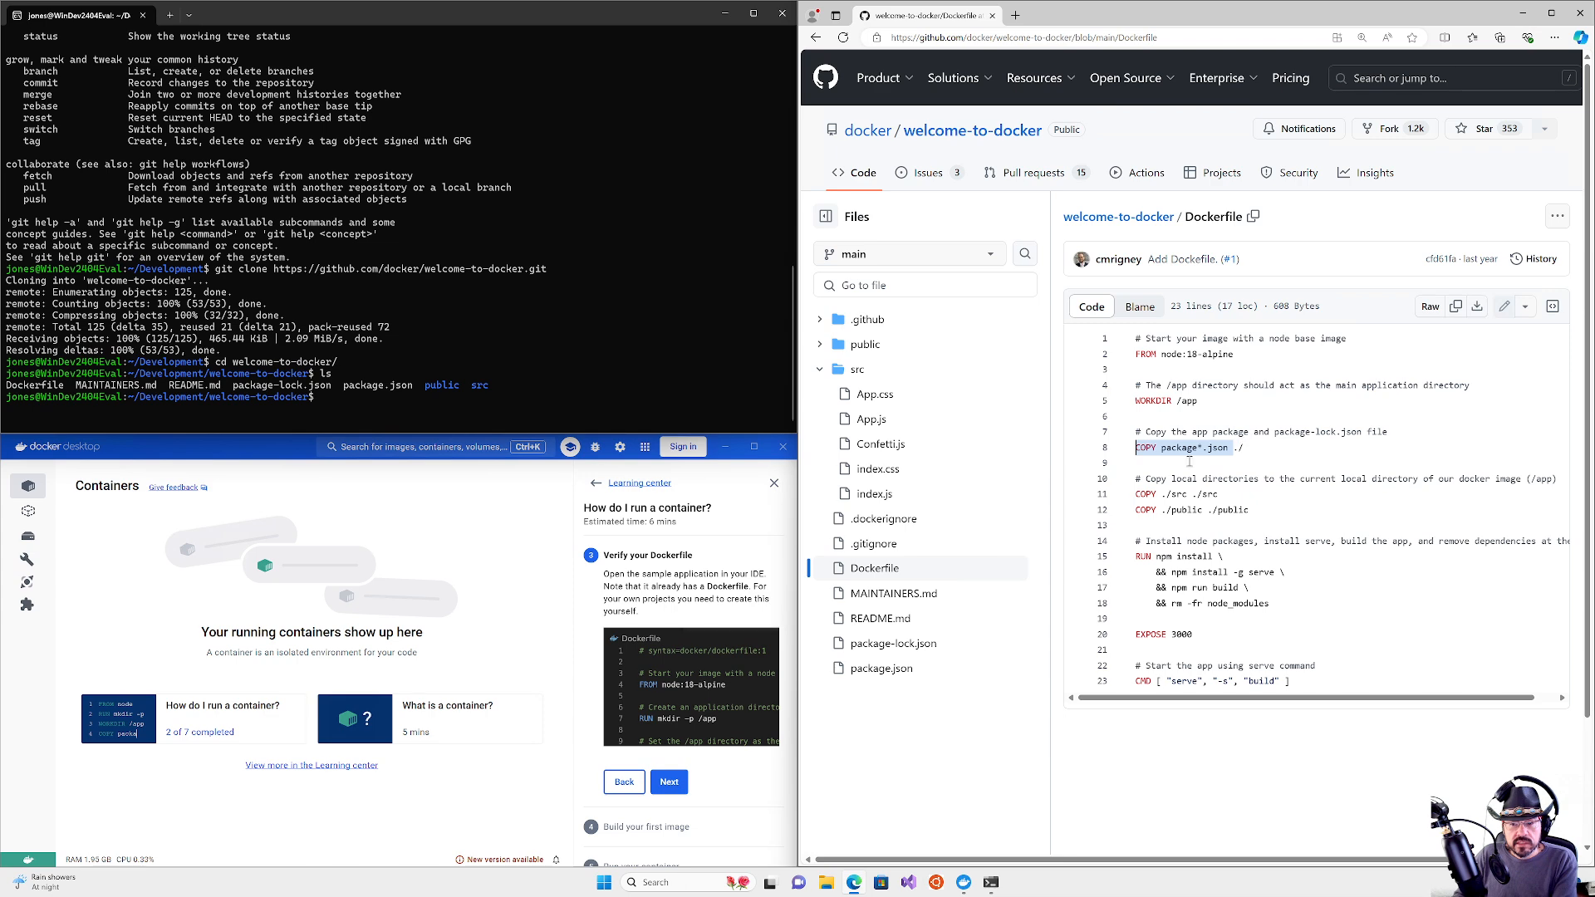
left_click(1190, 461)
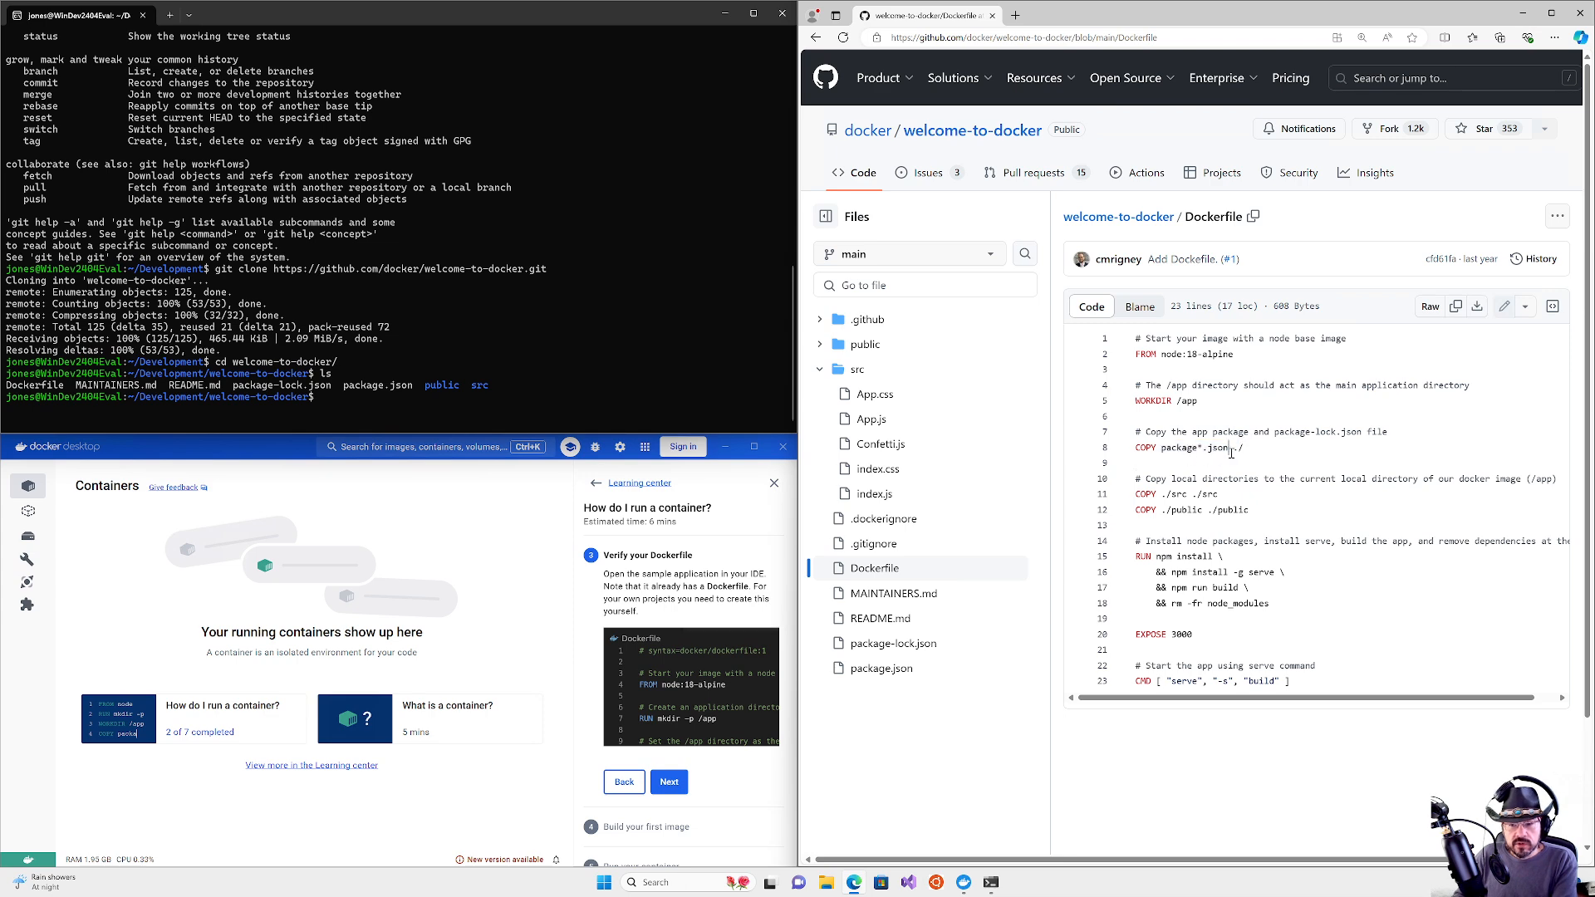
left_click_drag(1231, 453, 1247, 450)
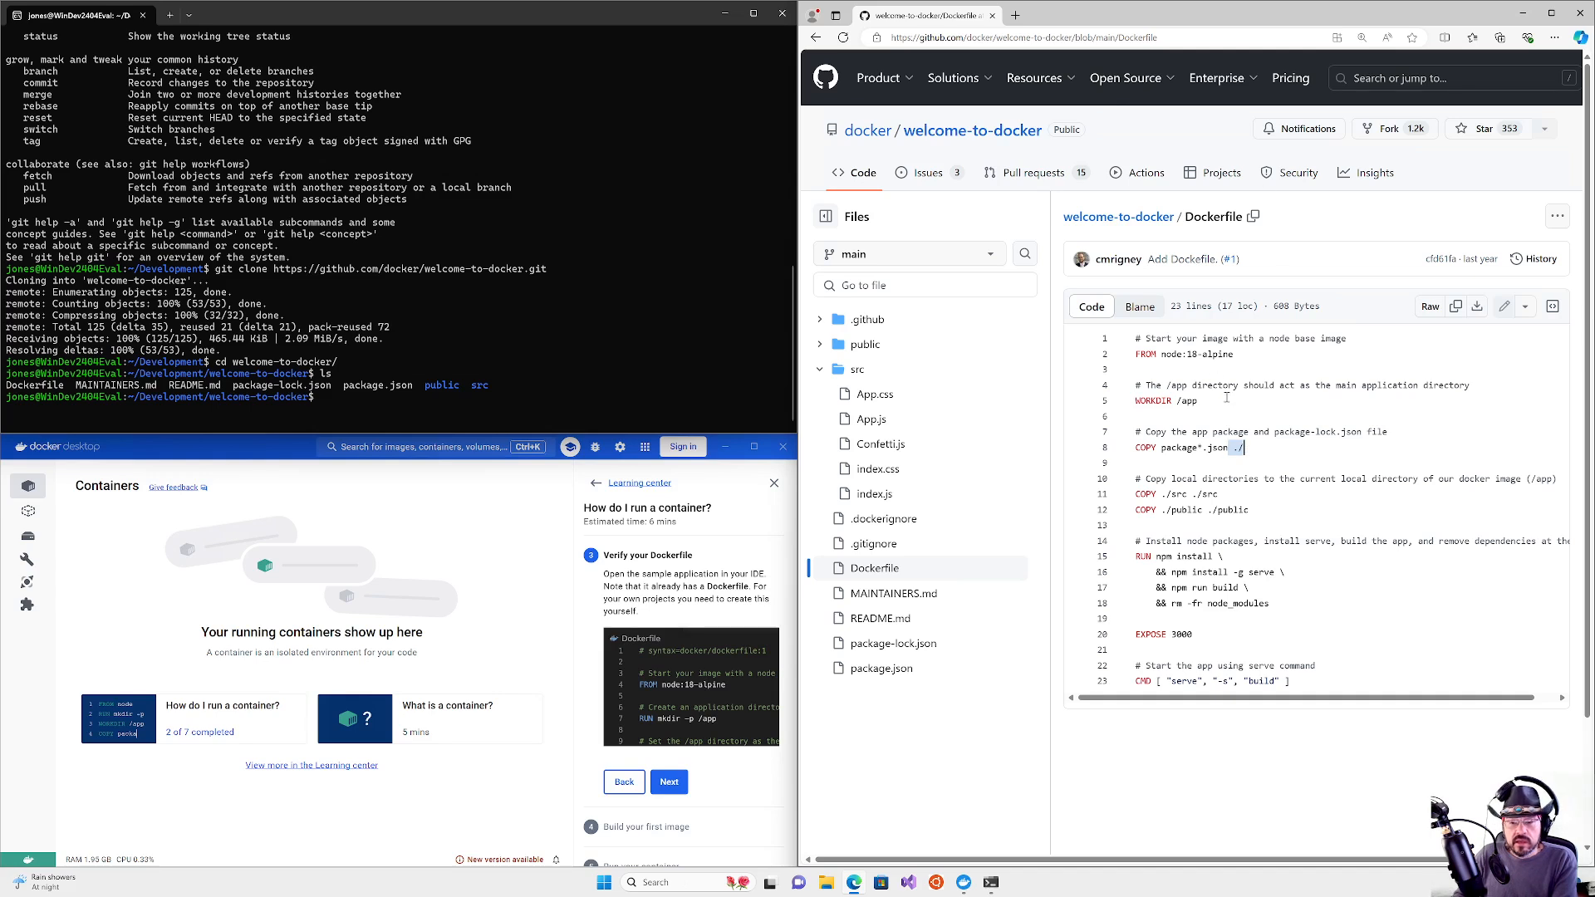
left_click(1229, 416)
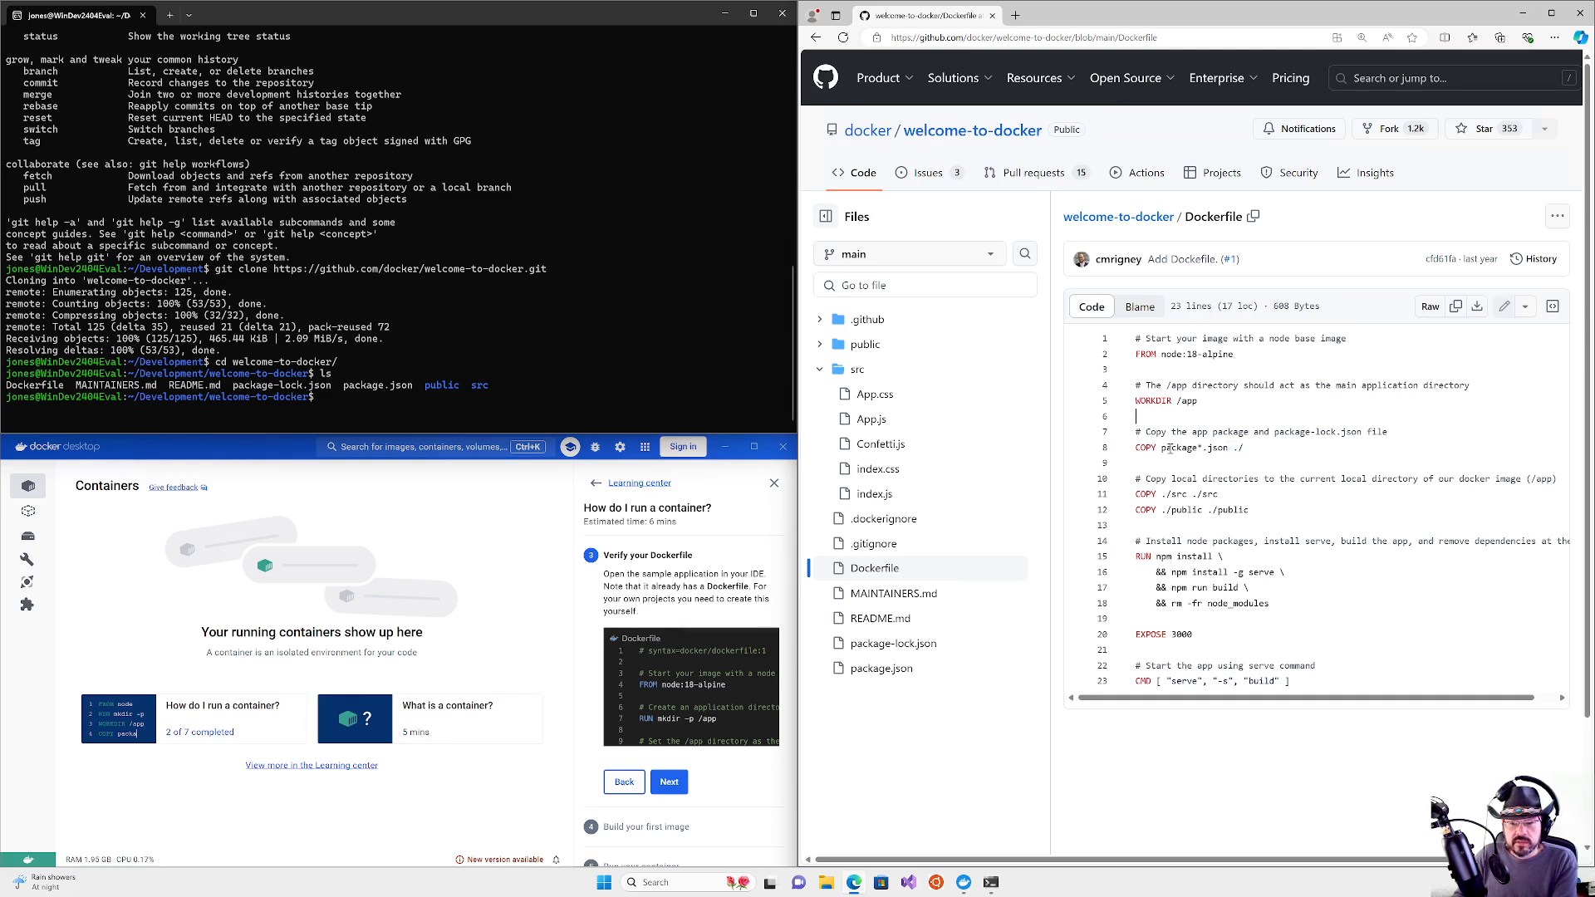
left_click_drag(1162, 449, 1228, 449)
left_click(452, 208)
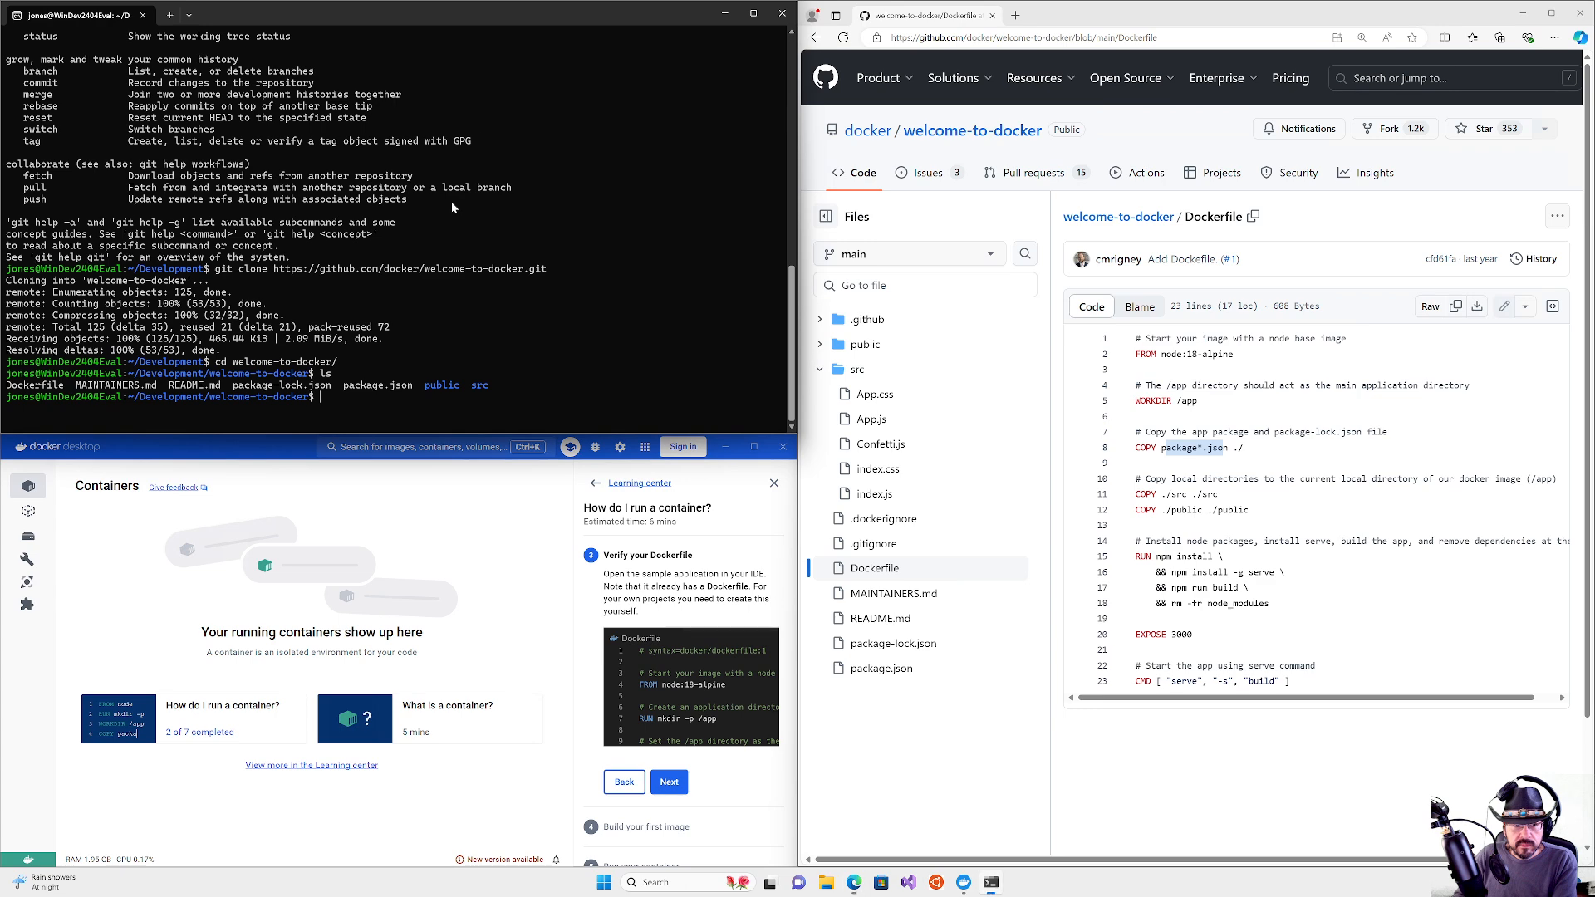
left_click_drag(380, 317, 467, 330)
left_click(280, 404)
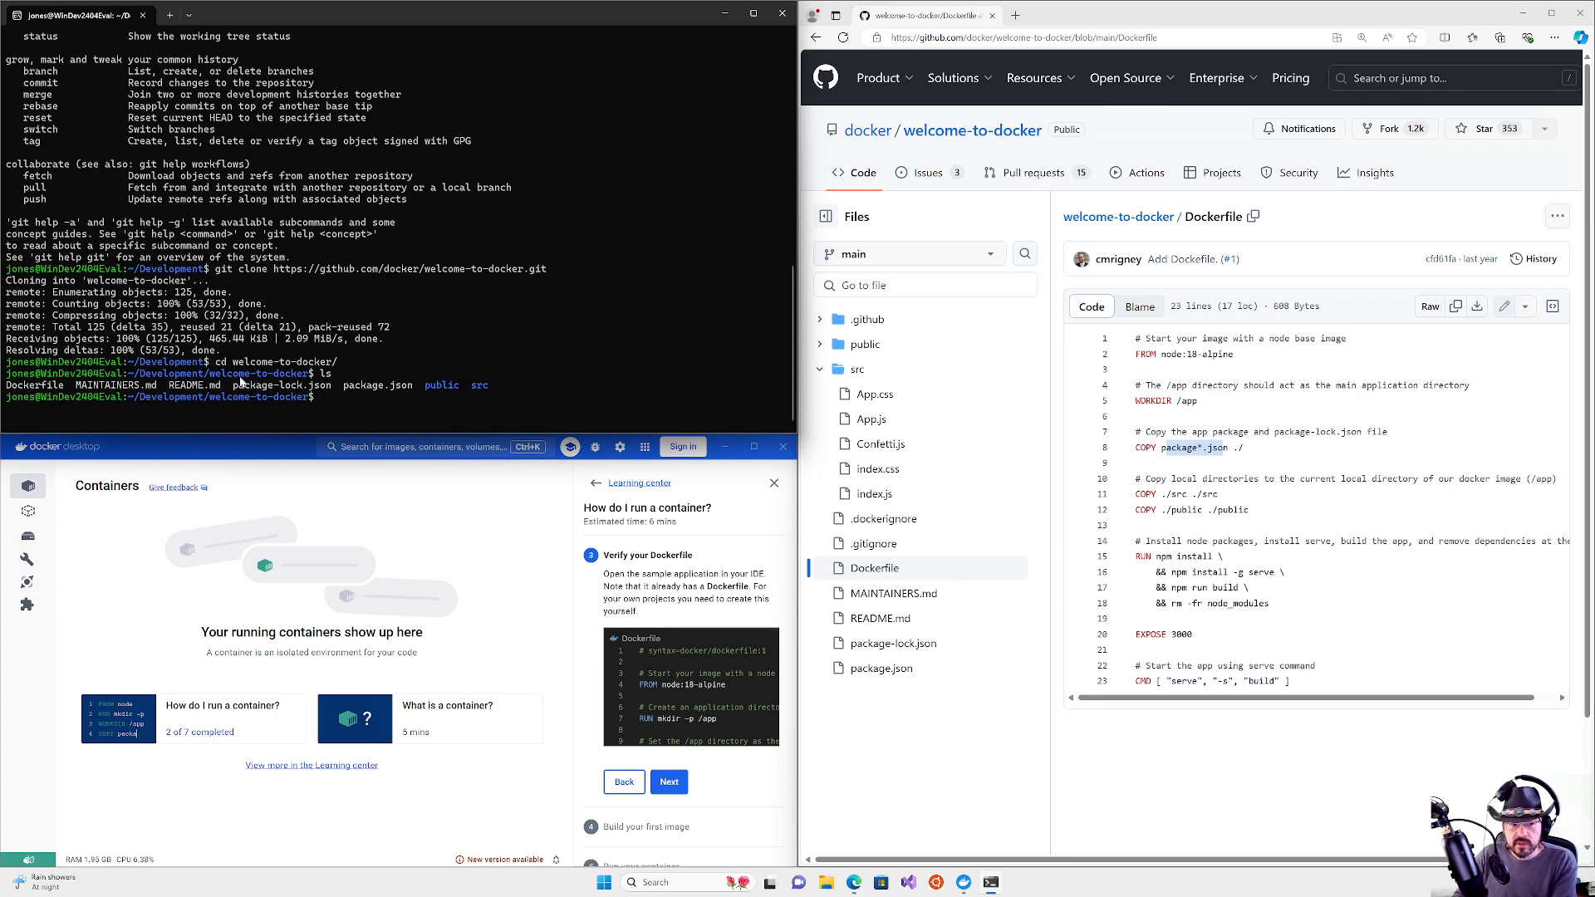
left_click_drag(232, 385, 414, 386)
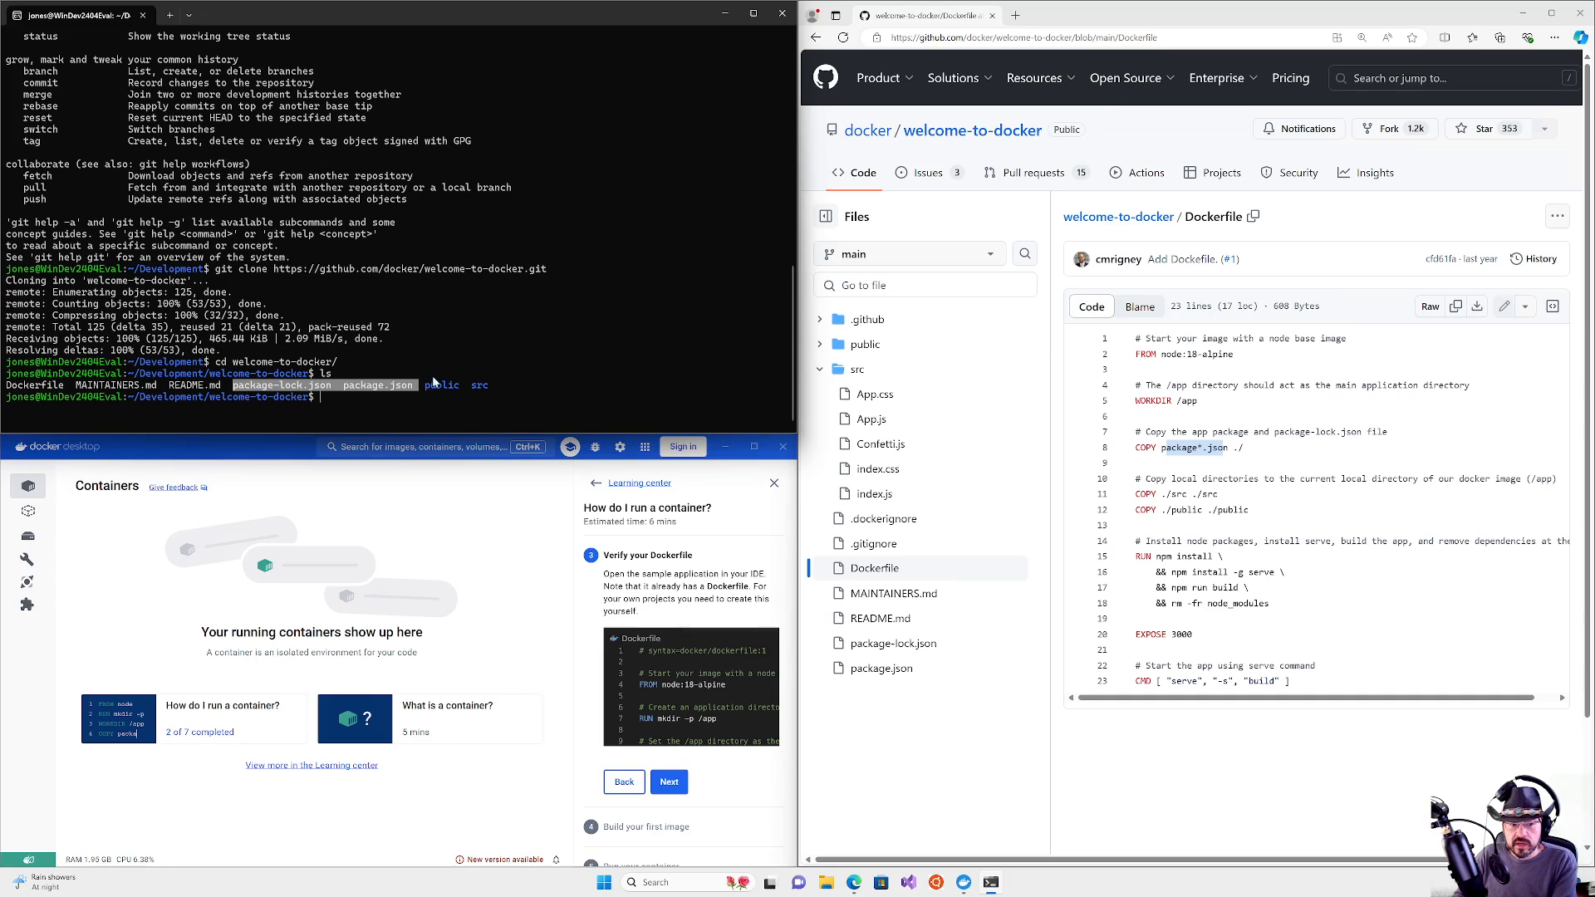
left_click(1202, 419)
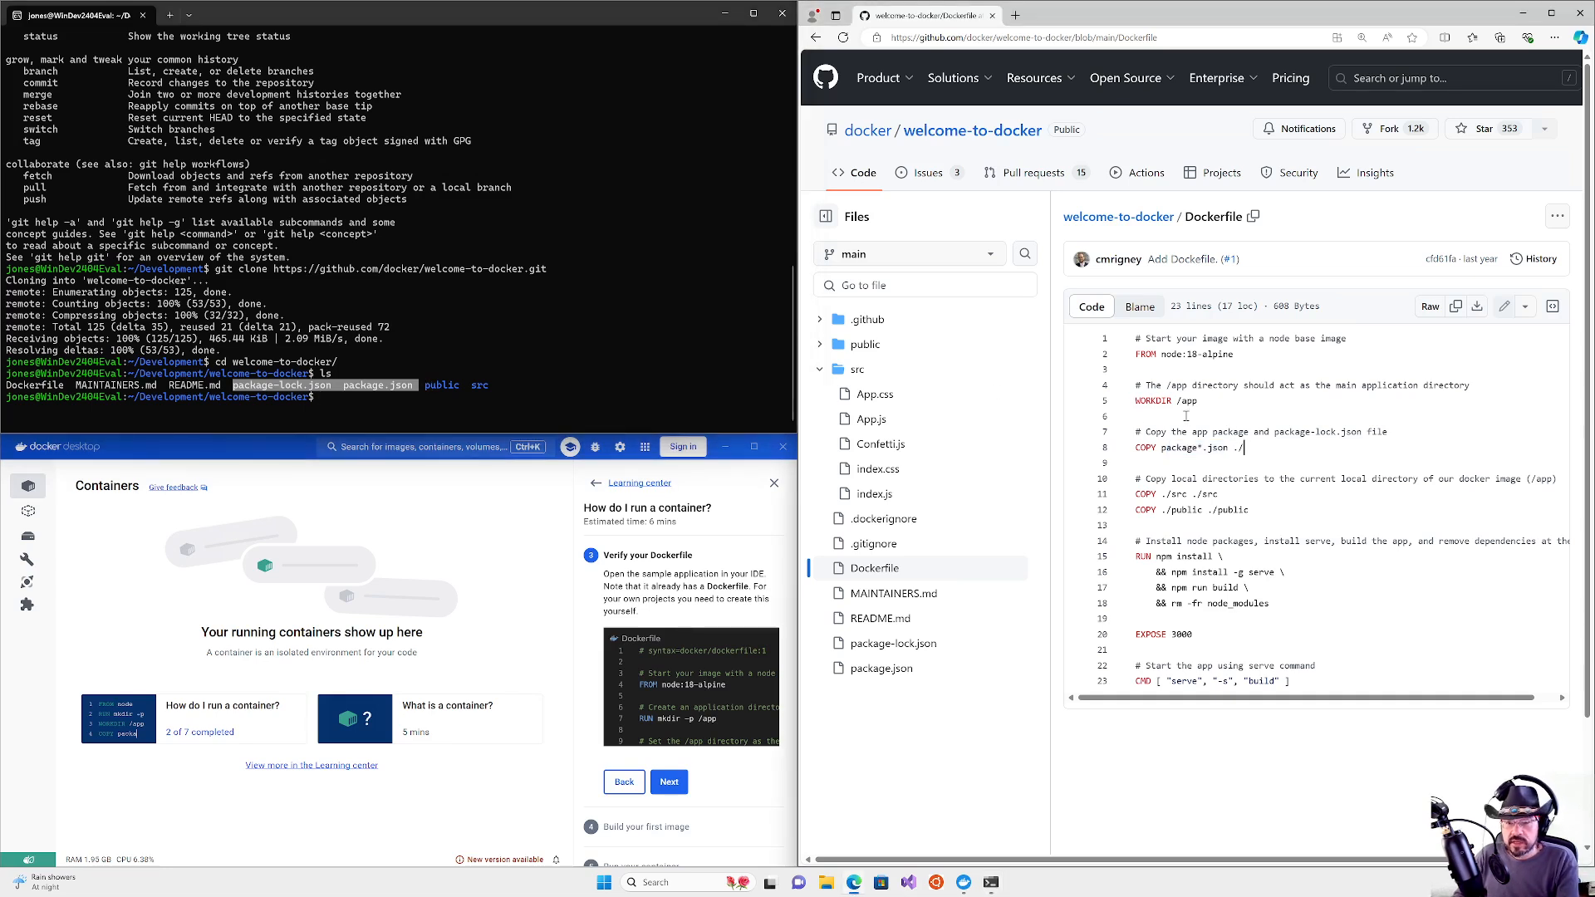
Step: Review the /app working directory line together with the COPY instructions for the ./src and ./public directories
left_click_drag(1128, 401, 1221, 421)
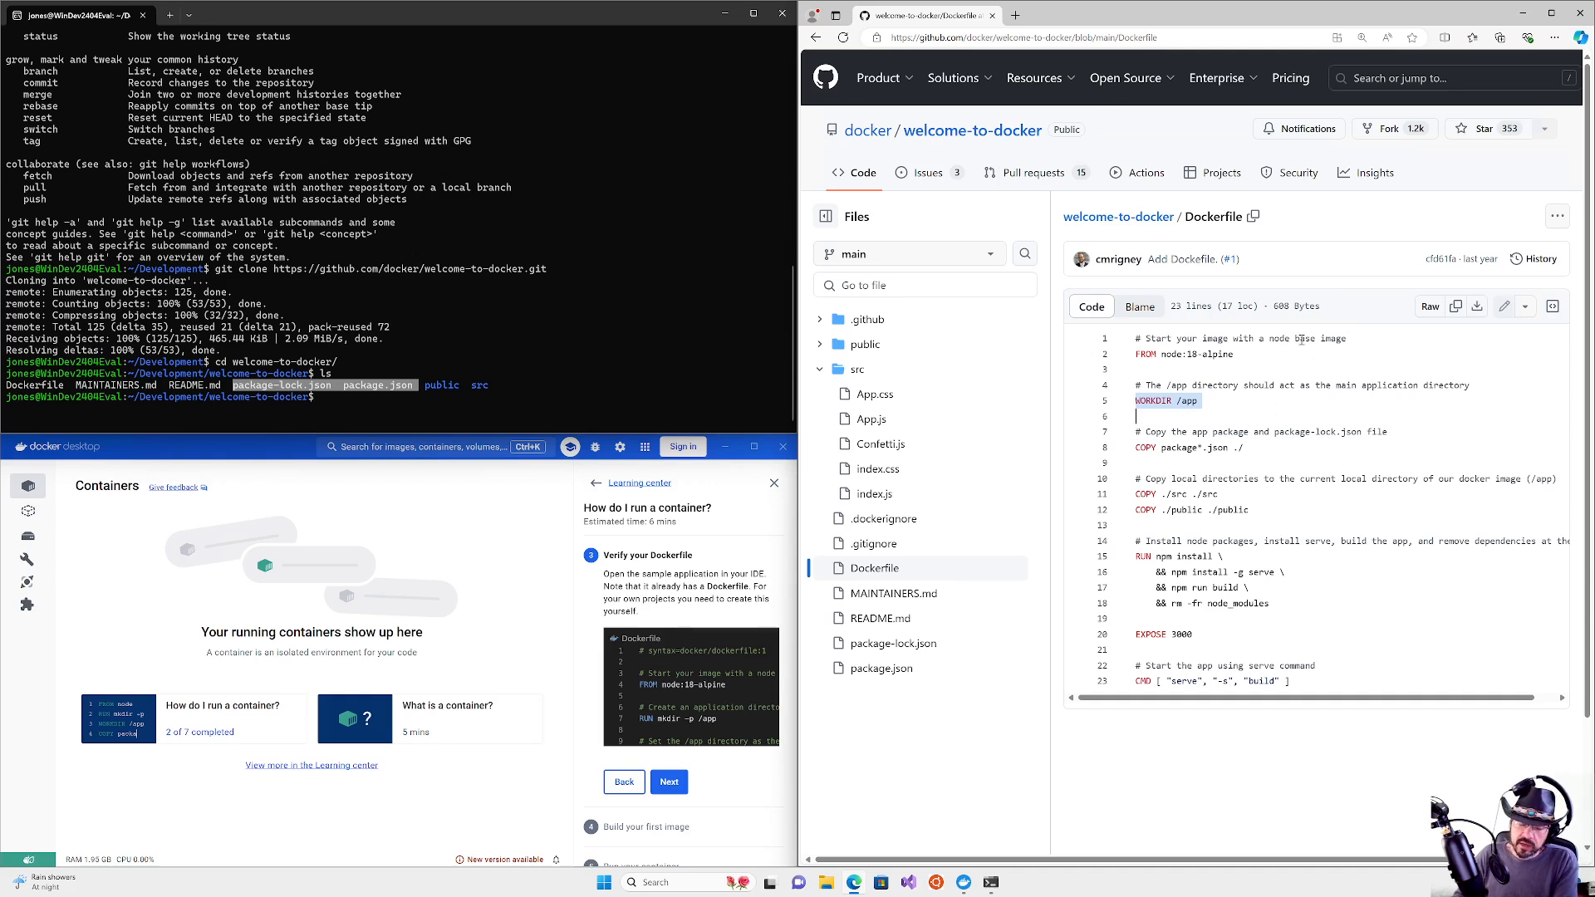
left_click(1252, 448)
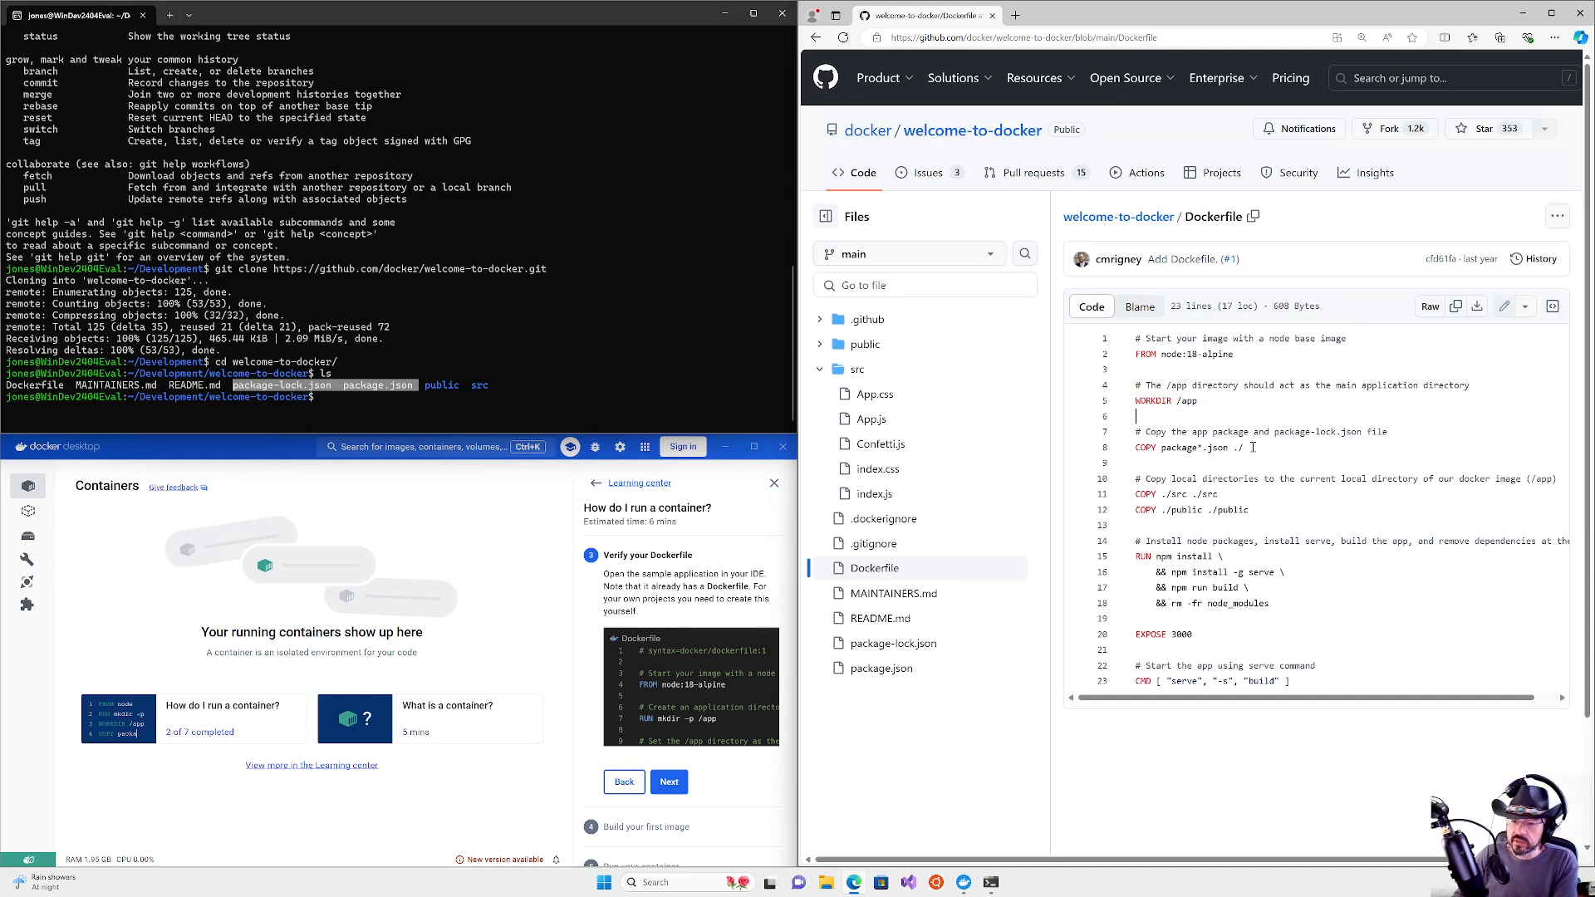
left_click_drag(1135, 493, 1252, 510)
left_click(1252, 513)
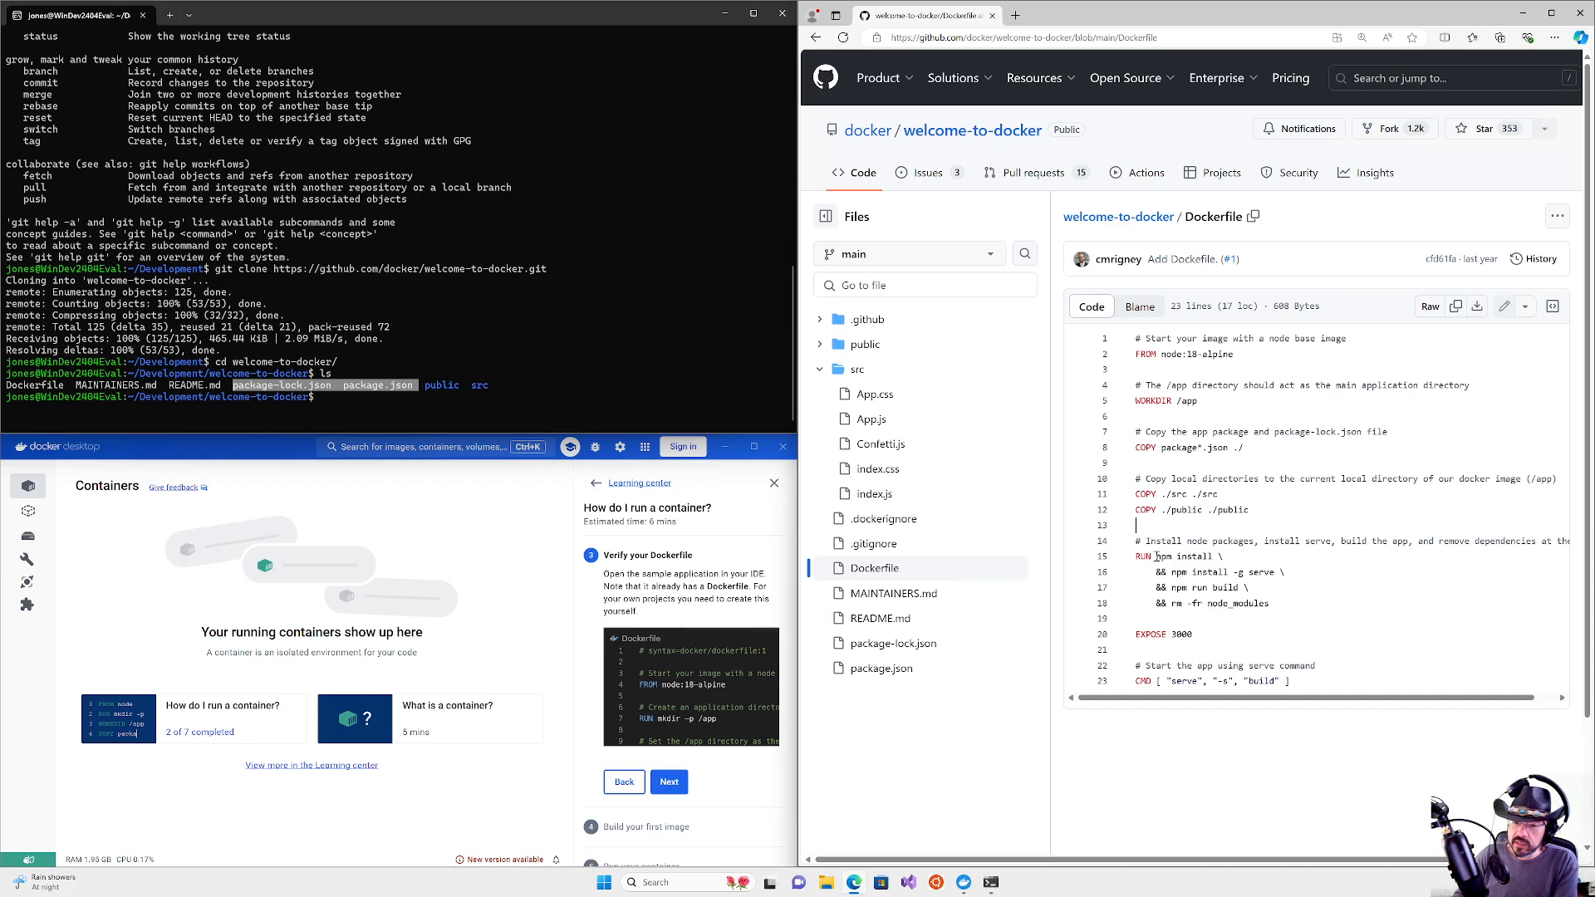
Step: Examine the RUN instruction's chained commands: npm install, npm install -g serve, npm run build and rm -fr node_modules
left_click_drag(1146, 557, 1193, 557)
left_click(1219, 370)
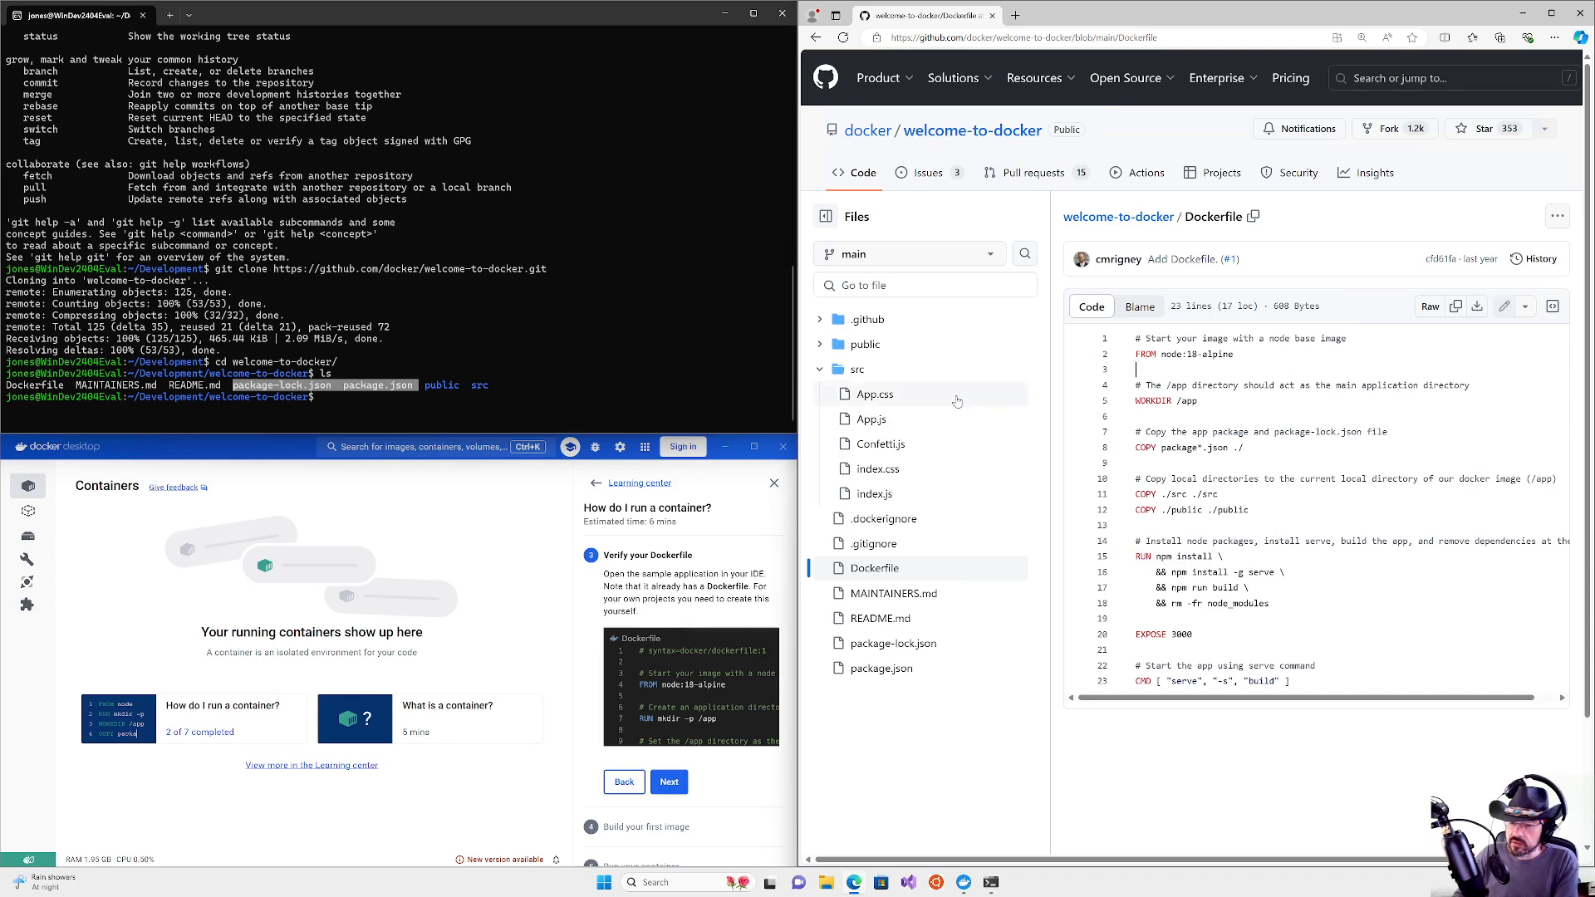
left_click_drag(1212, 573, 1279, 571)
left_click(1205, 572)
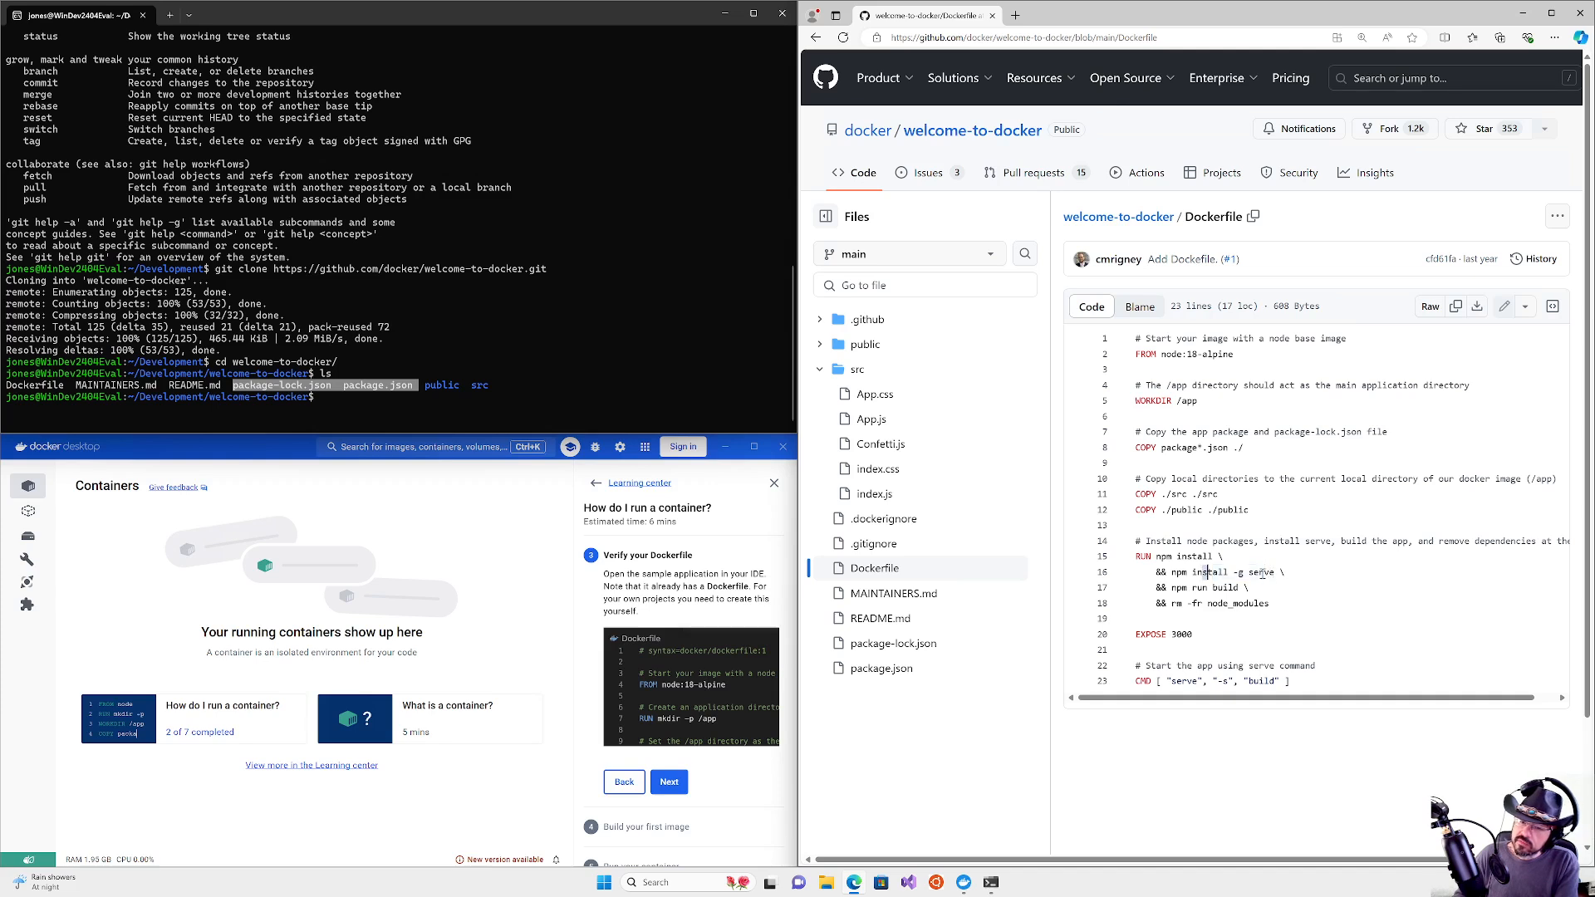
double_click(1263, 574)
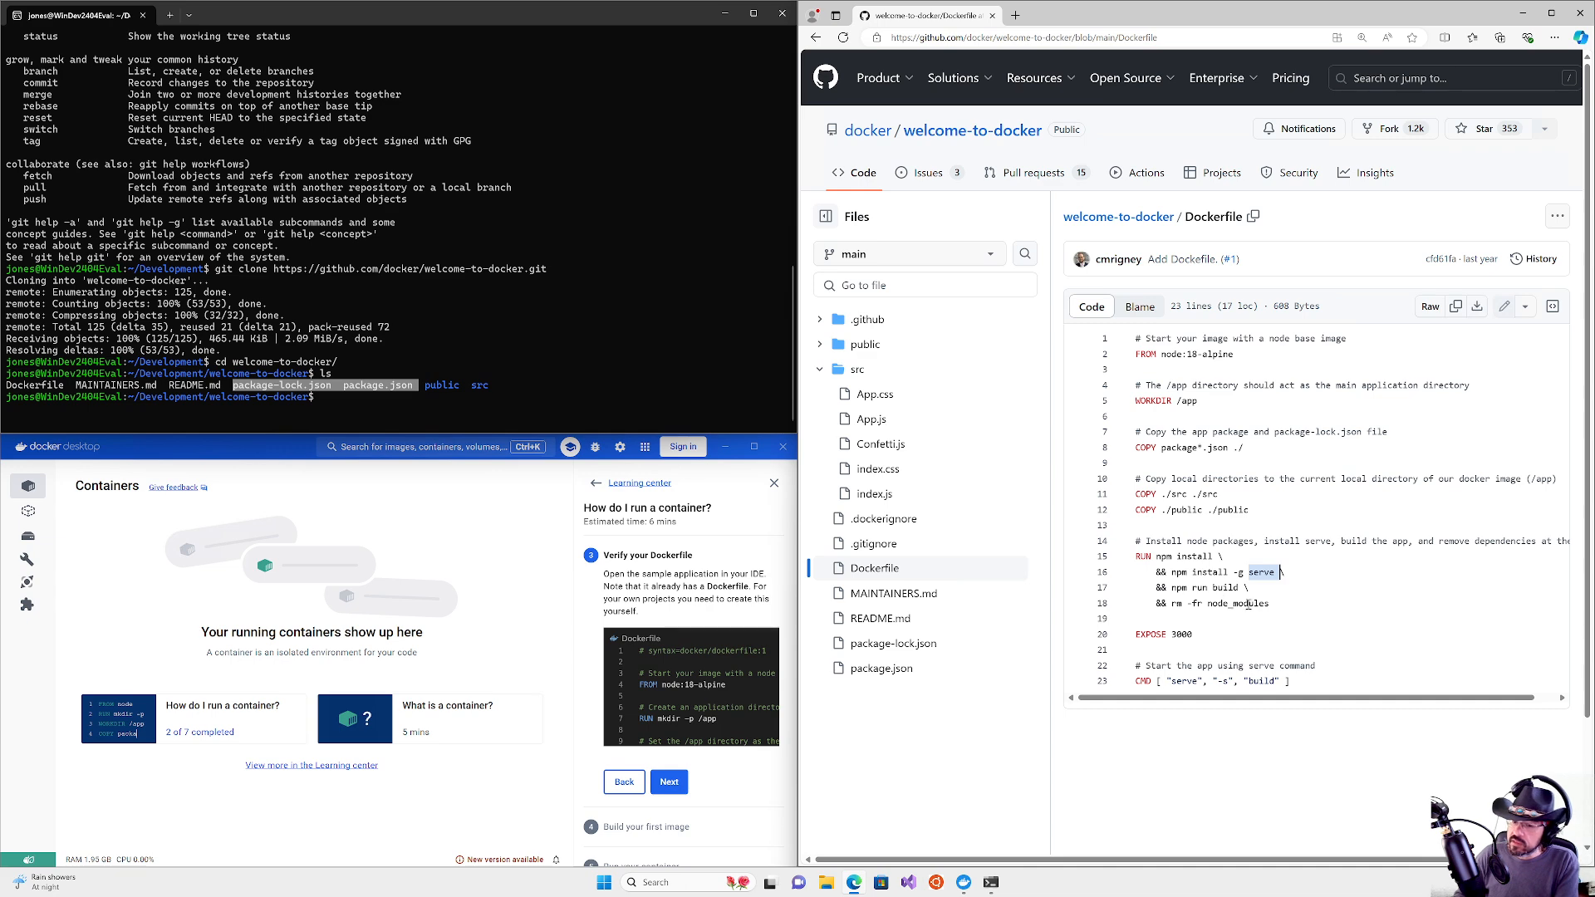
key("Up")
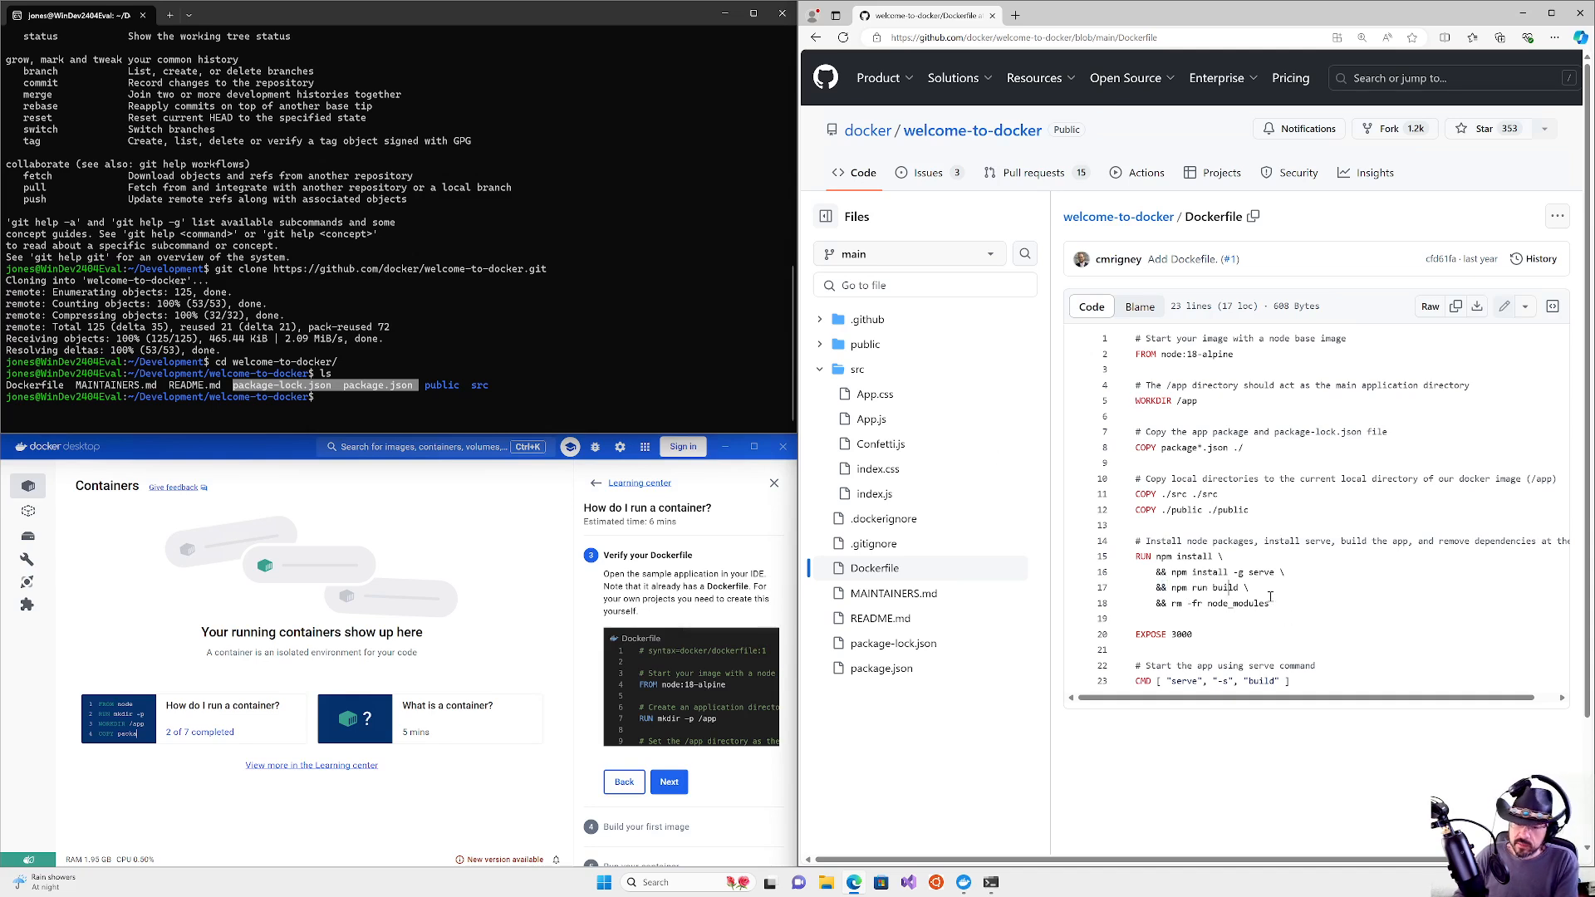
left_click_drag(1255, 574, 1281, 605)
left_click(1244, 588)
left_click(1279, 574)
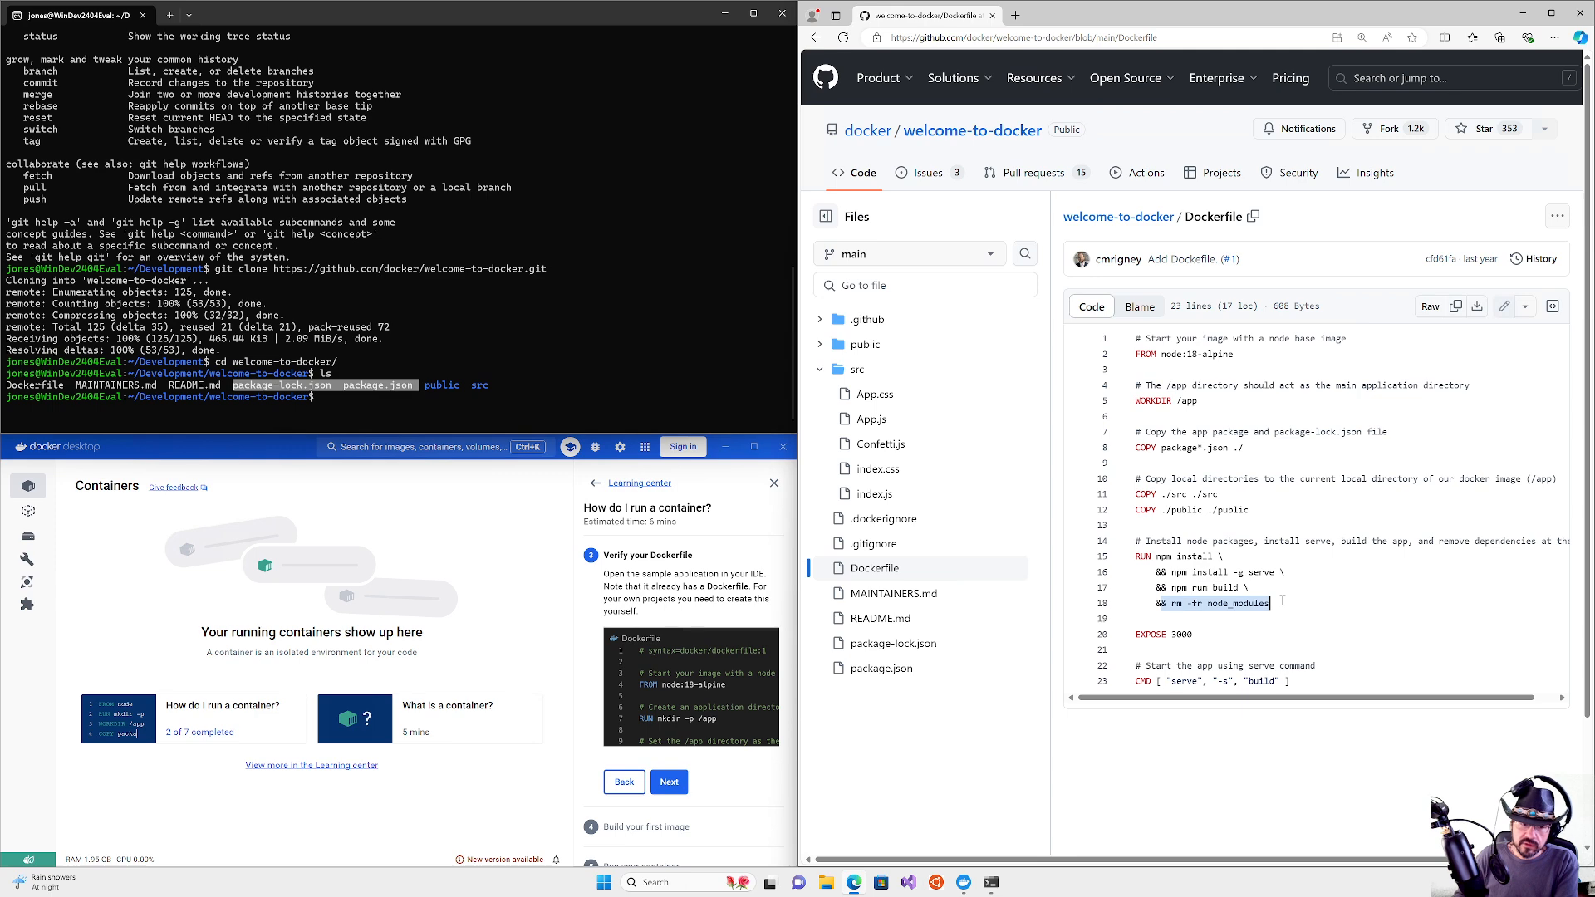
left_click(1283, 604)
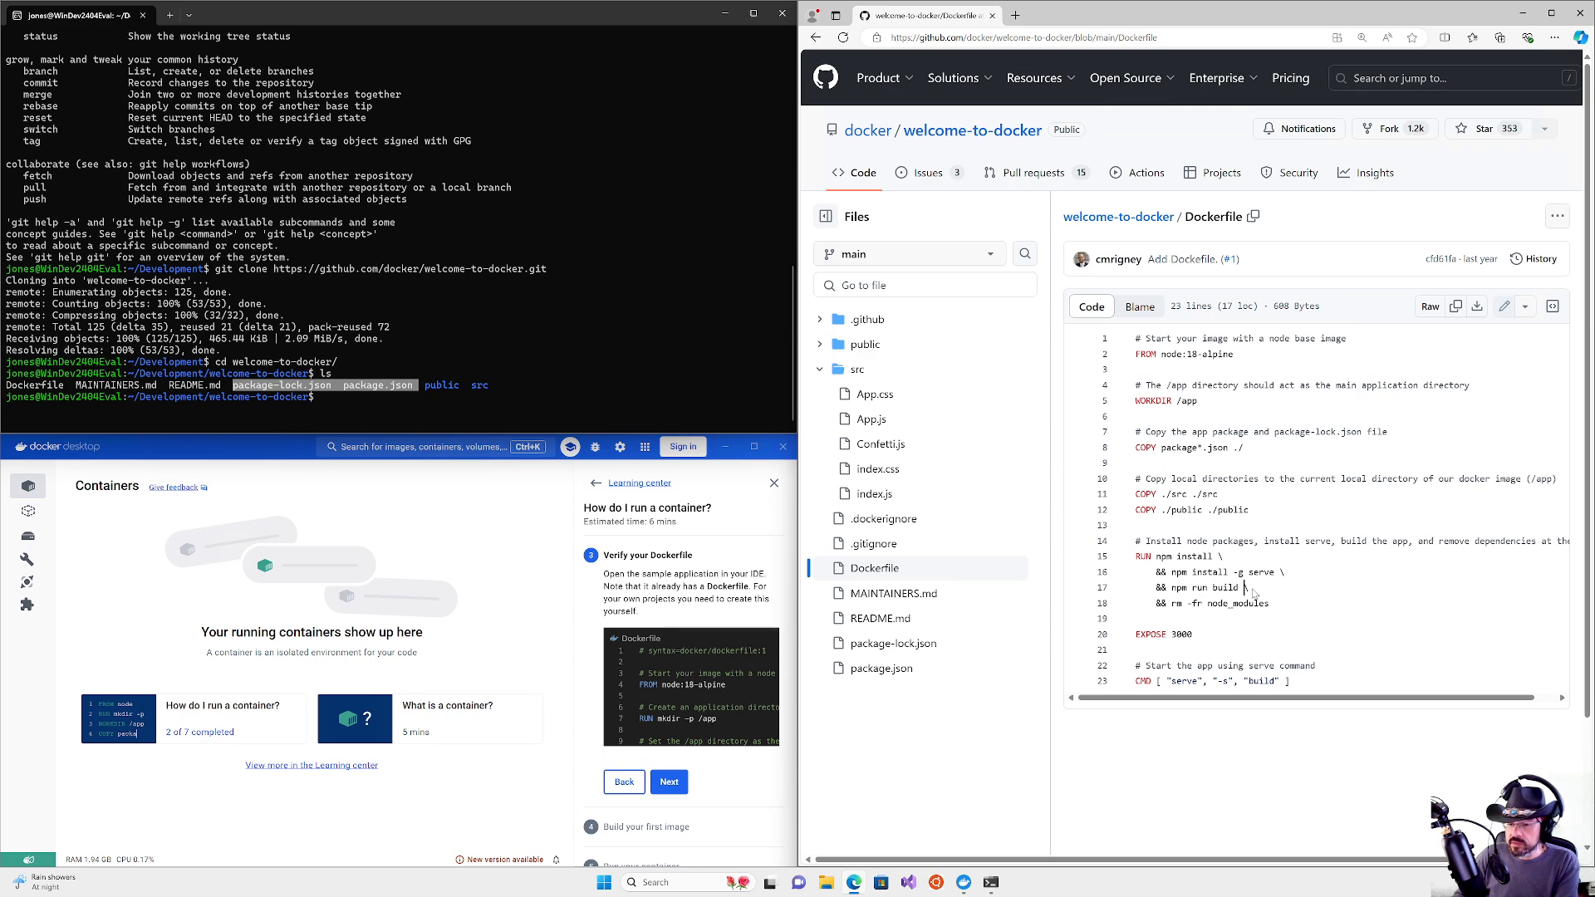
left_click_drag(1260, 588, 1136, 559)
left_click(1204, 623)
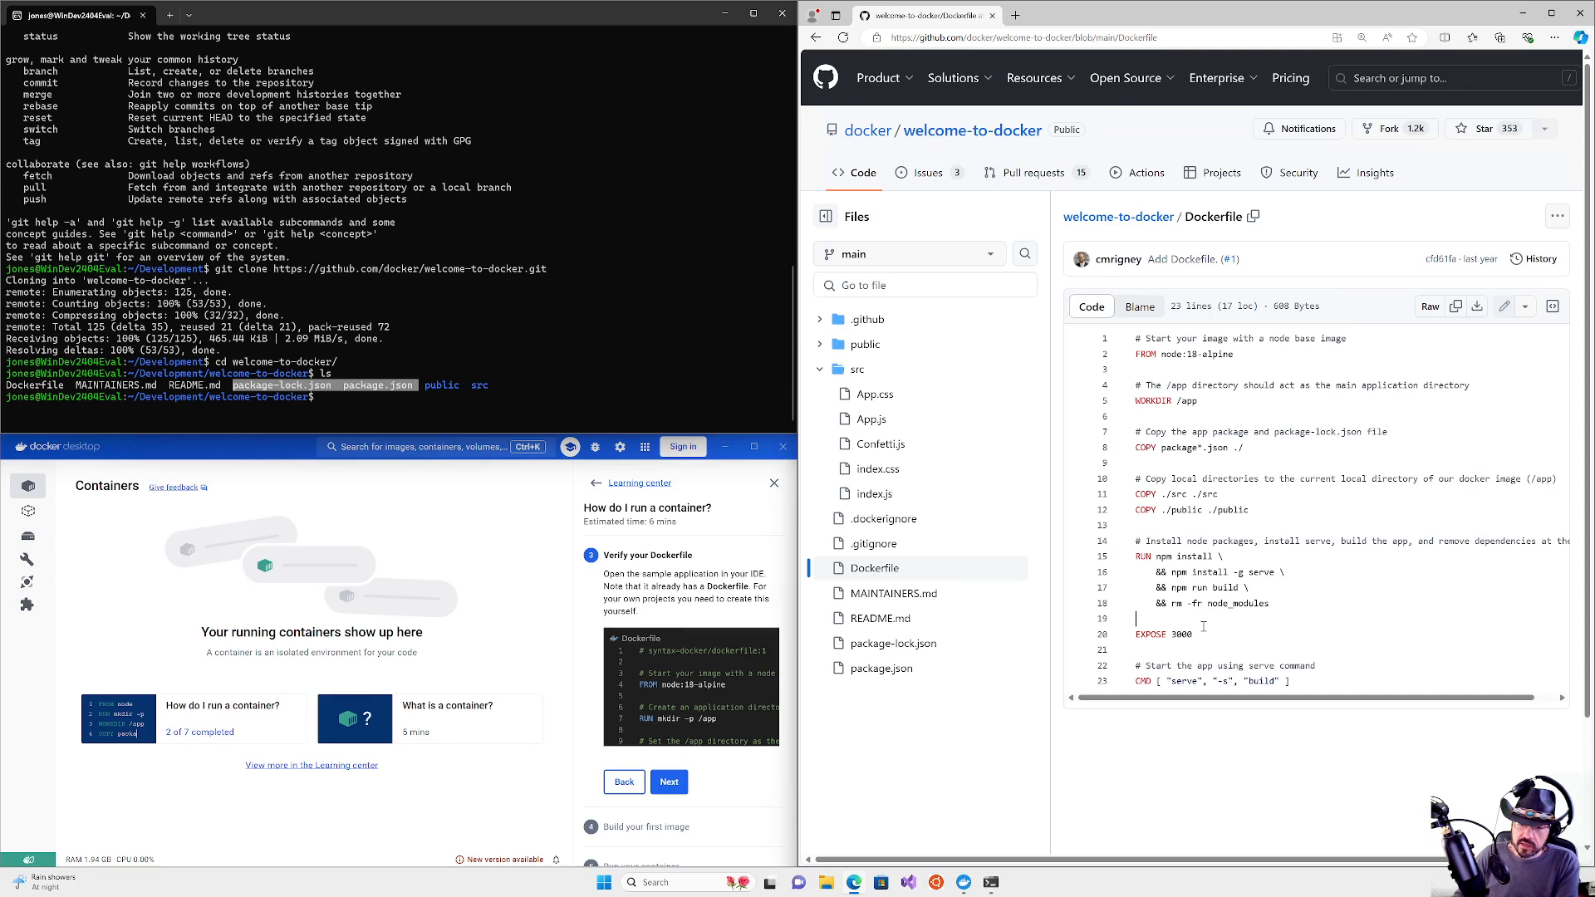
Step: Examine the EXPOSE 3000 line and the CMD instruction's serve, -s and build arguments, and look back over the Dockerfile from its start
left_click_drag(1196, 634, 1132, 633)
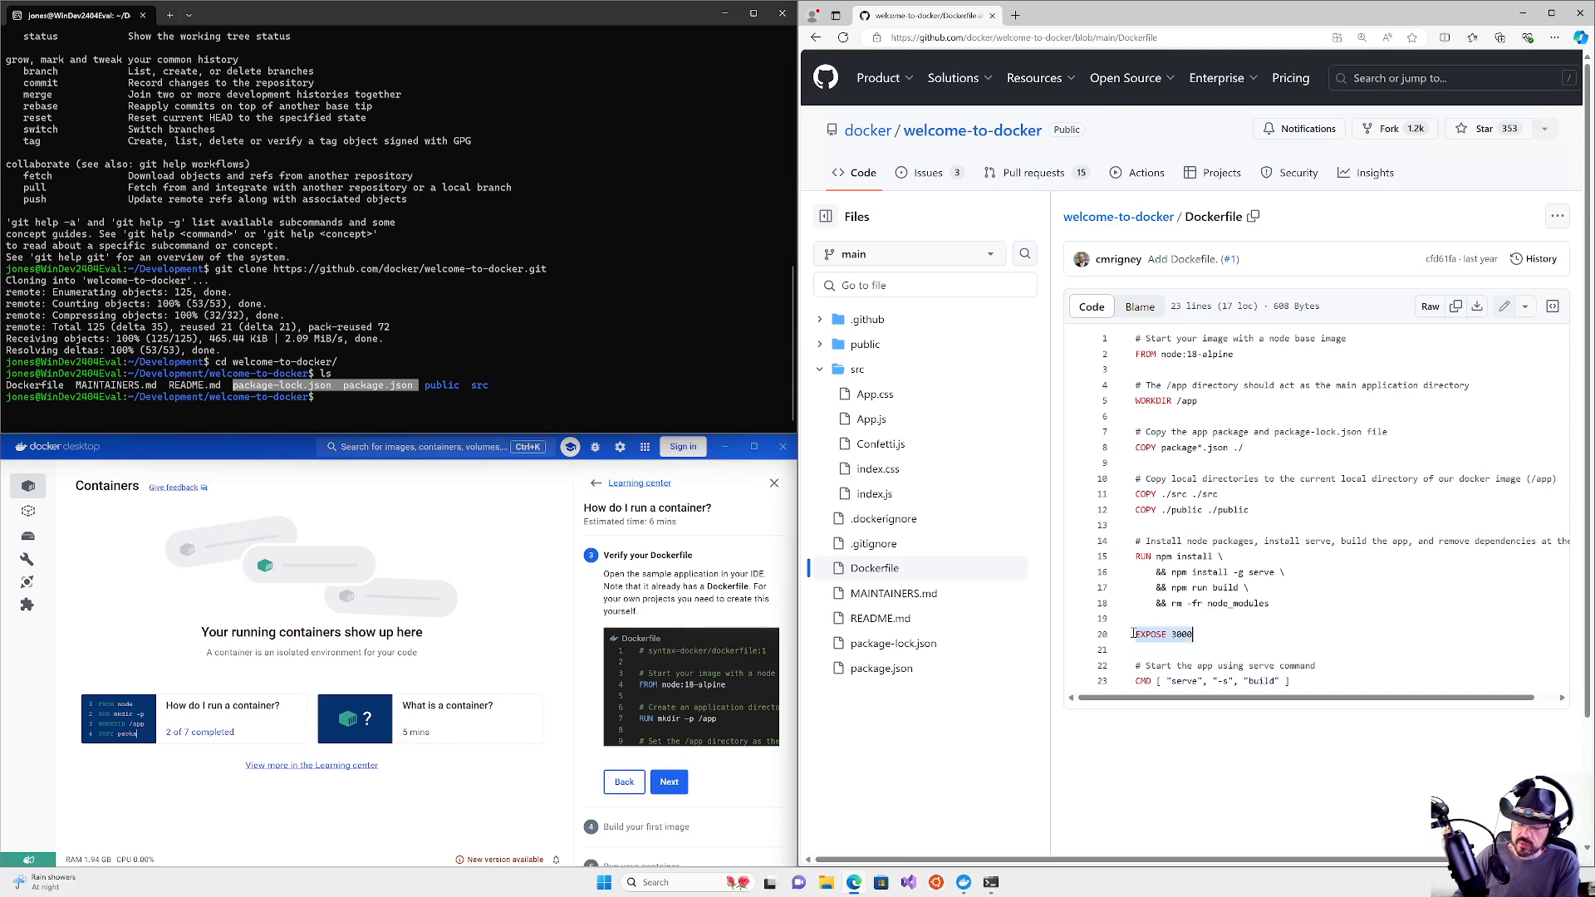
left_click(1230, 588)
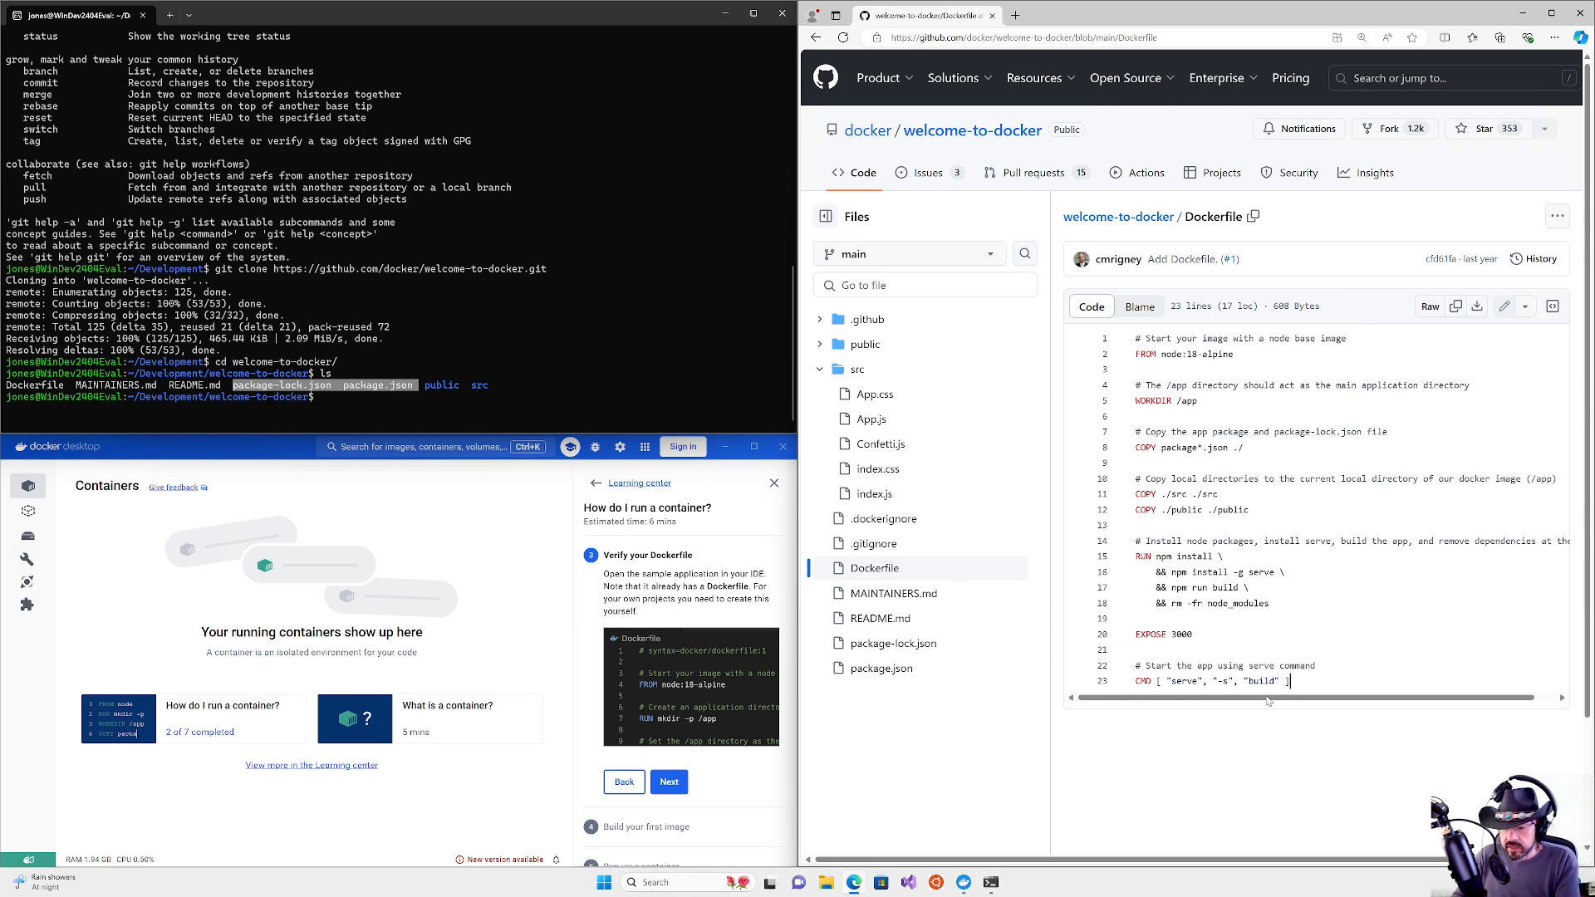
left_click_drag(1290, 683, 1135, 698)
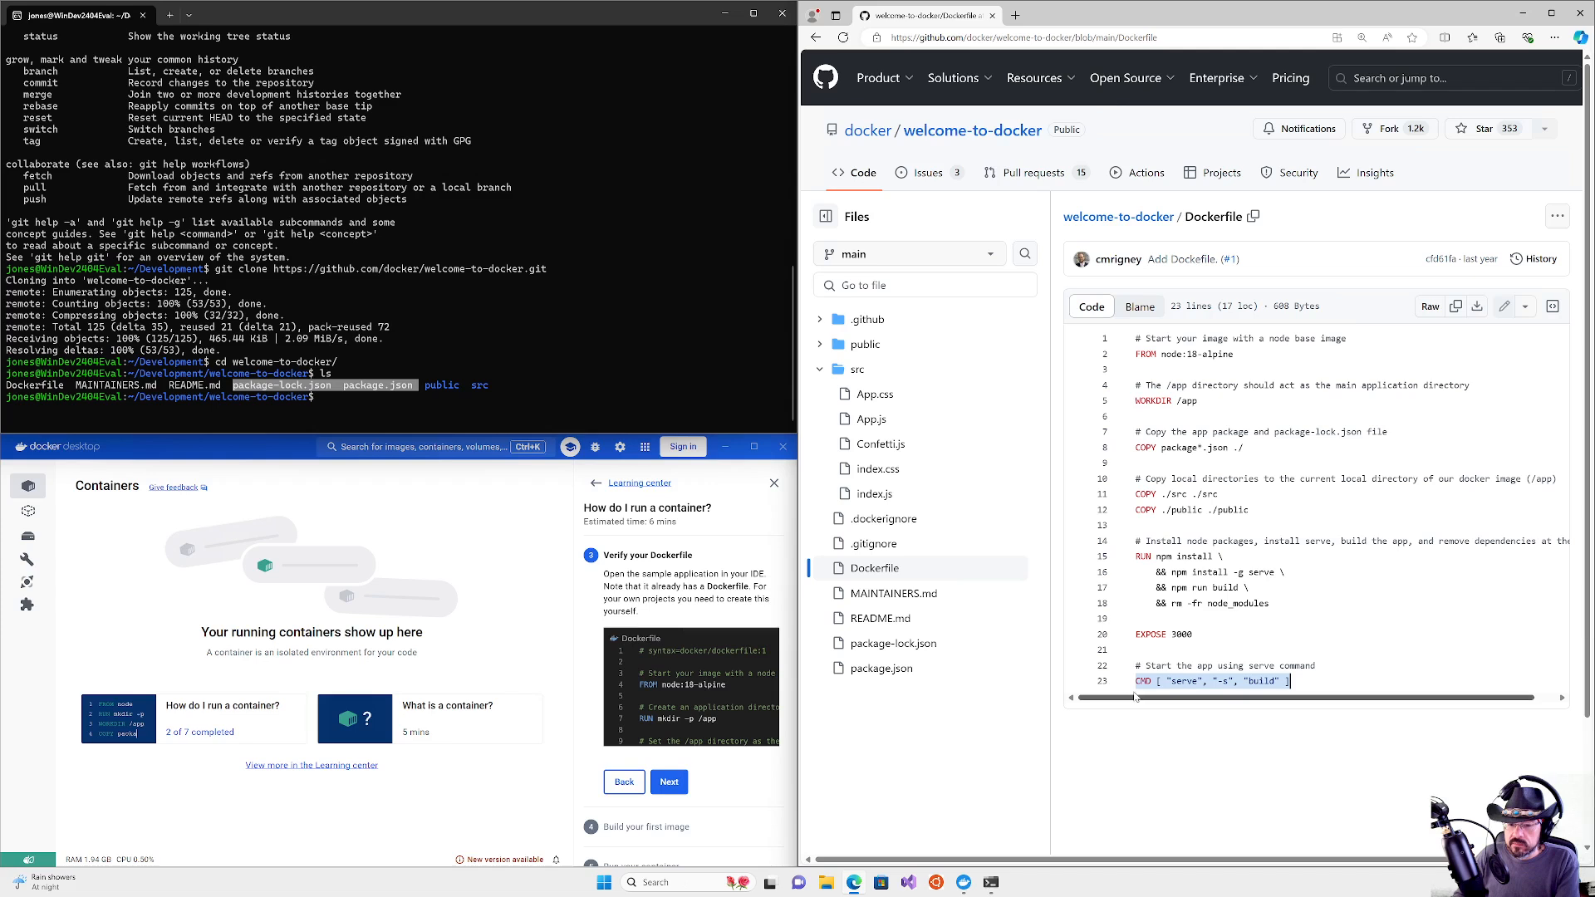
left_click(1157, 682)
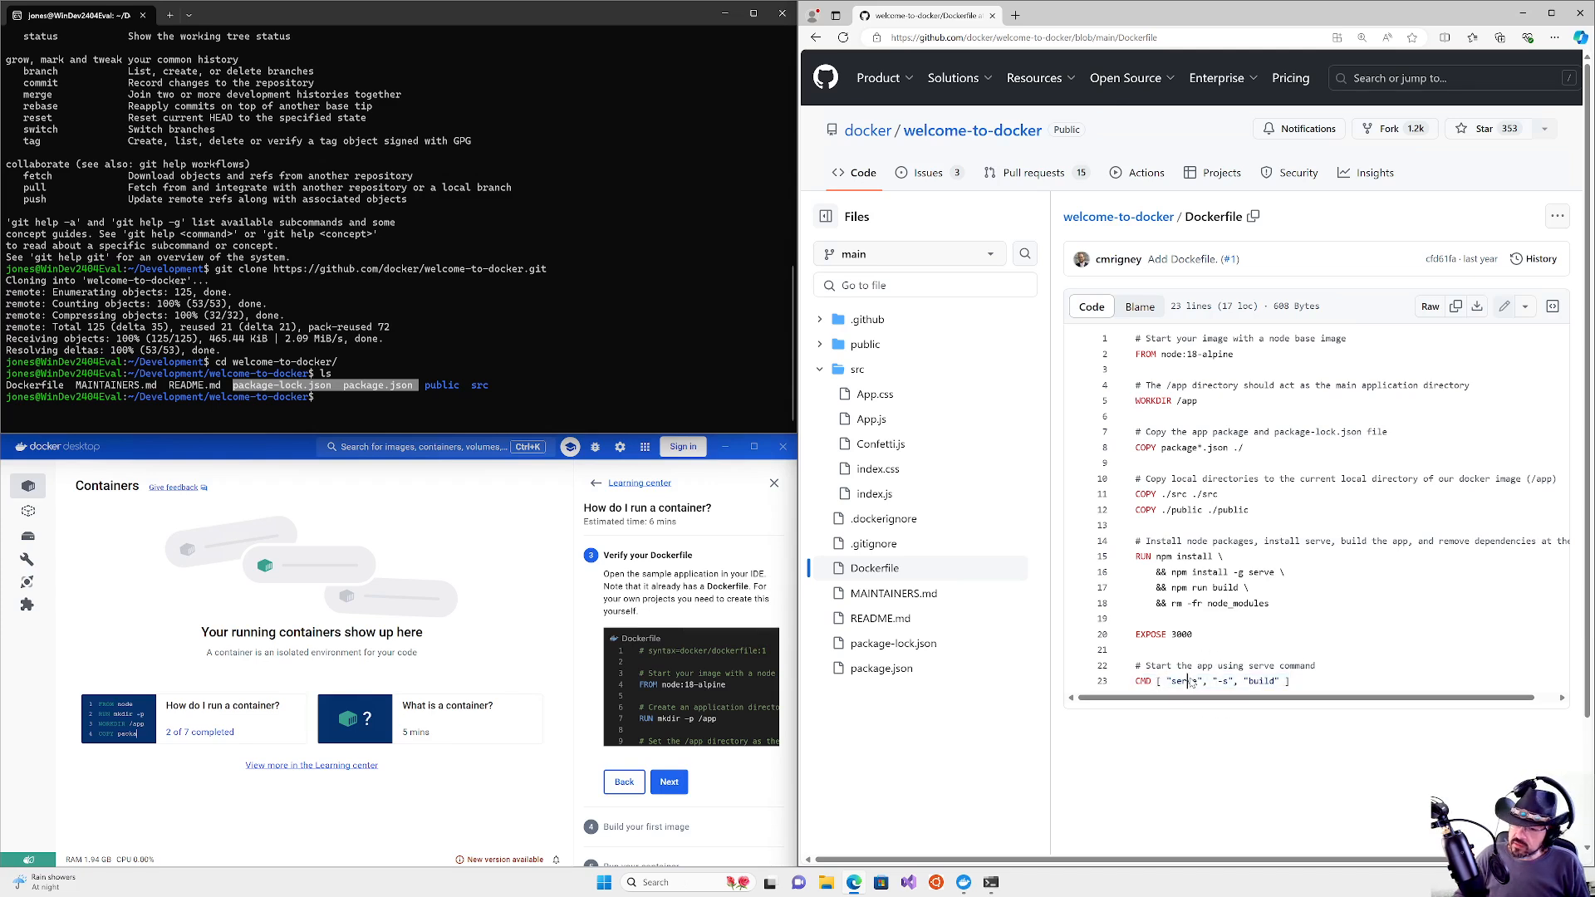
left_click(1223, 682)
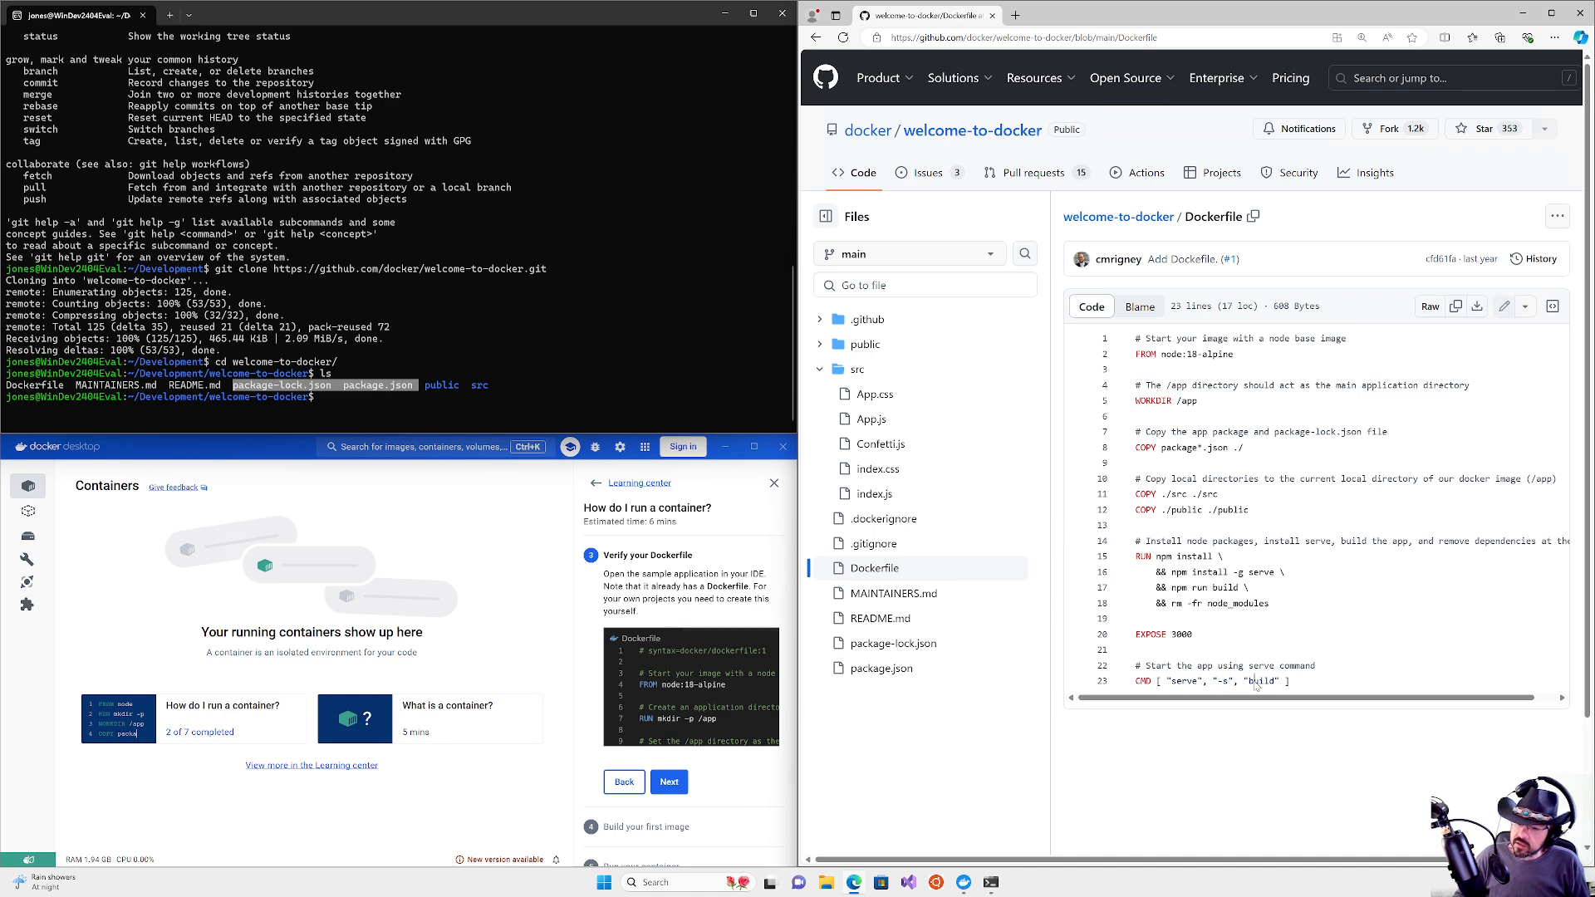
double_click(1260, 682)
left_click(1267, 683)
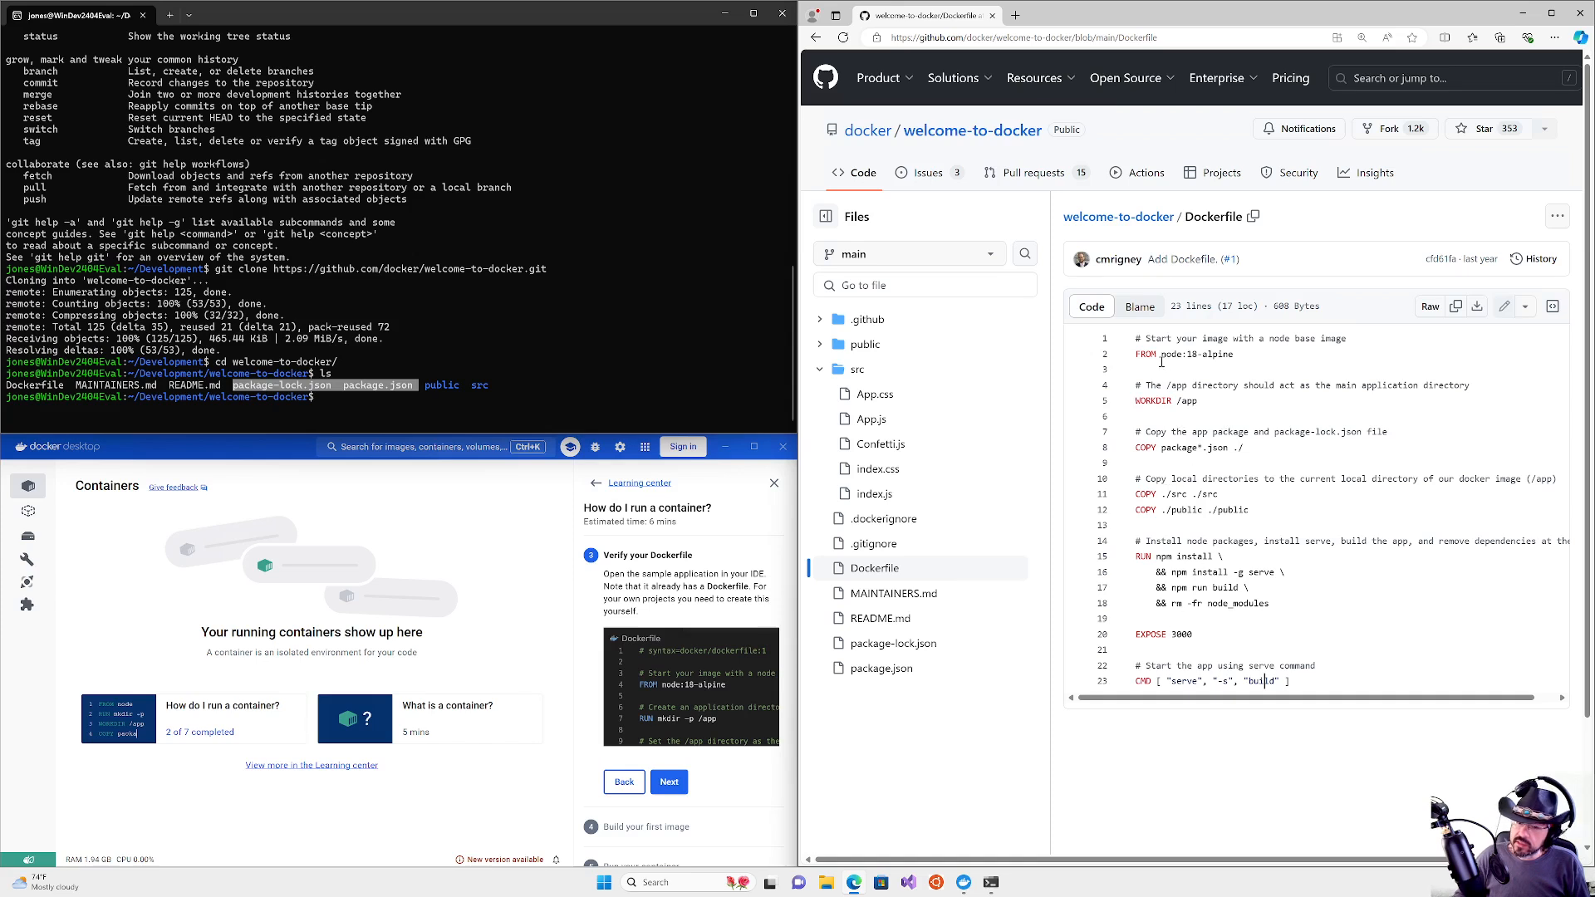
left_click_drag(1145, 339, 1228, 564)
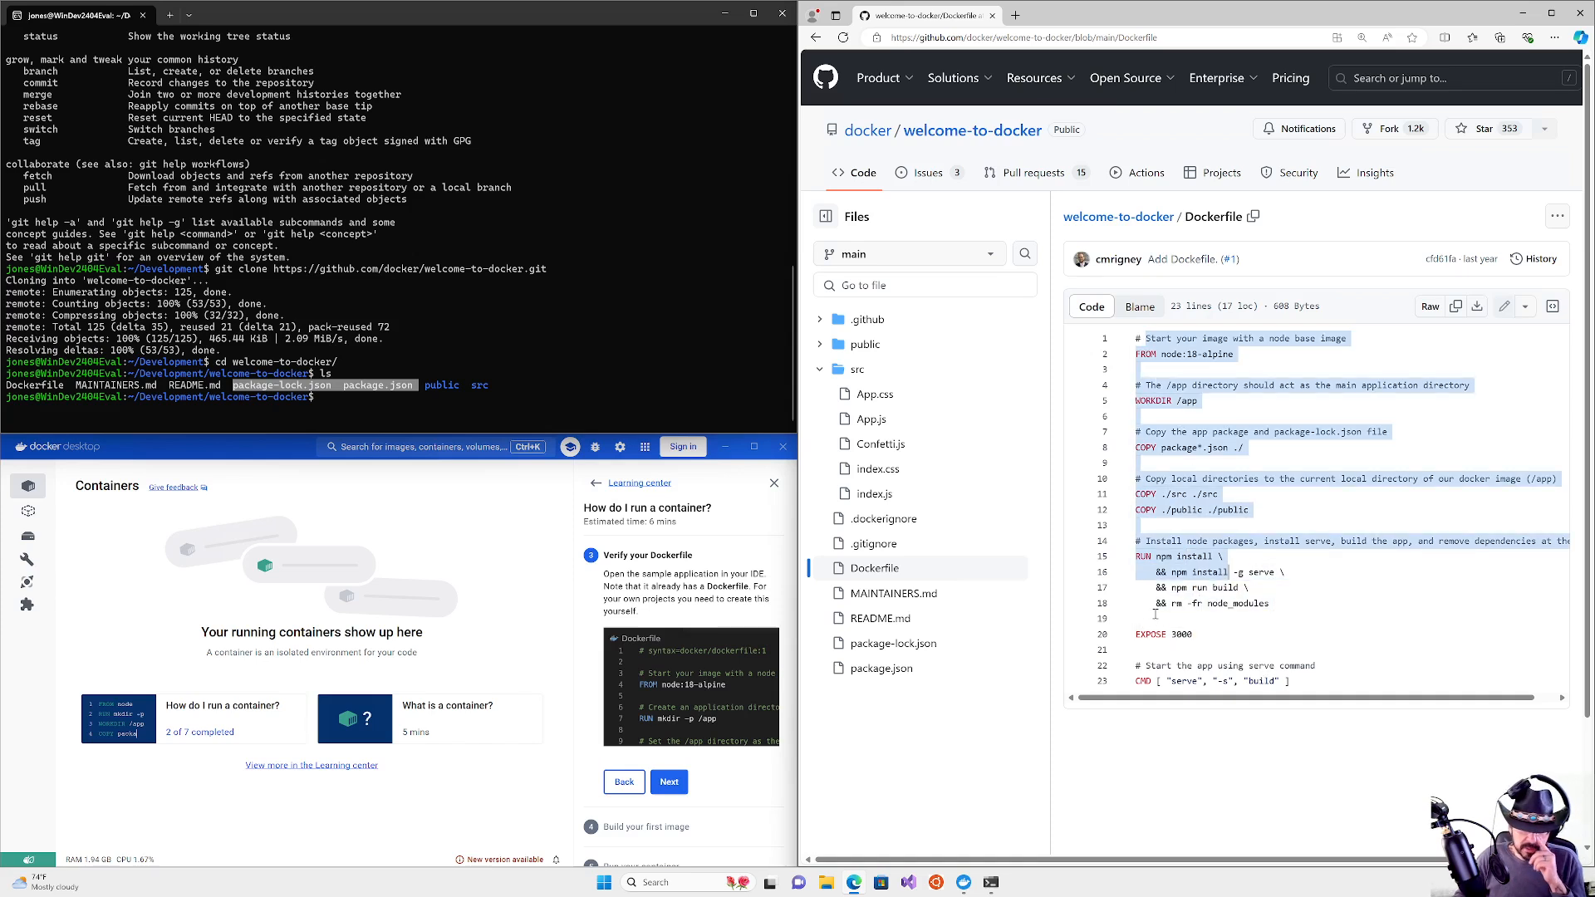
Step: Return to the welcome-to-docker repository's main page and copy the README's docker run command
left_click(716, 349)
key("BackSpace")
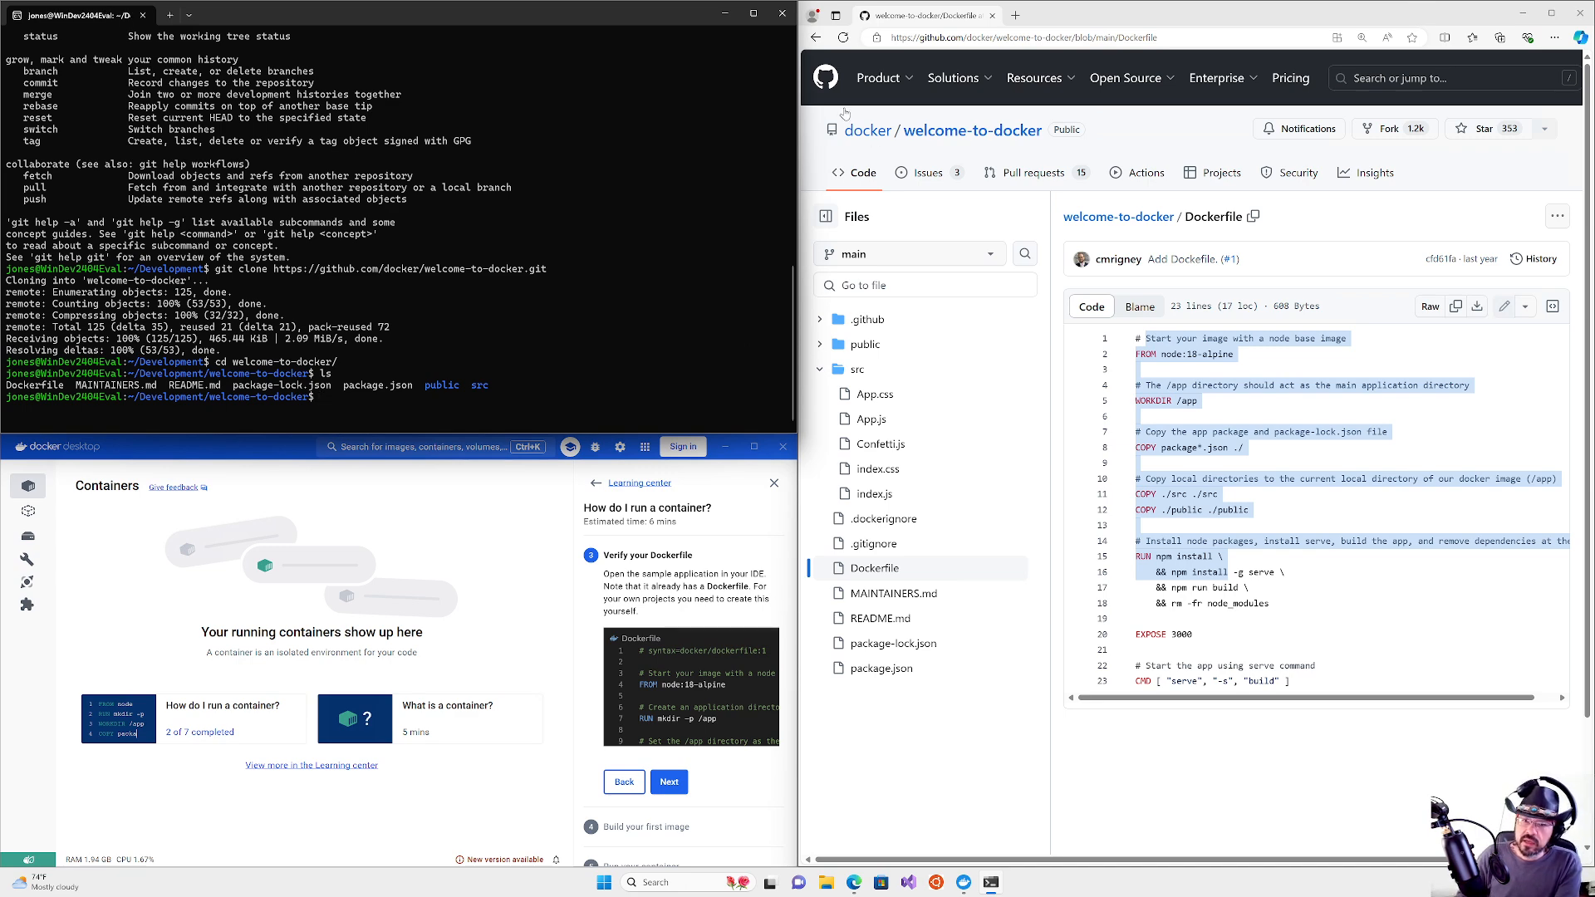
left_click(815, 37)
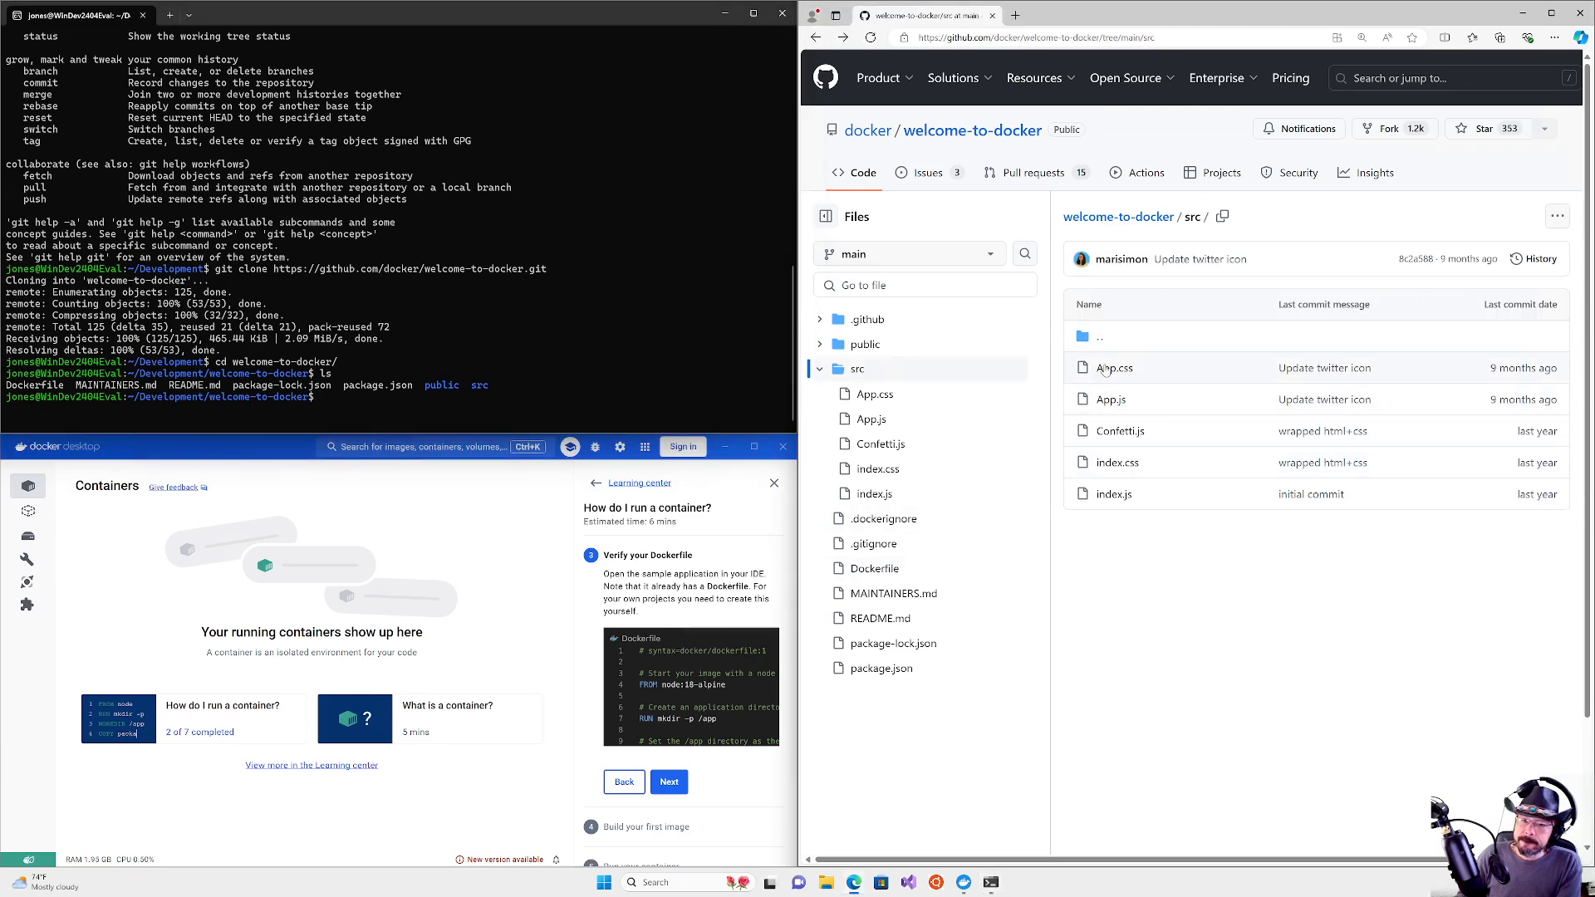
left_click(816, 38)
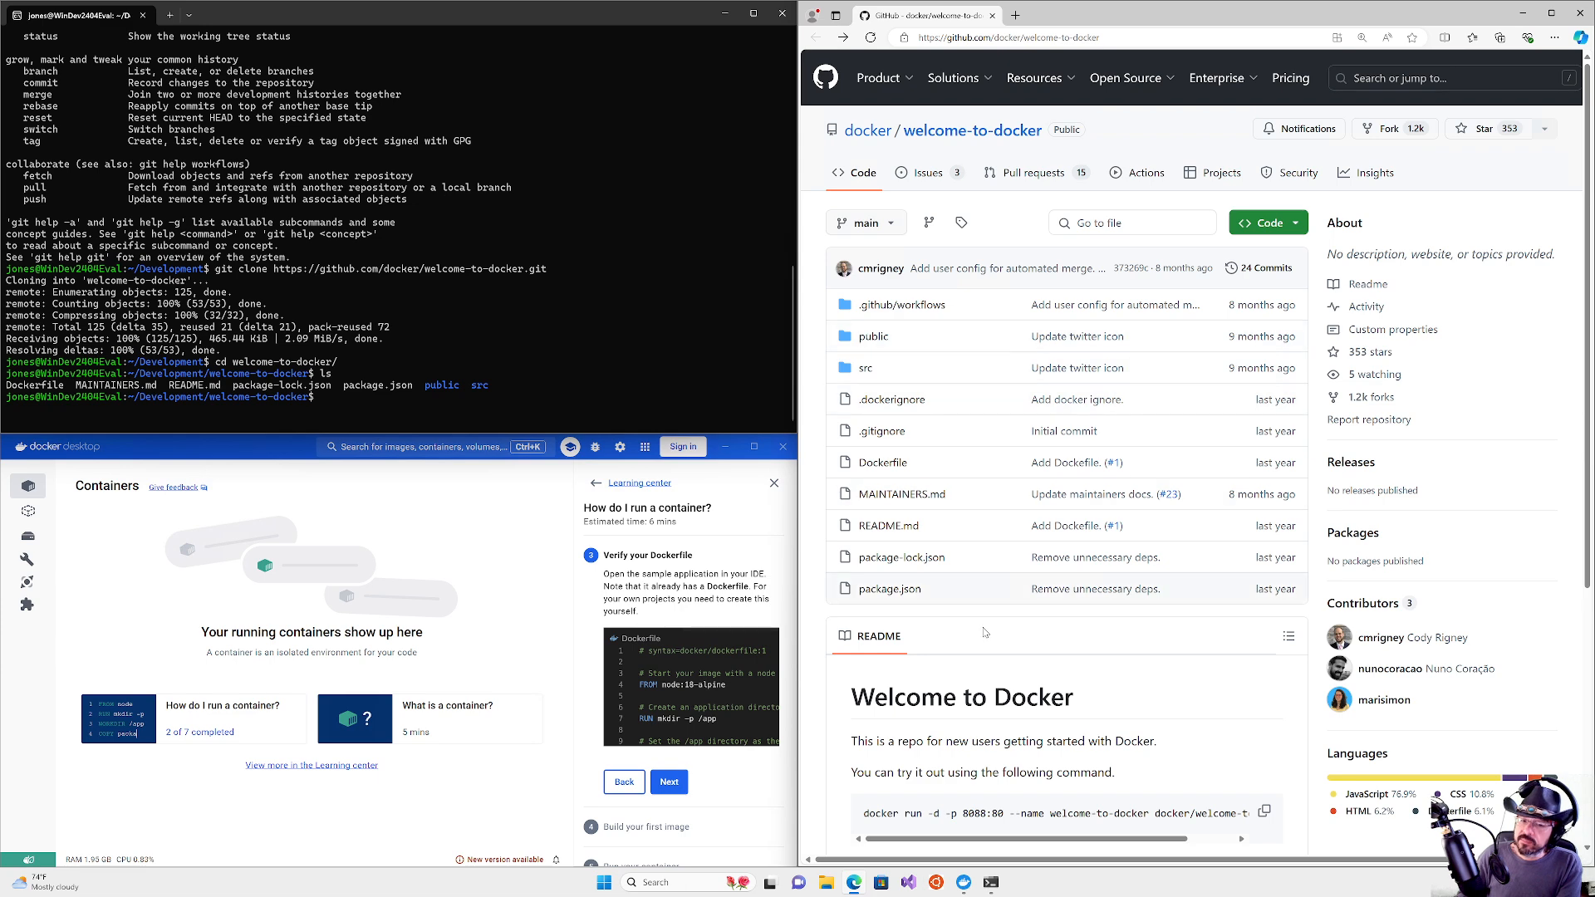
scroll(1184, 703, "down", 1)
left_click(1264, 749)
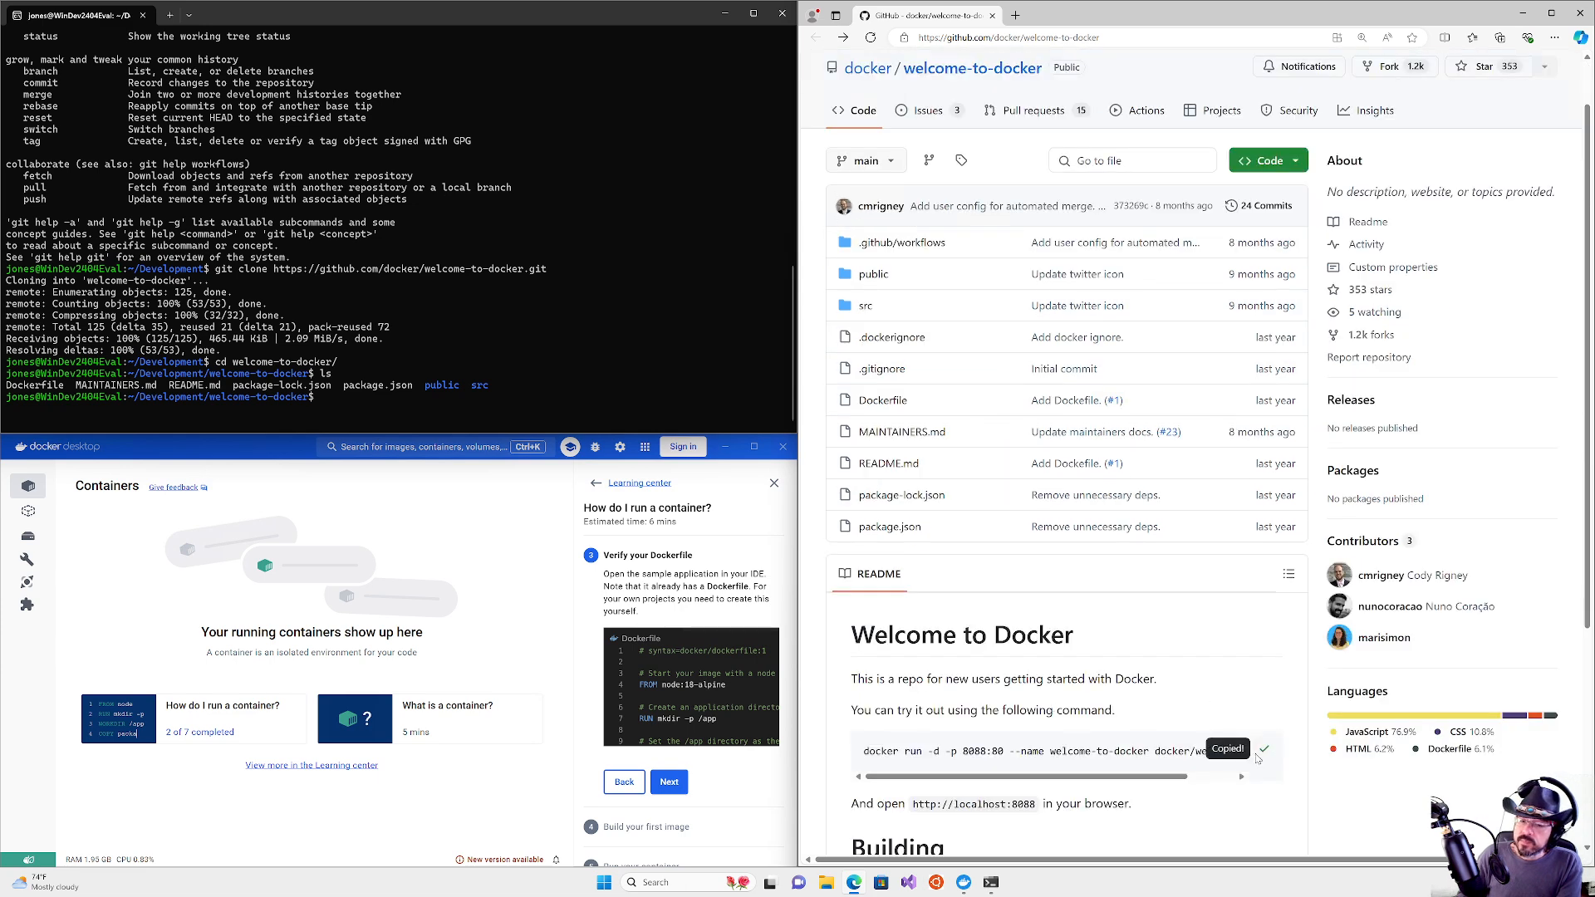
Step: Run docker run -d -p 8088:80 --name welcome-to-docker docker/welcome-to-docker in the Ubuntu terminal and allow Docker Desktop Backend network access
left_click(488, 311)
key("ctrl+v")
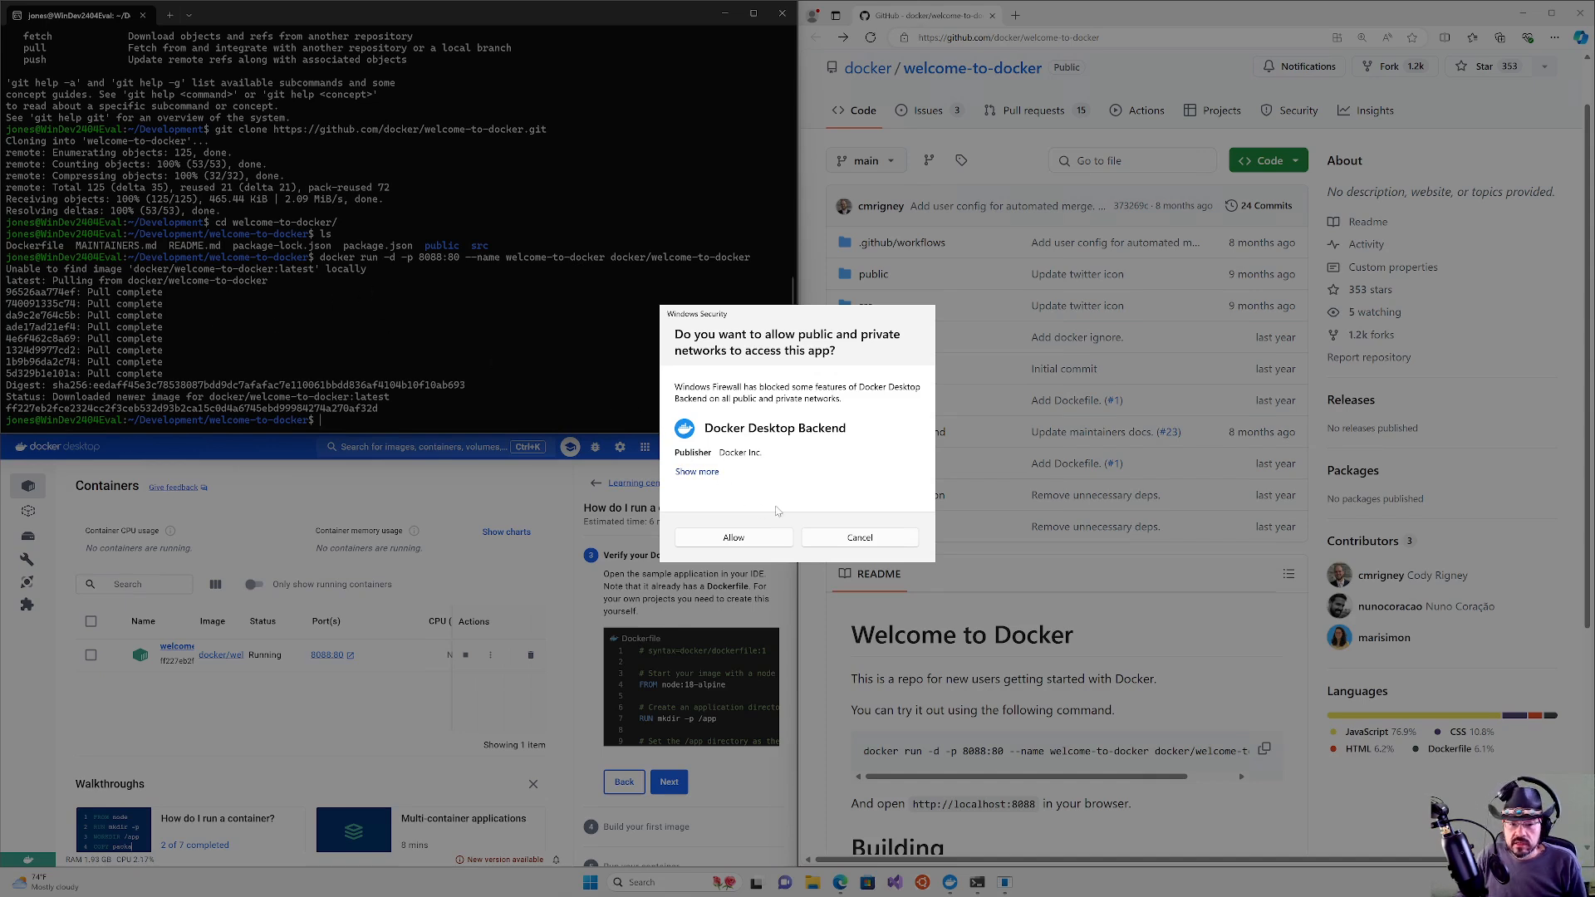
left_click(734, 537)
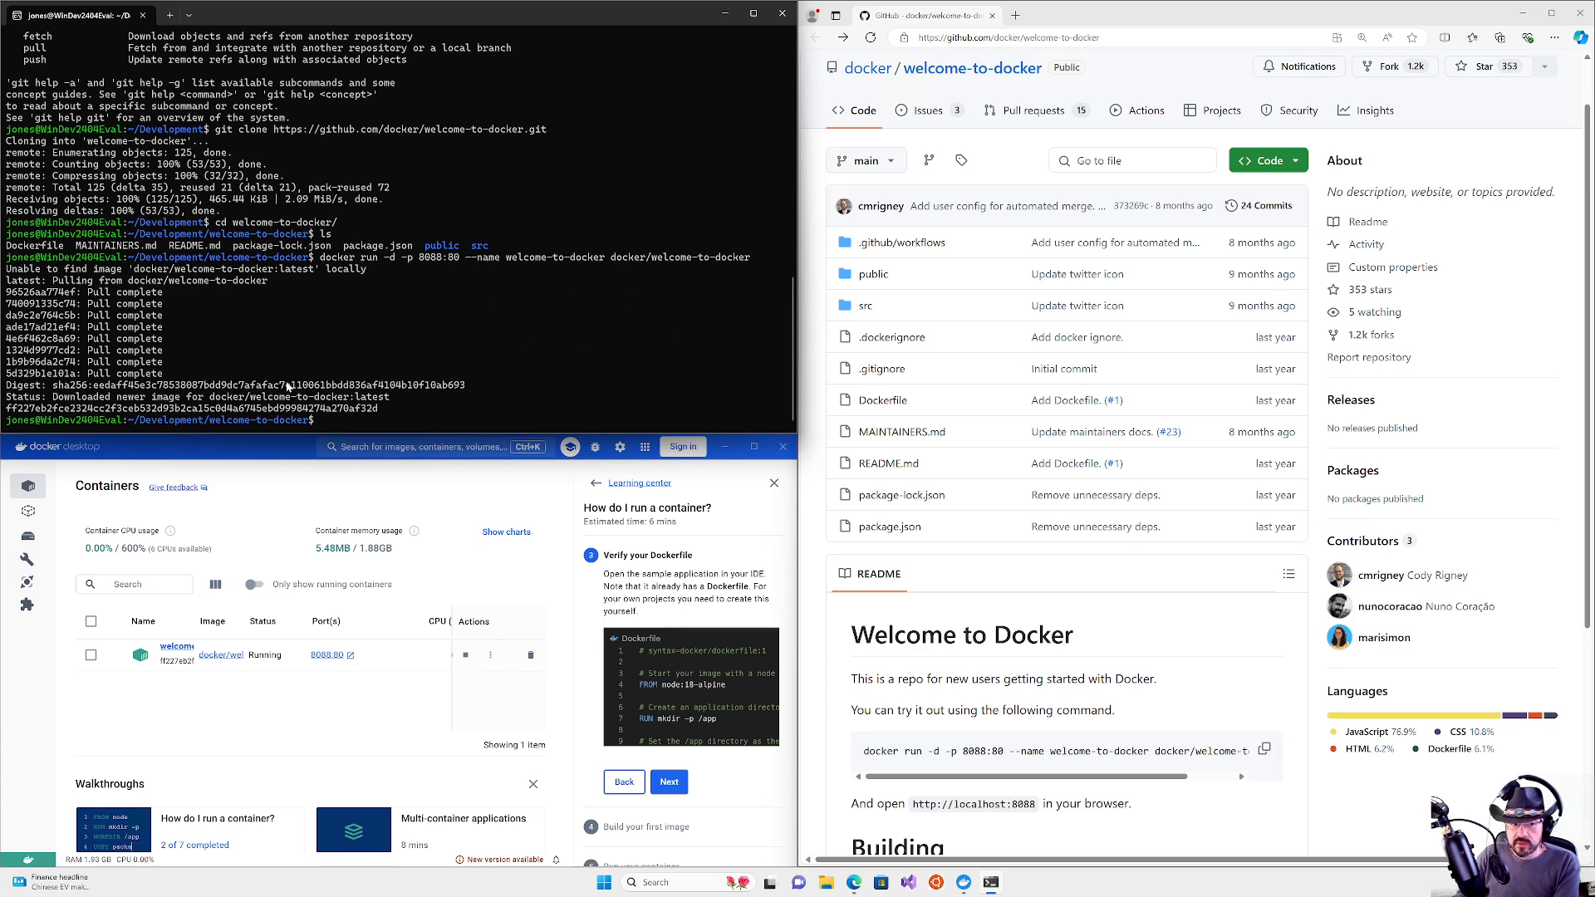
Step: Review the options and image name of the executed docker run command in the terminal
left_click_drag(345, 255, 716, 262)
left_click(368, 249)
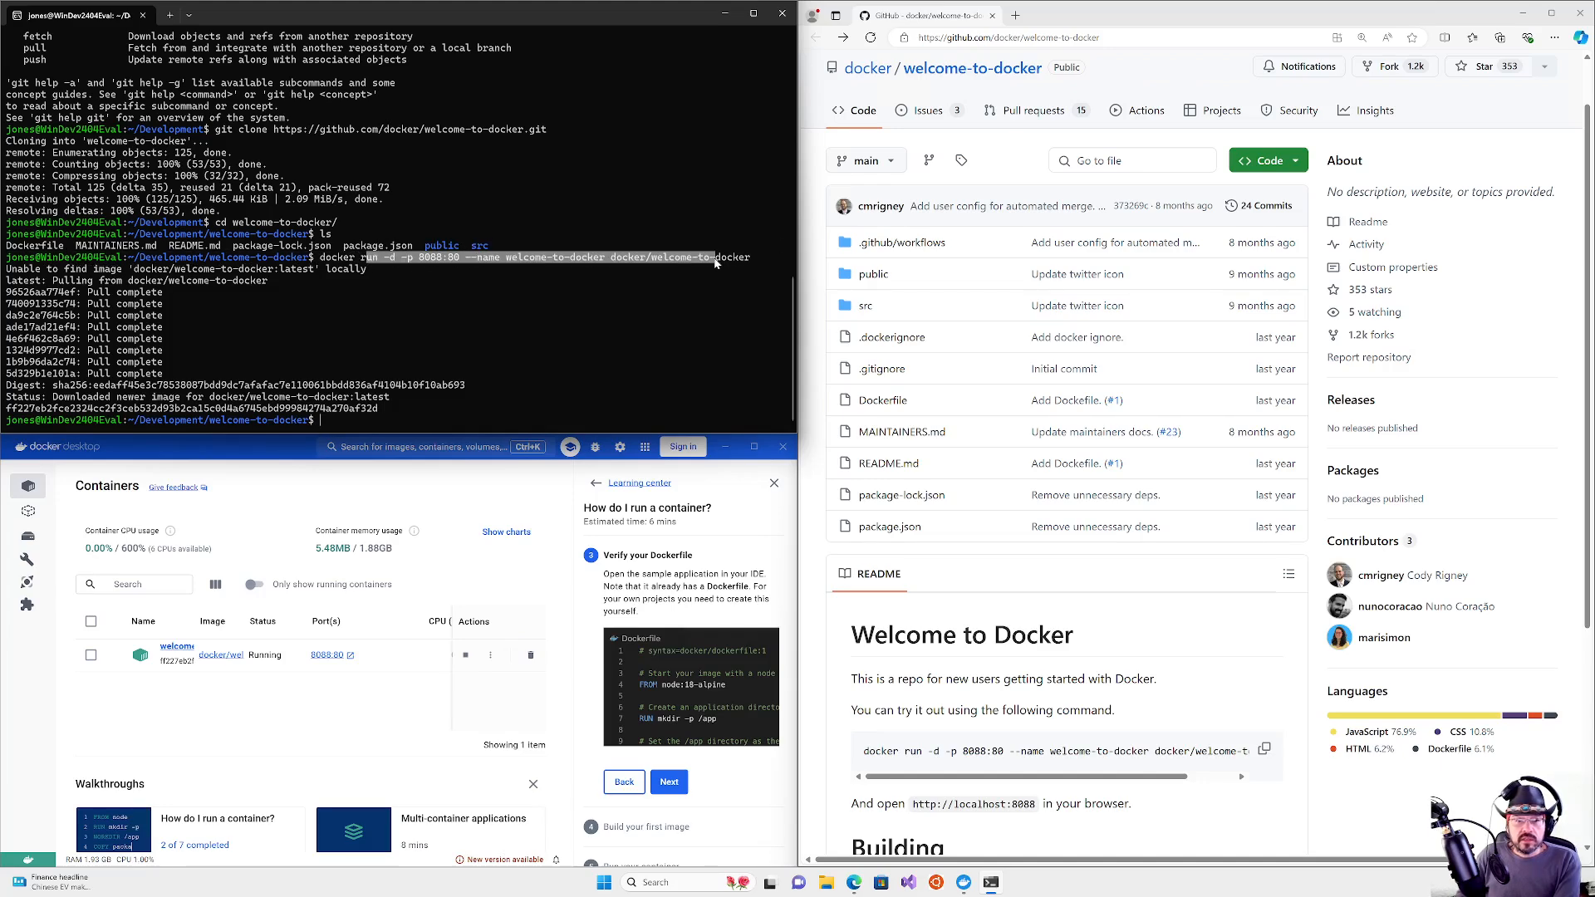
left_click(533, 259)
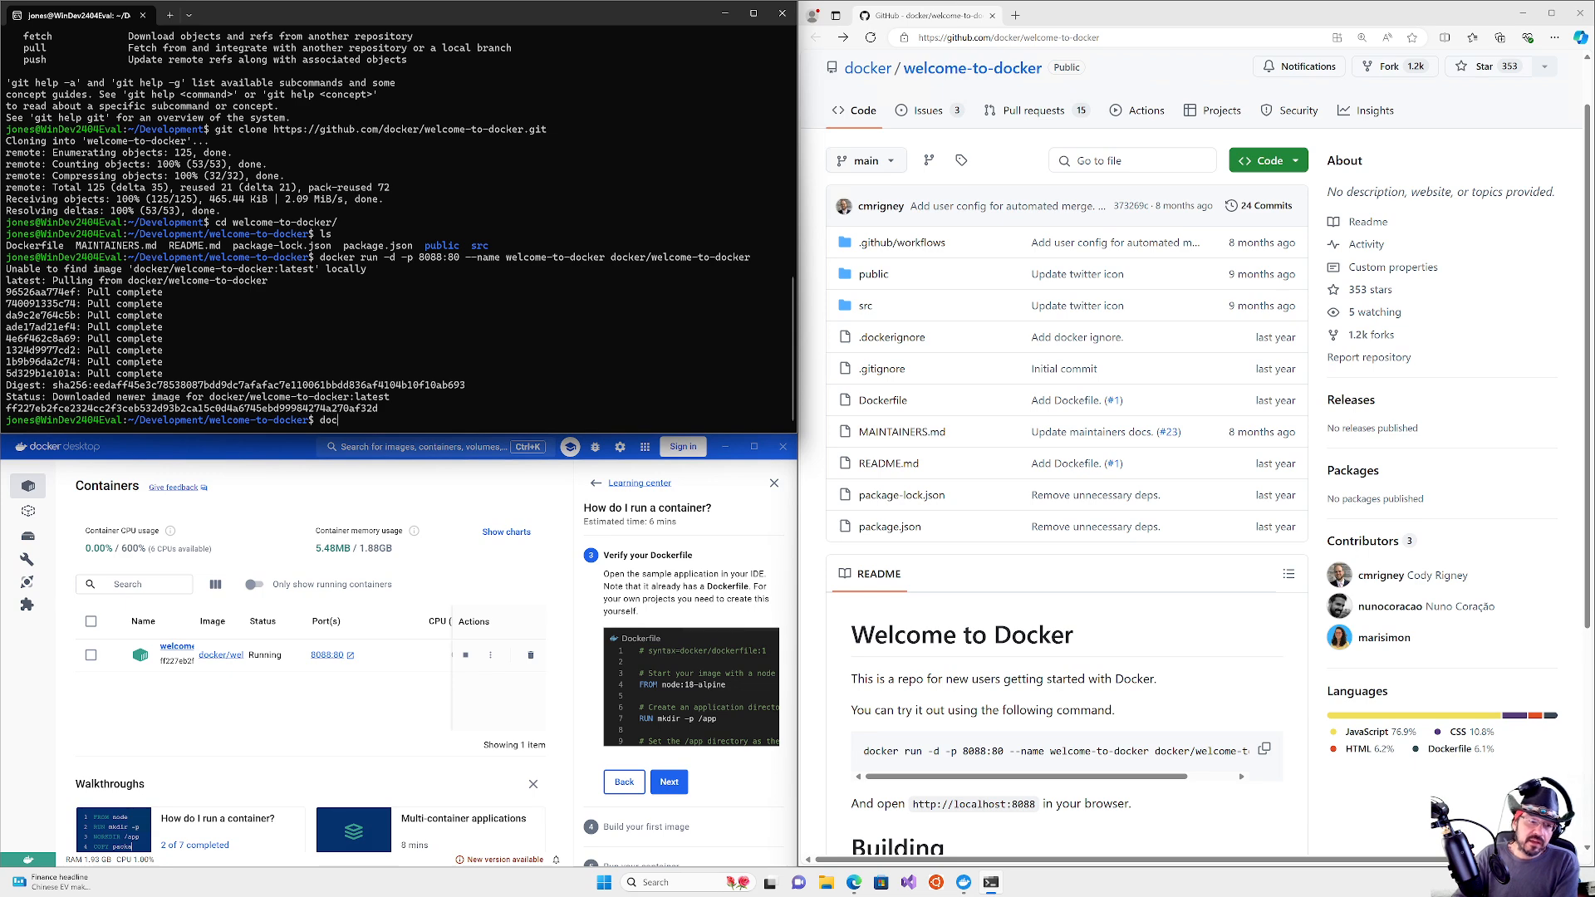
Step: Open the welcome-to-docker container's details in Docker Desktop and examine its logs and inspection JSON, including the port bindings
left_click(92, 655)
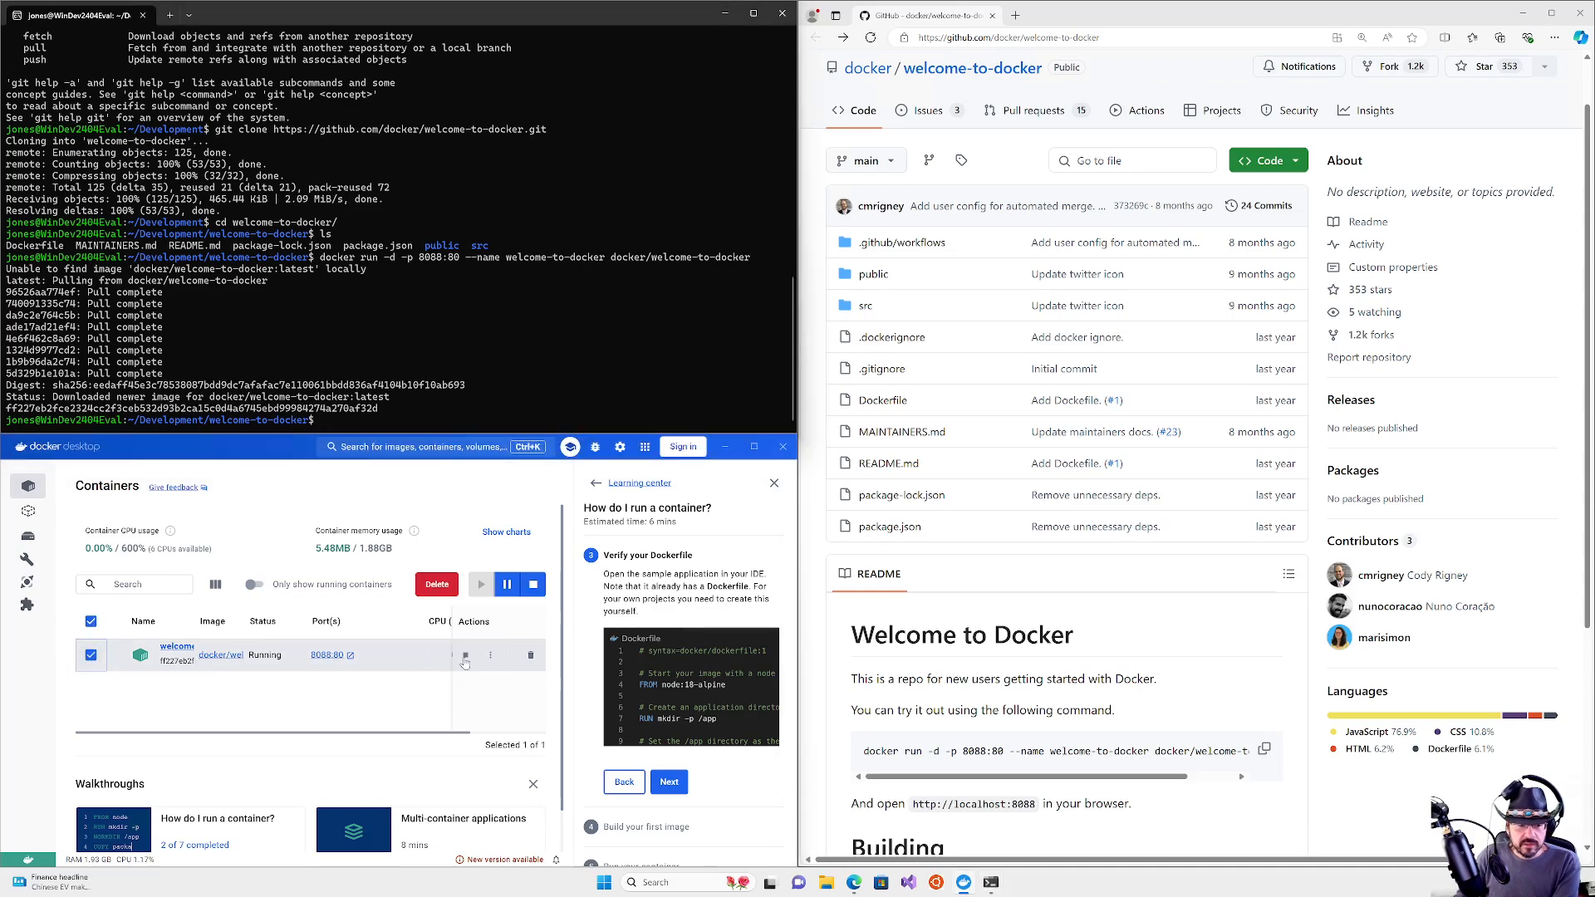
left_click(177, 647)
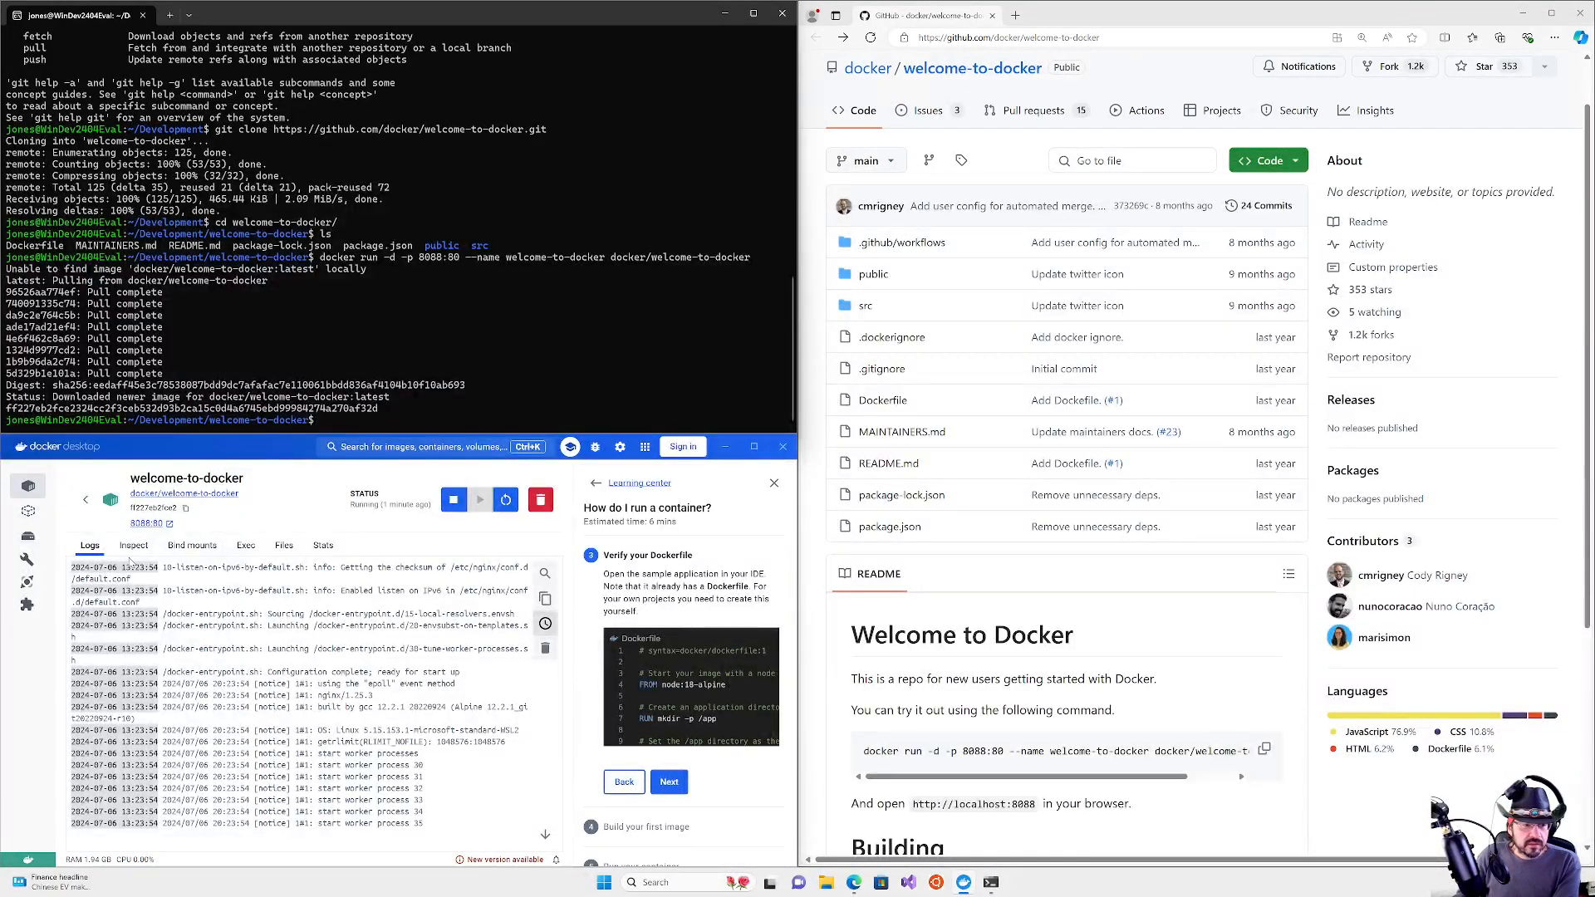
left_click(133, 545)
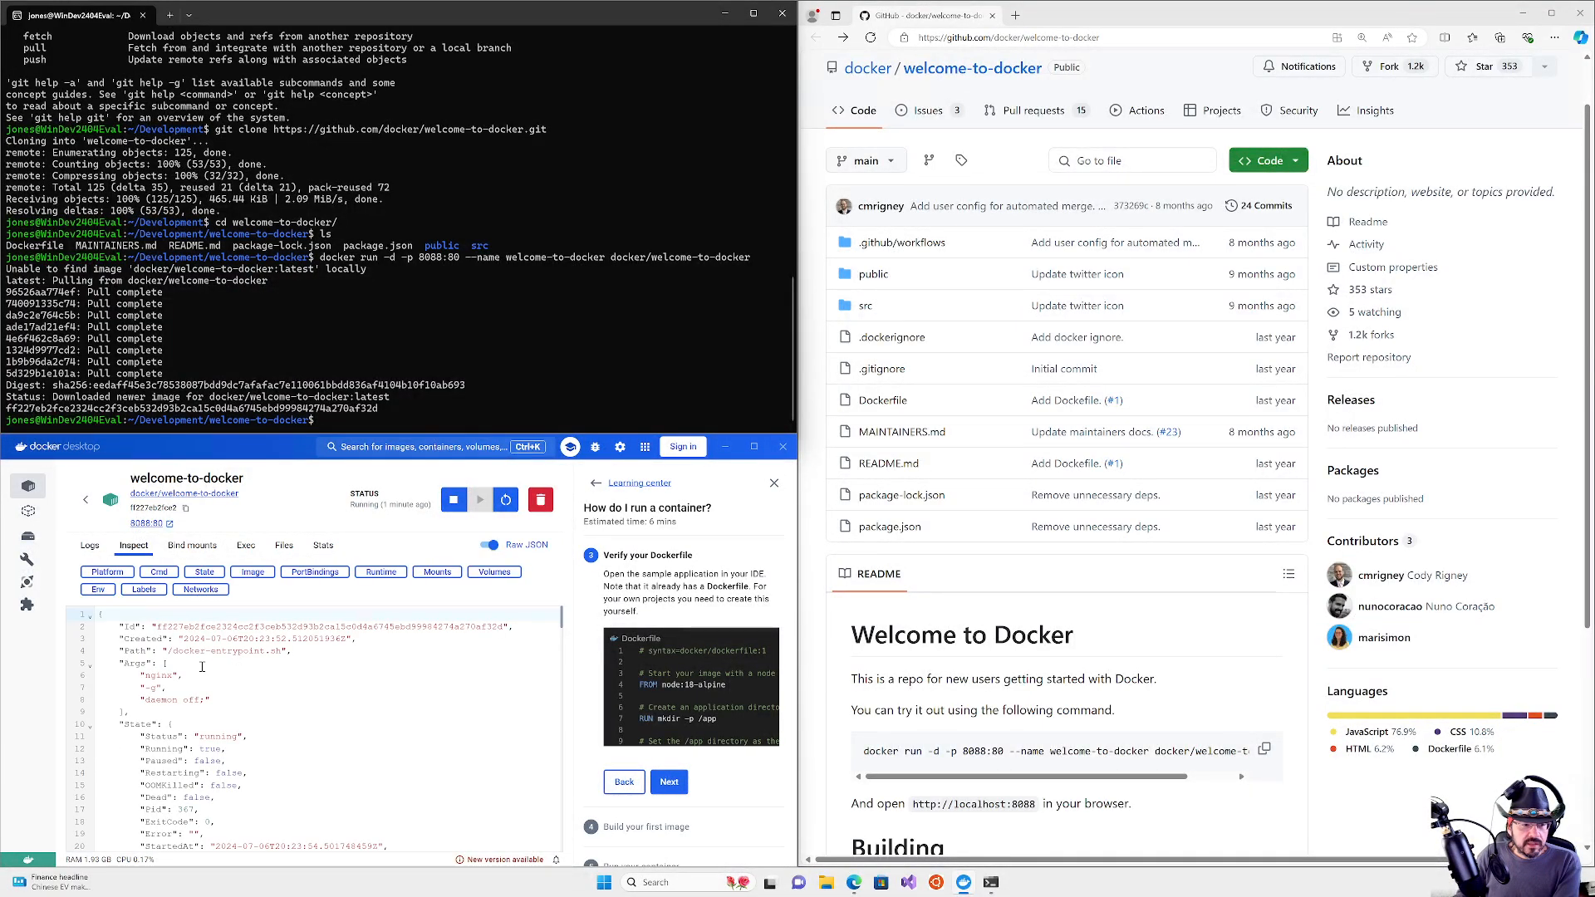
scroll(212, 720, "down", 5)
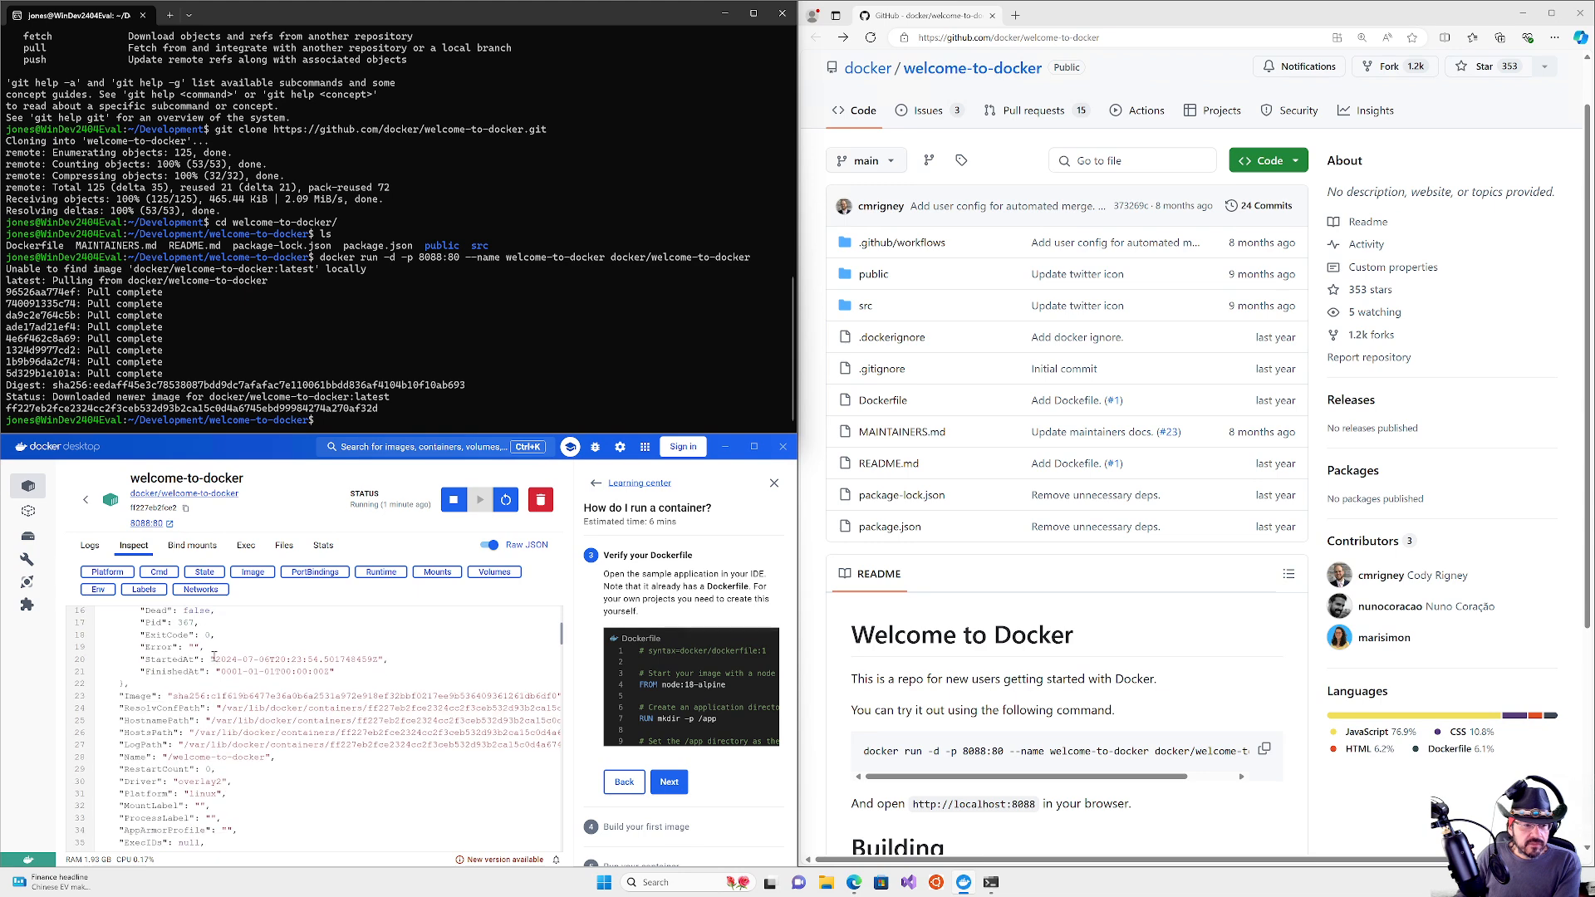
scroll(224, 696, "down", 15)
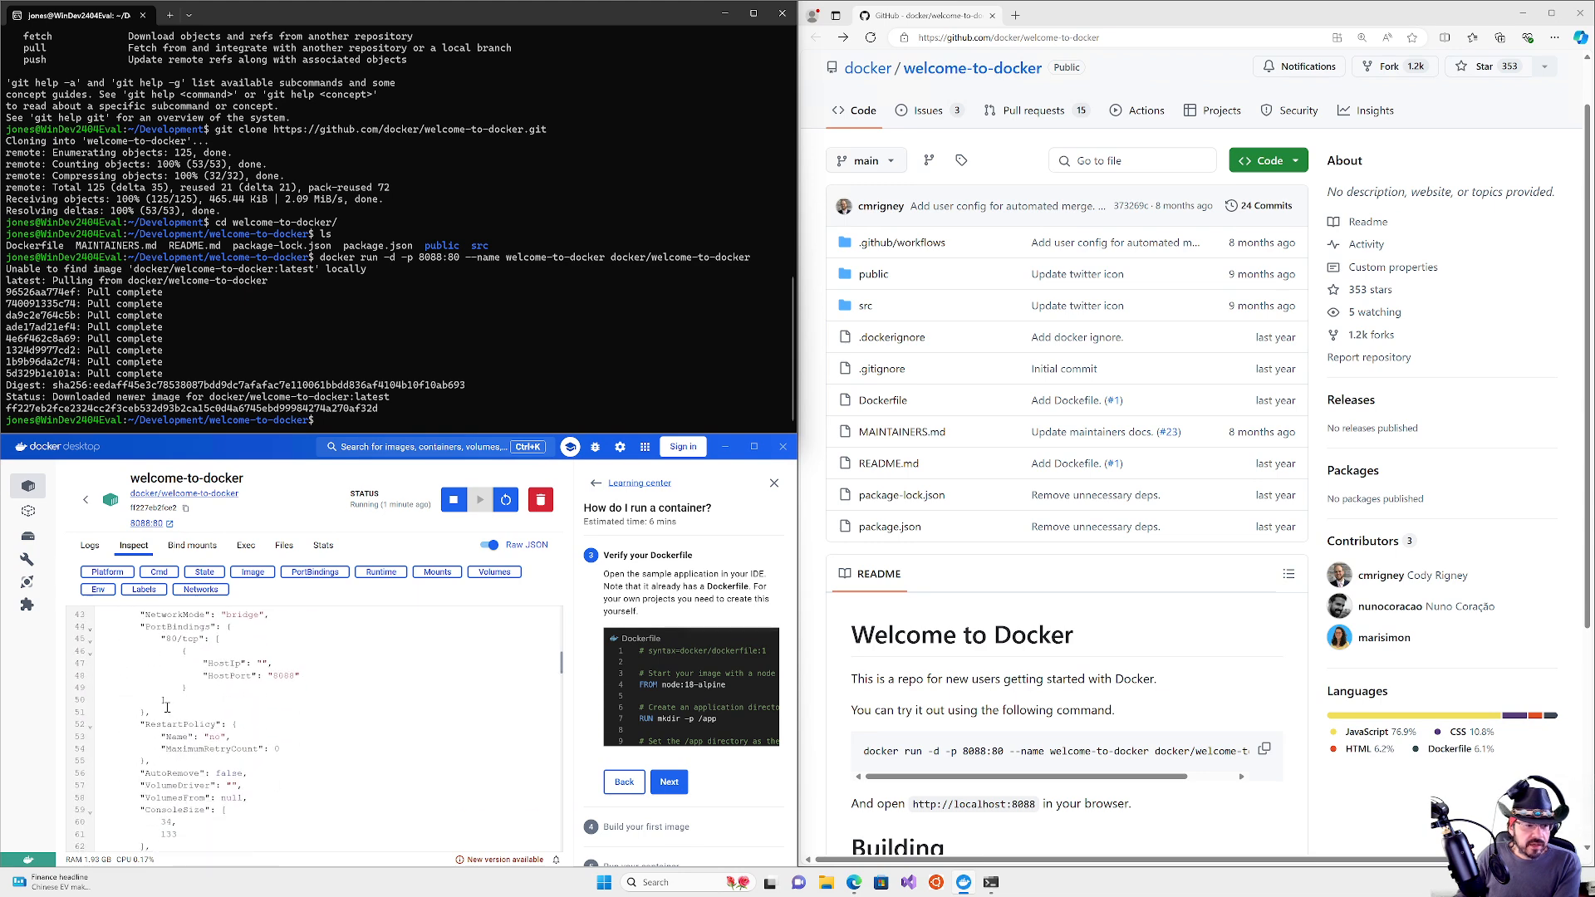
scroll(166, 720, "down", 20)
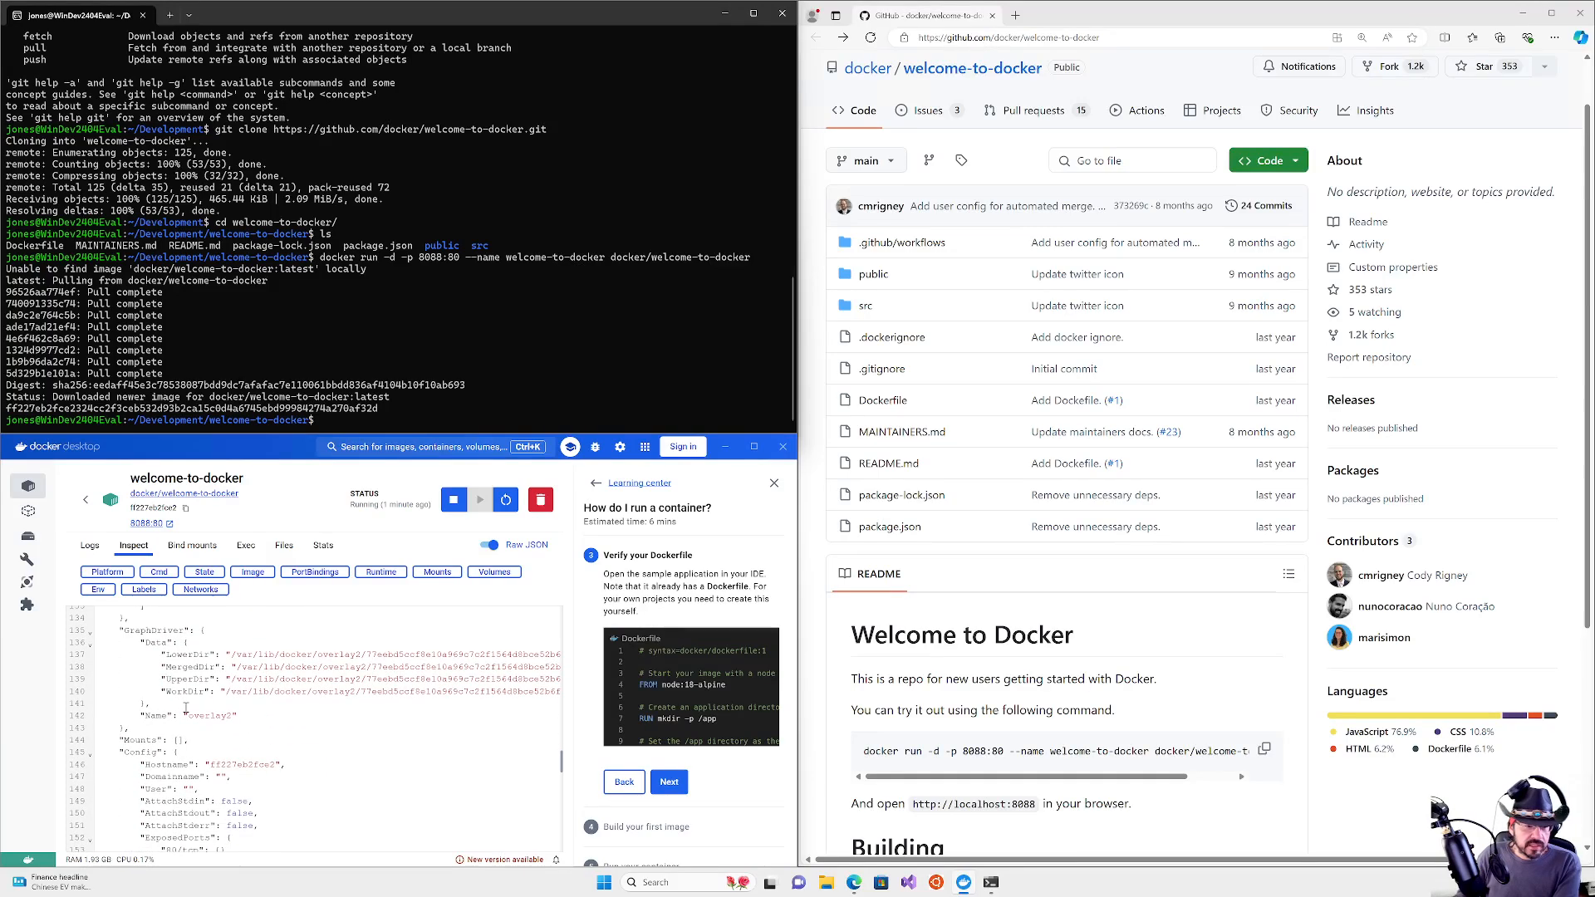
scroll(320, 722, "up", 5)
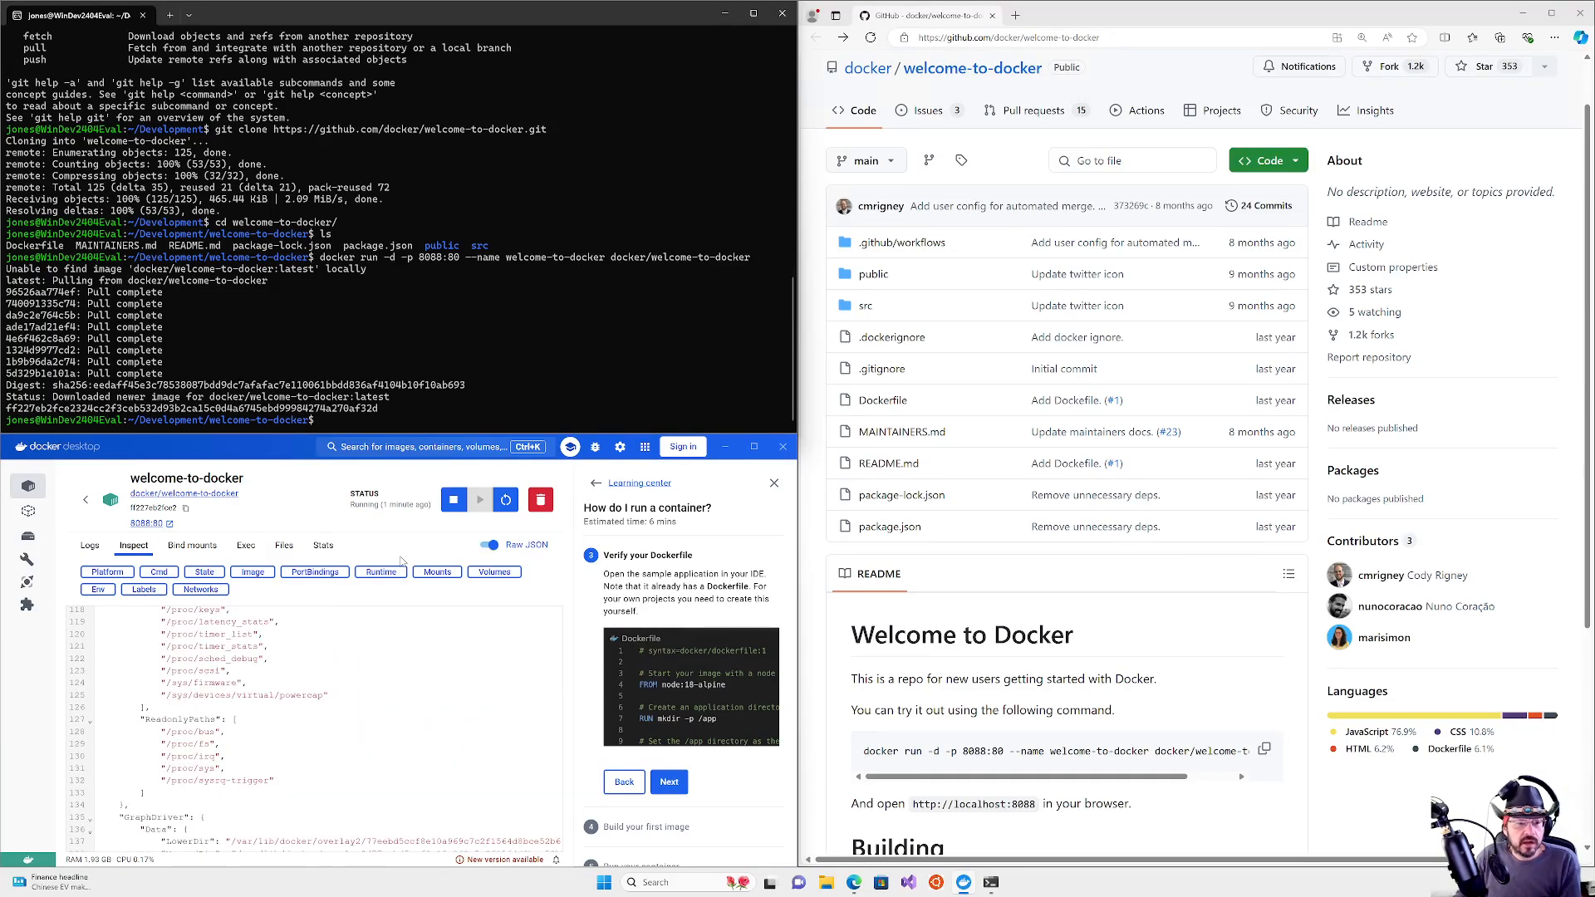
Step: Review the container's bind mounts, Exec shell, statistics and file system listing
left_click(202, 548)
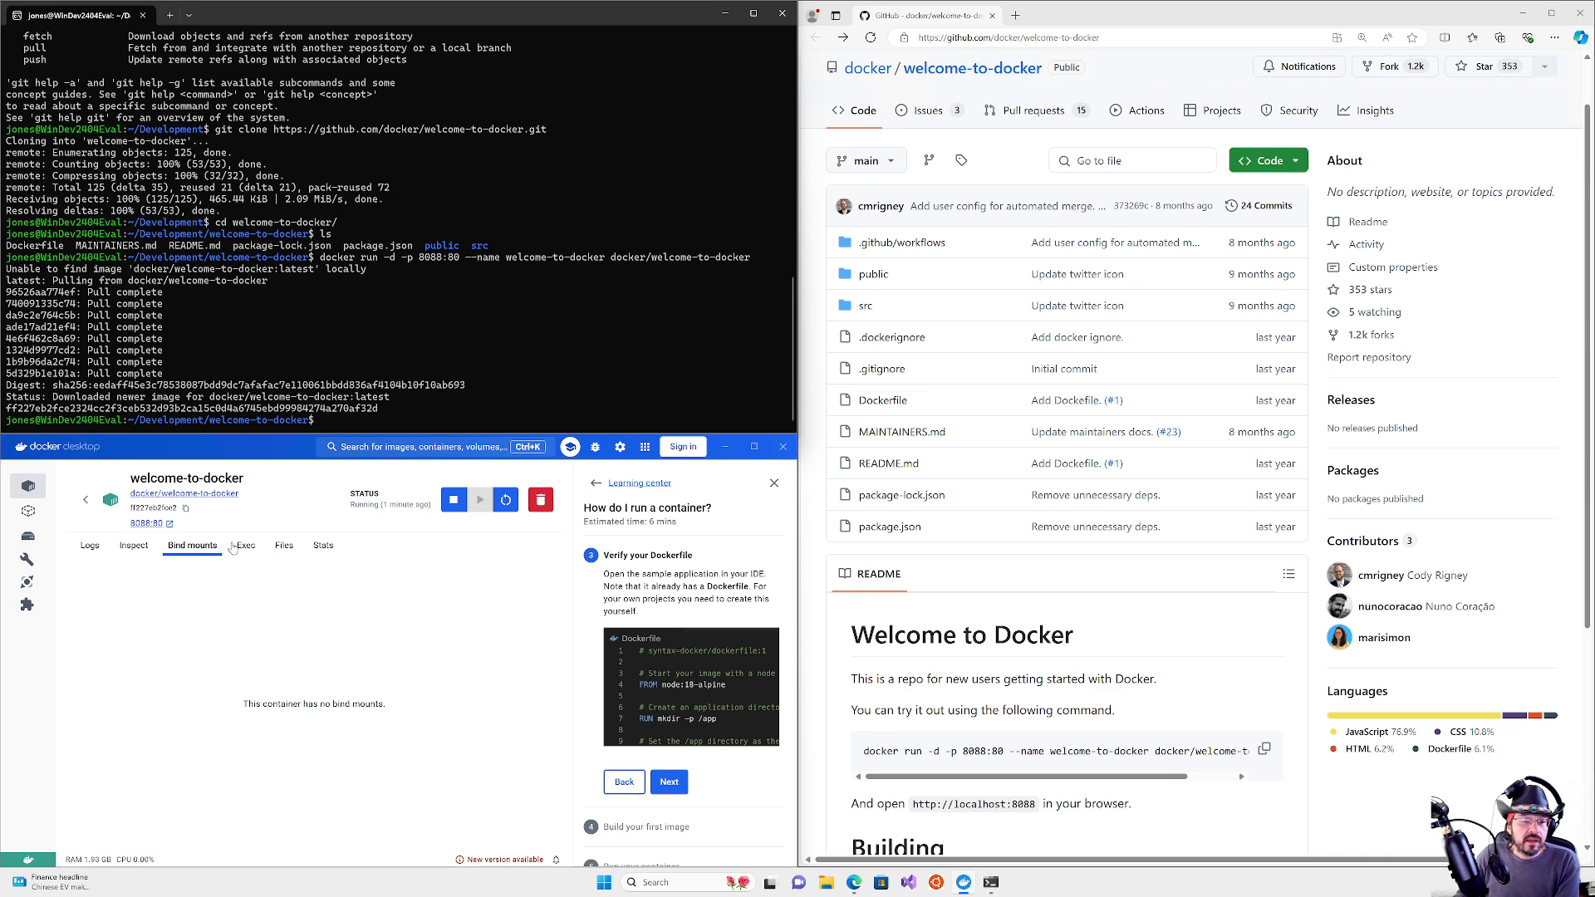
left_click(245, 545)
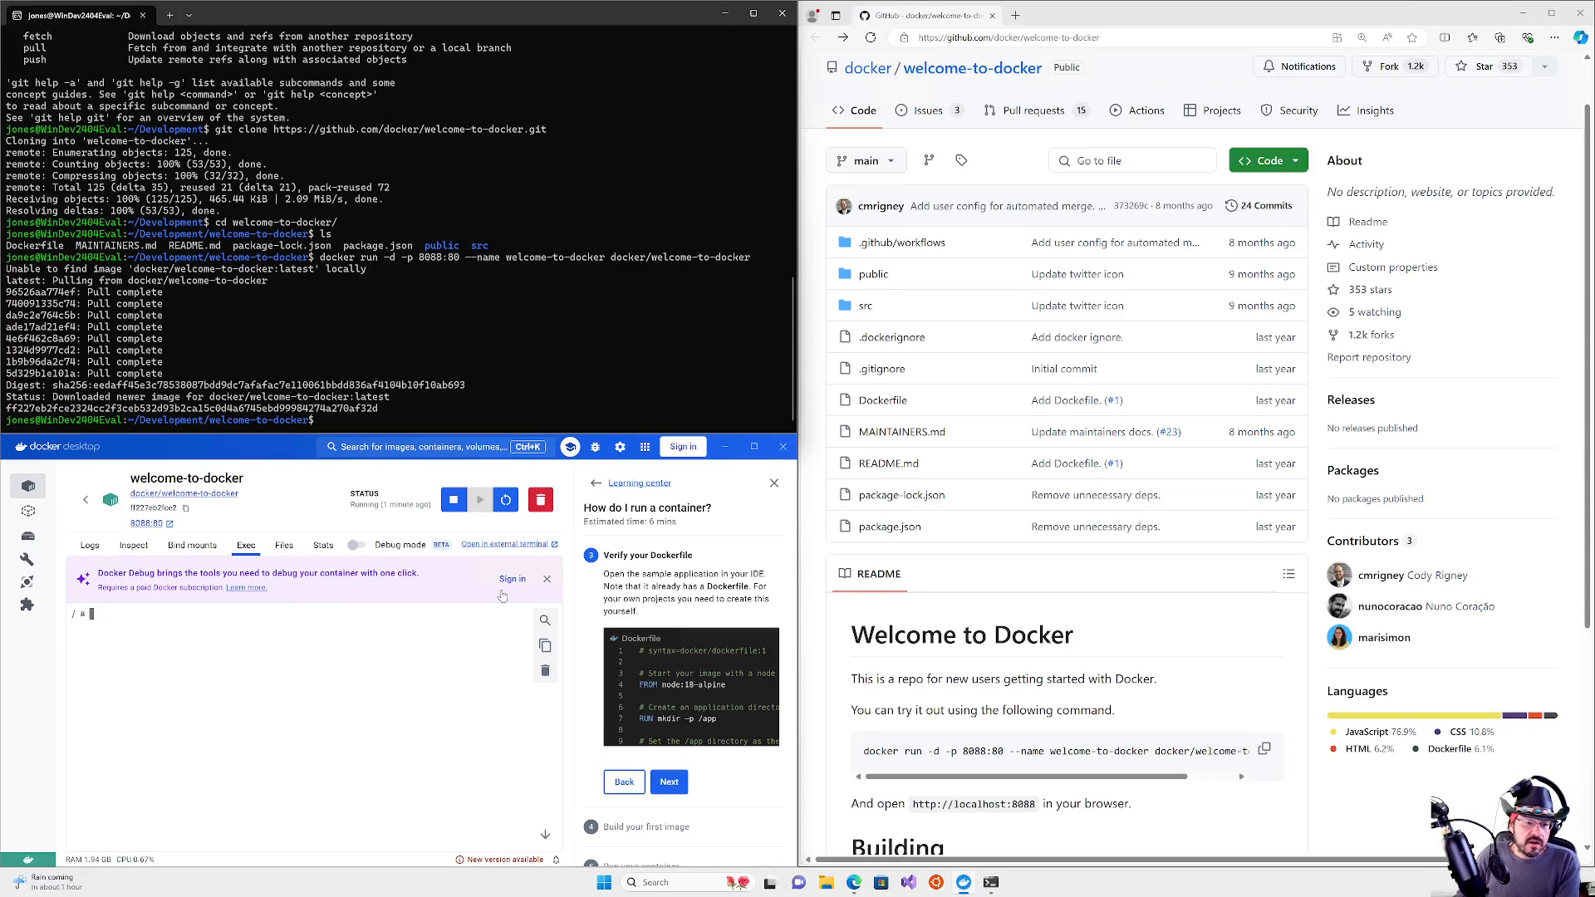
left_click(323, 546)
left_click(284, 545)
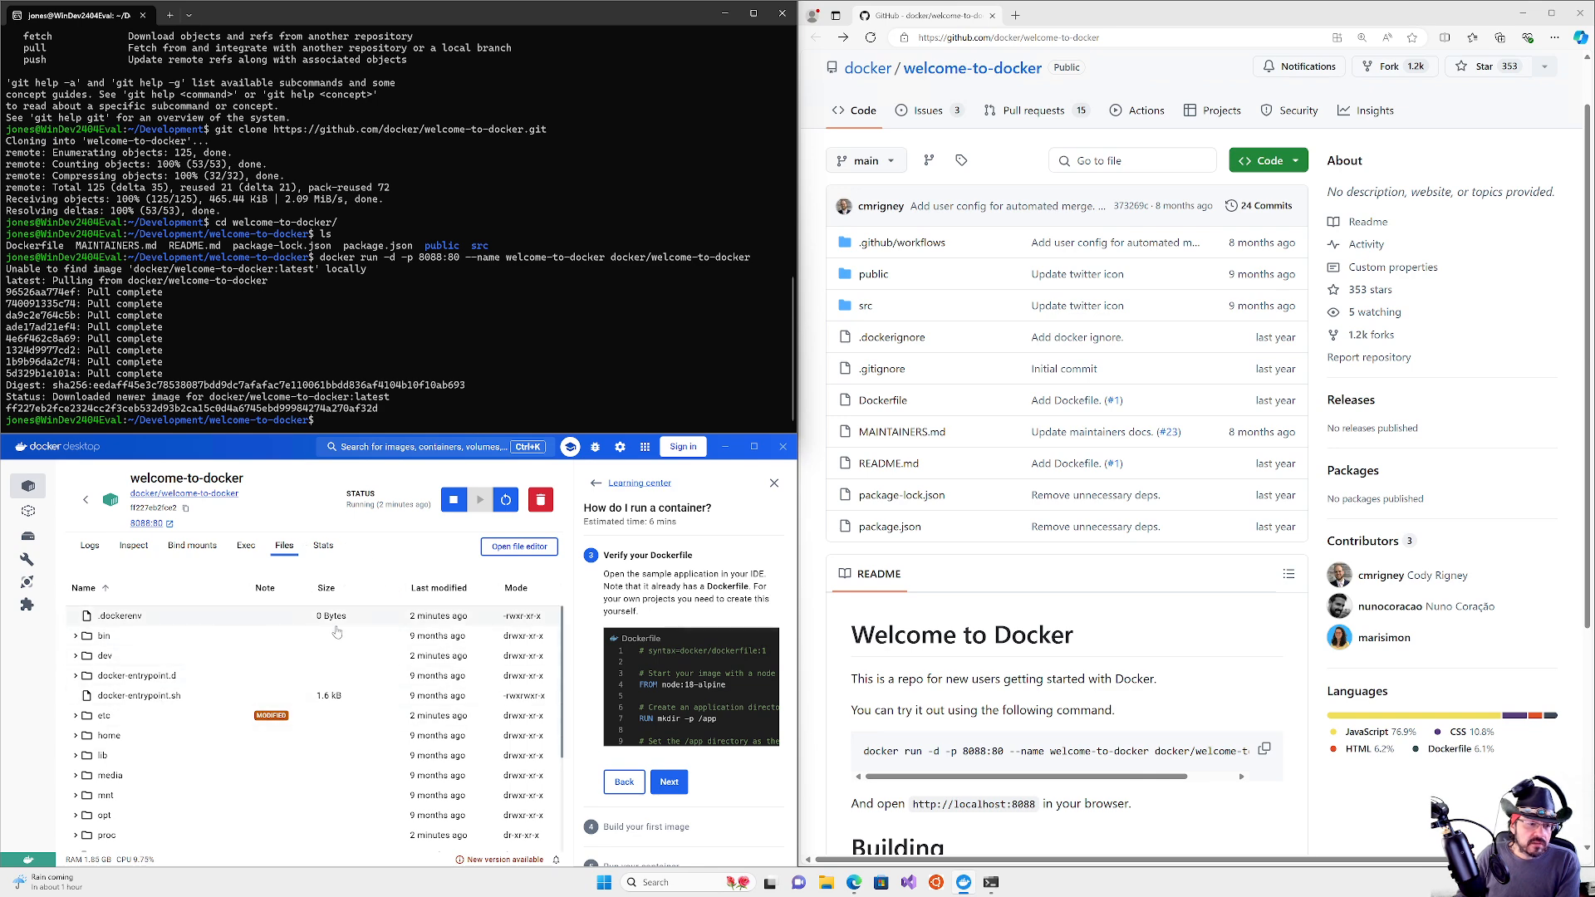
scroll(163, 690, "down", 1)
scroll(162, 689, "up", 2)
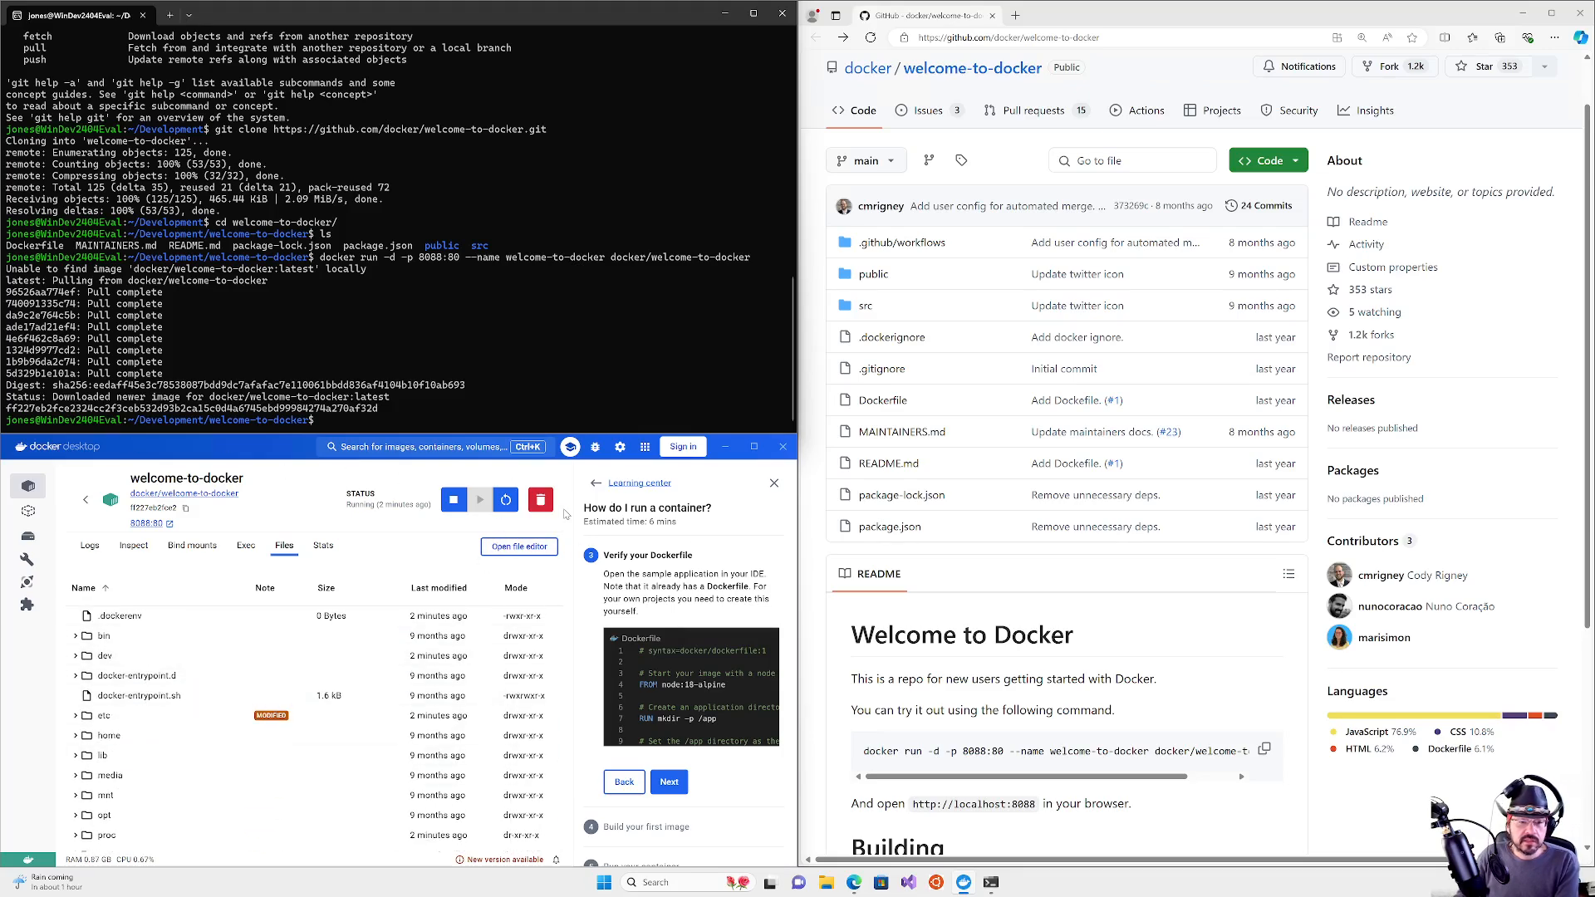
Step: Stop the welcome-to-docker container, start it again and show its logs
left_click(452, 500)
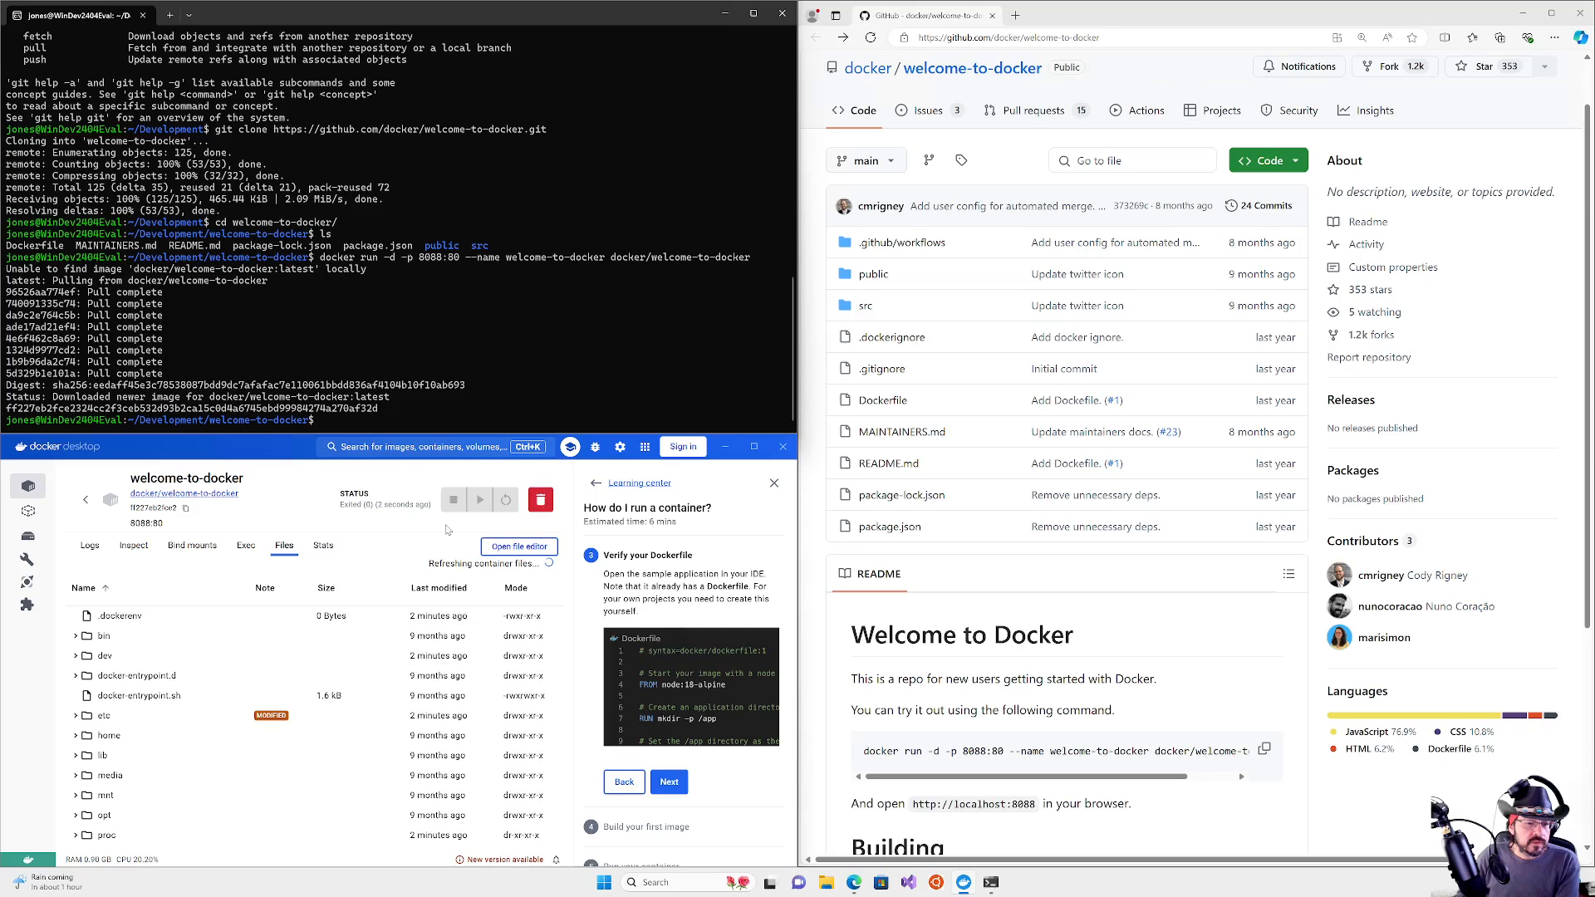
left_click(482, 500)
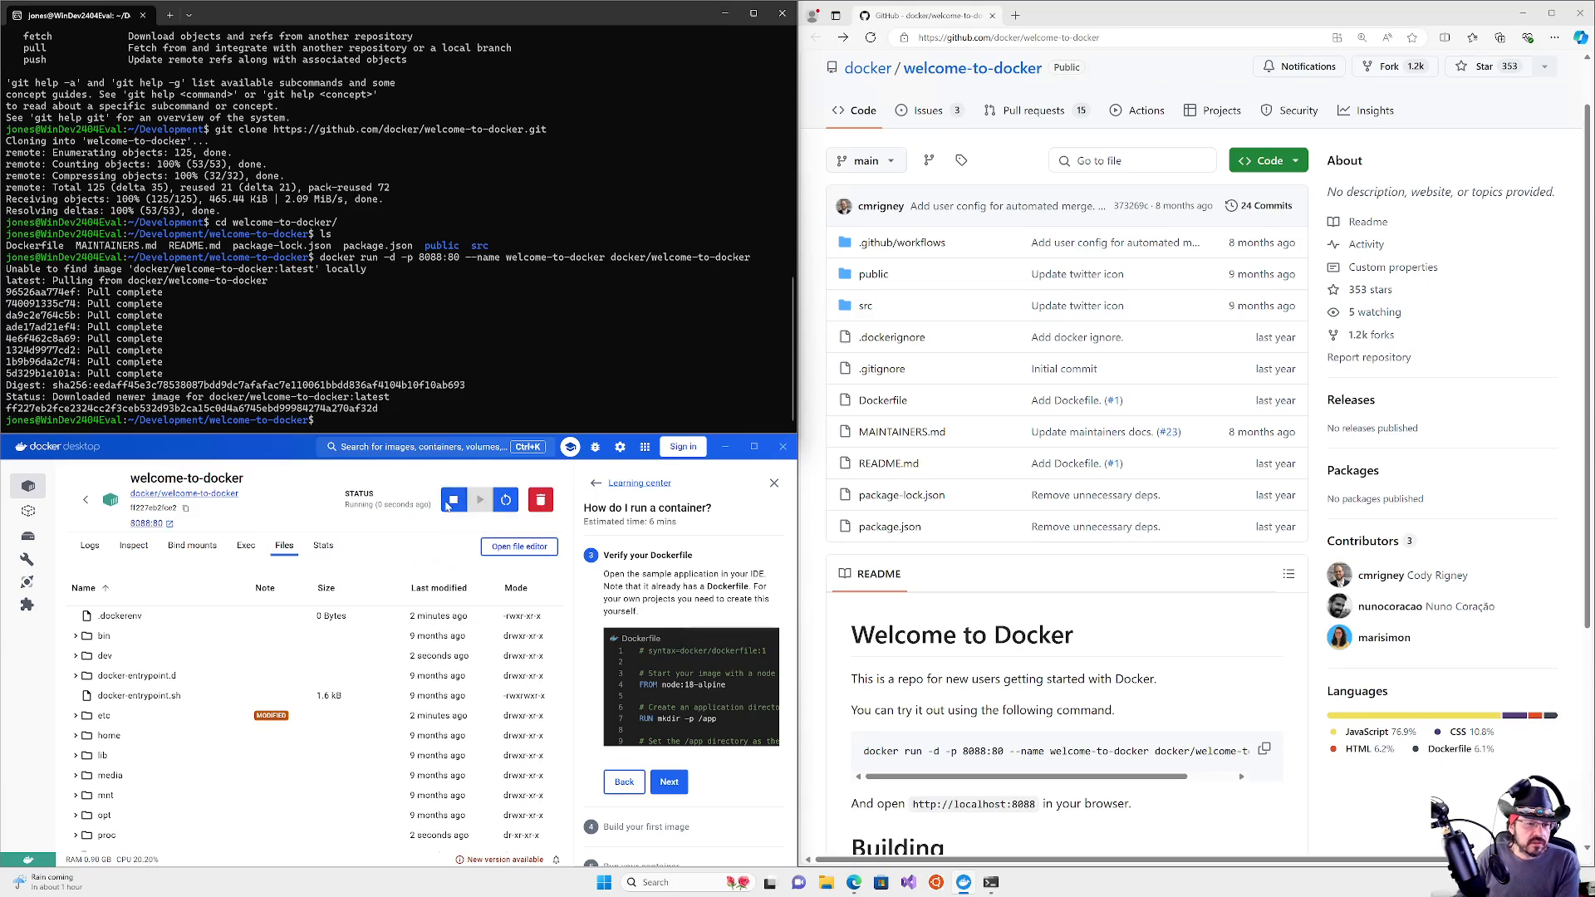
left_click(89, 546)
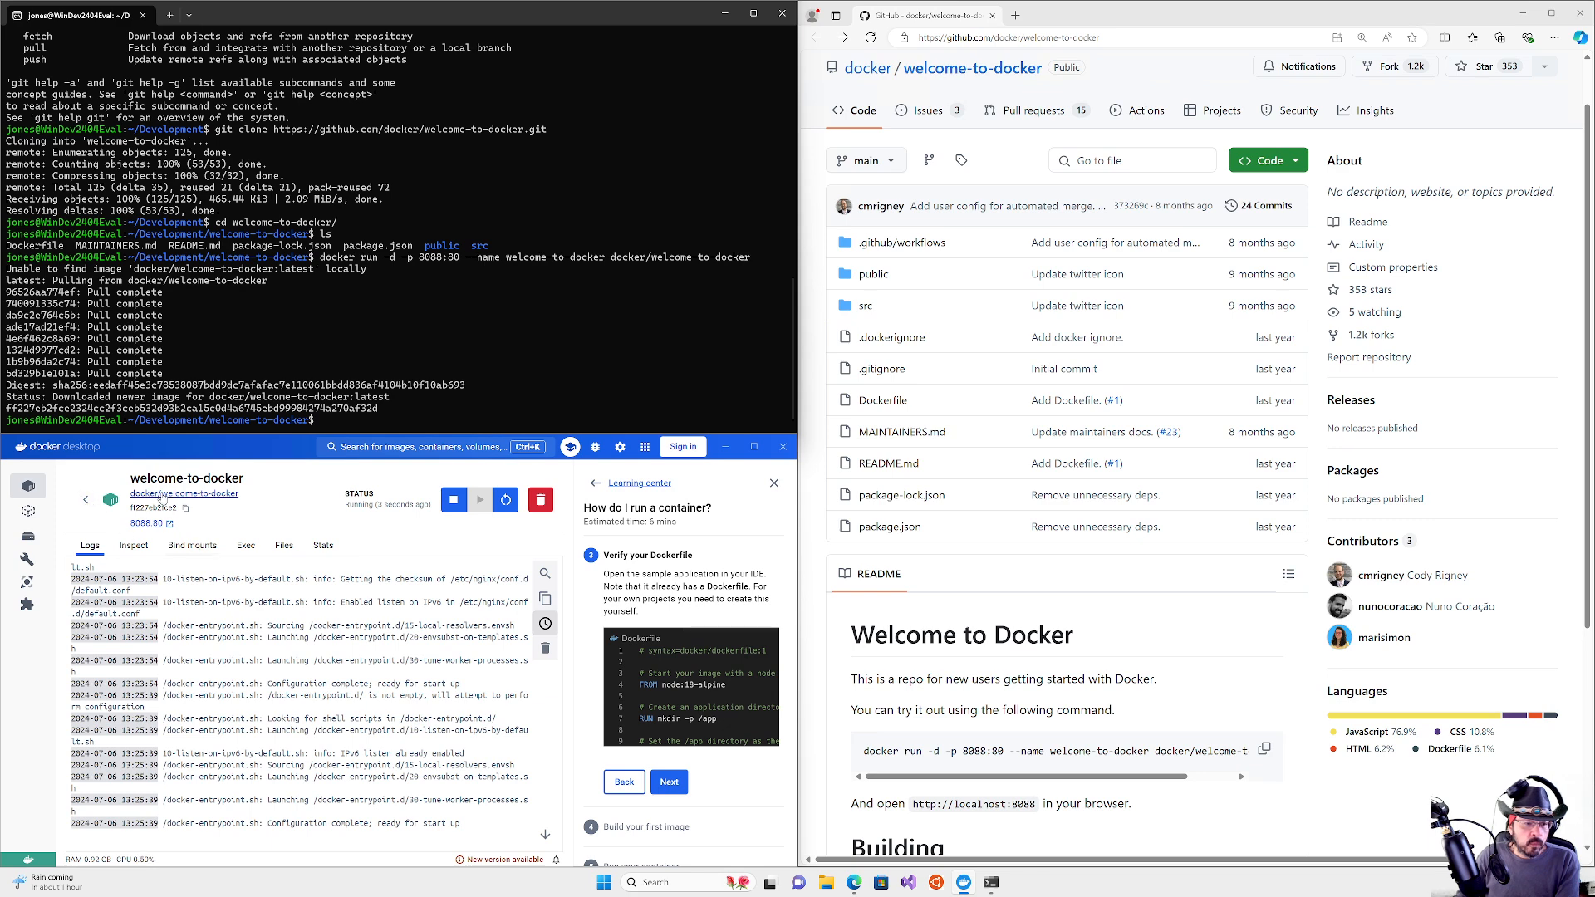
Step: View the container's web page through its 8088:80 port link, close it, and review the README's Building section
left_click(149, 529)
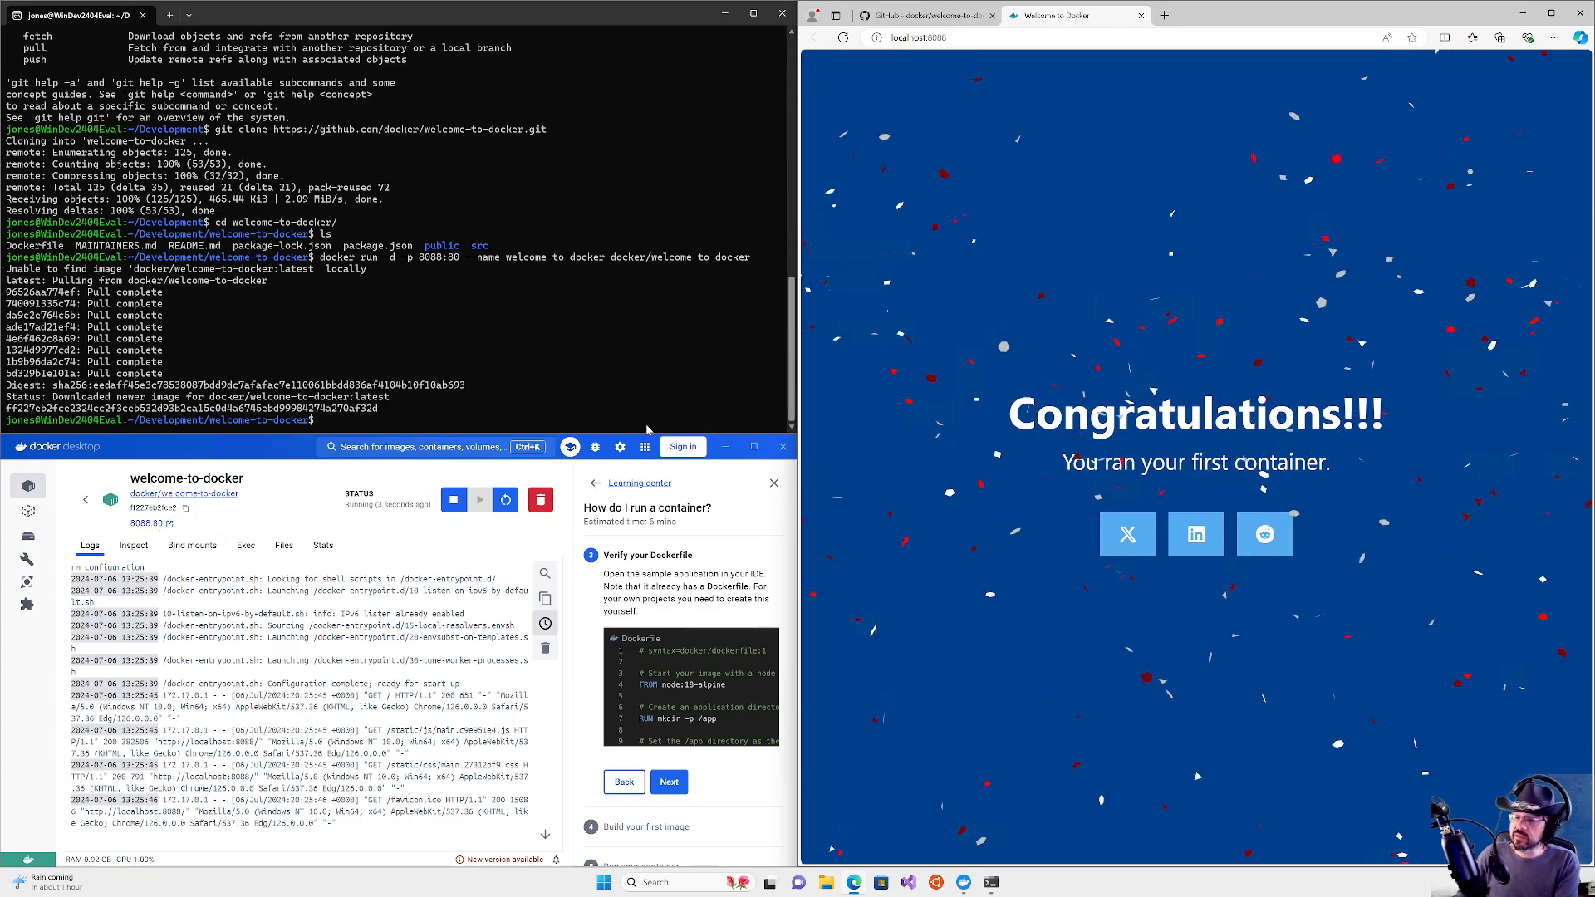
key("ctrl+w")
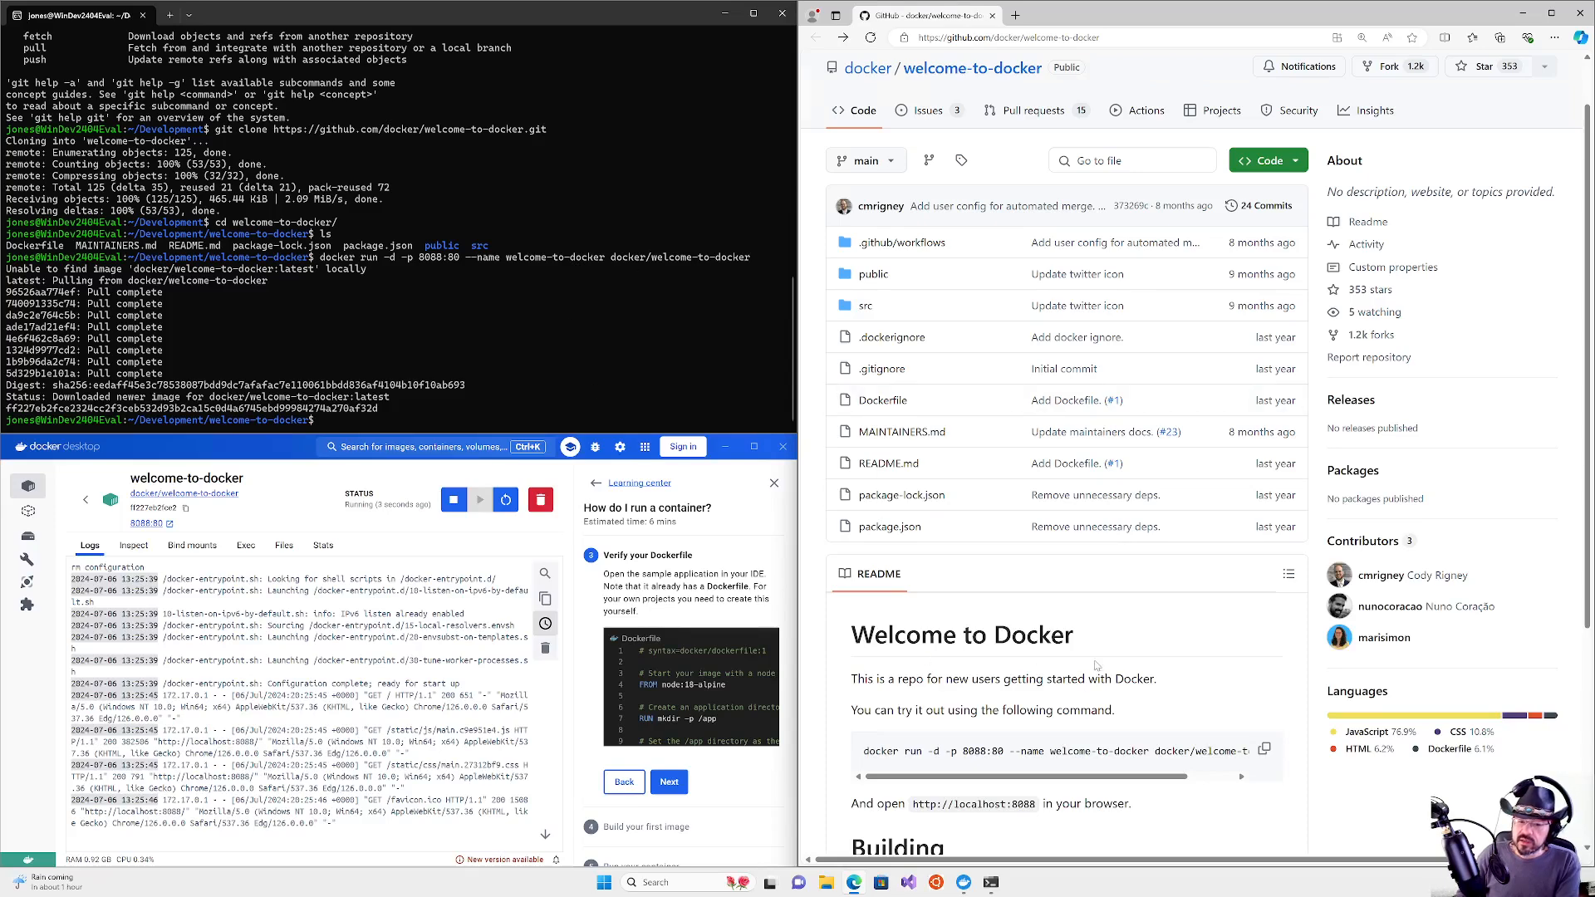
scroll(1096, 665, "down", 3)
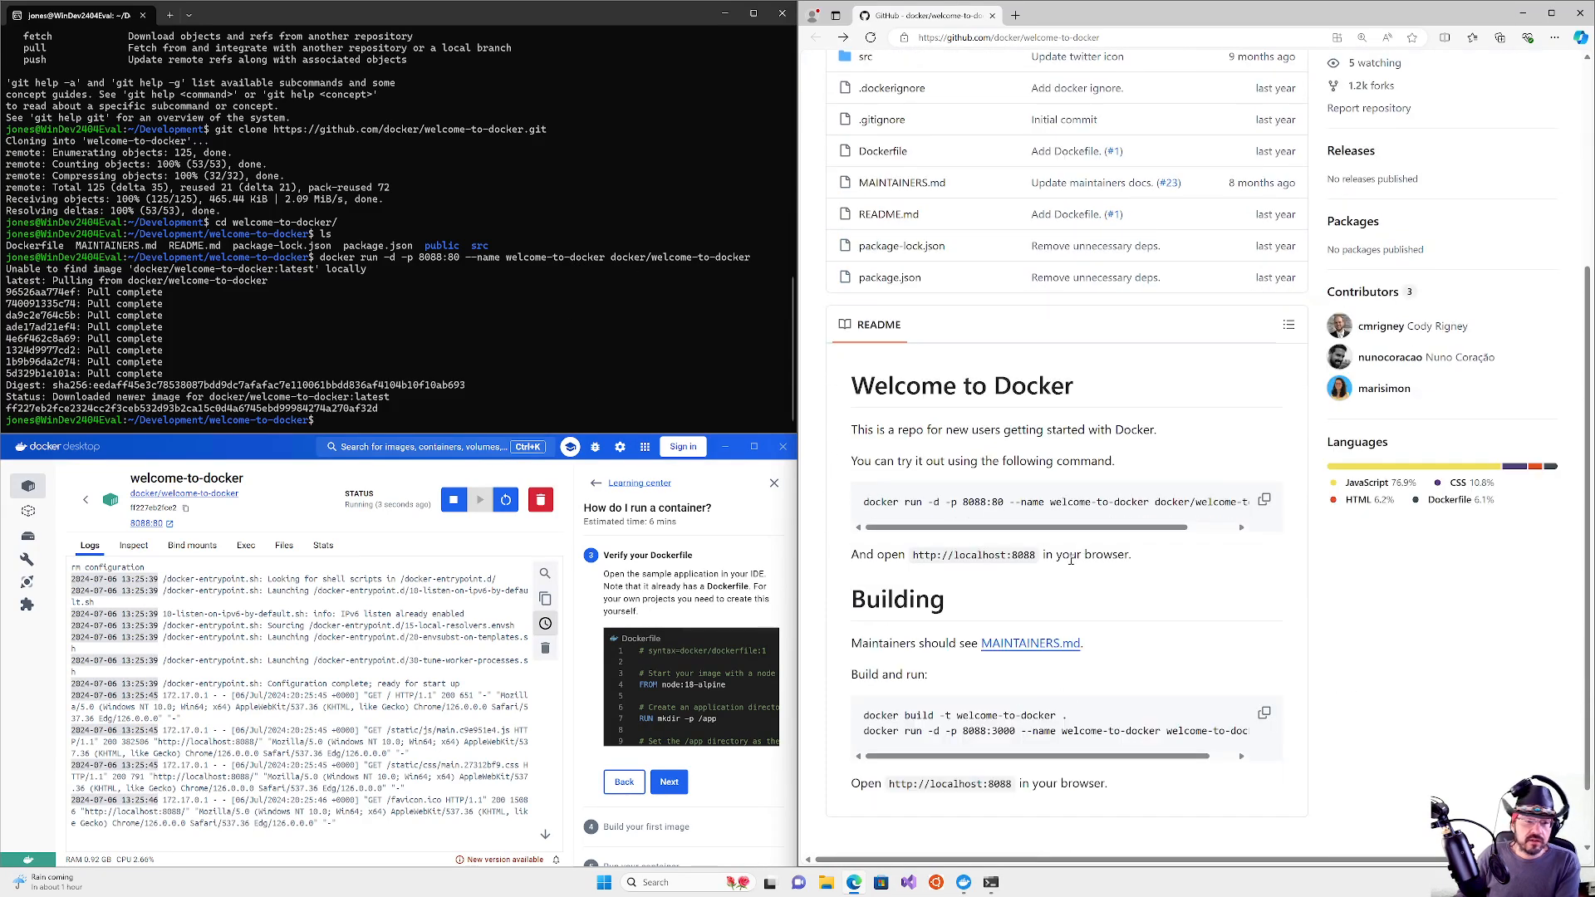
scroll(1071, 559, "down", 1)
Step: Stop the running welcome-to-docker container and return to the list of containers
left_click(710, 371)
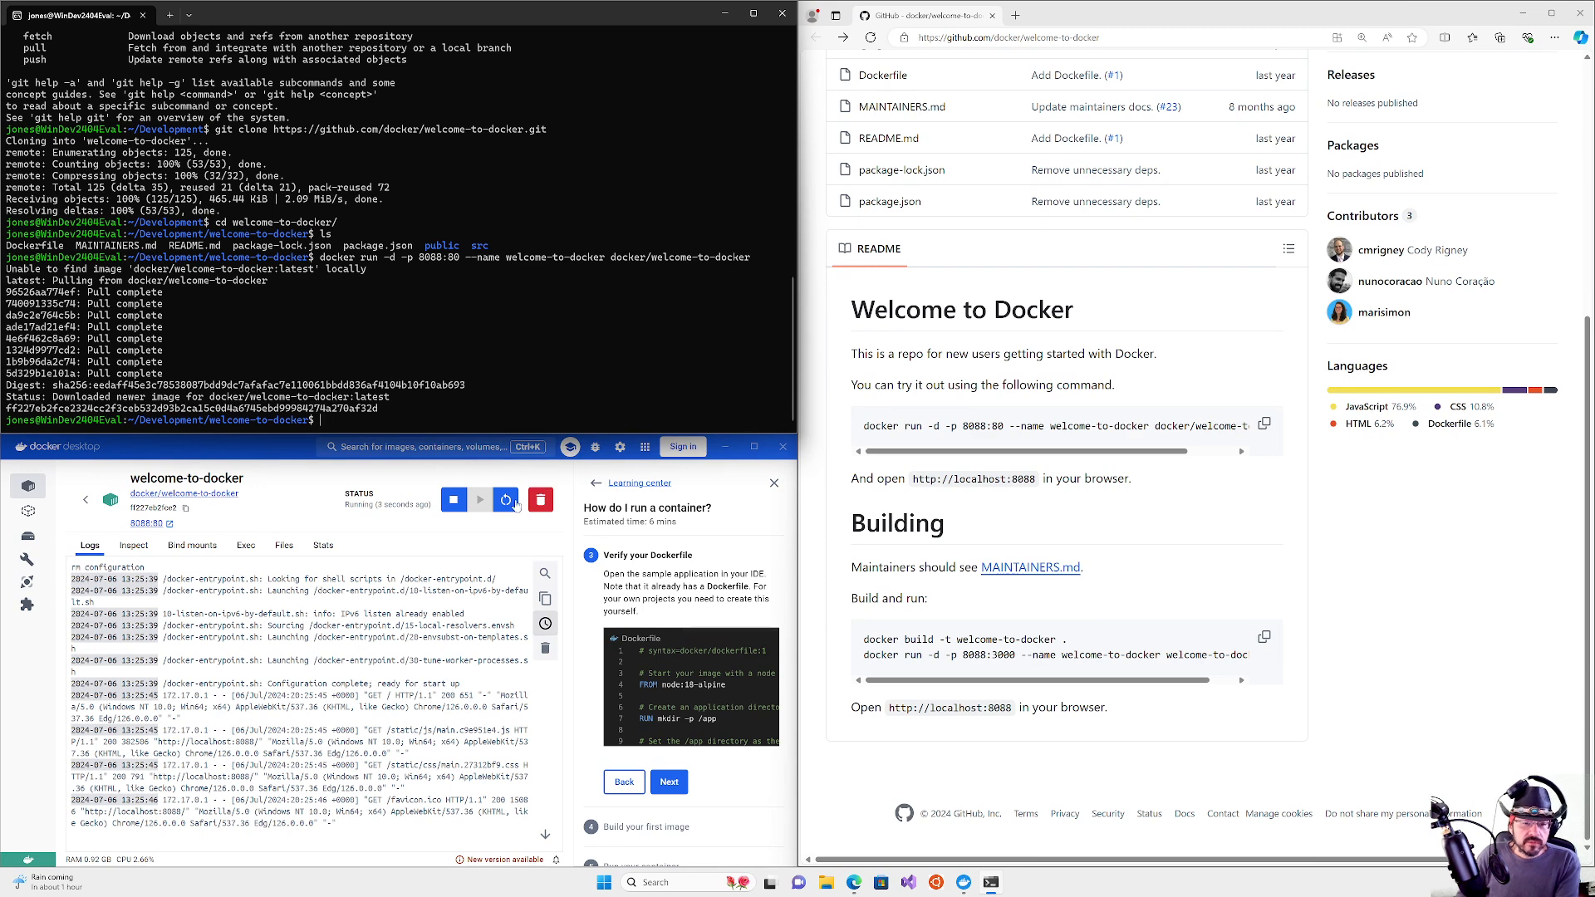
left_click(453, 500)
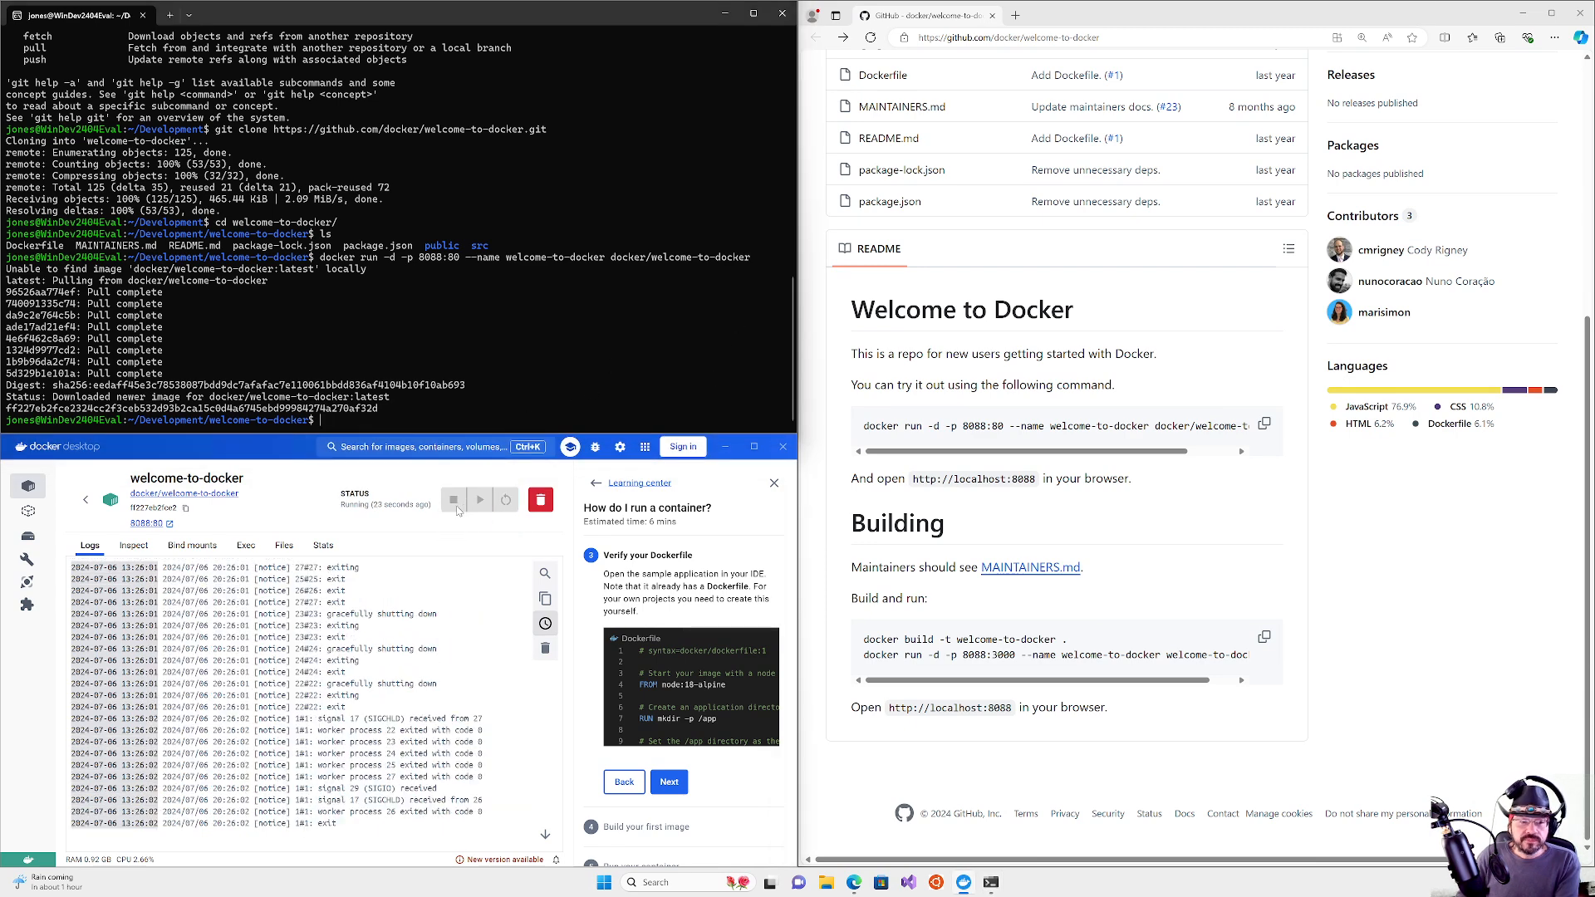
left_click(84, 499)
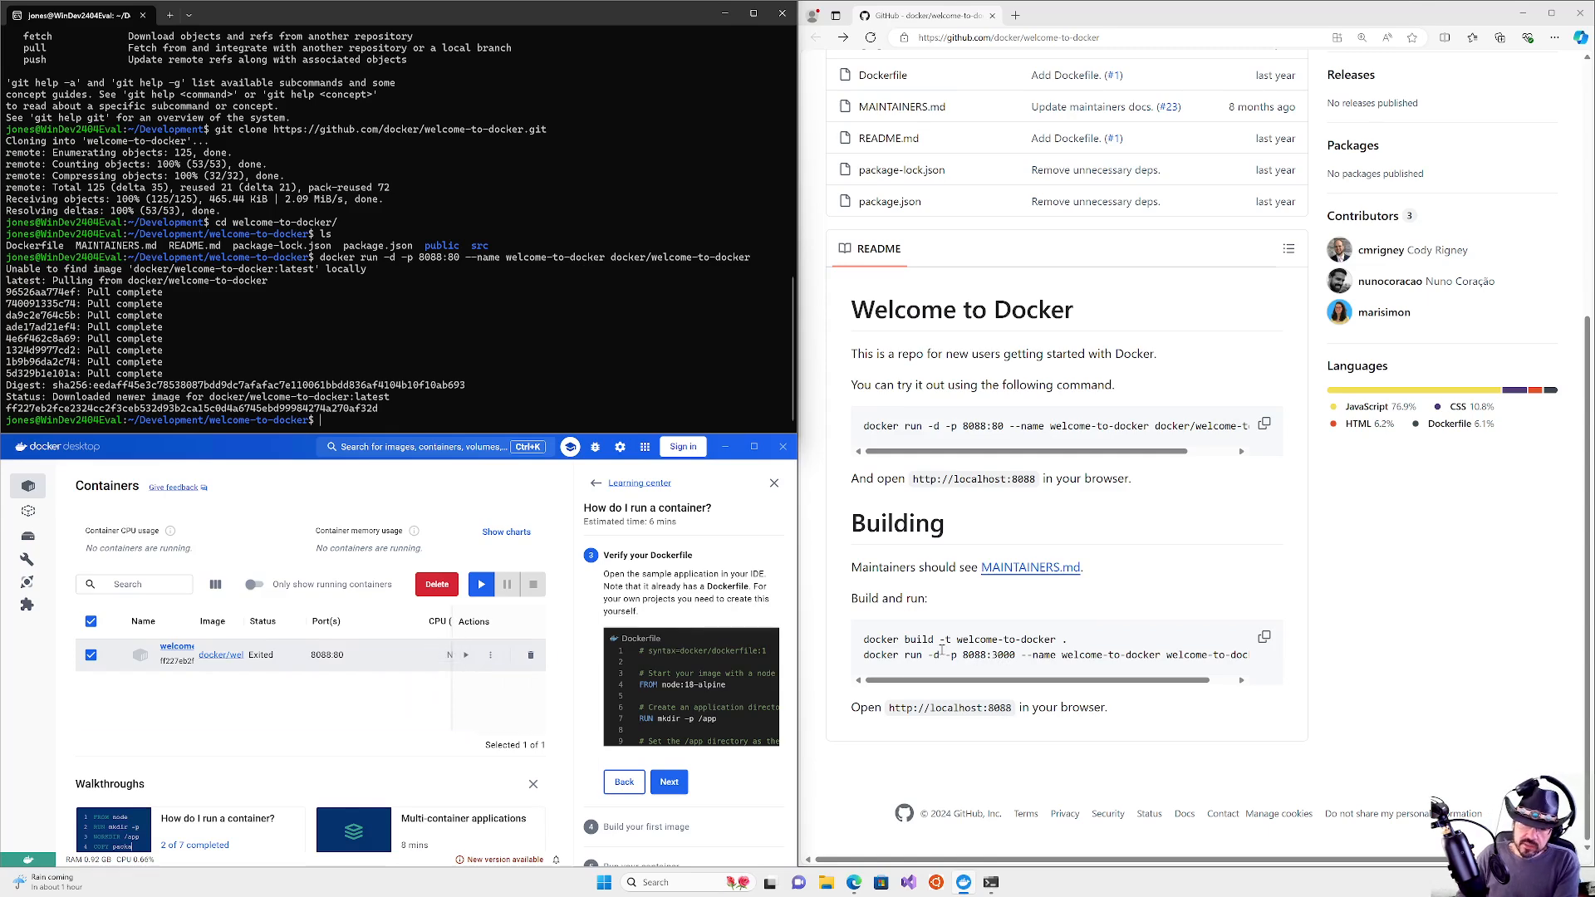
Step: Look up the meaning of "ephemeral" in a new browser tab and close that tab after reading the definition
left_click(1054, 654)
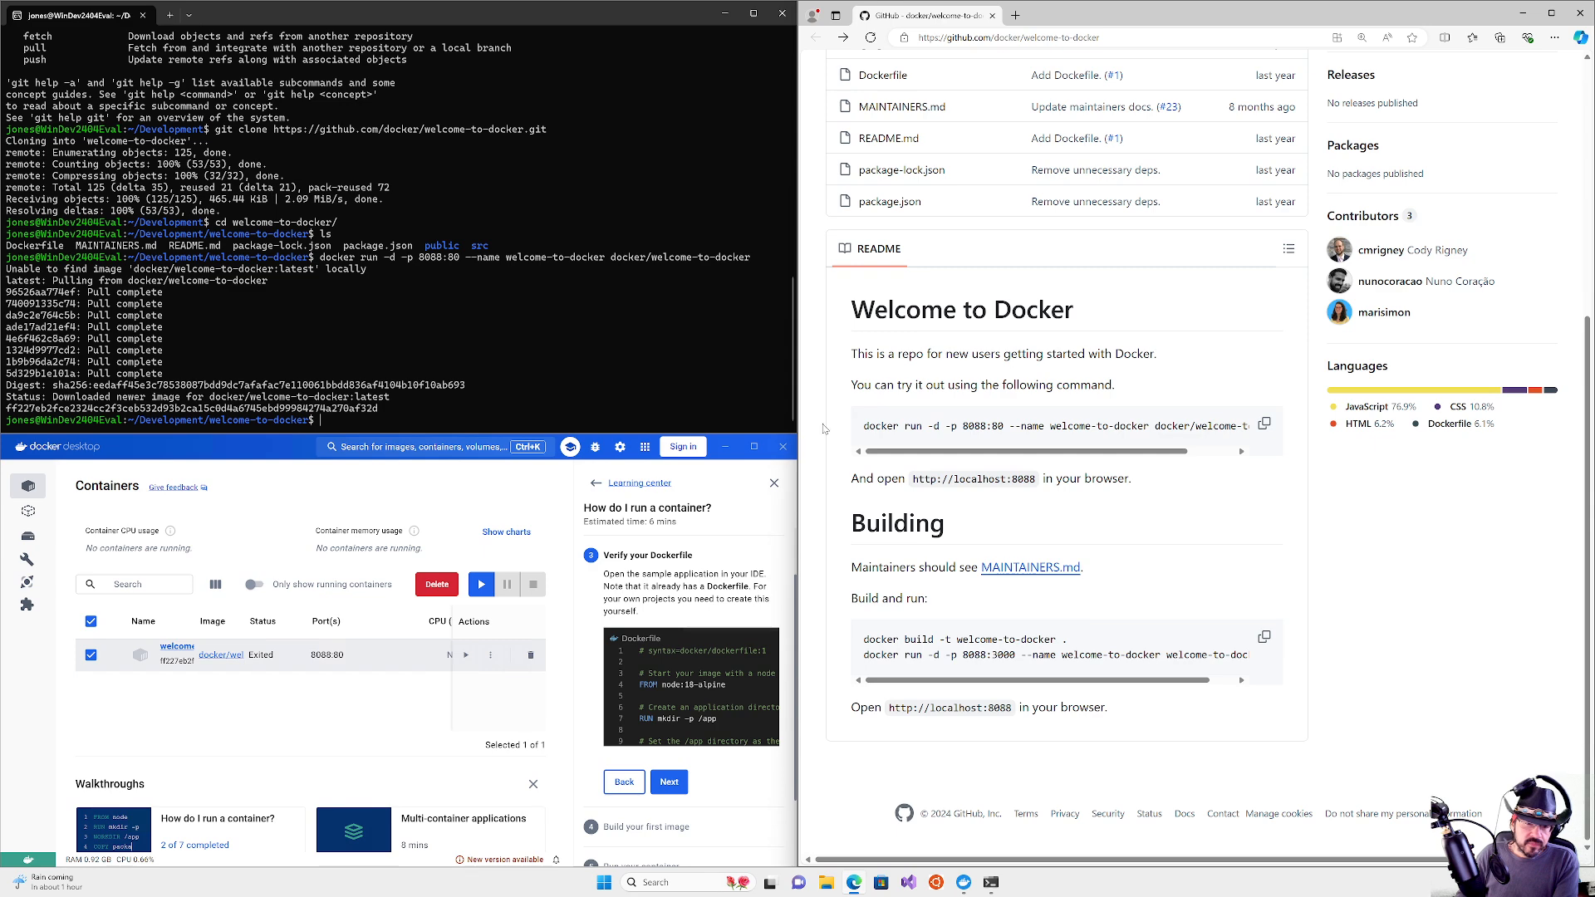
key("ctrl+t")
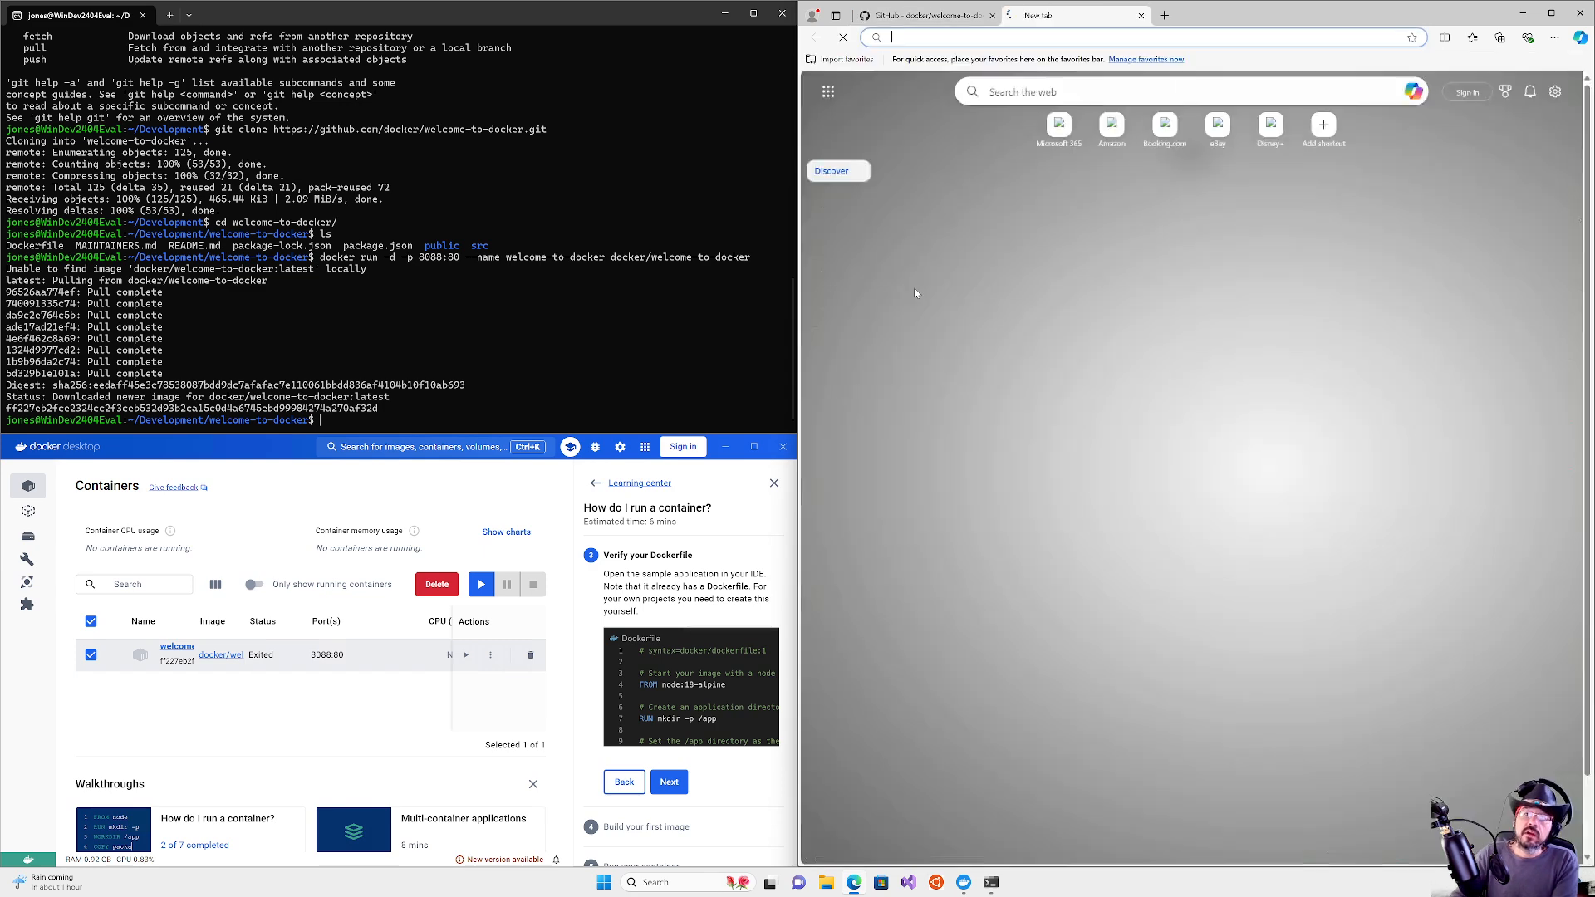
type("ephemeral")
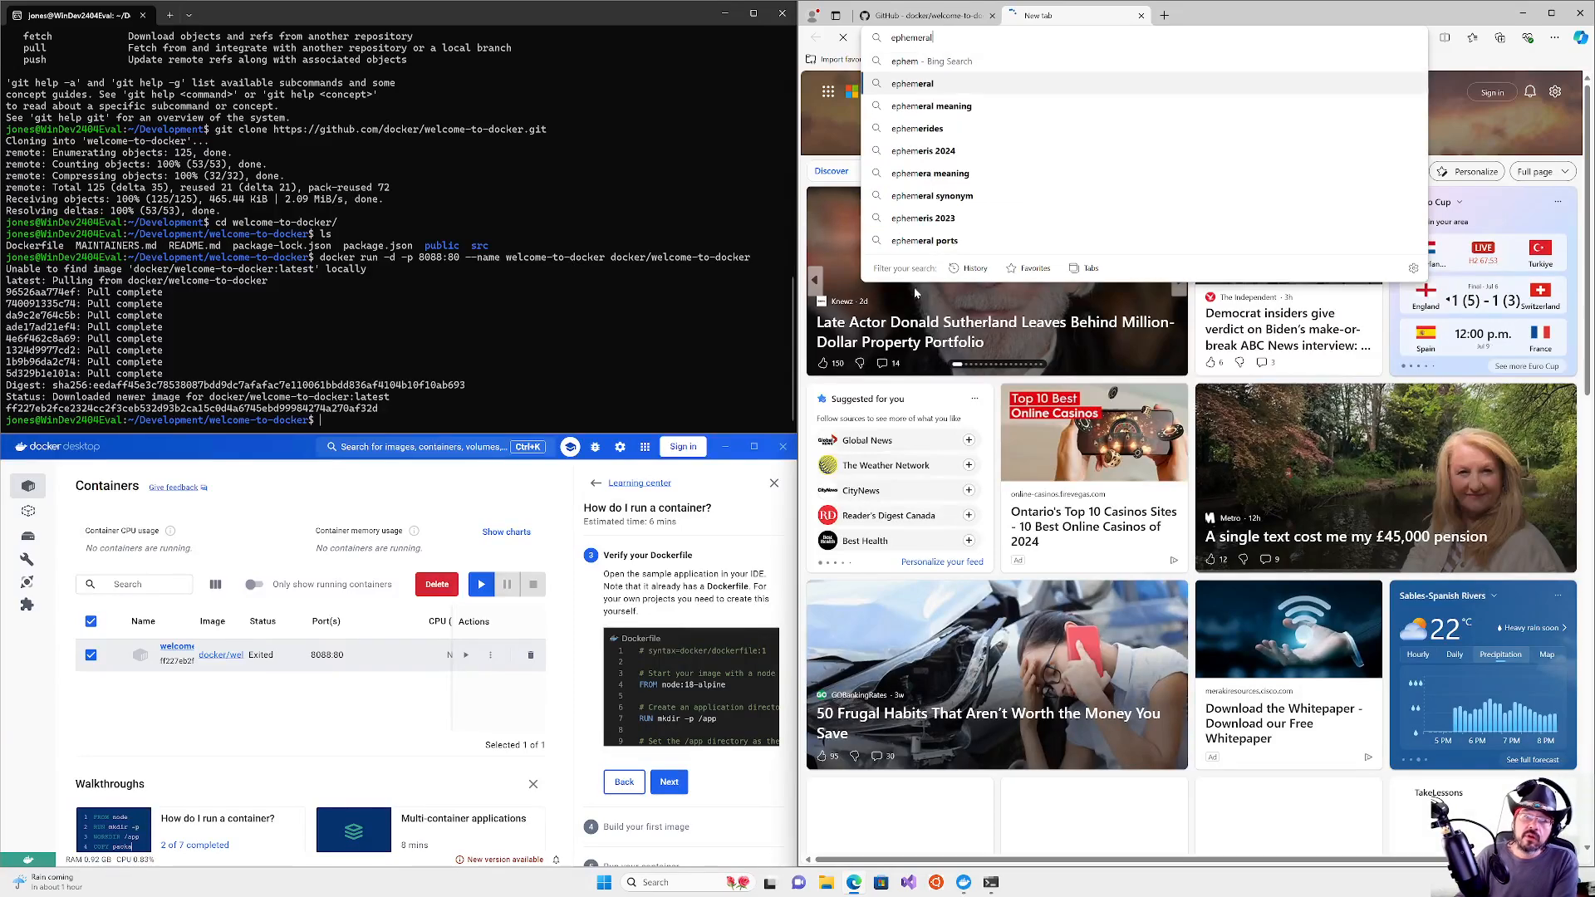
key("Return")
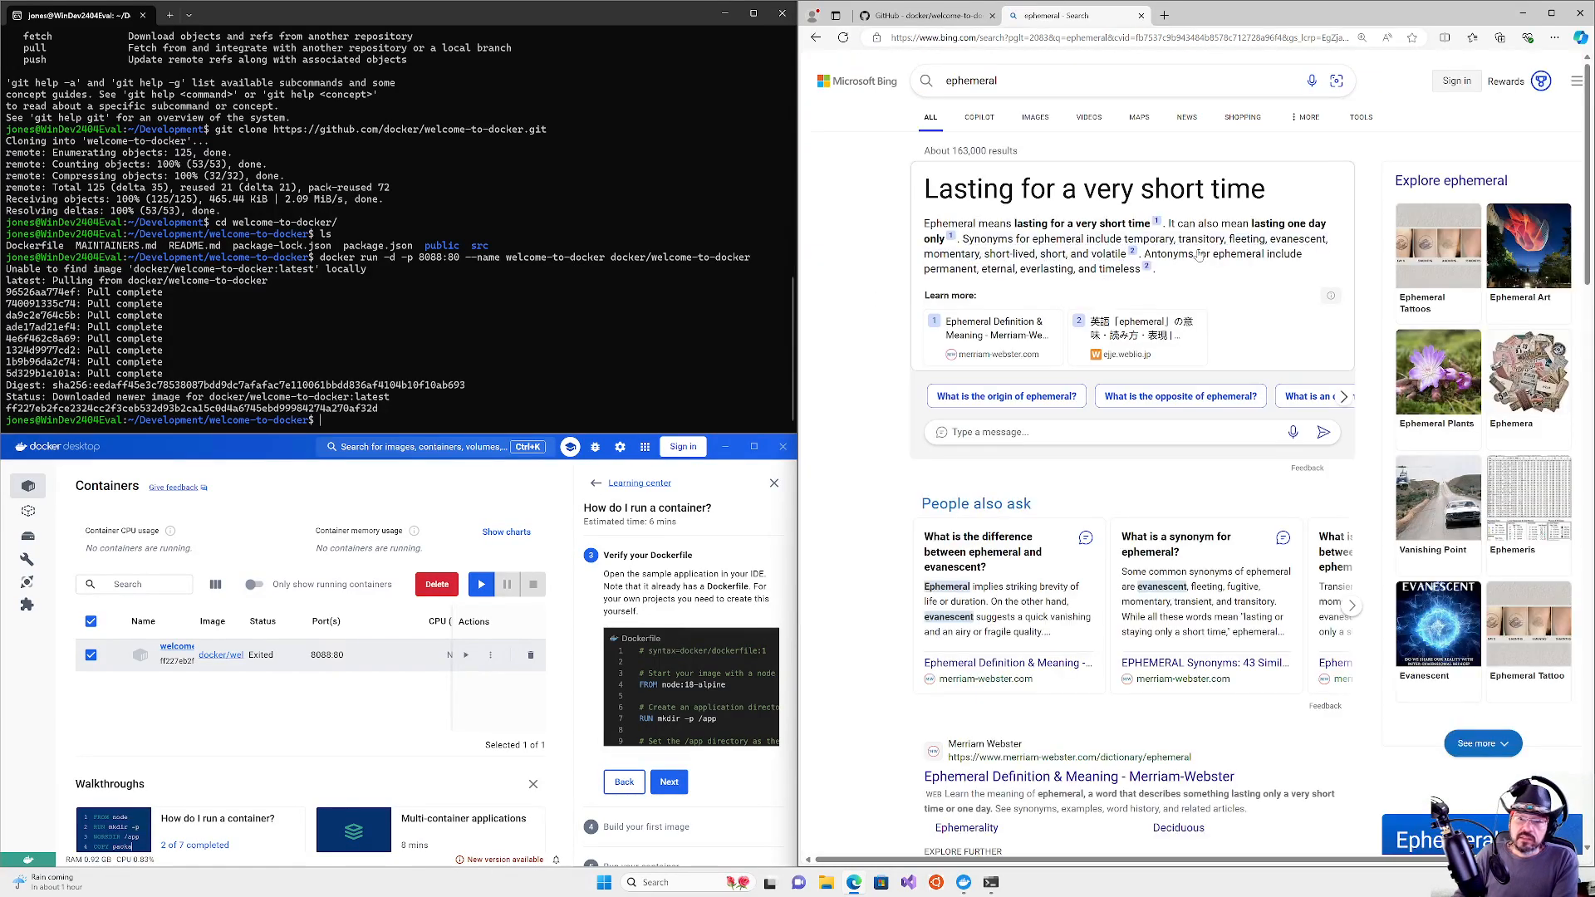
key("ctrl+w")
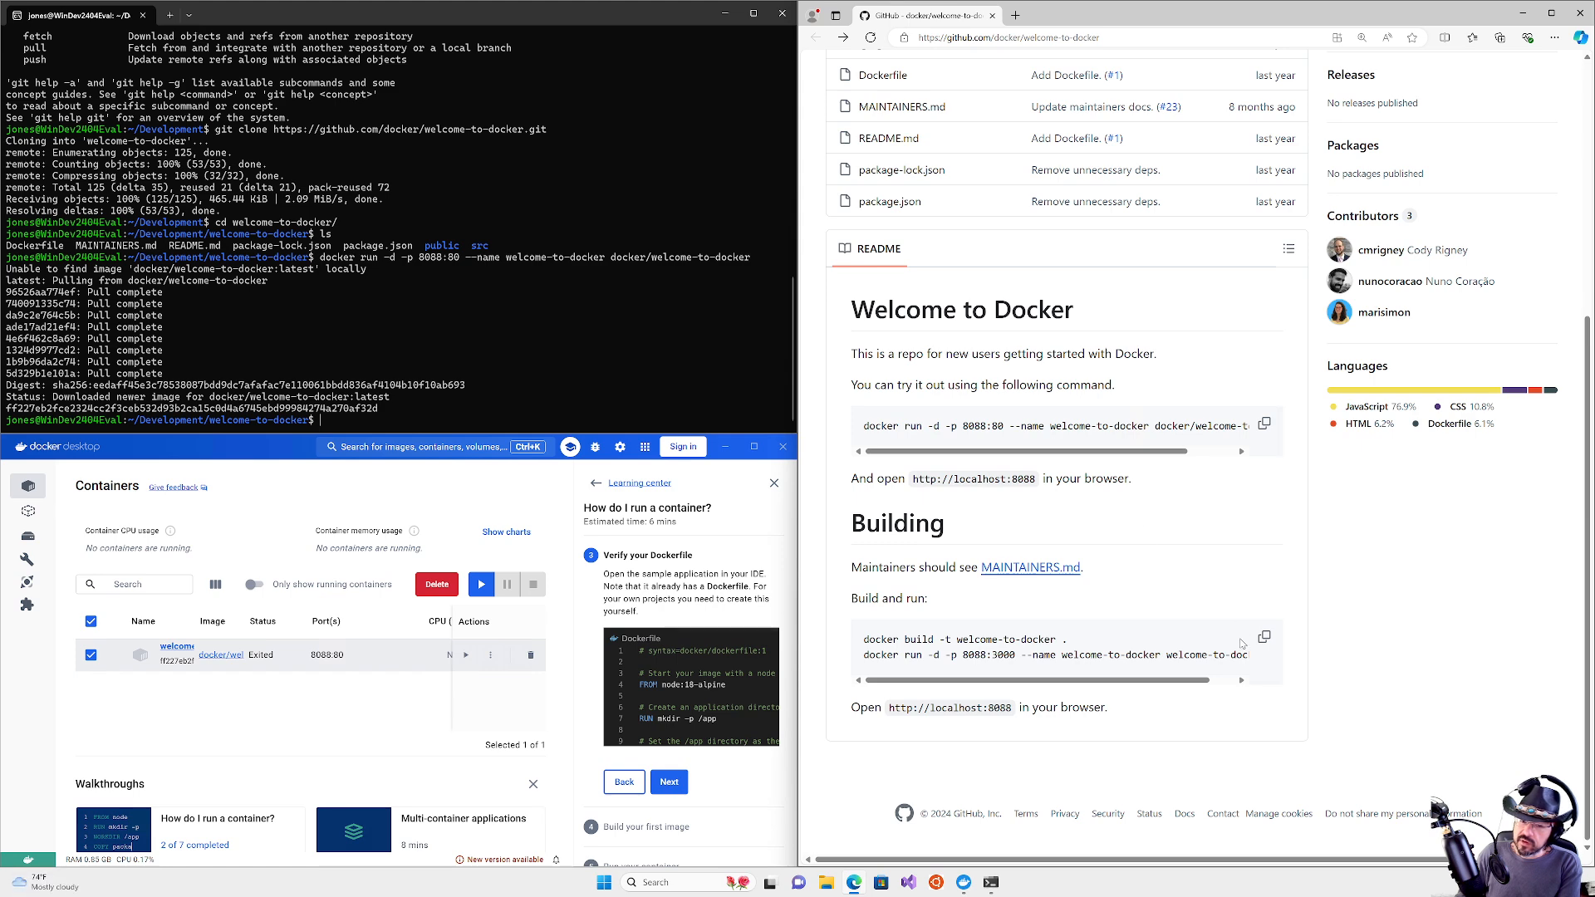
Step: Show Docker's general help in the terminal with docker -h and review the listed commands
left_click_drag(1079, 641, 831, 642)
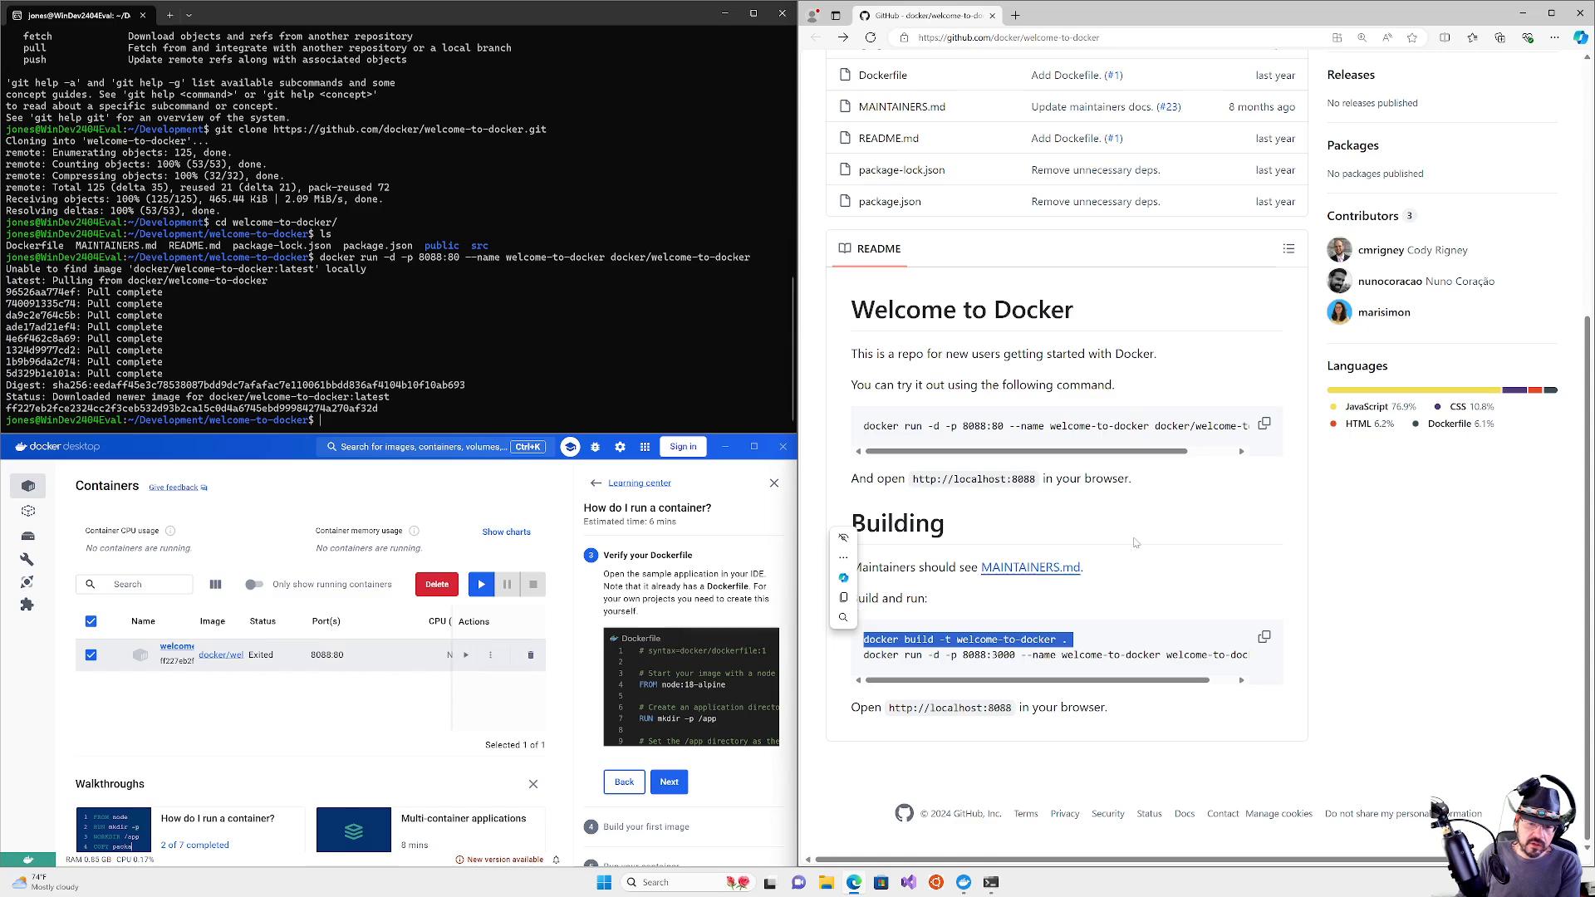
left_click(603, 328)
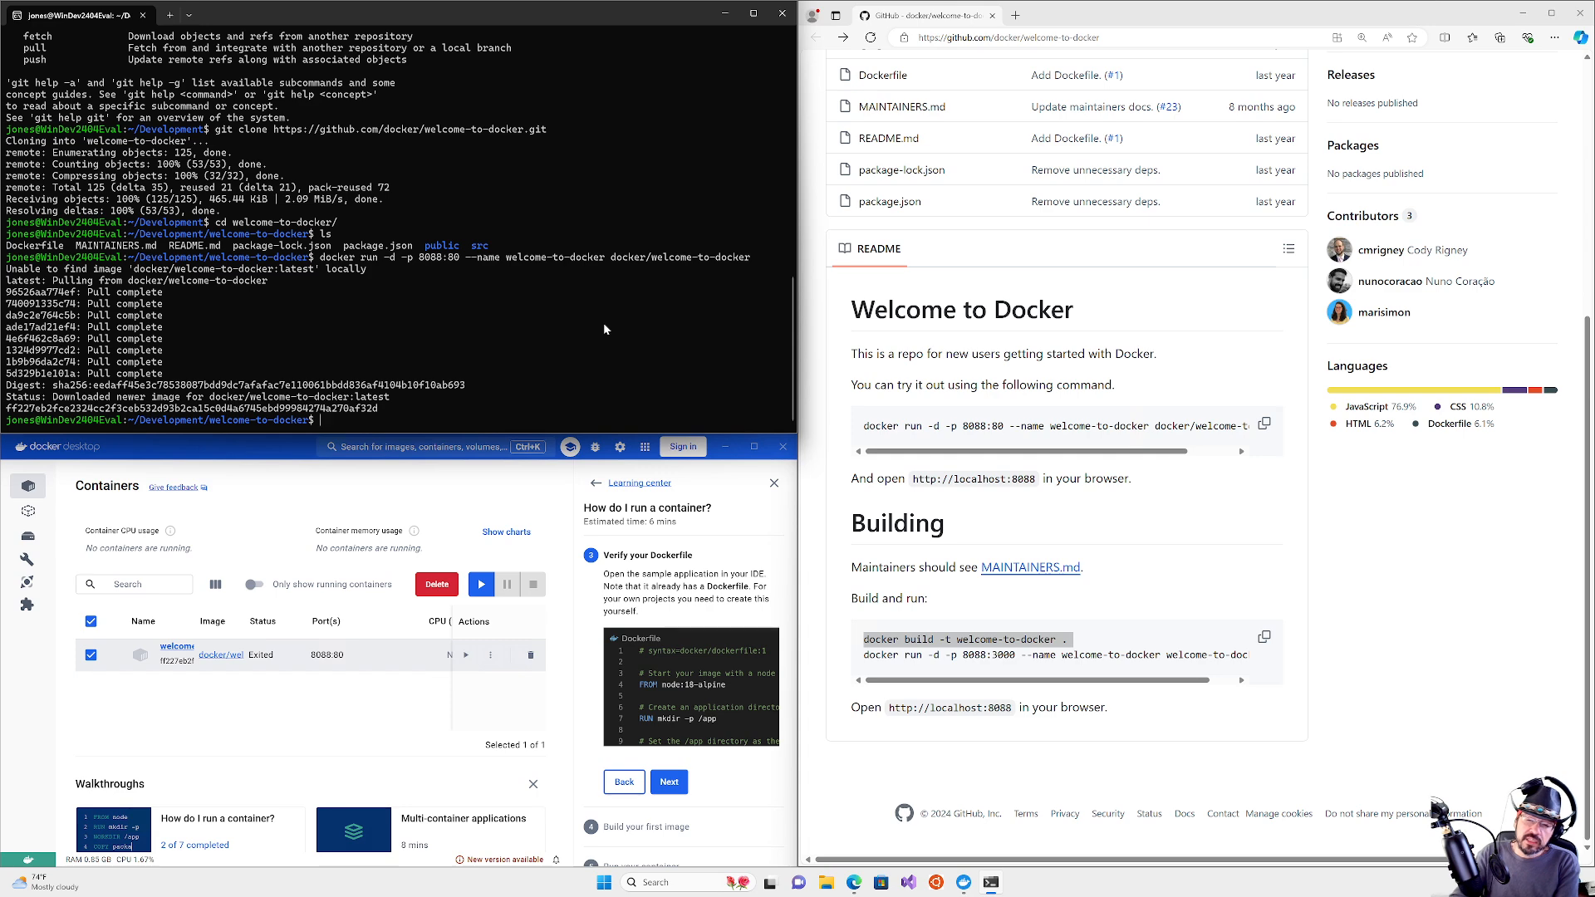
type("d")
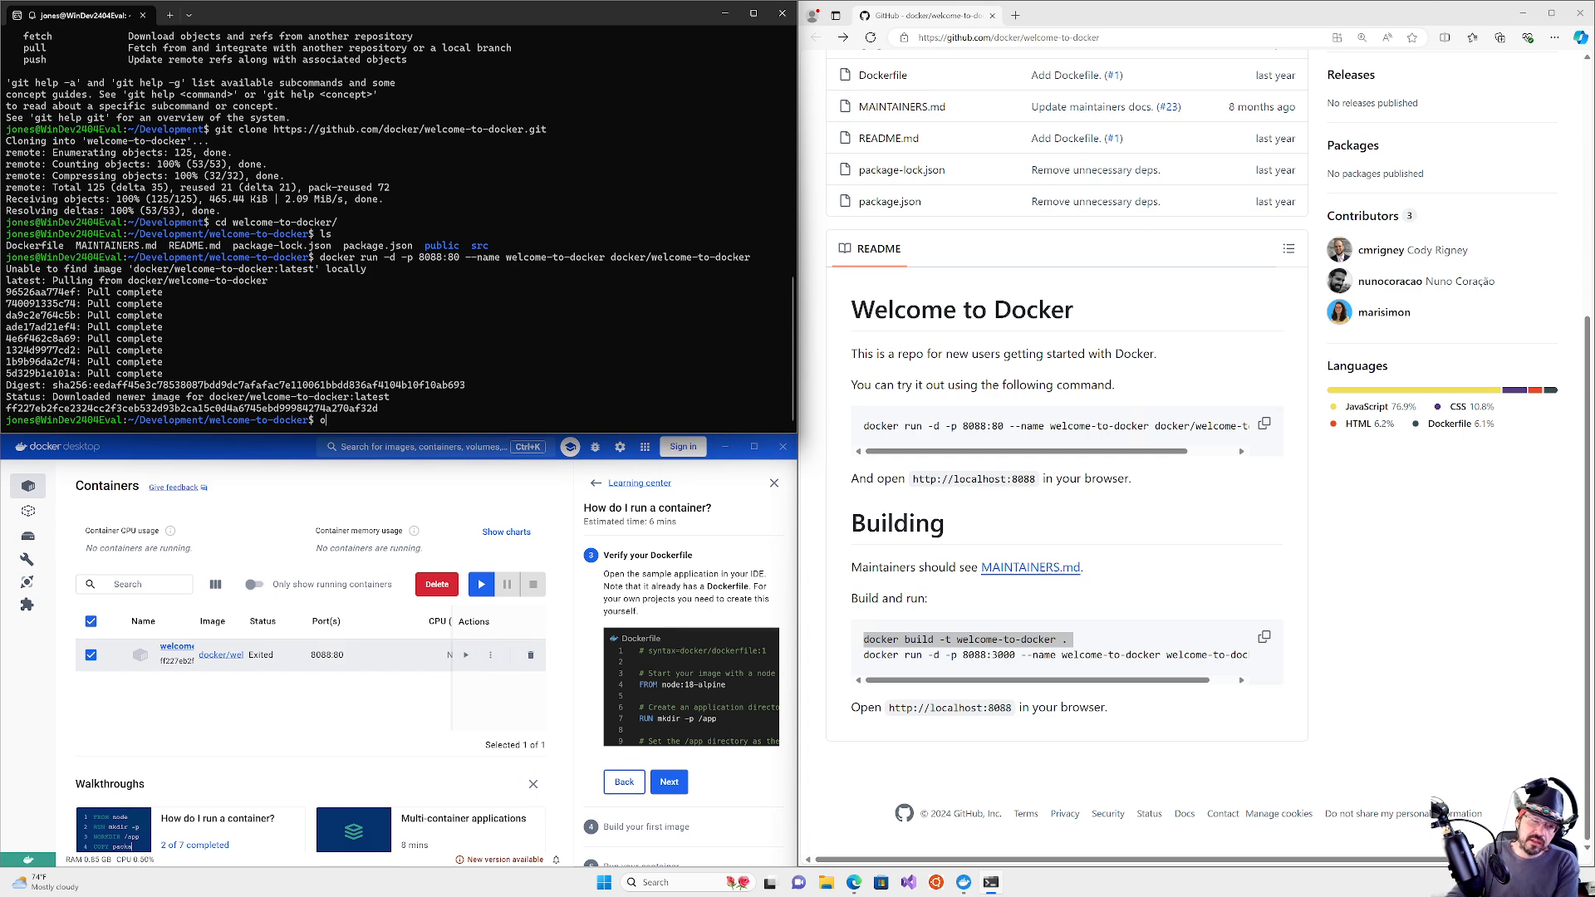
type("ocker ")
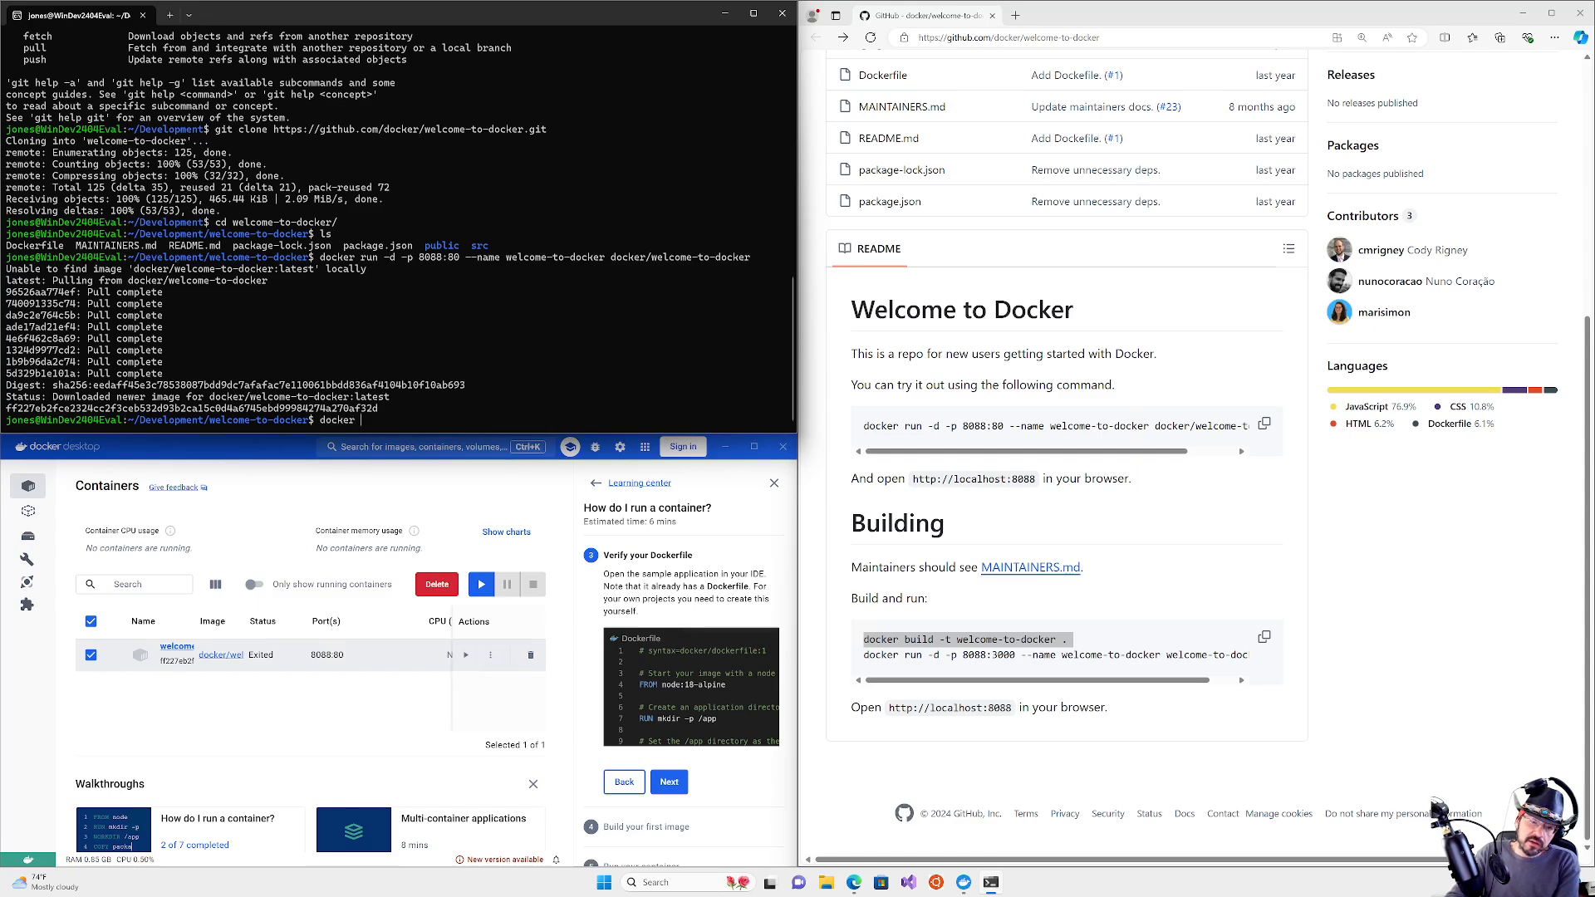
type("-h")
key("Return")
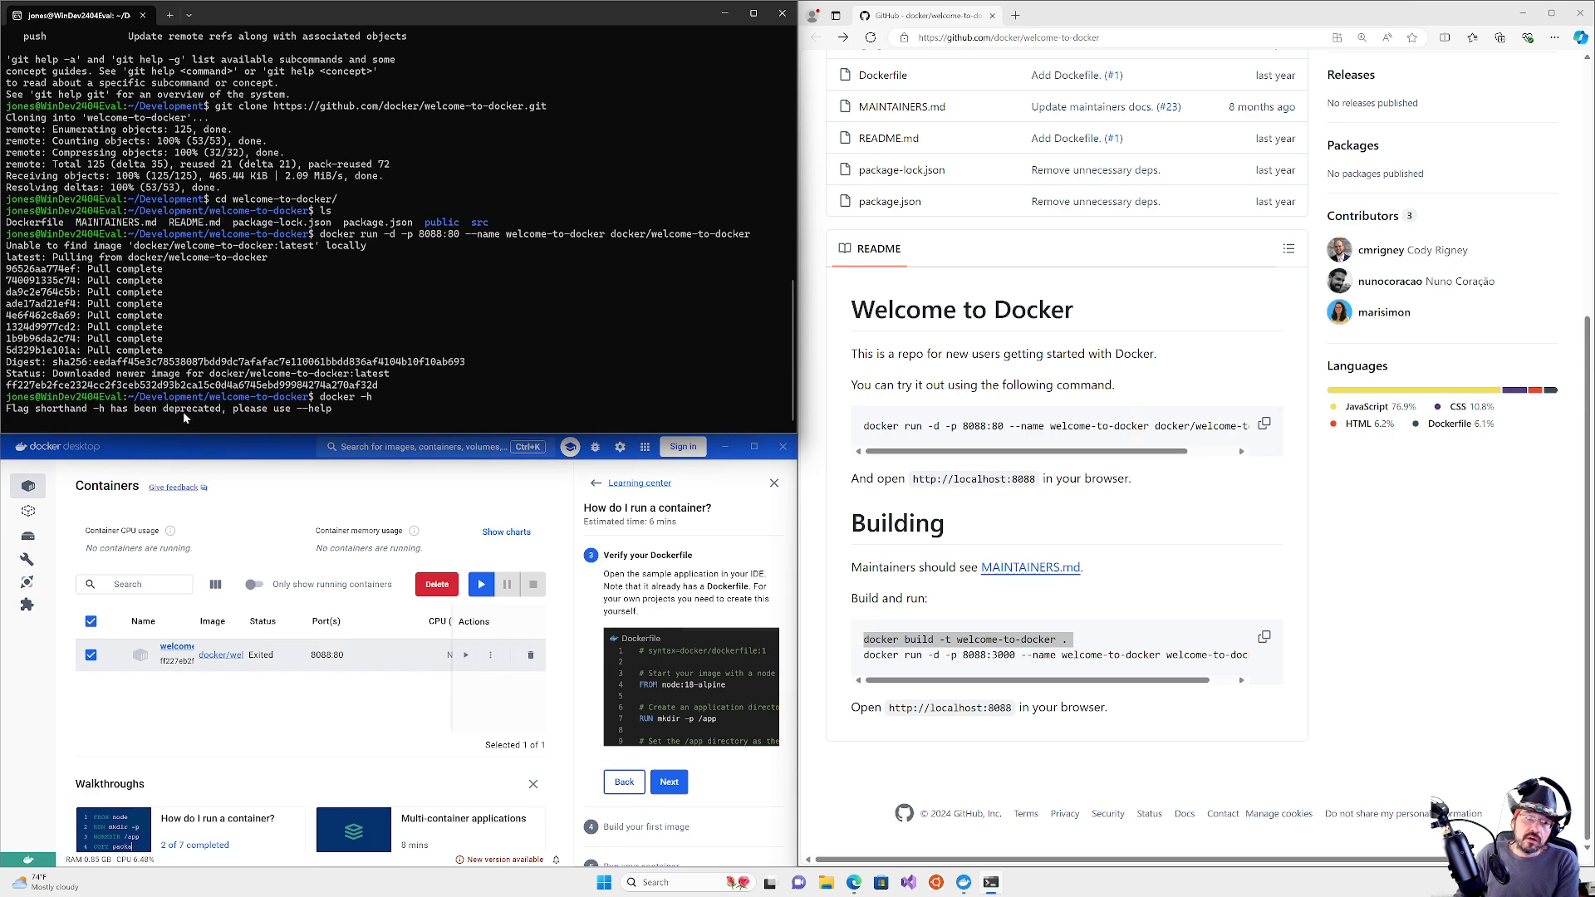
key("ctrl+c")
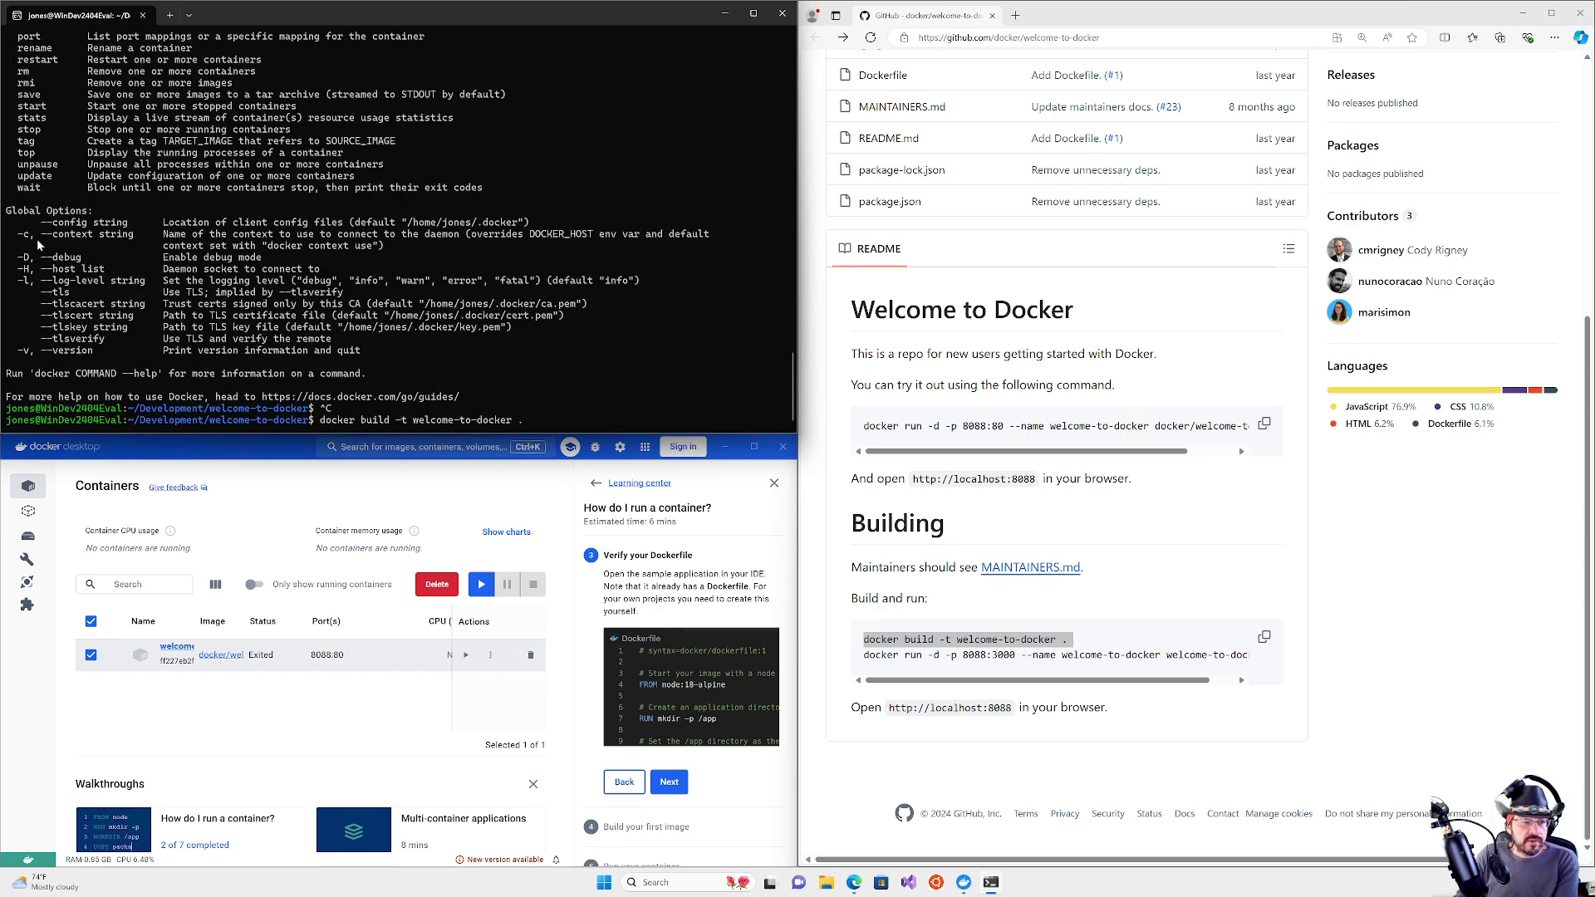
scroll(35, 153, "up", 2)
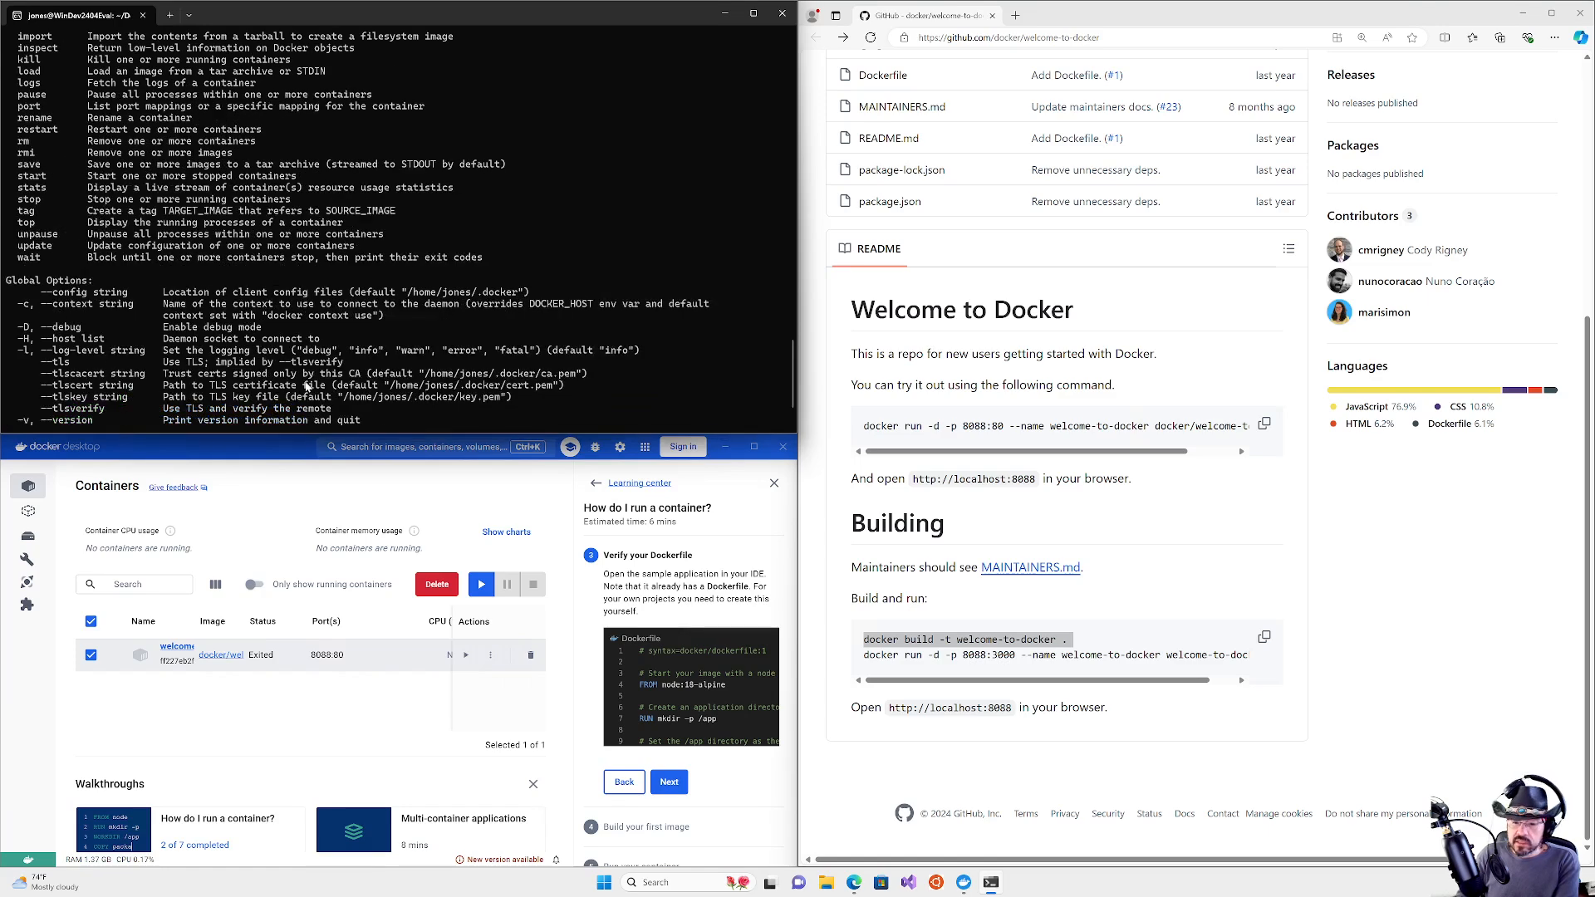
scroll(197, 285, "up", 4)
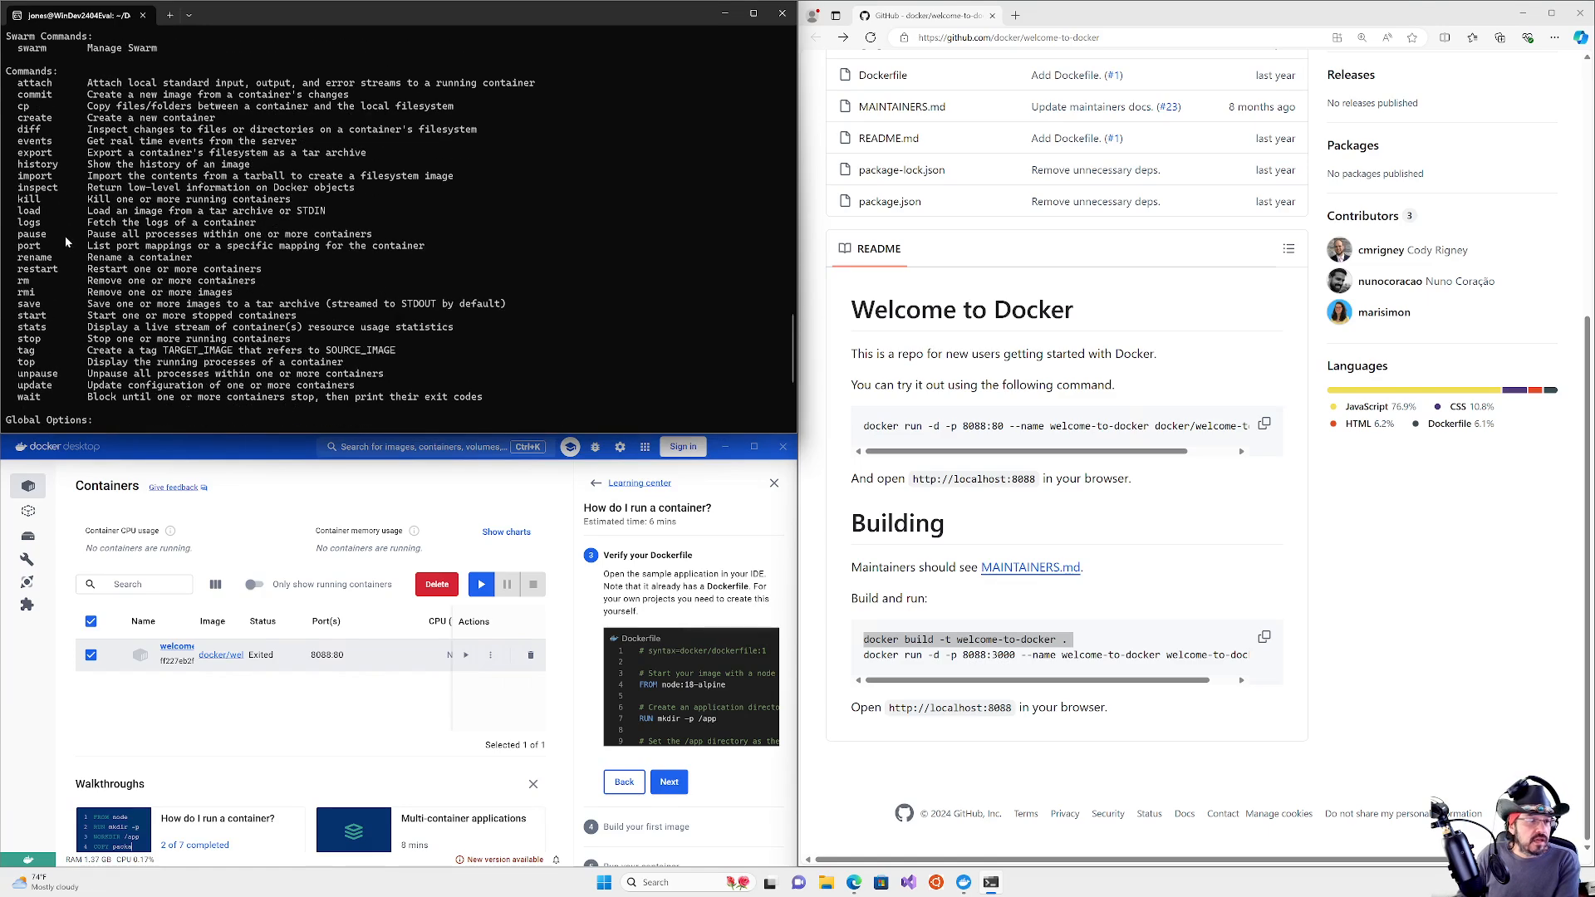
Step: Discard the pasted build command and display the build options with docker build --help
key("ctrl+v")
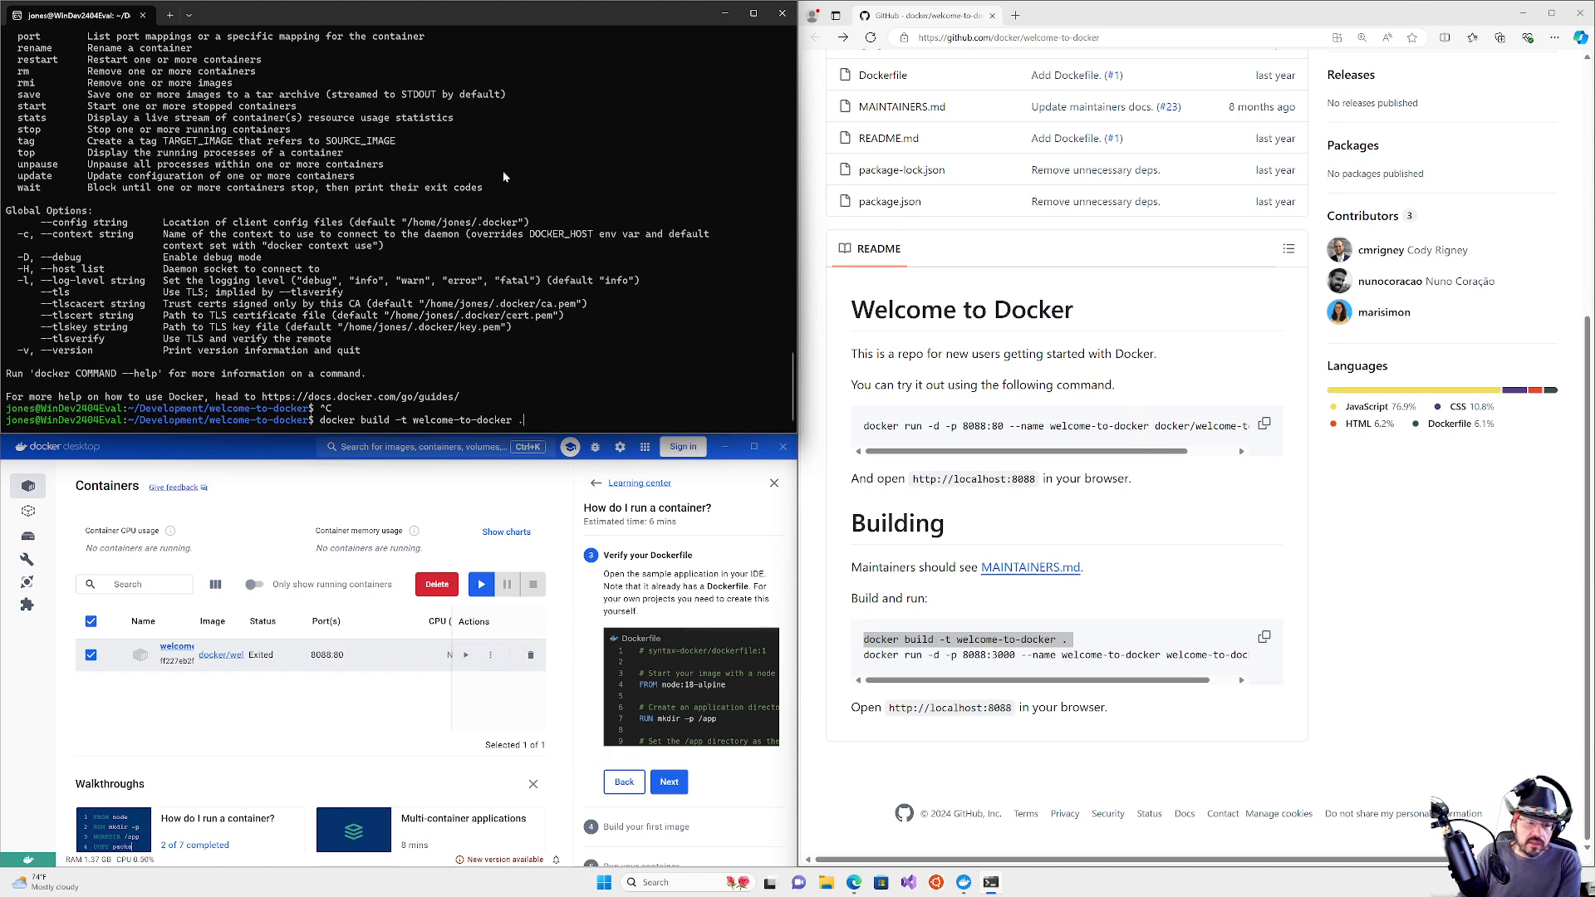
key("ctrl+c")
type("doc")
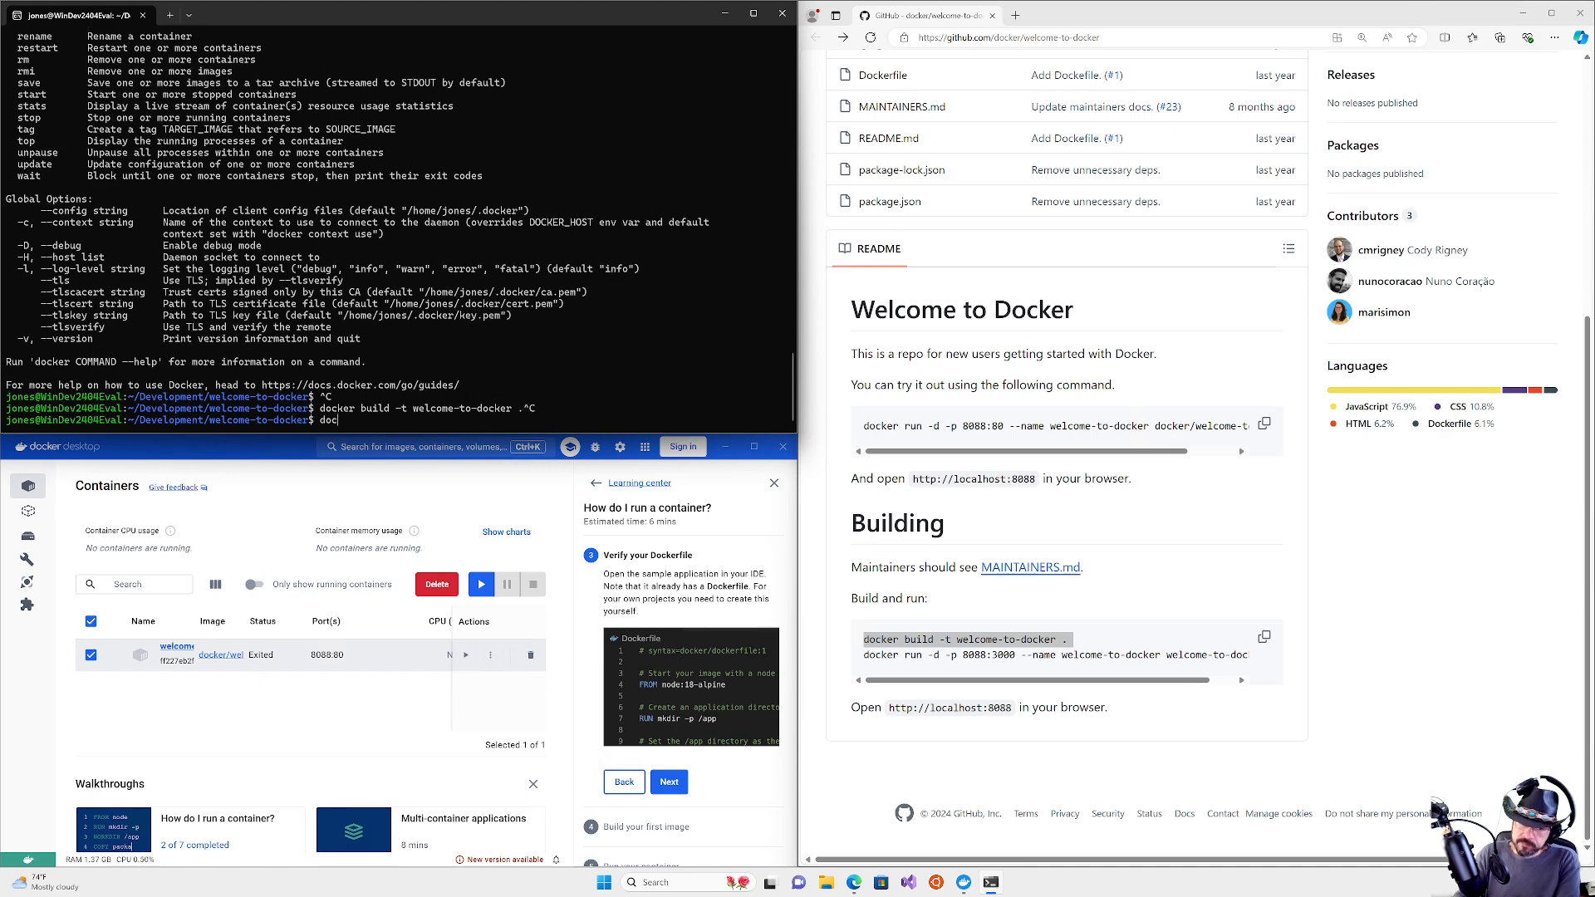
type("ker build --help")
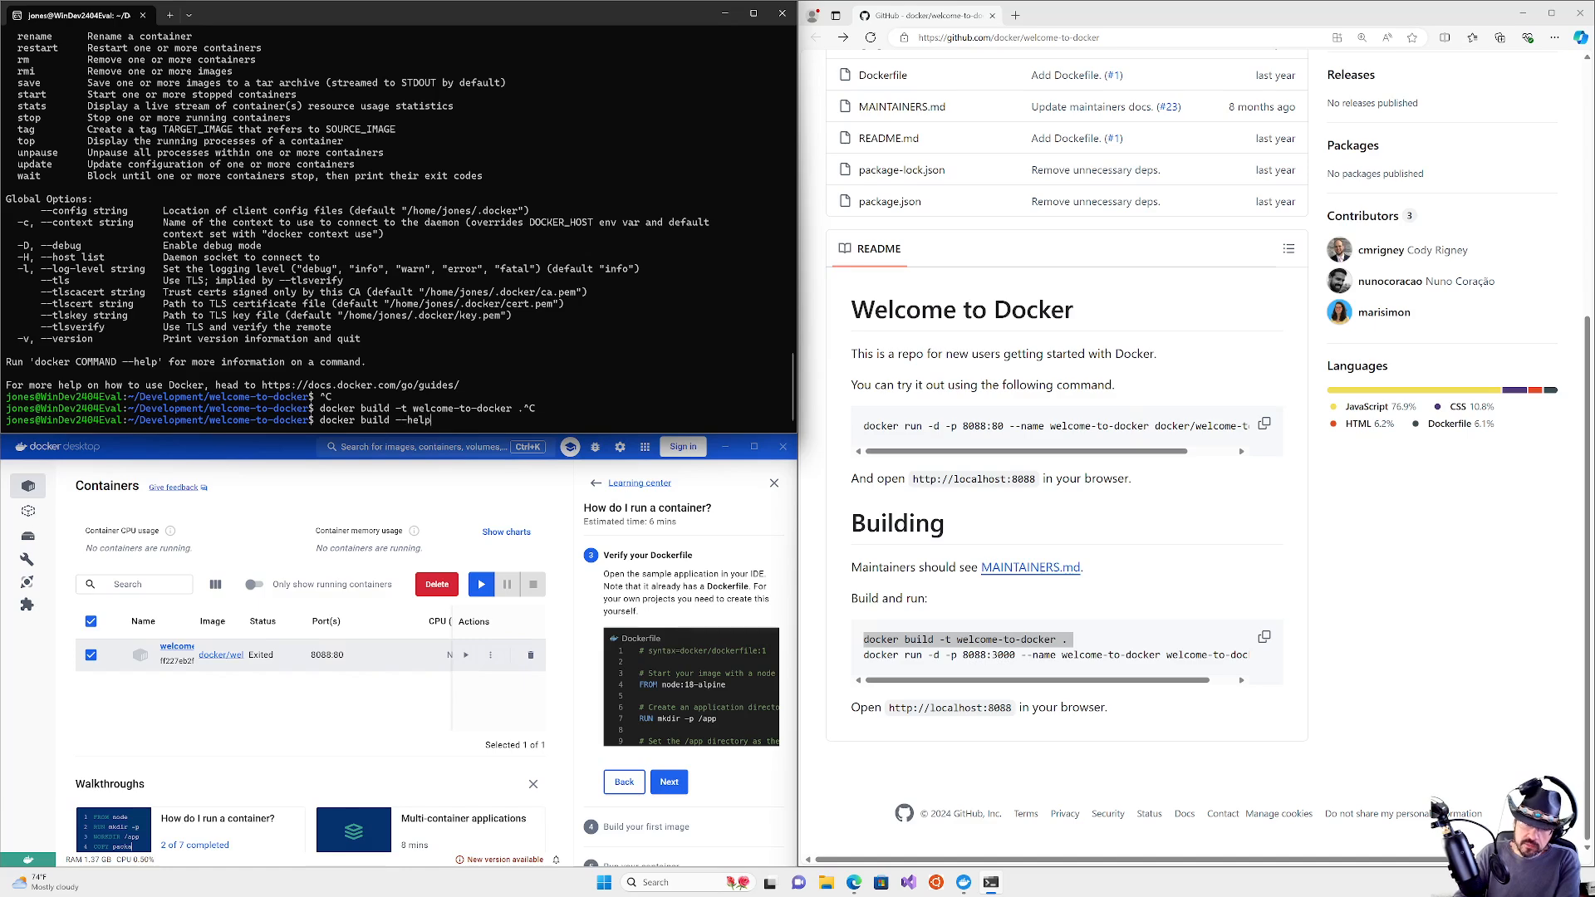
key("Return")
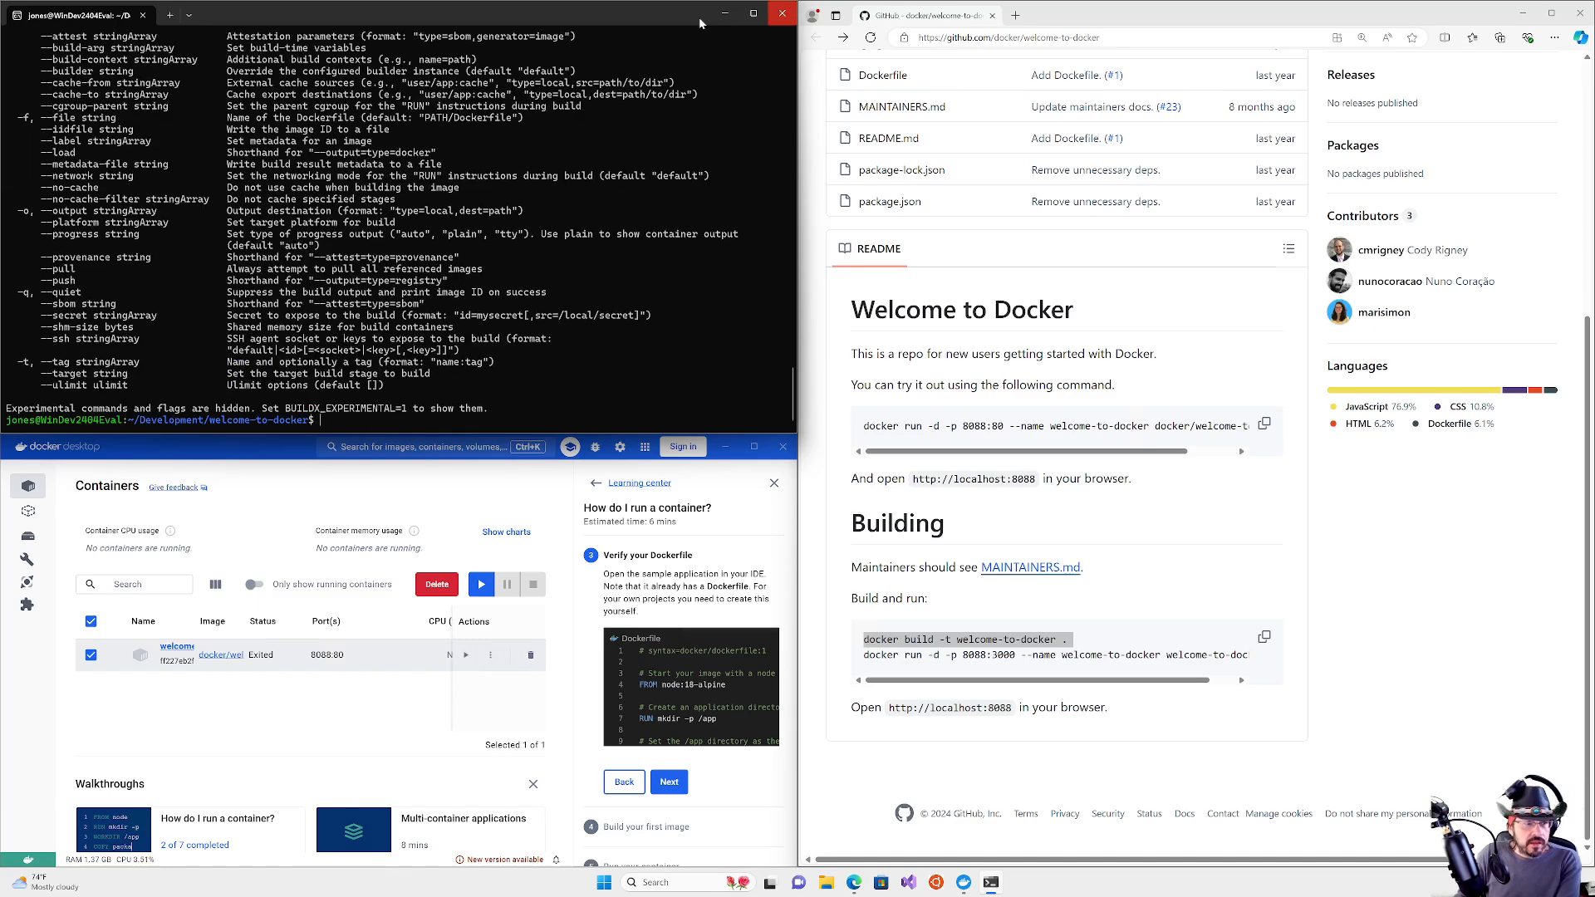
Step: Compare the --tag option in the build help with the tag name and trailing dot of the README's docker build command
left_click_drag(41, 363, 70, 363)
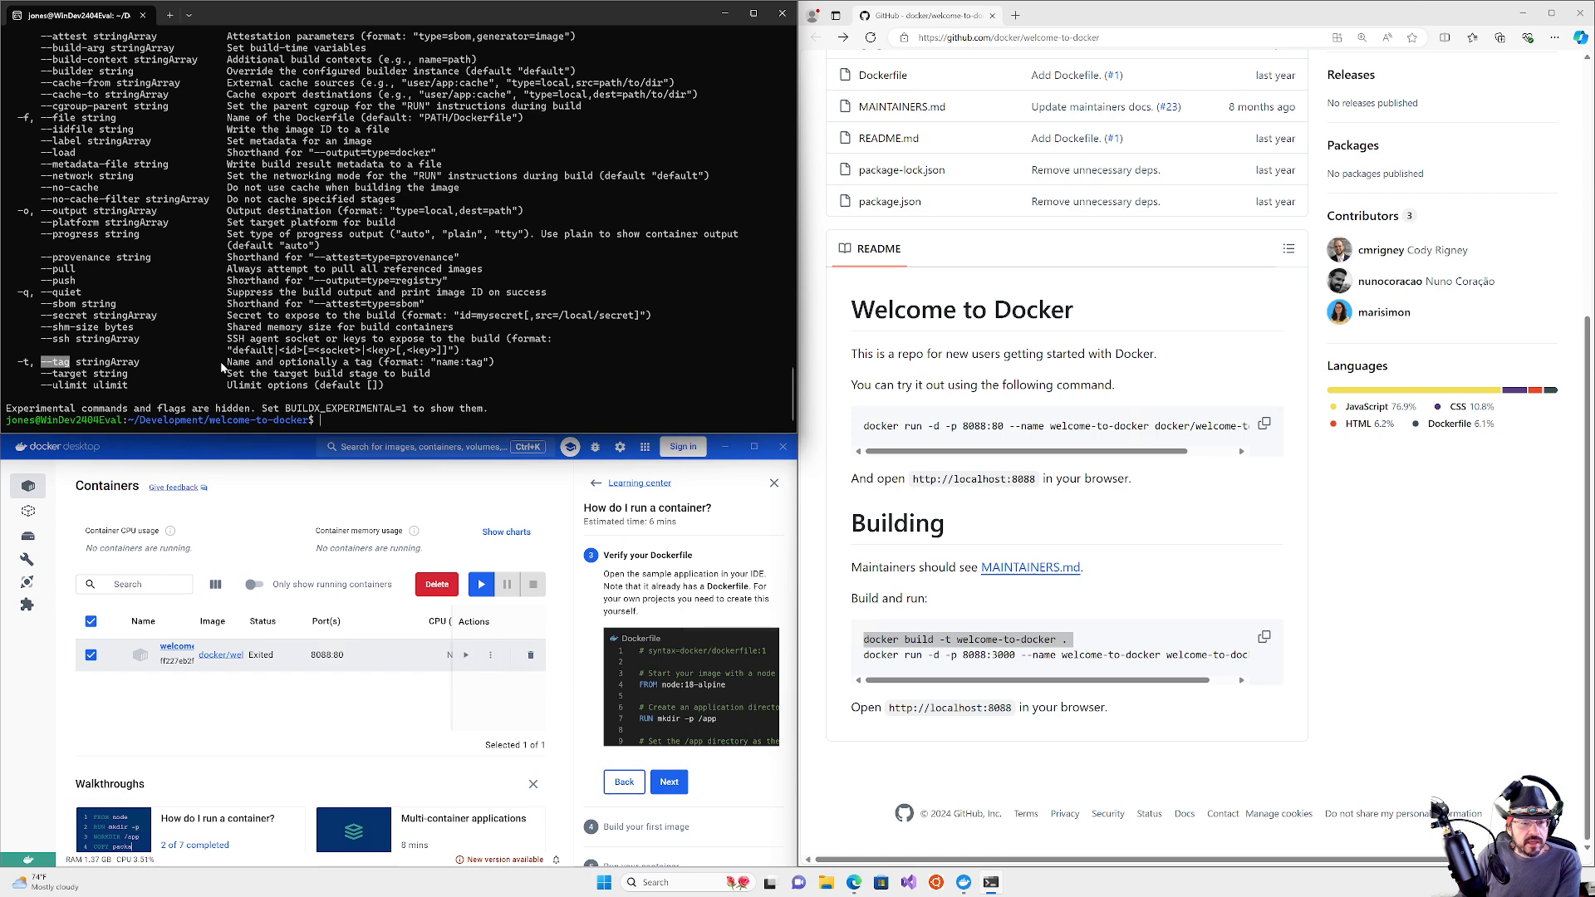
left_click(1040, 626)
left_click_drag(952, 640, 1062, 641)
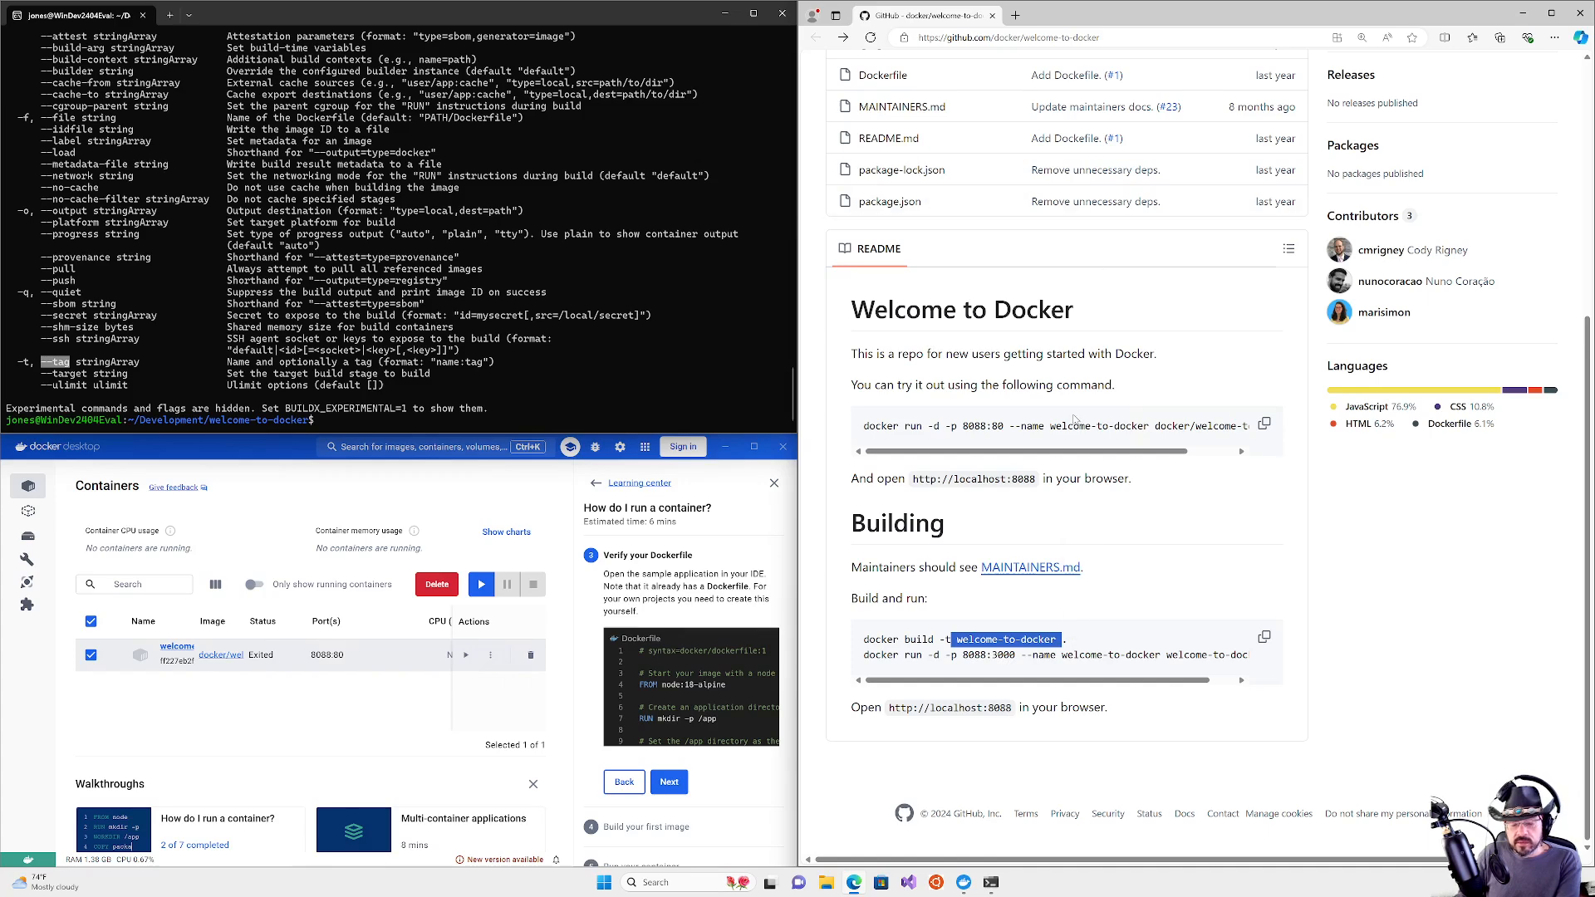
left_click(1012, 633)
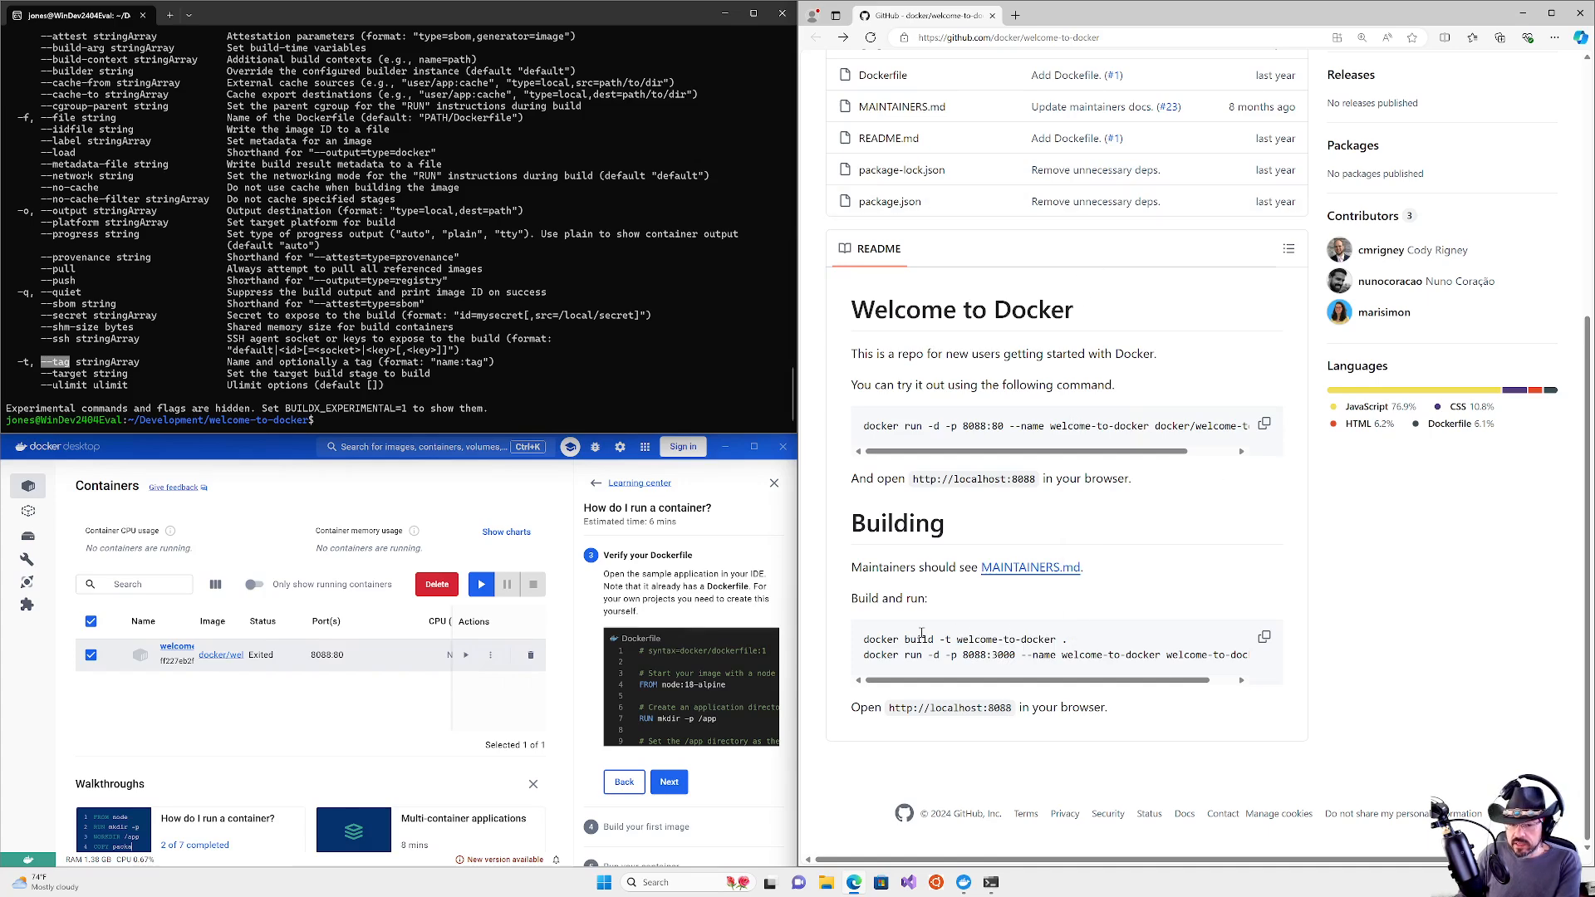
left_click_drag(1073, 640, 1102, 655)
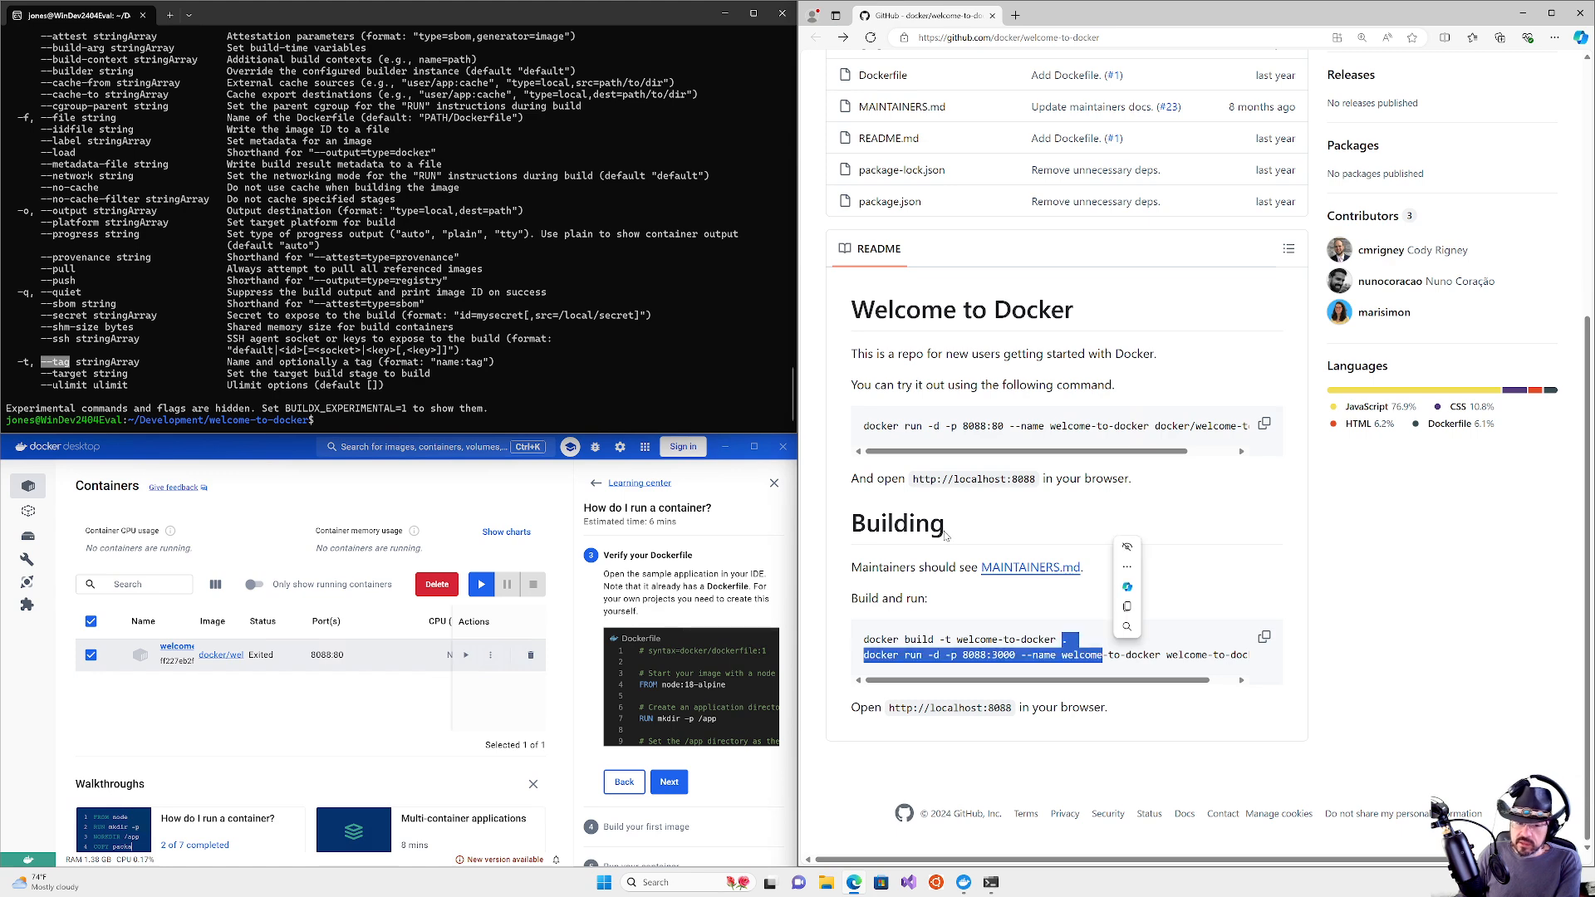
left_click(571, 400)
type("d")
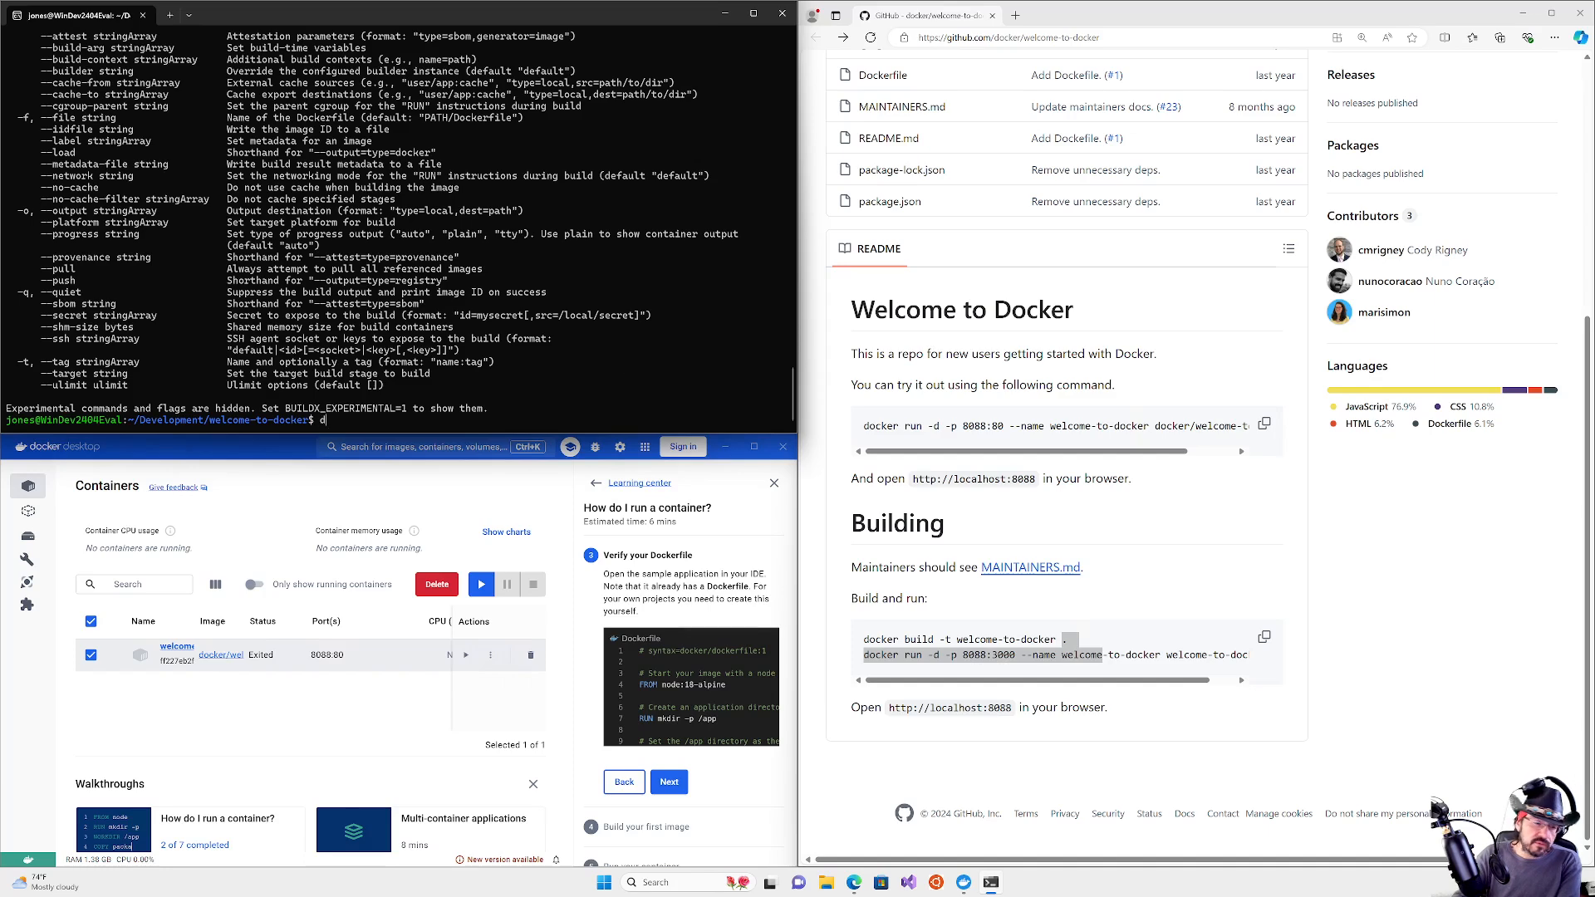
type("ocker")
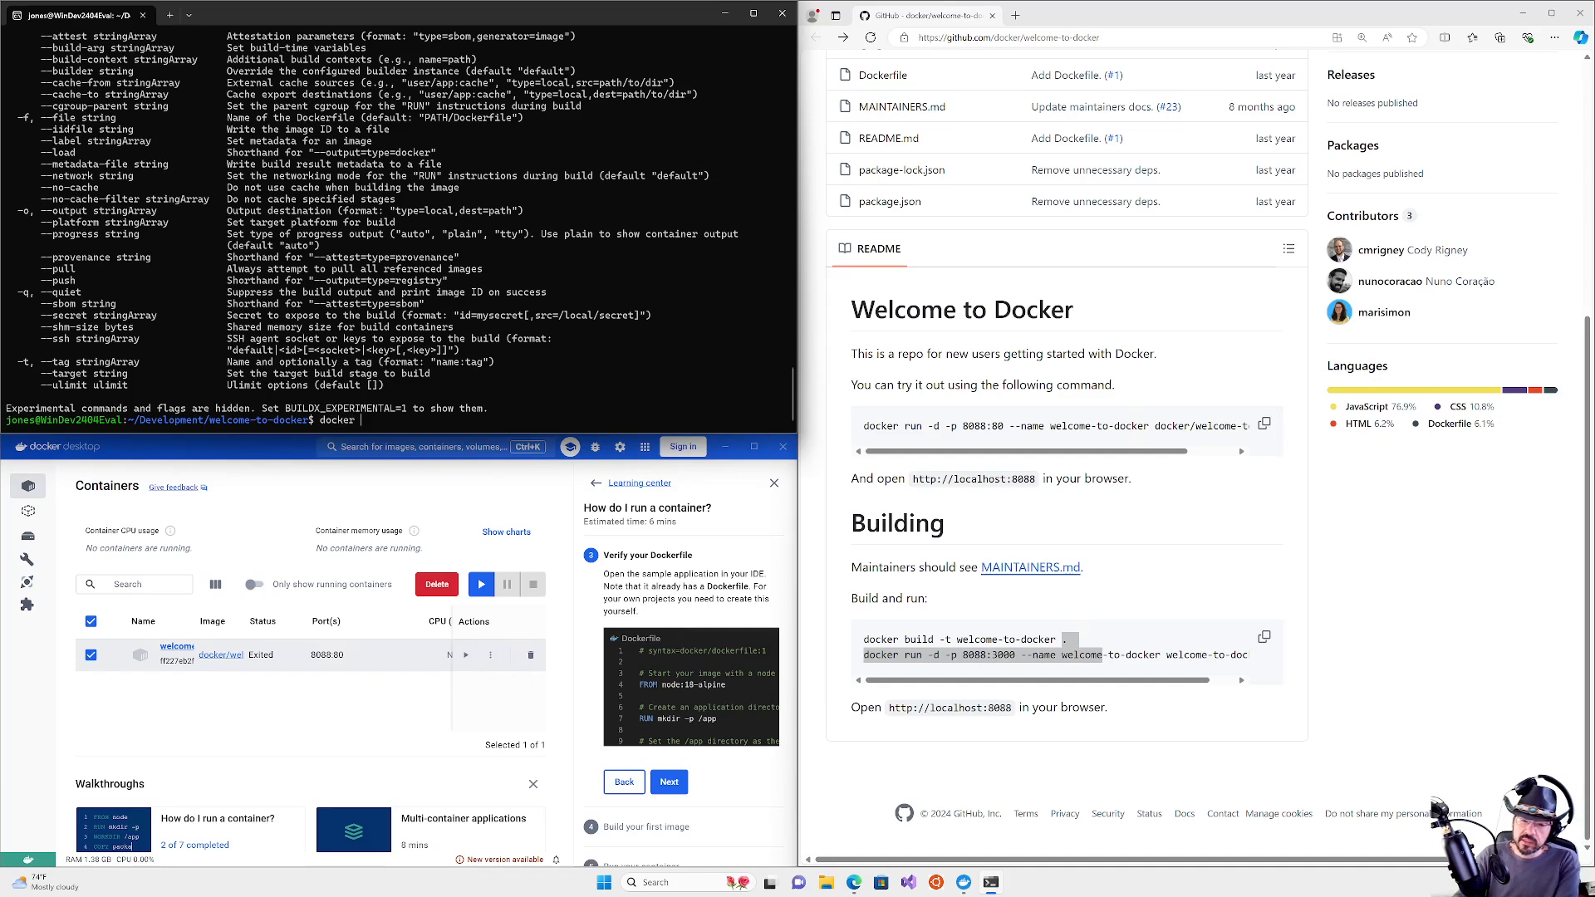
type(" build")
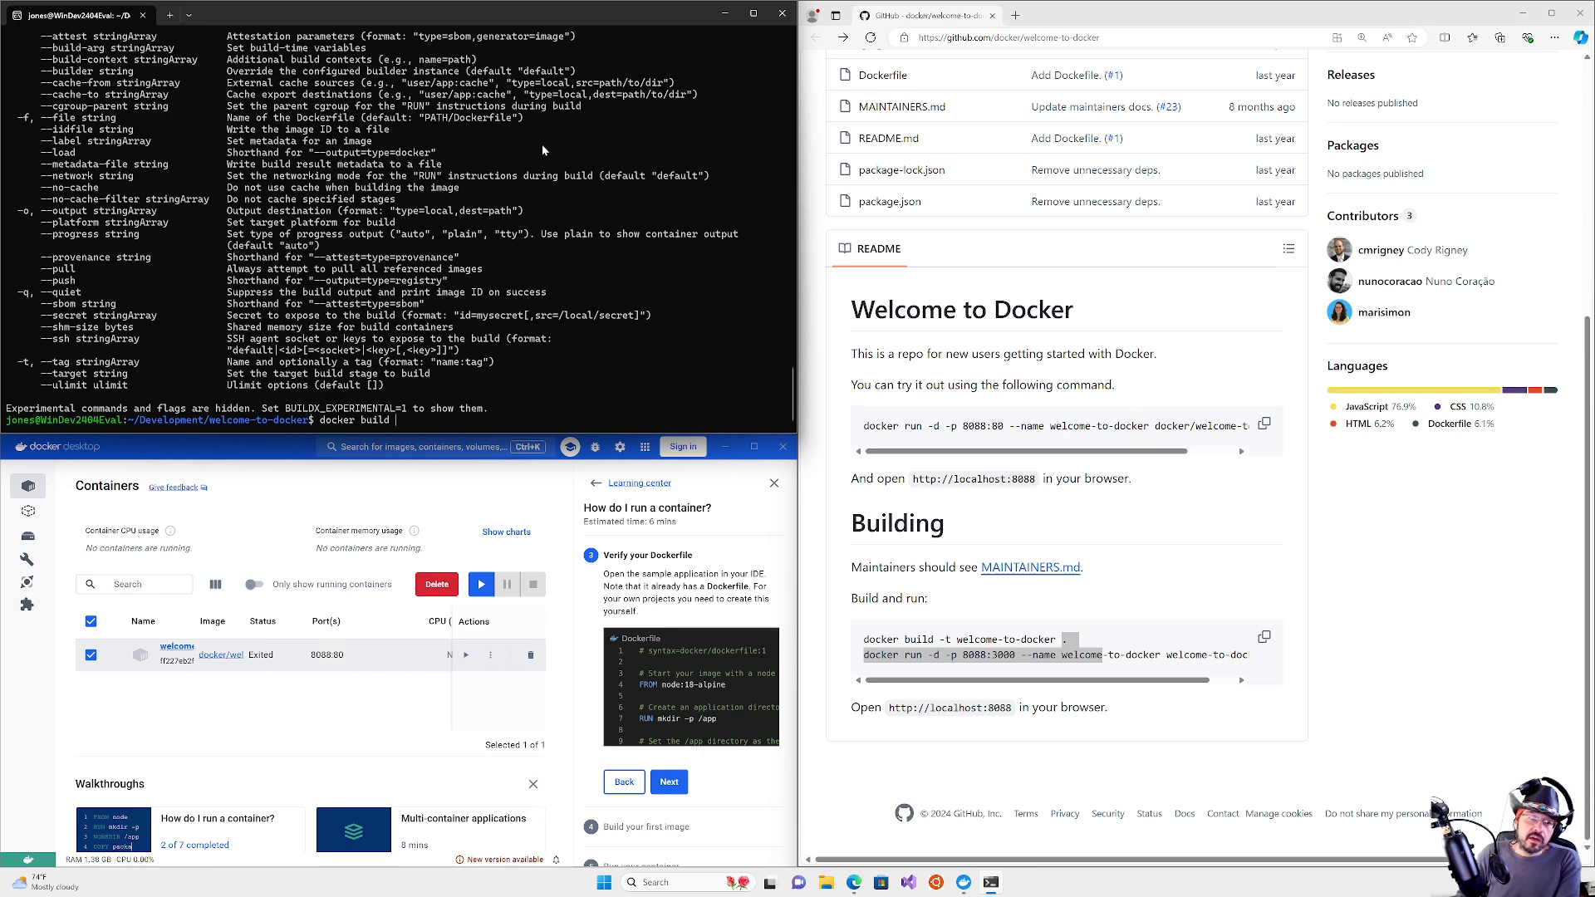
Step: Clear the terminal and enlarge its text
scroll(541, 142, "up", 2)
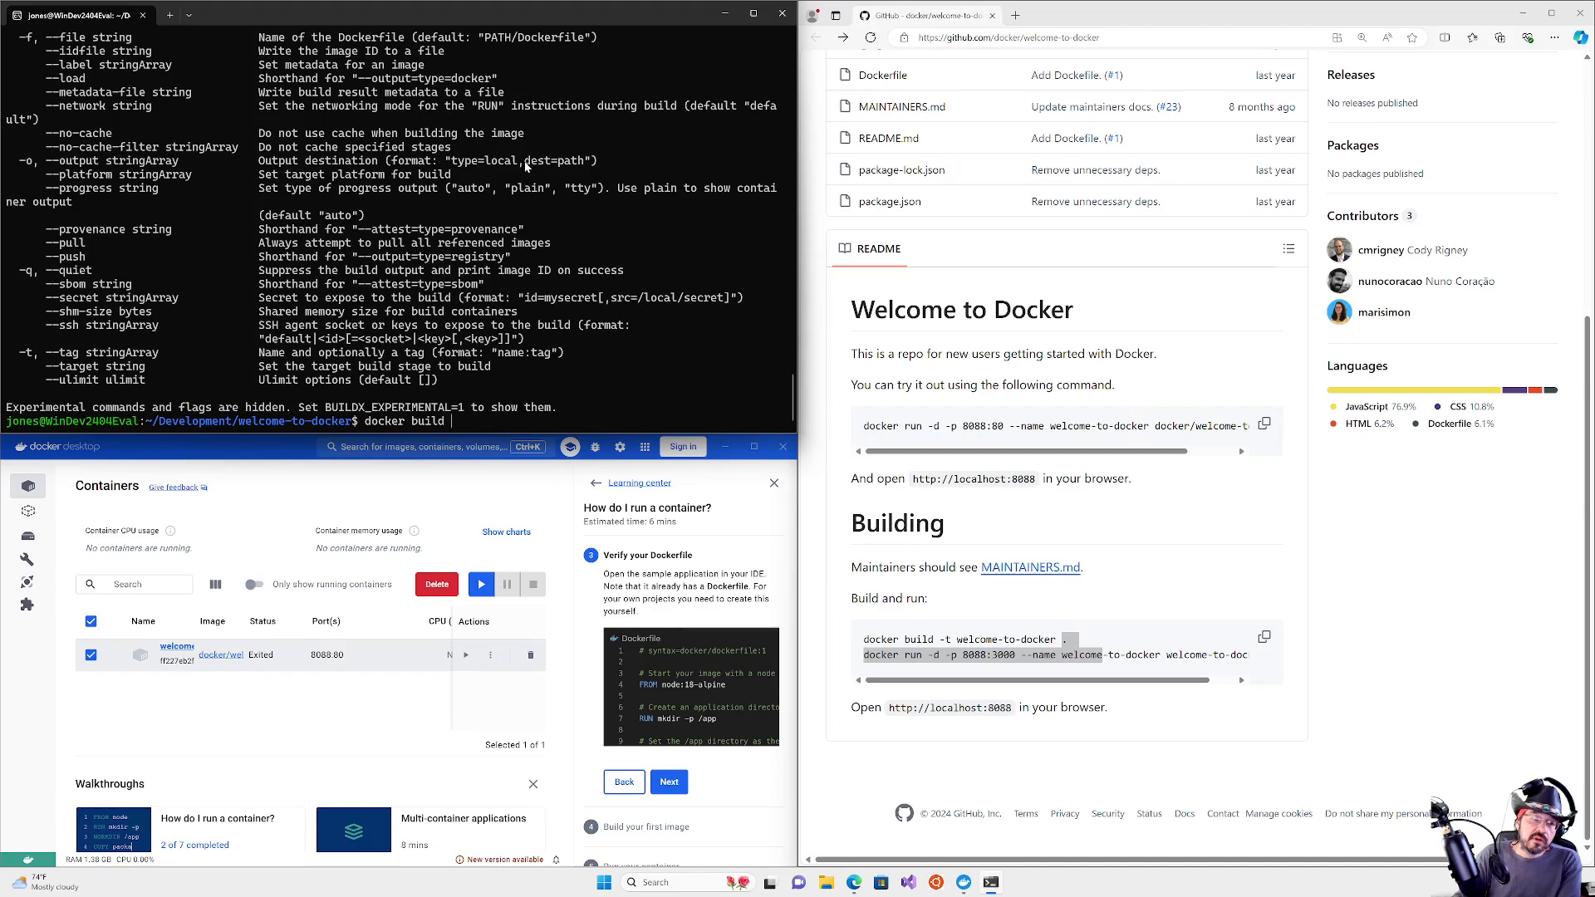
key("ctrl+c")
type("cl")
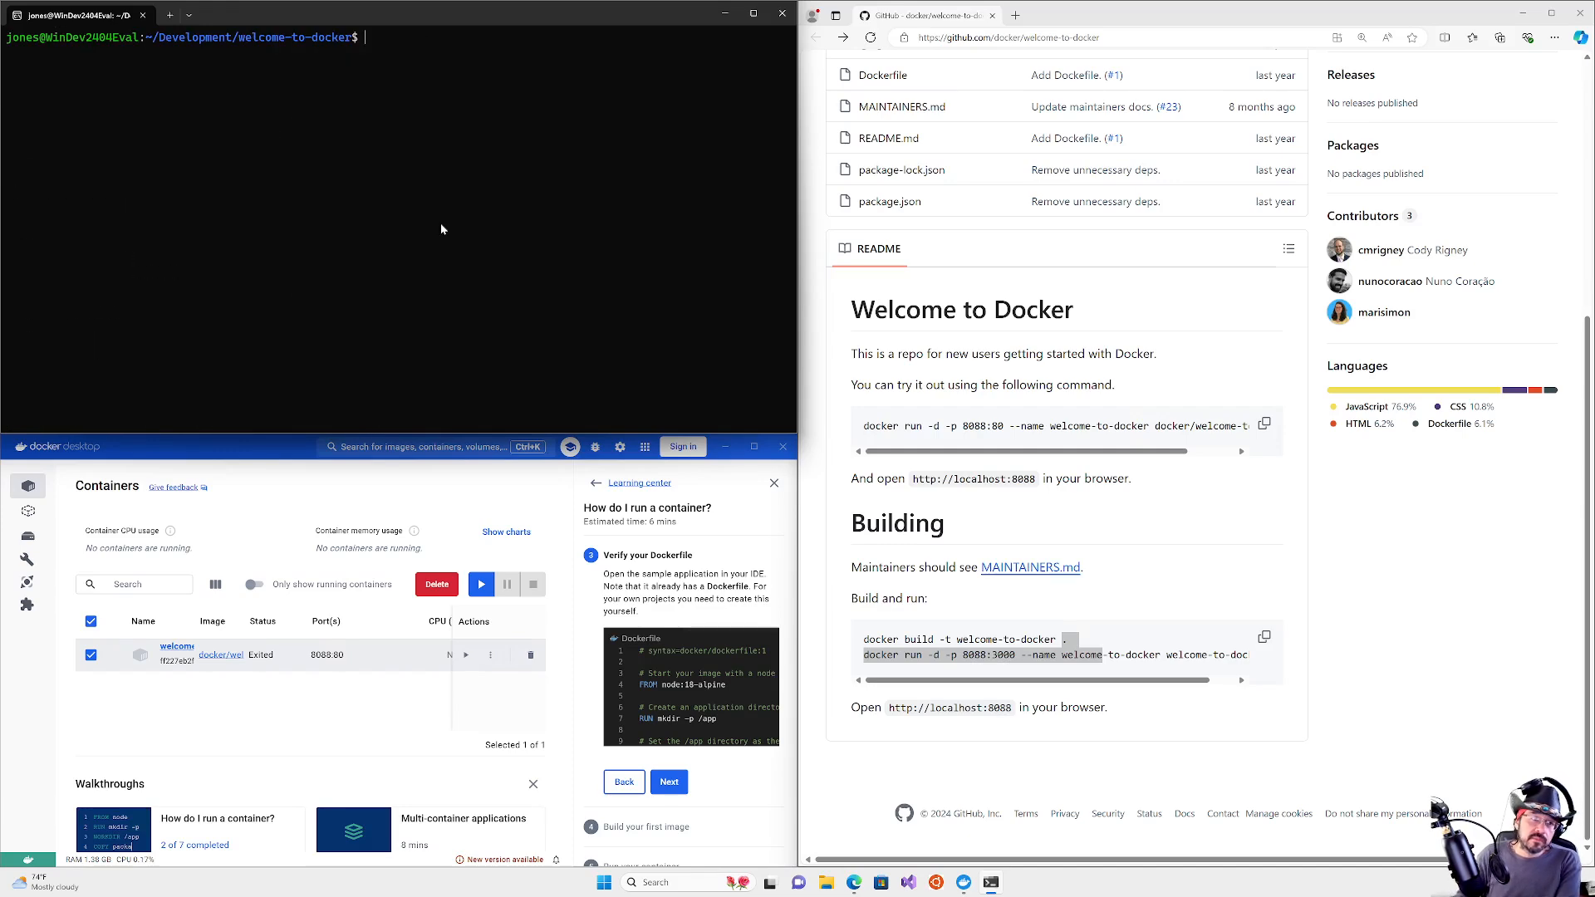
key("ctrl+equal")
key("ctrl+equal")
Step: Try to build an image tagged jones-win-dev with Dockerfile given as the build path
type("docker run")
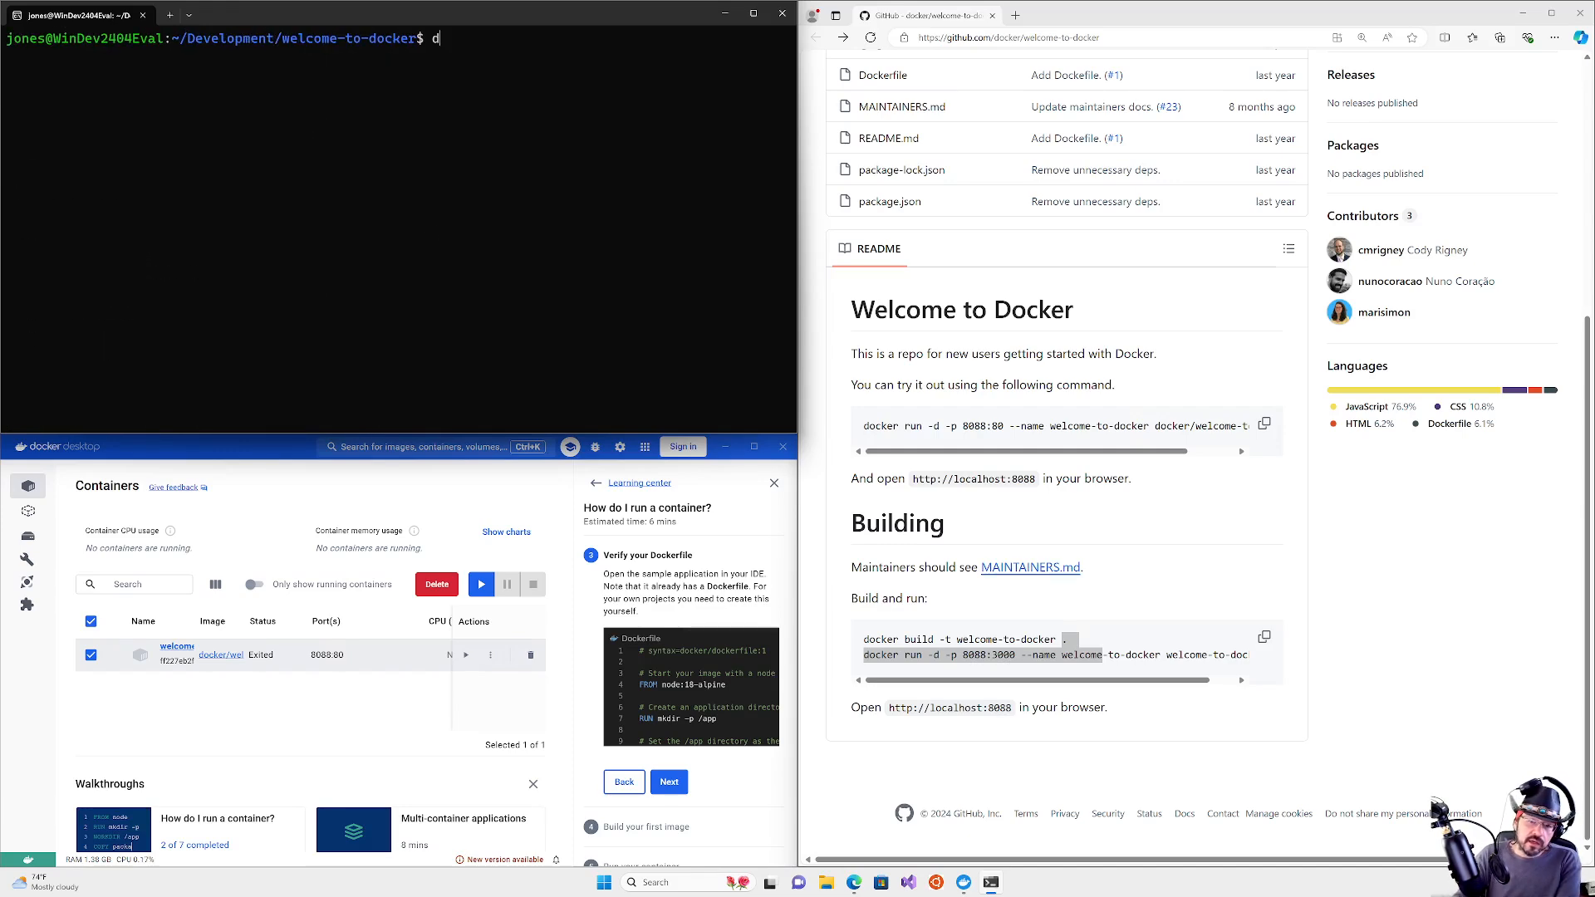
key("BackSpace")
key("BackSpace")
key("BackSpace")
key("BackSpace")
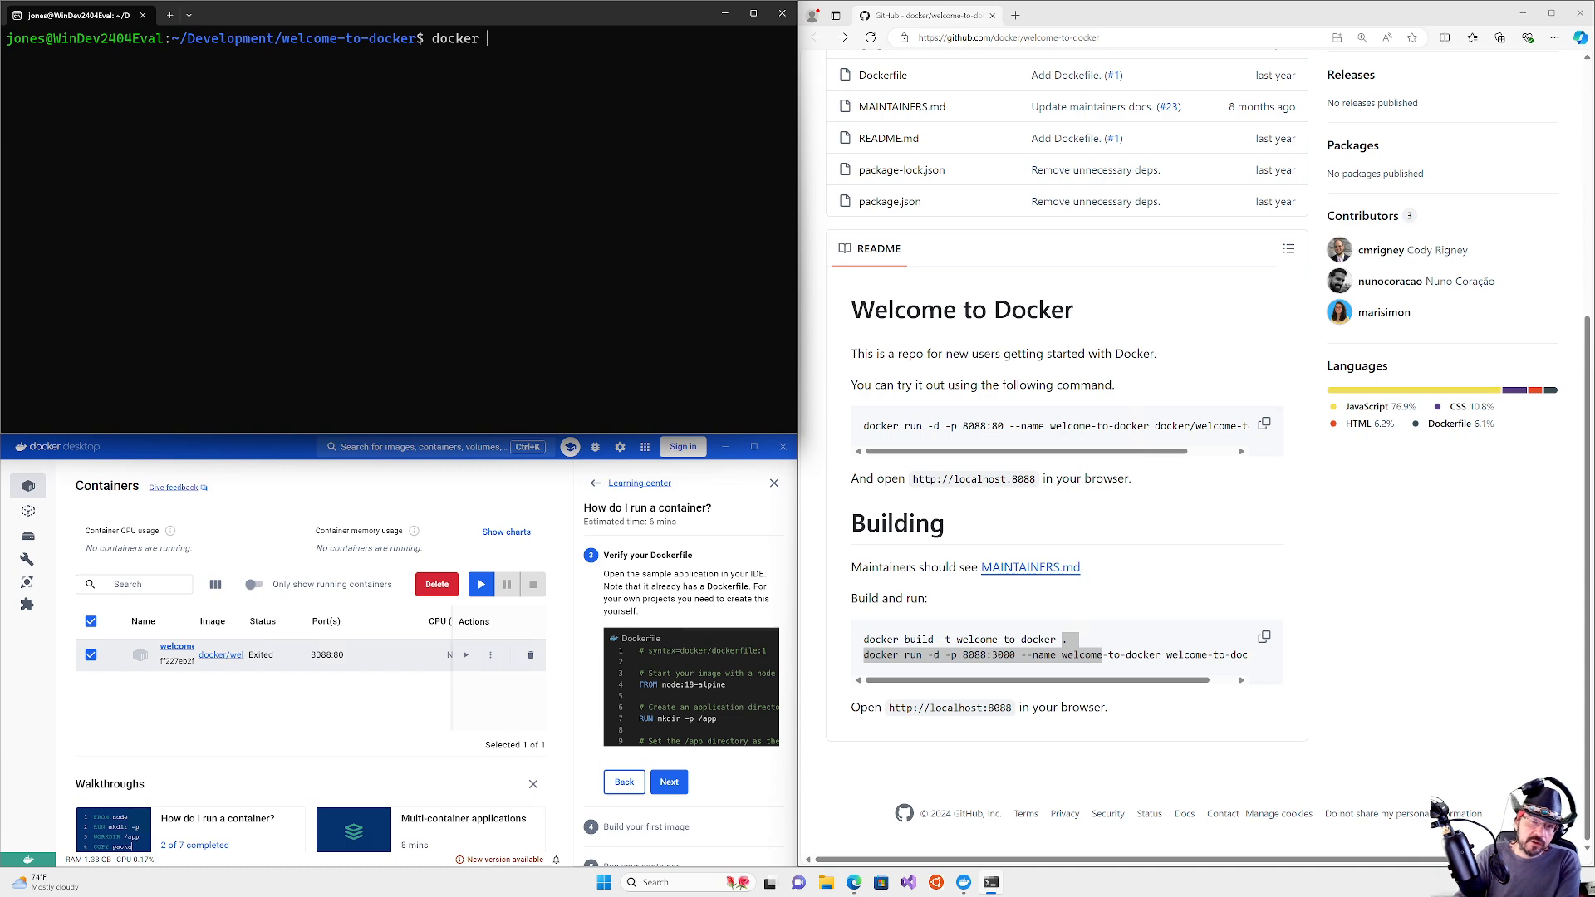
type("build -t")
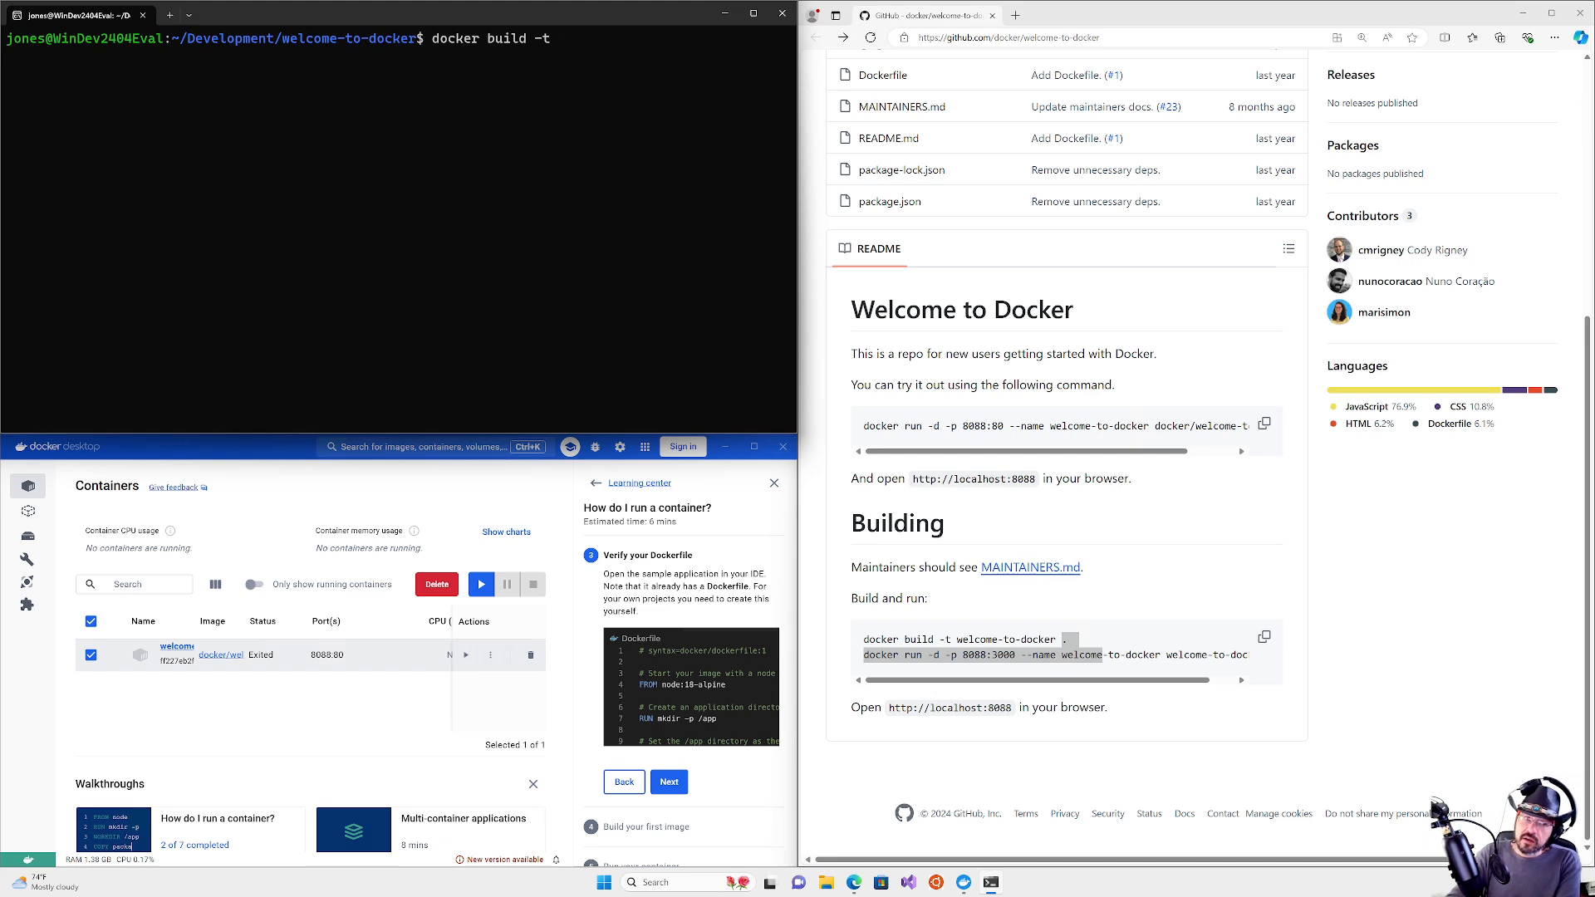
type(" jon")
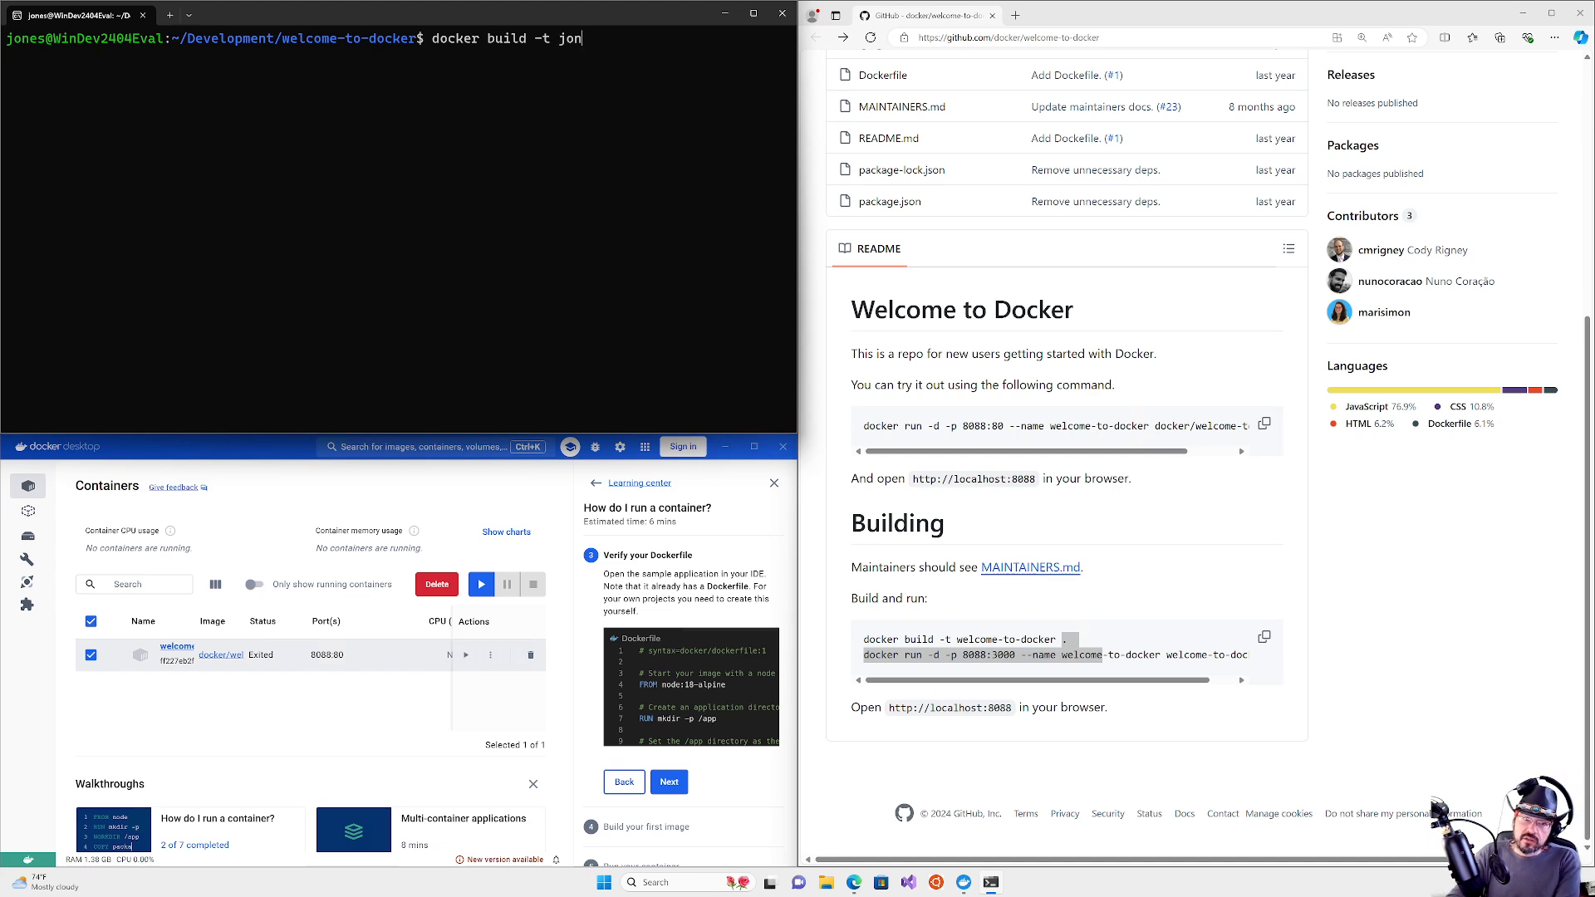
type("es-win")
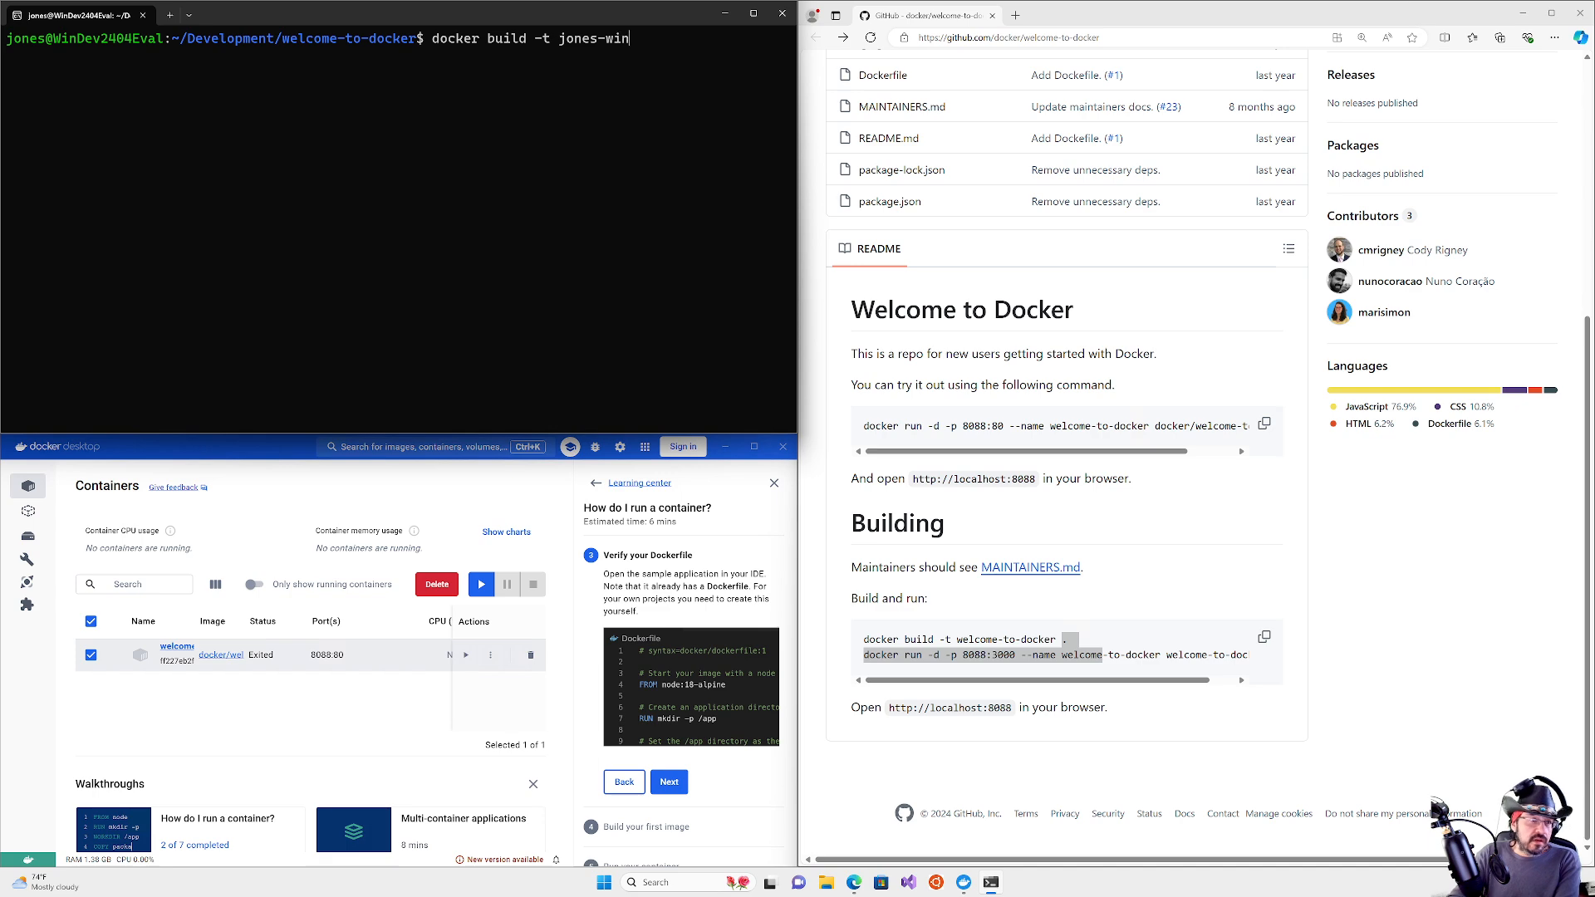
type("-dev")
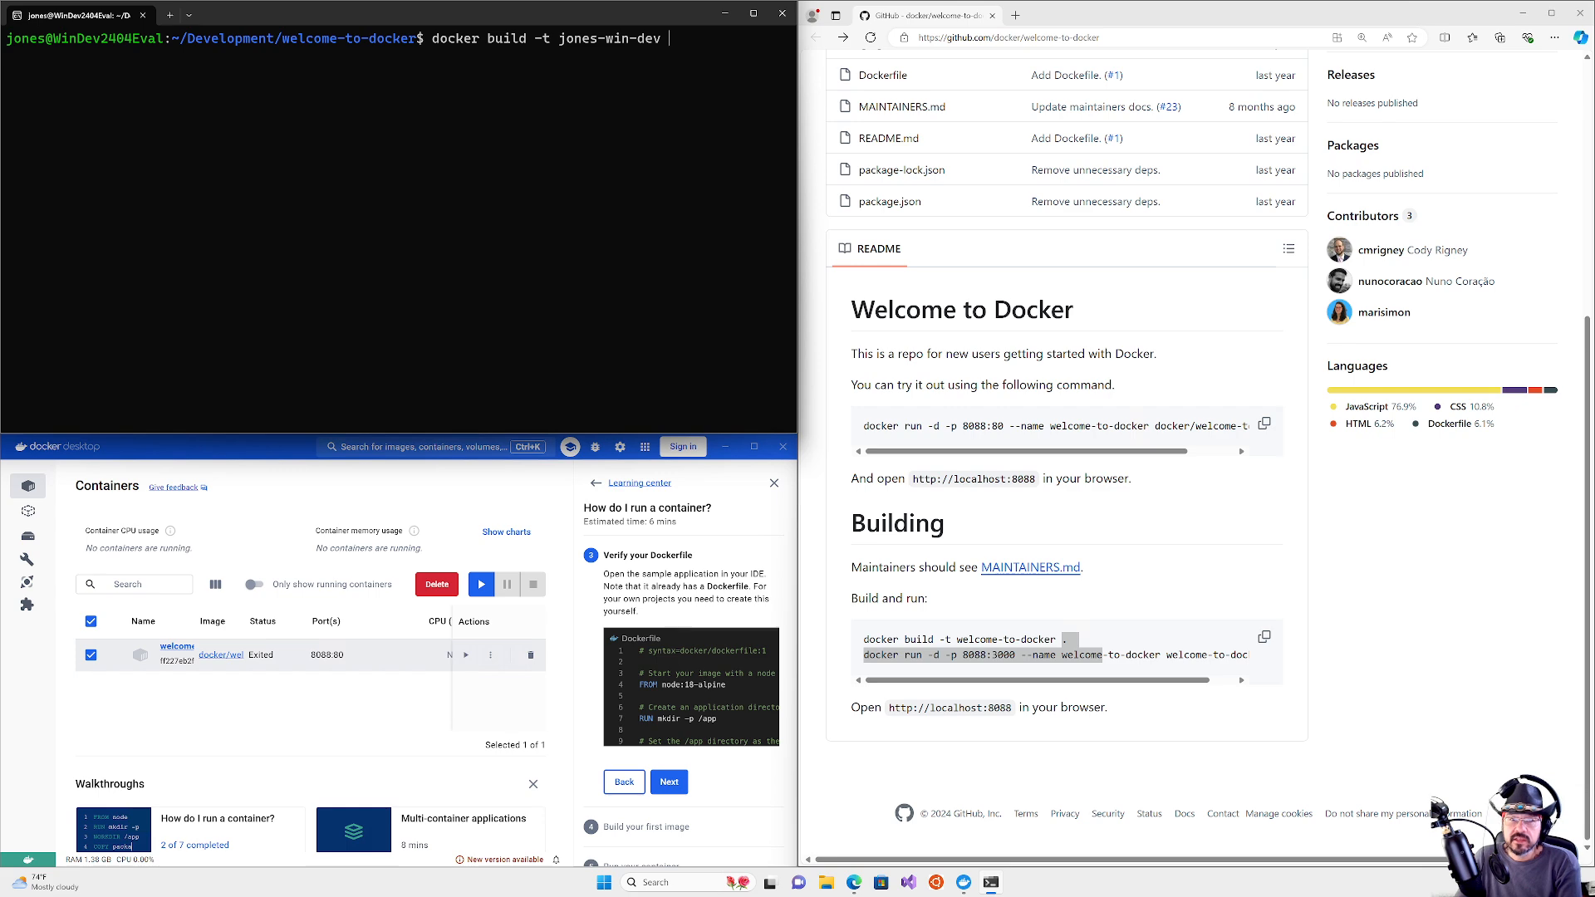
type(".")
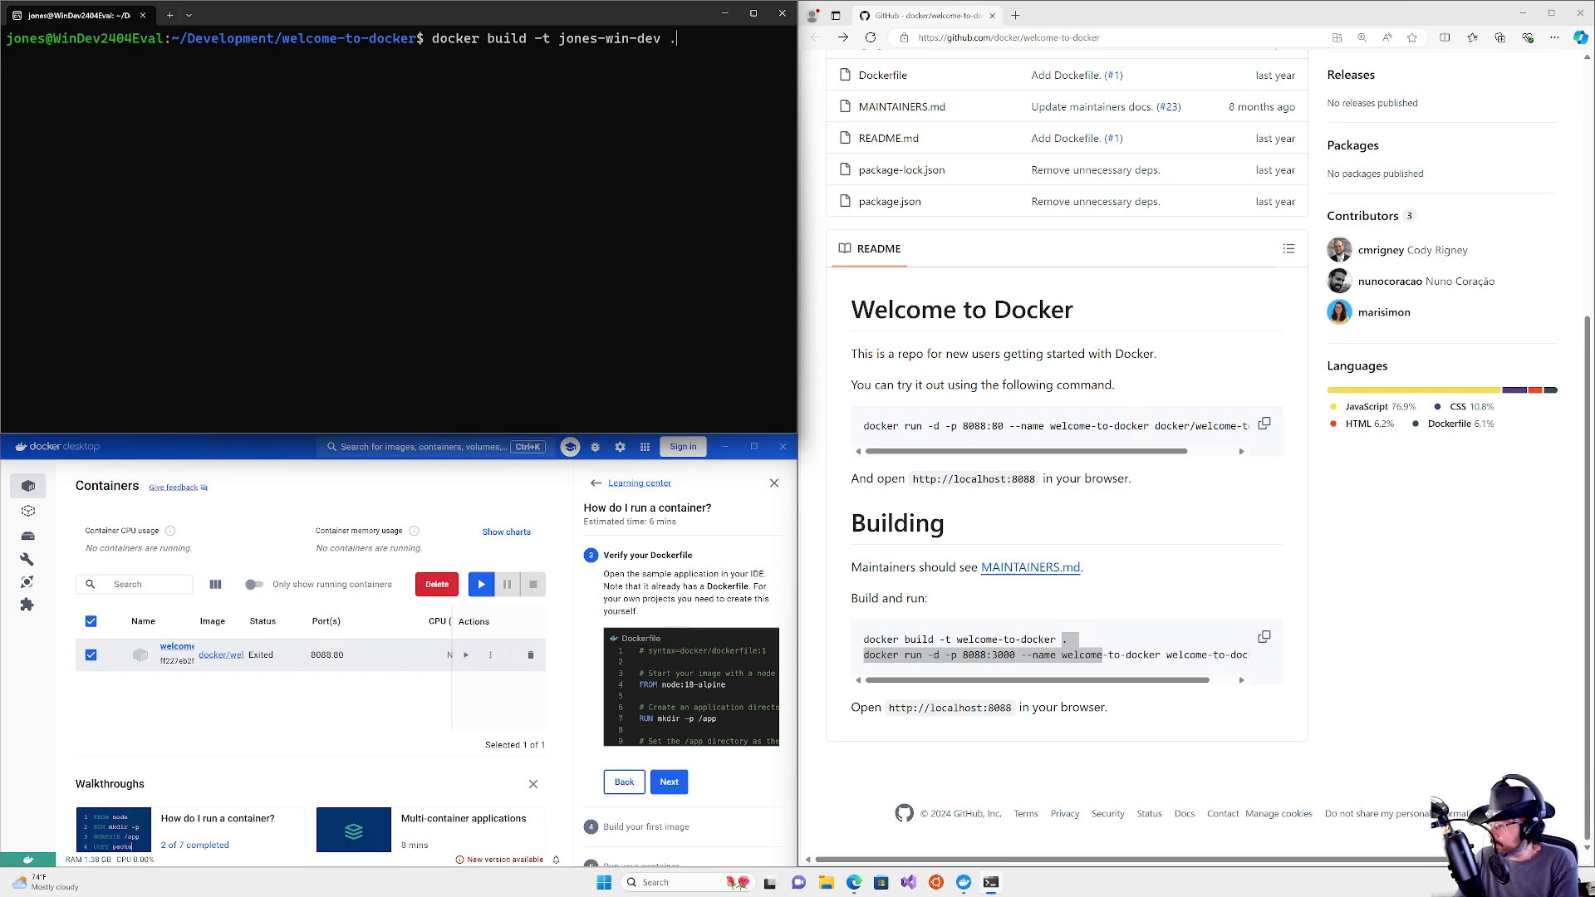
key("BackSpace")
type("Dockerfile")
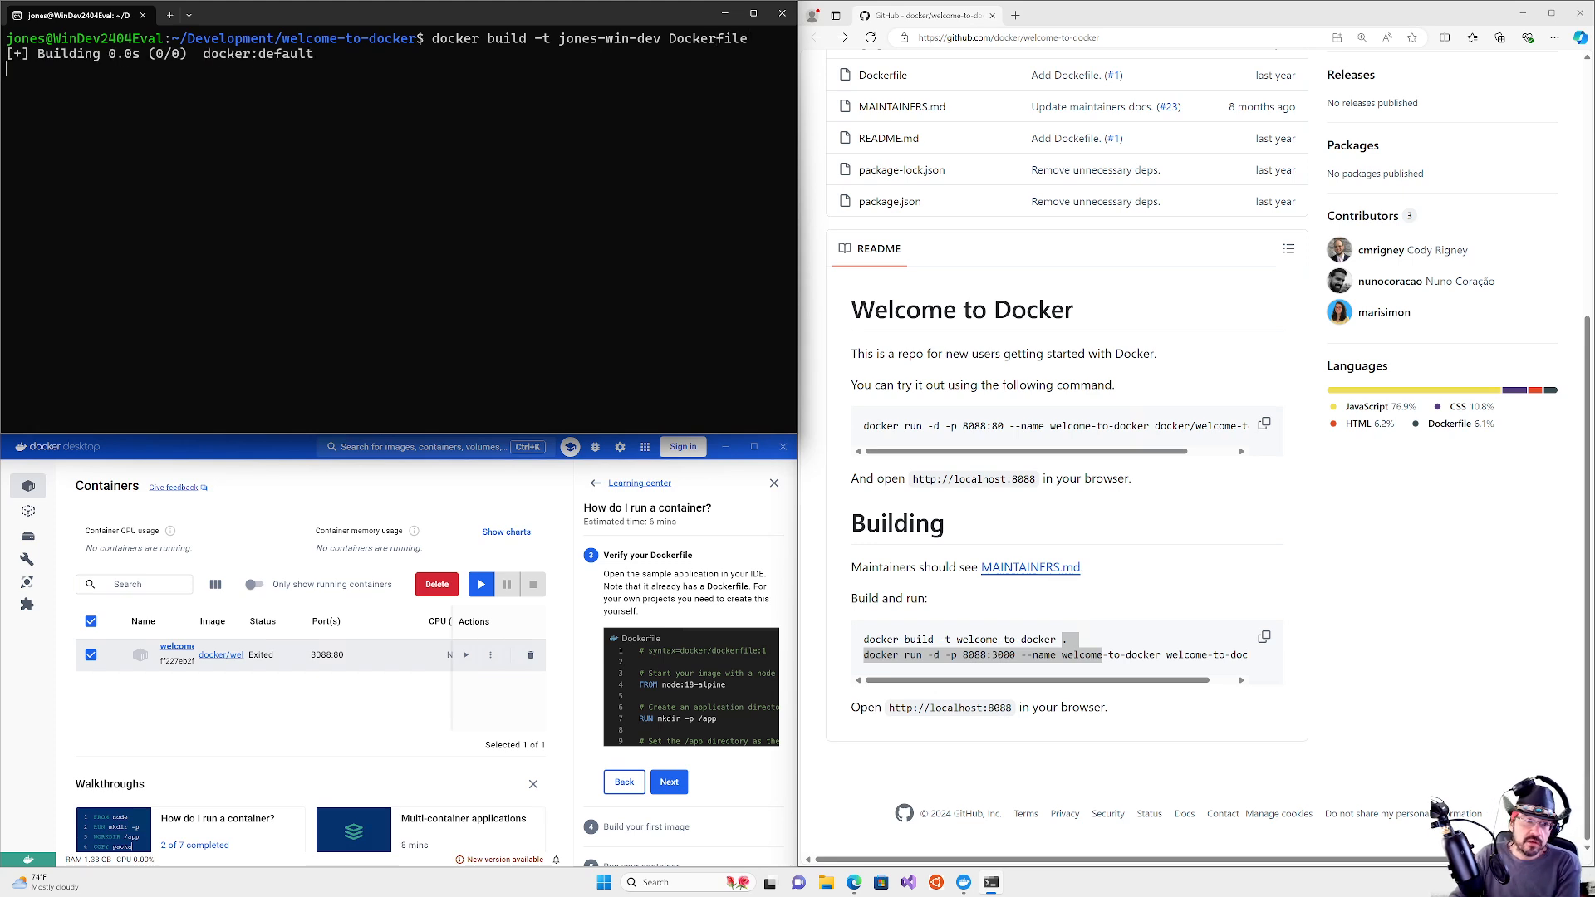
Step: Build the image tagged jones-win-dev from the current directory with docker build -t jones-win-dev
key("Up")
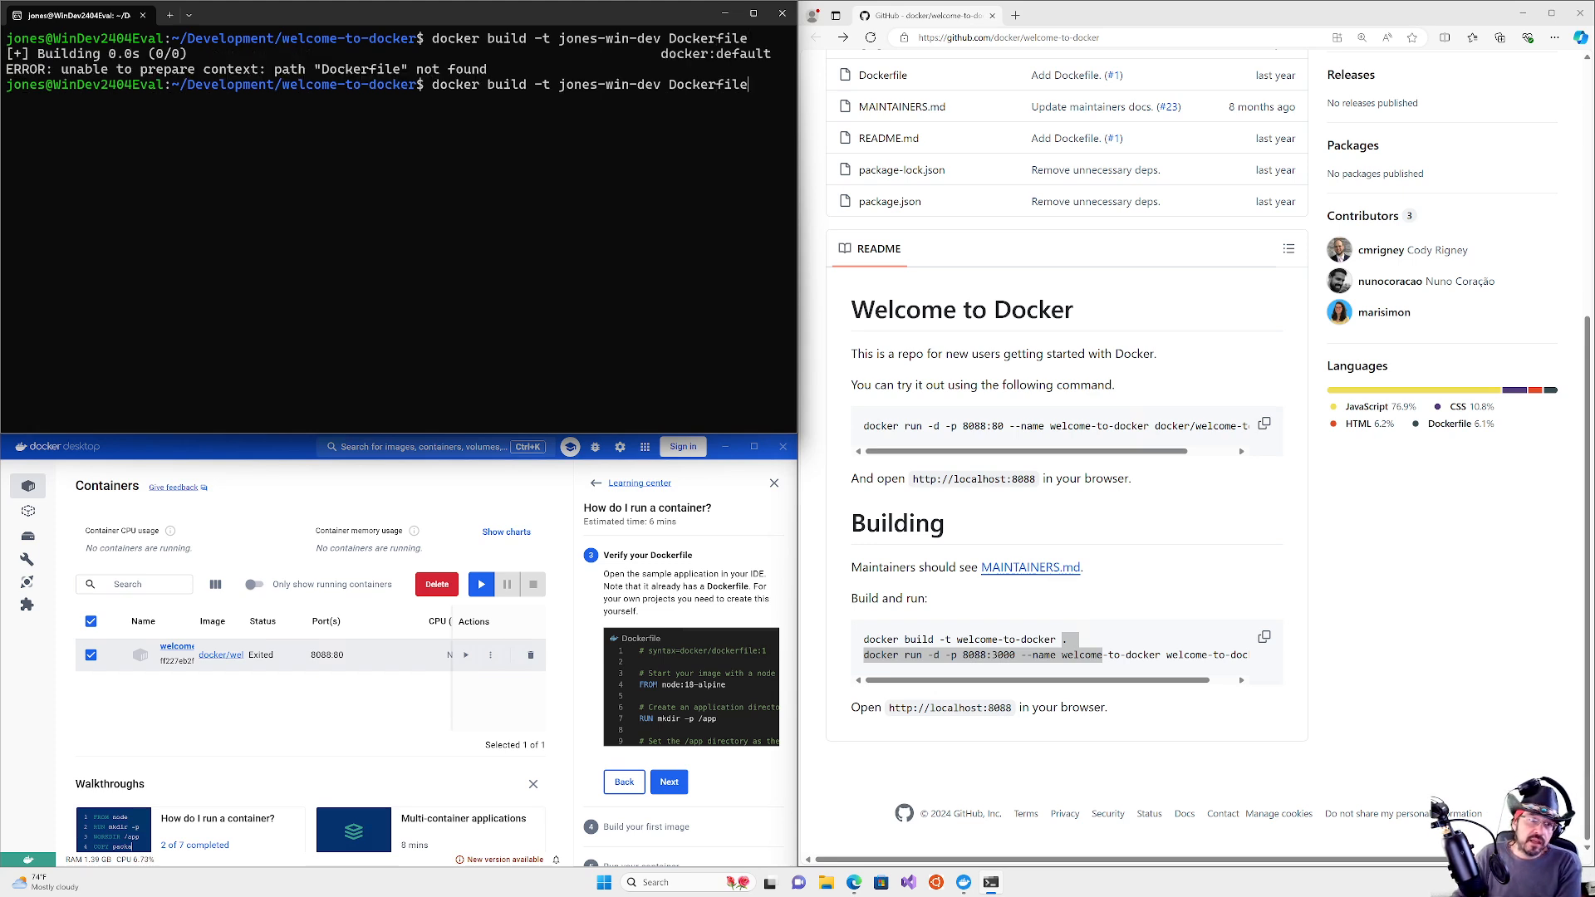
key("BackSpace")
key("BackSpace")
key("BackSpace")
key("BackSpace")
key("BackSpace")
key("BackSpace")
key("BackSpace")
key("BackSpace")
key("BackSpace")
key("BackSpace")
type(".")
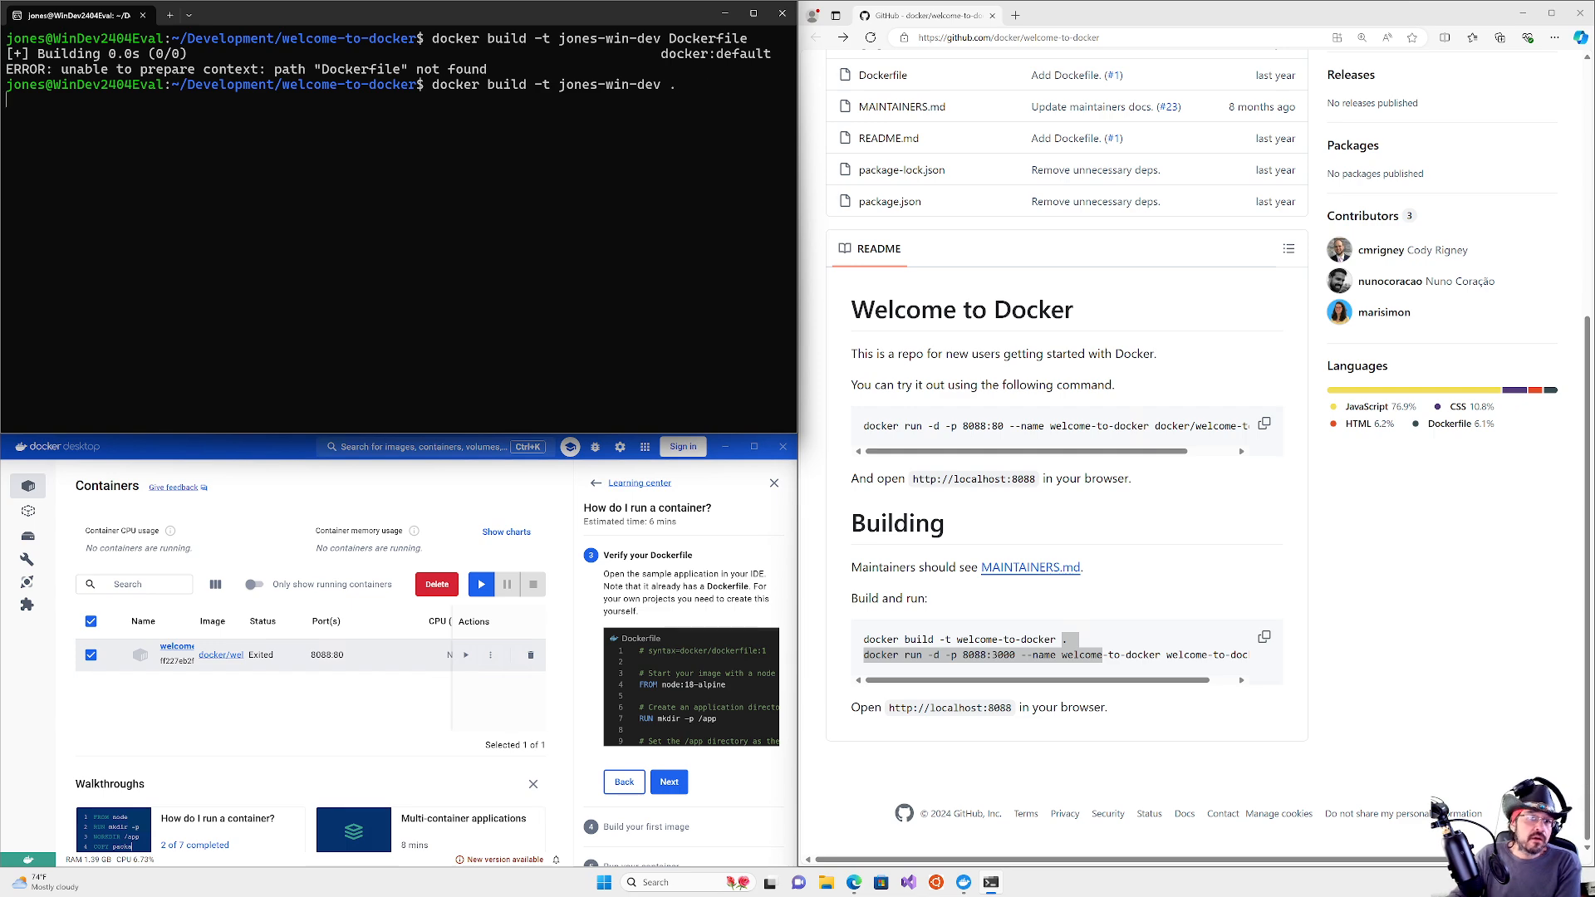
key("Return")
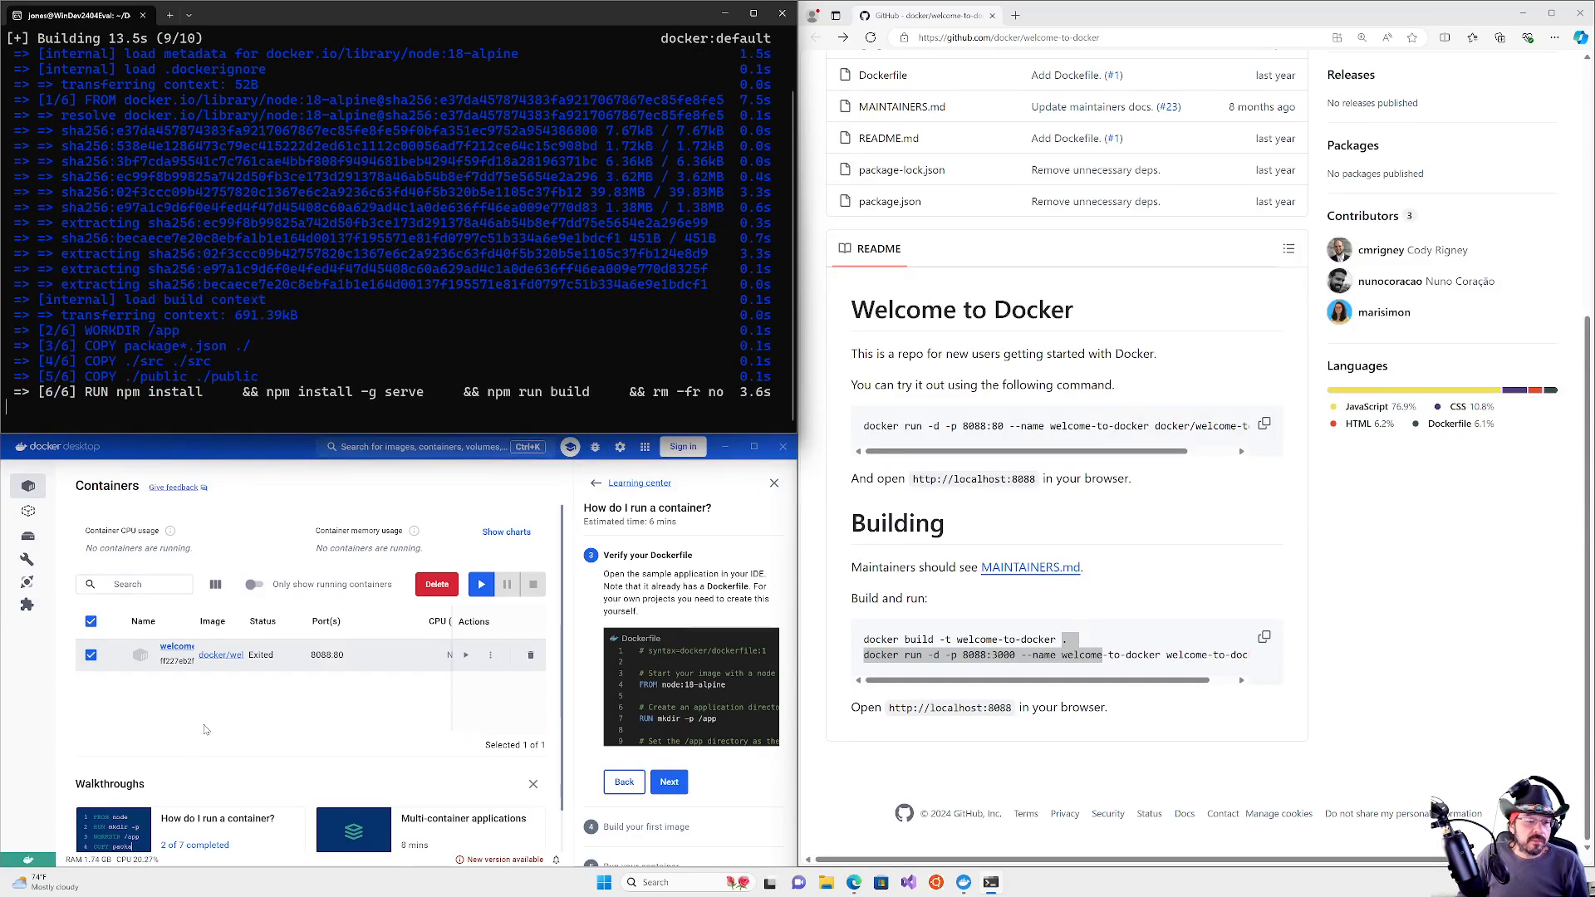
Step: Check the build history and the local images list in Docker Desktop, and return to the build output in the terminal
left_click(28, 536)
left_click(27, 558)
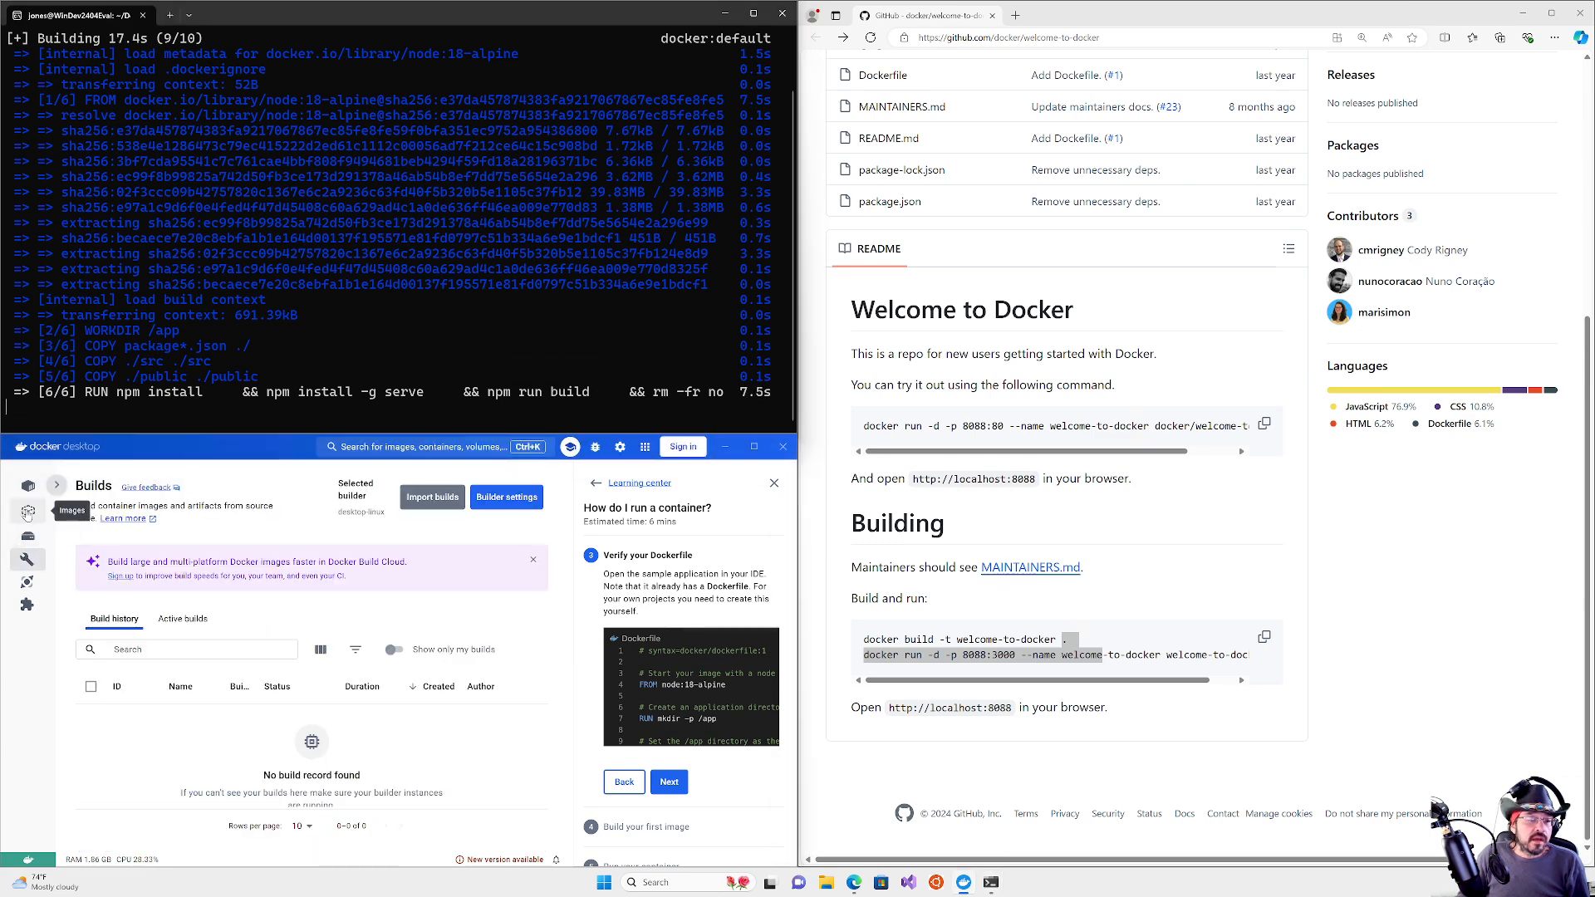
left_click(29, 511)
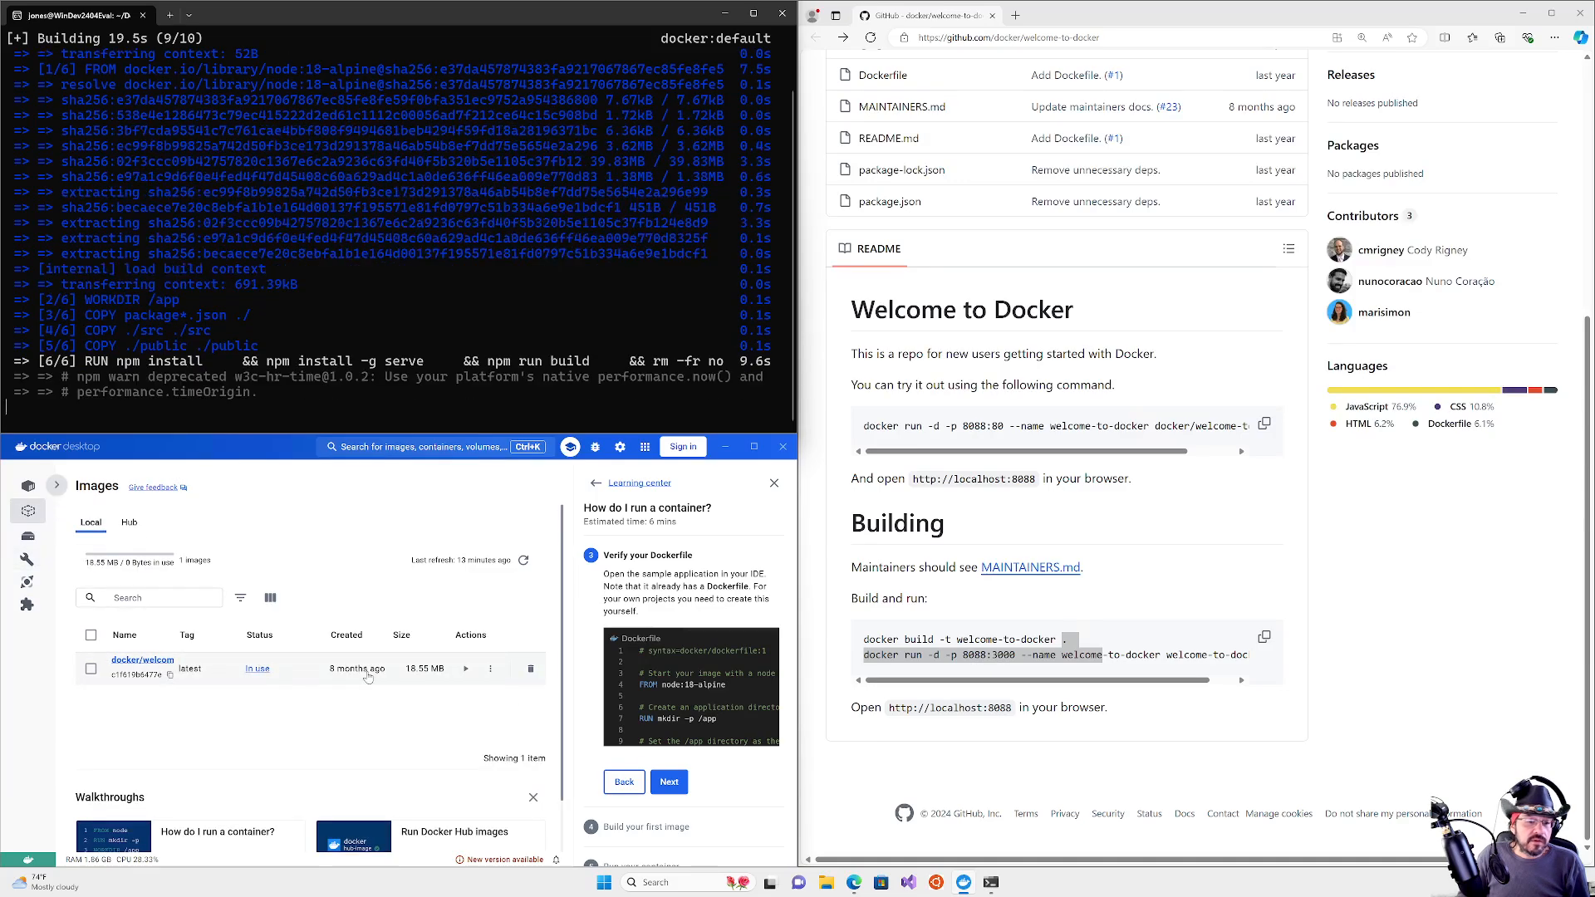
left_click(417, 262)
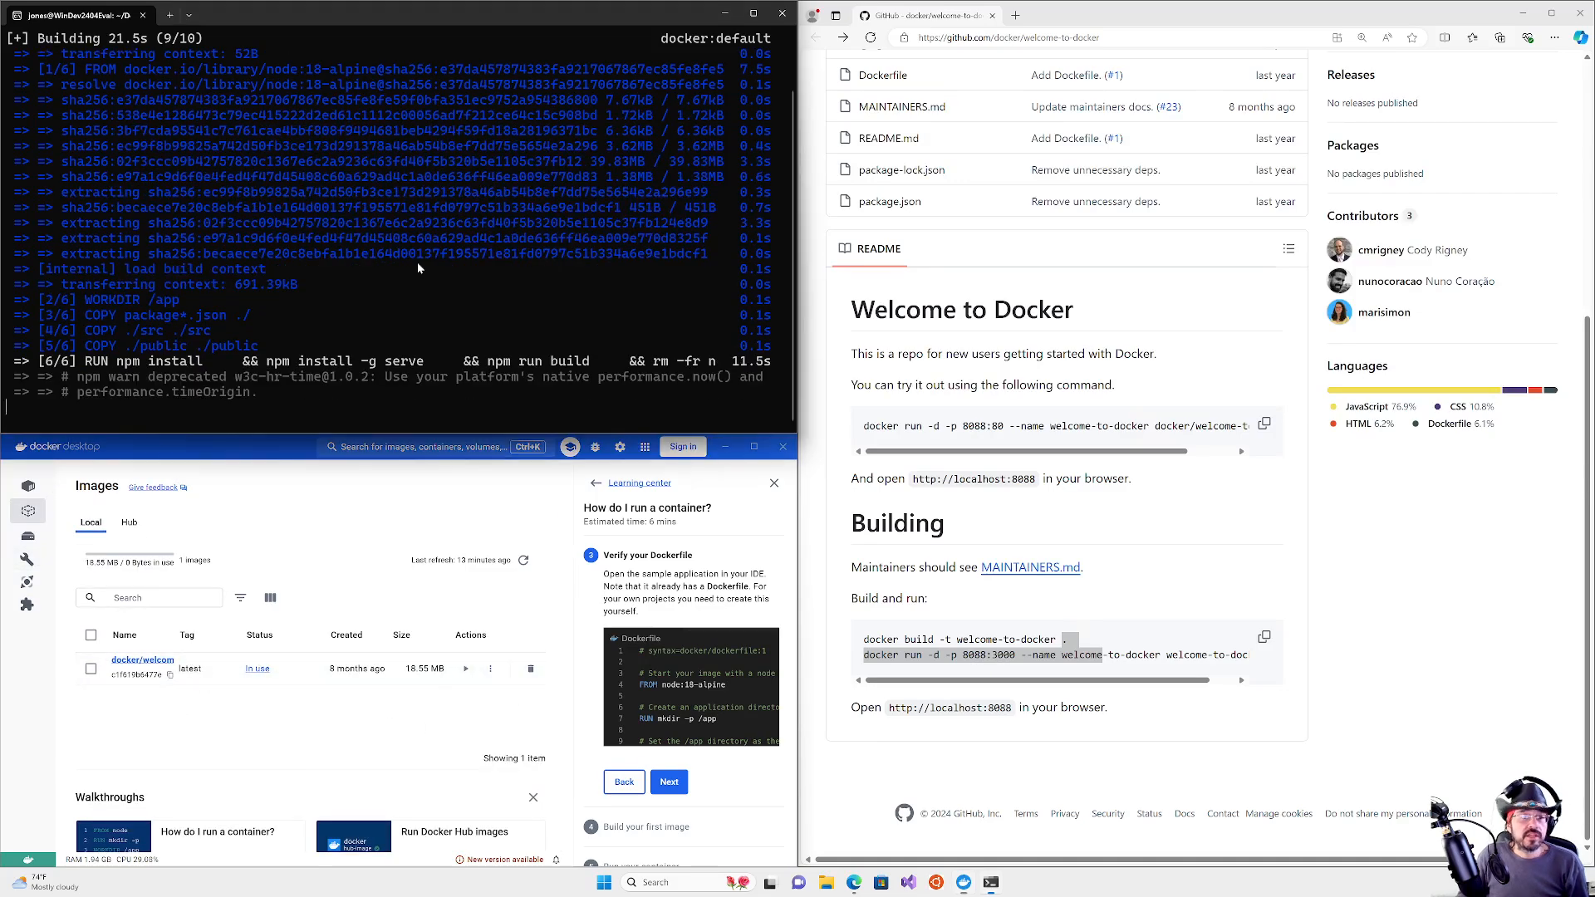
Step: Follow the running image build in the terminal, examining the WORKDIR, COPY and RUN npm install stages
scroll(331, 92, "up", 1)
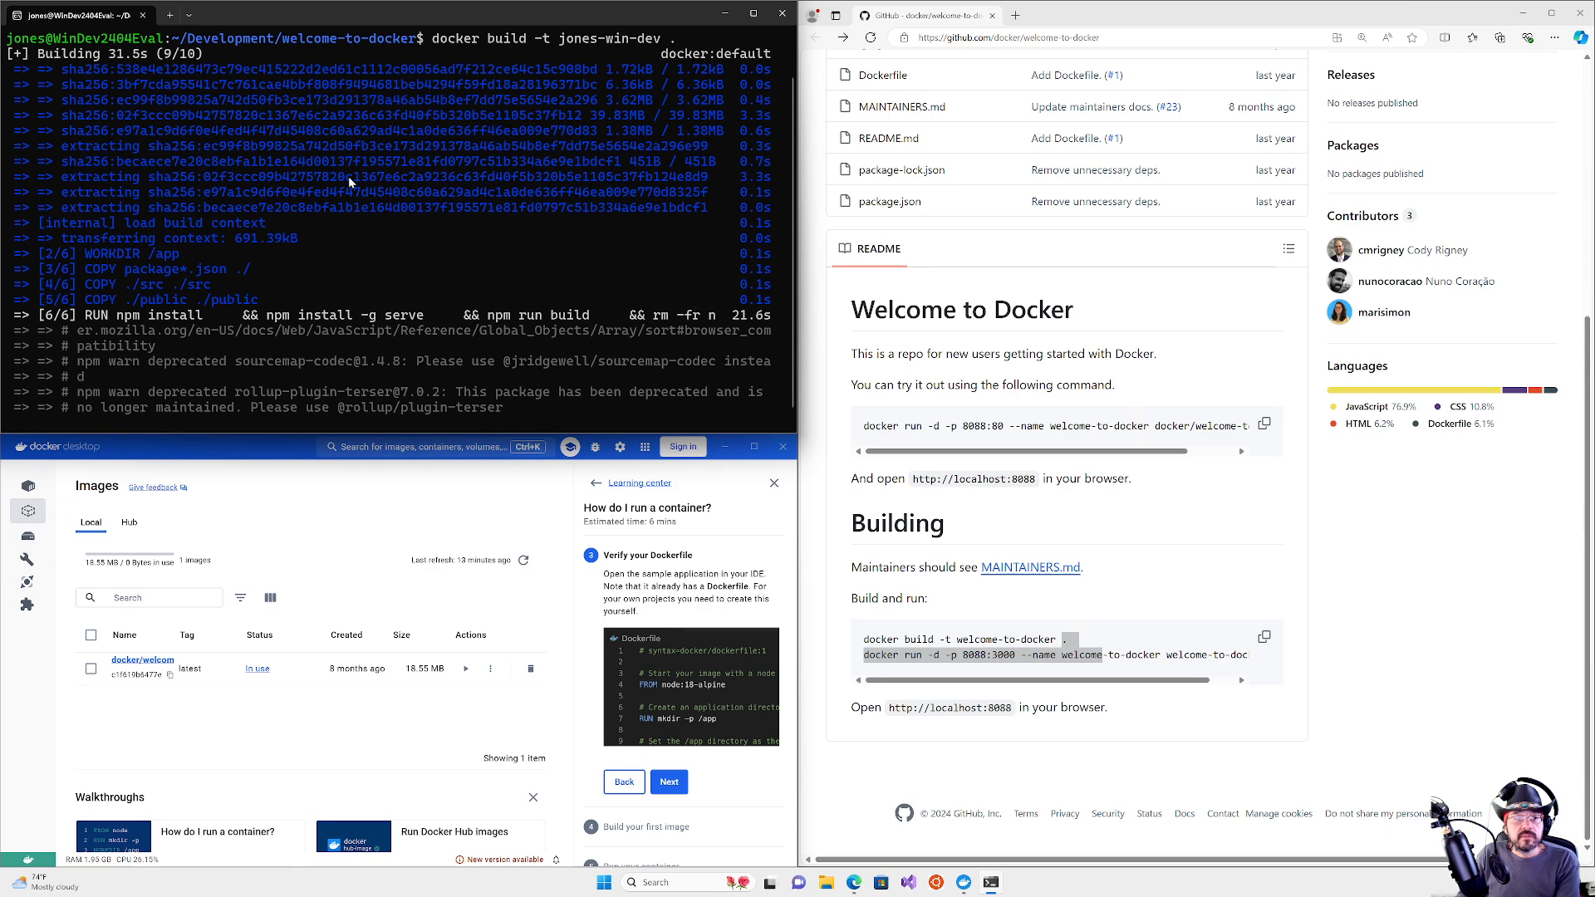
right_click(257, 187)
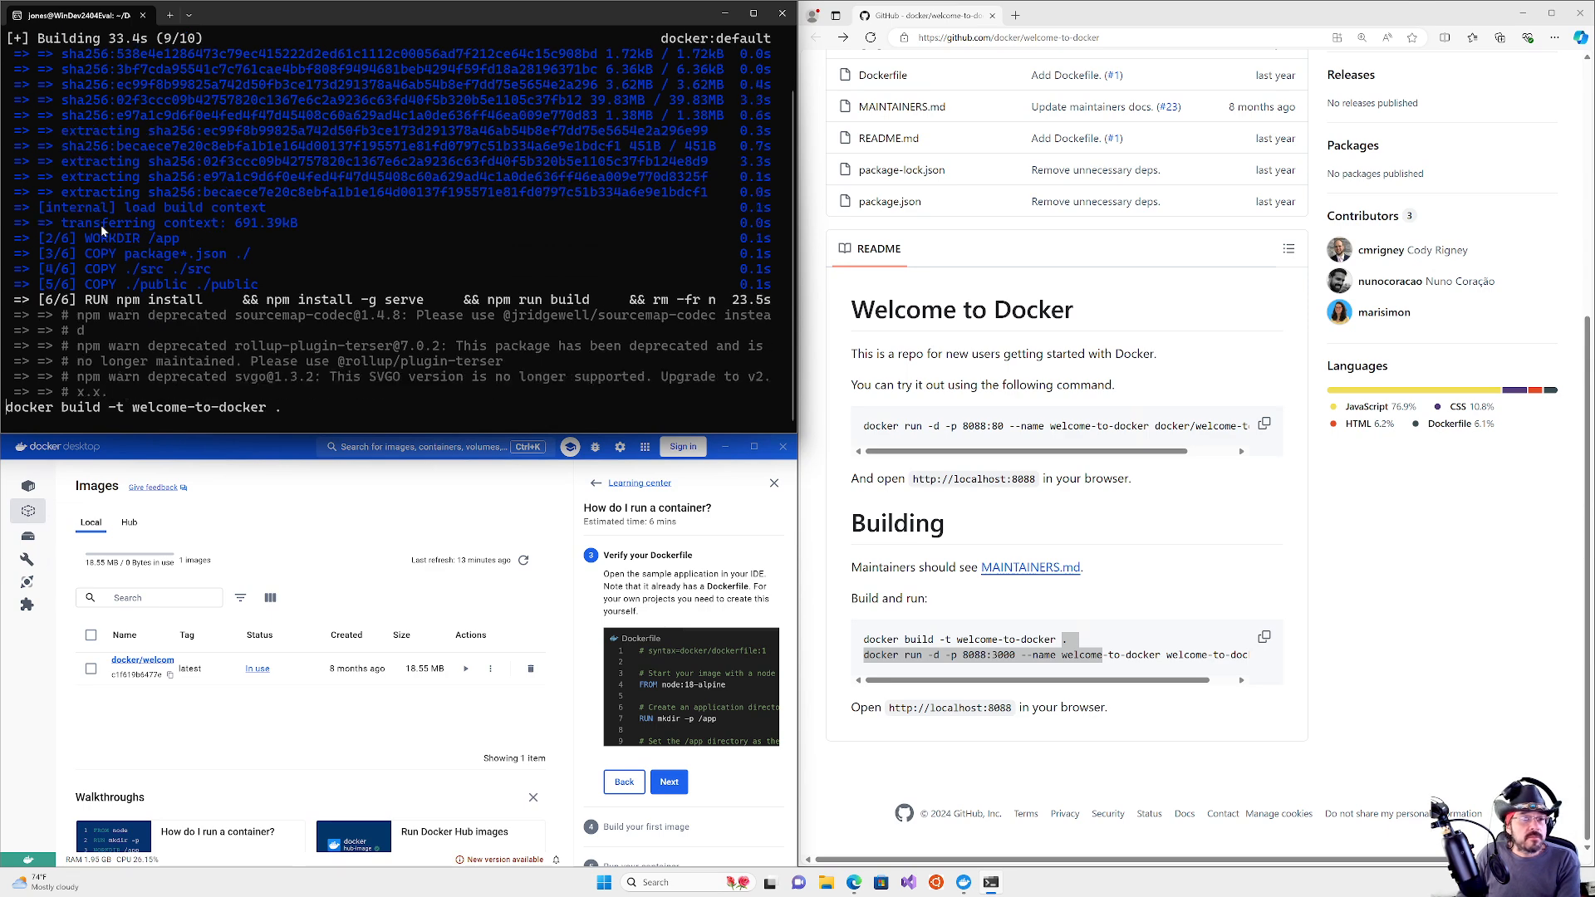
left_click(218, 228)
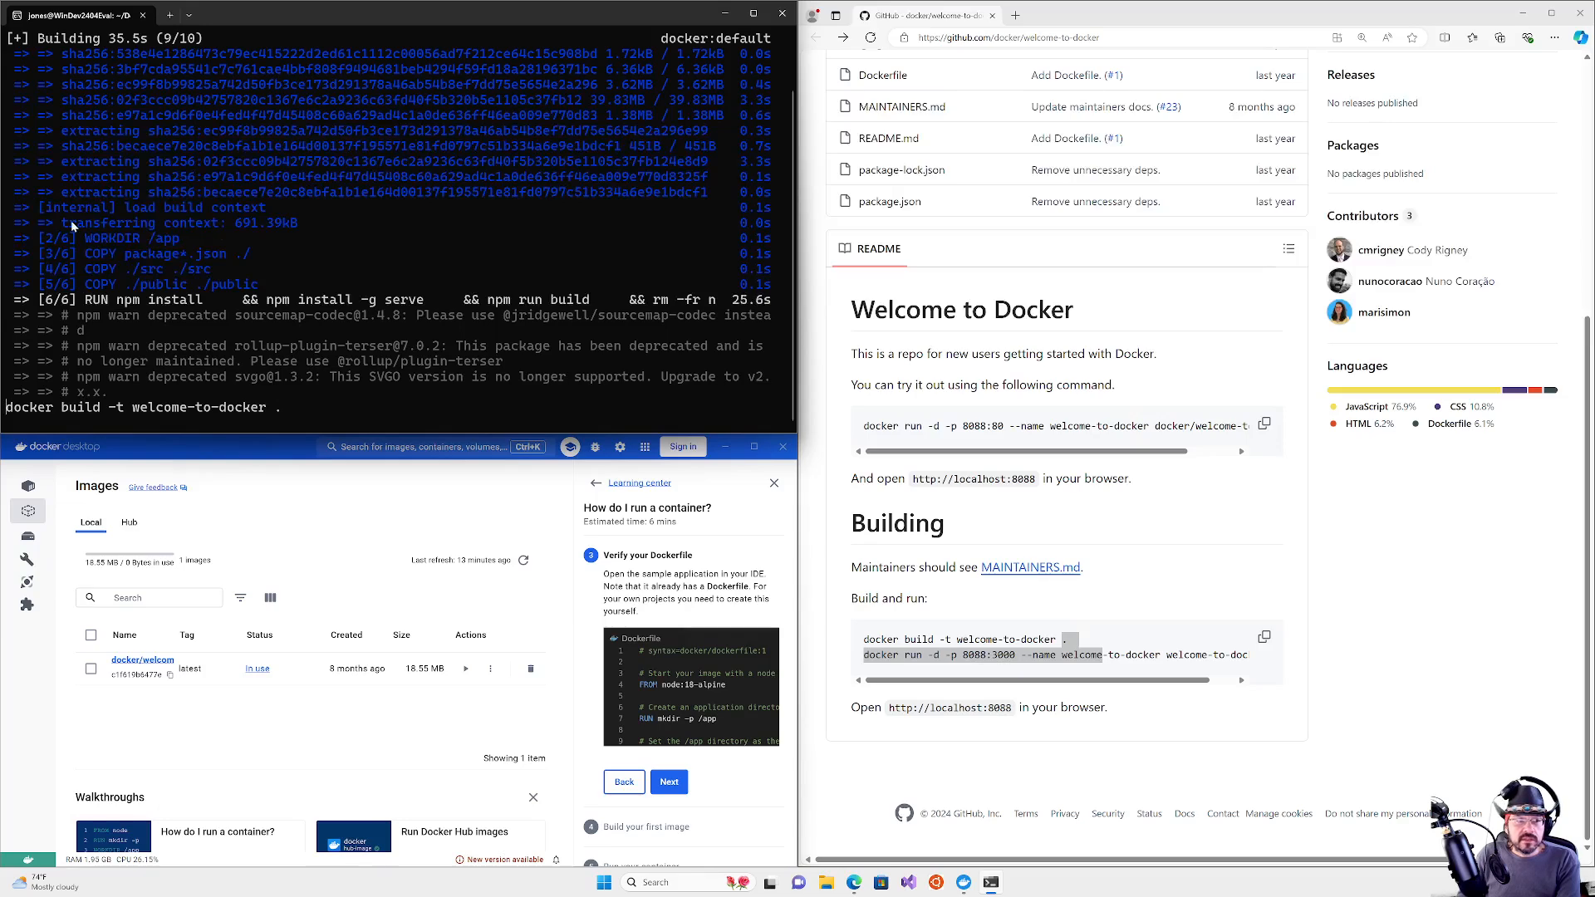
left_click_drag(71, 221, 204, 286)
left_click(144, 236)
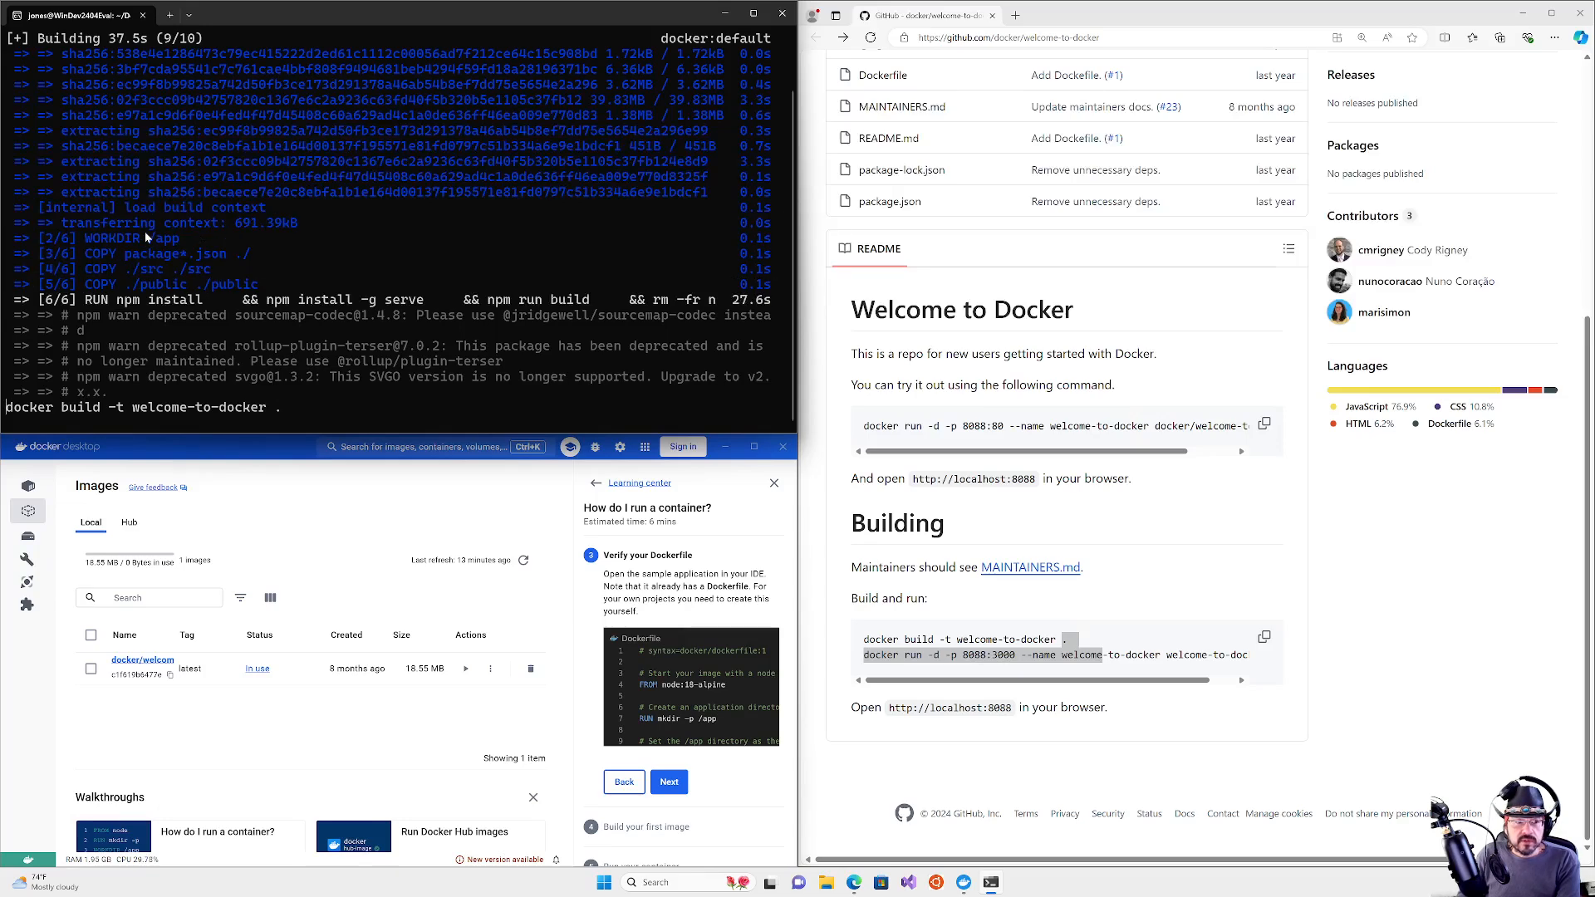
left_click_drag(91, 257, 233, 267)
left_click(193, 275)
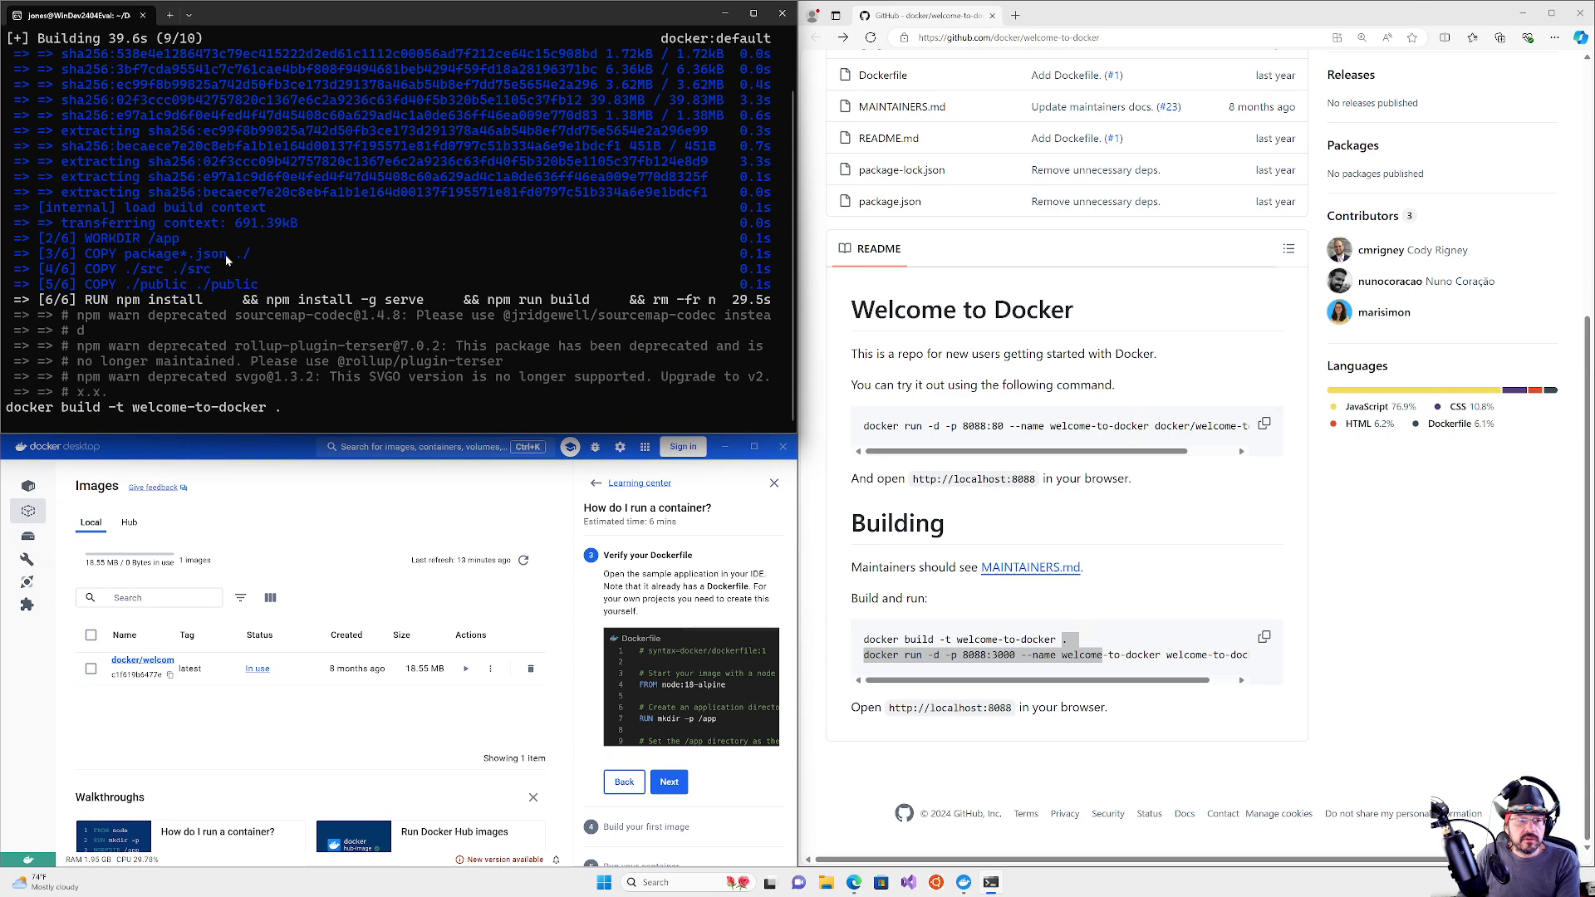
left_click_drag(101, 300, 677, 306)
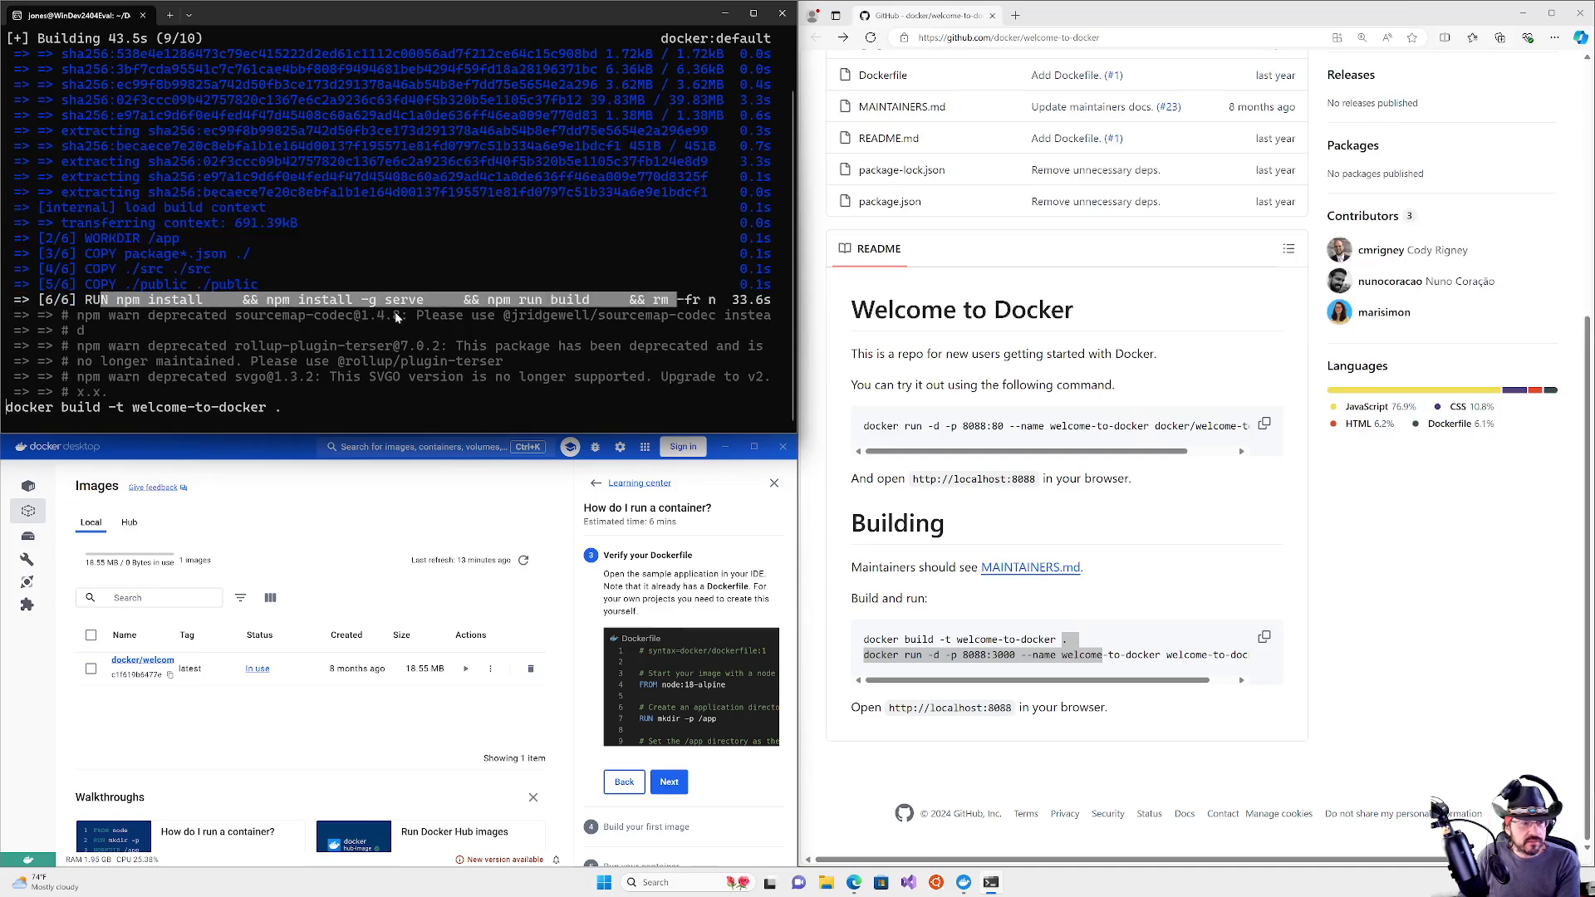
left_click(669, 305)
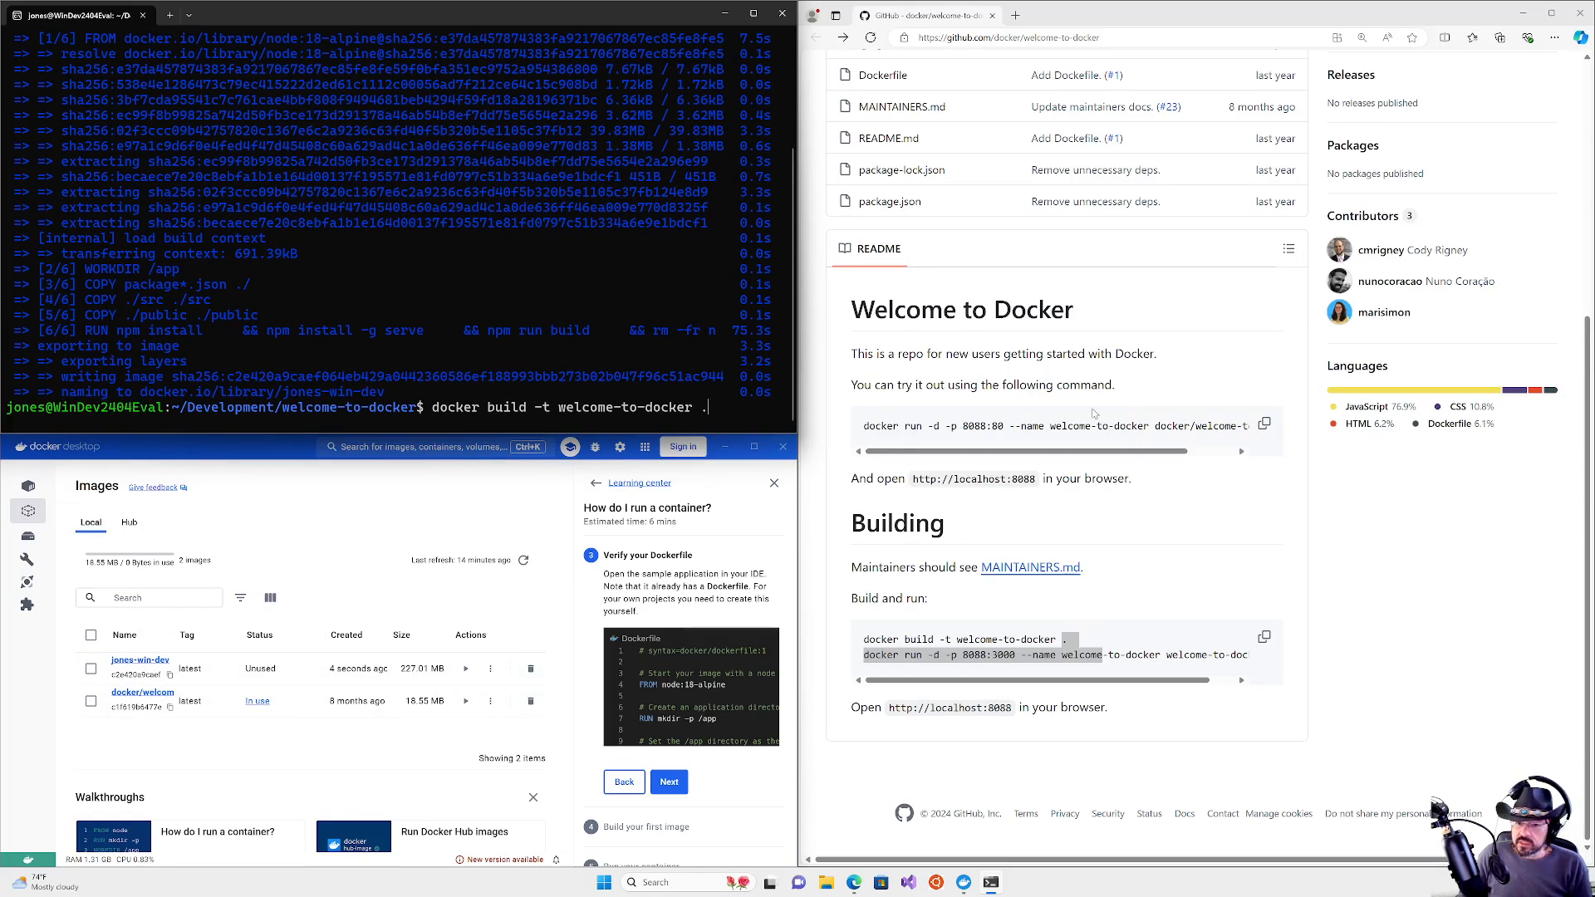
Step: Discard the stray docker build command at the terminal prompt and review the README's docker run command for the prebuilt image
left_click(925, 376)
left_click_drag(859, 426, 1254, 427)
left_click(1004, 322)
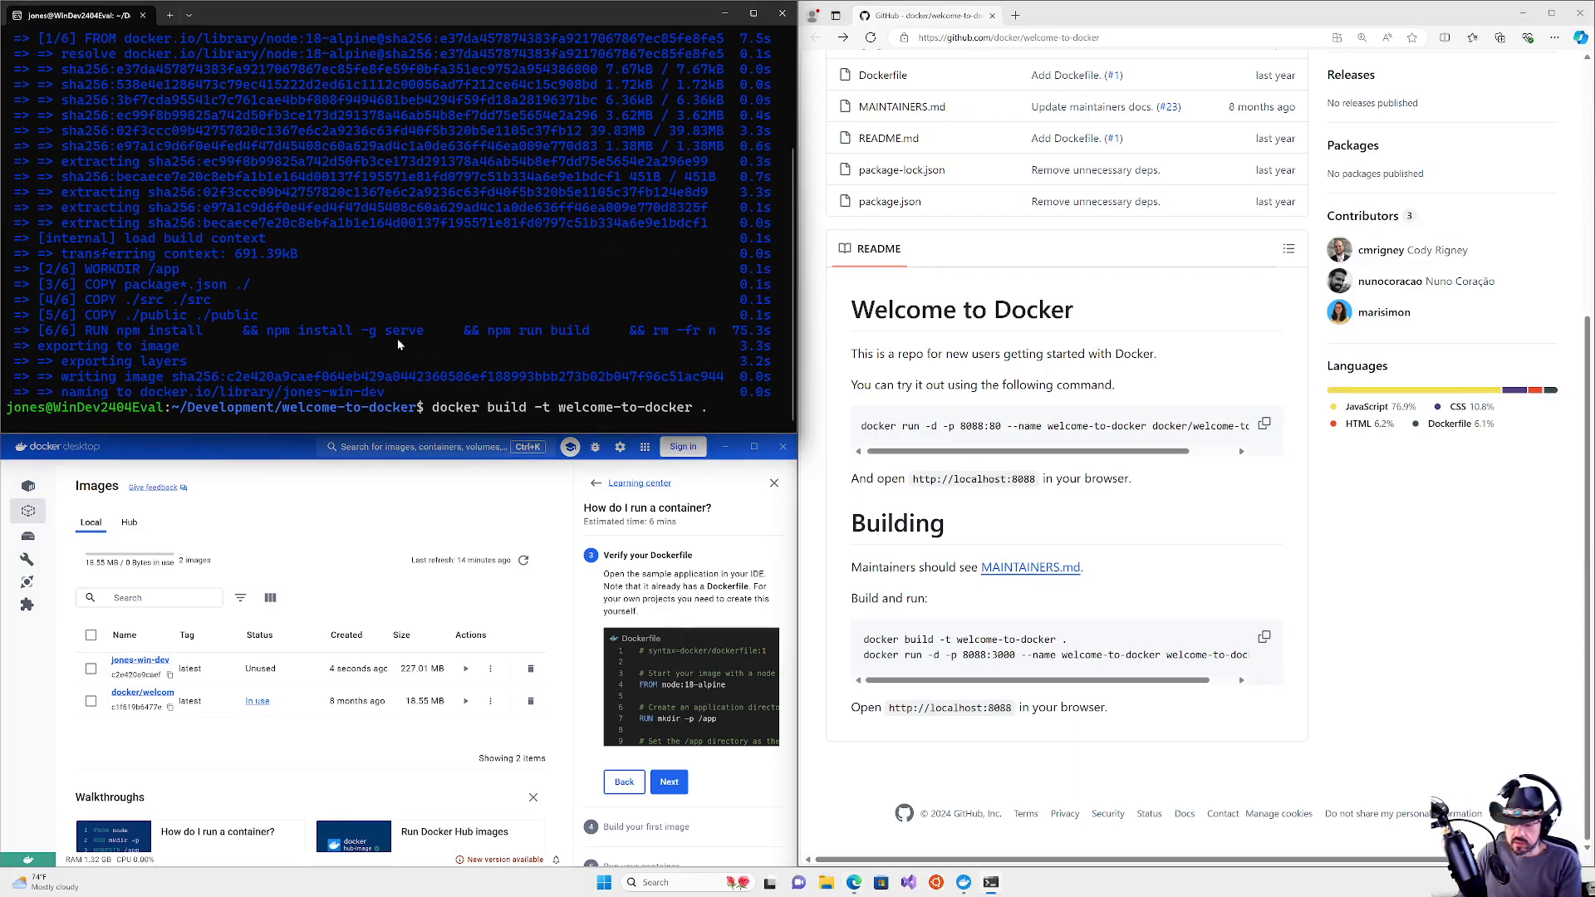
key("ctrl+c")
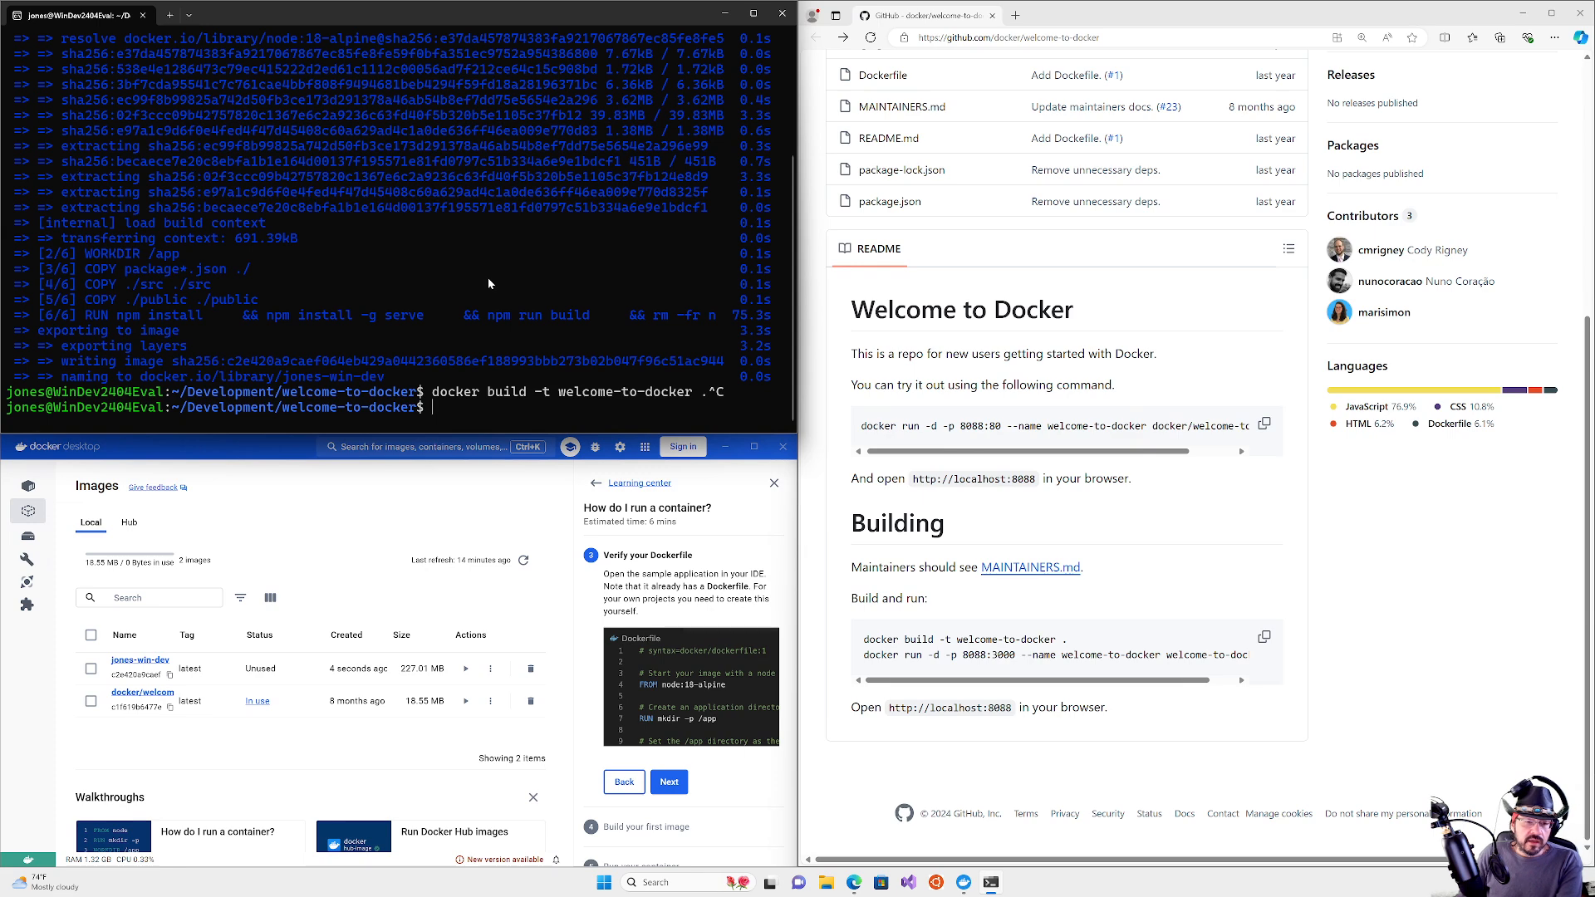
left_click_drag(860, 426, 553, 388)
left_click(1233, 424)
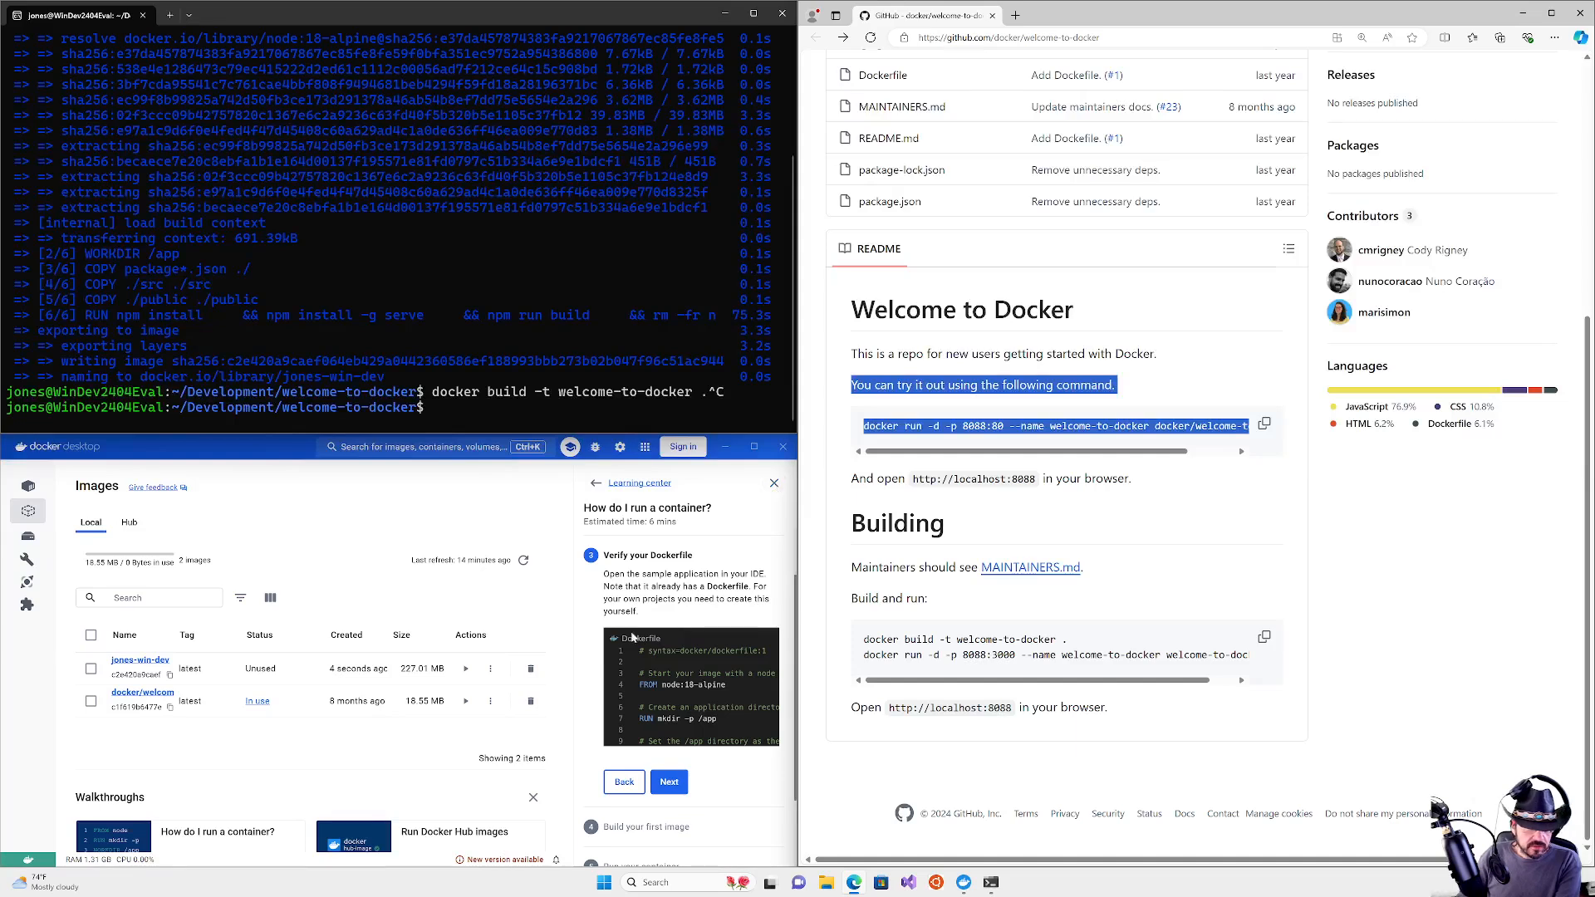
left_click(466, 668)
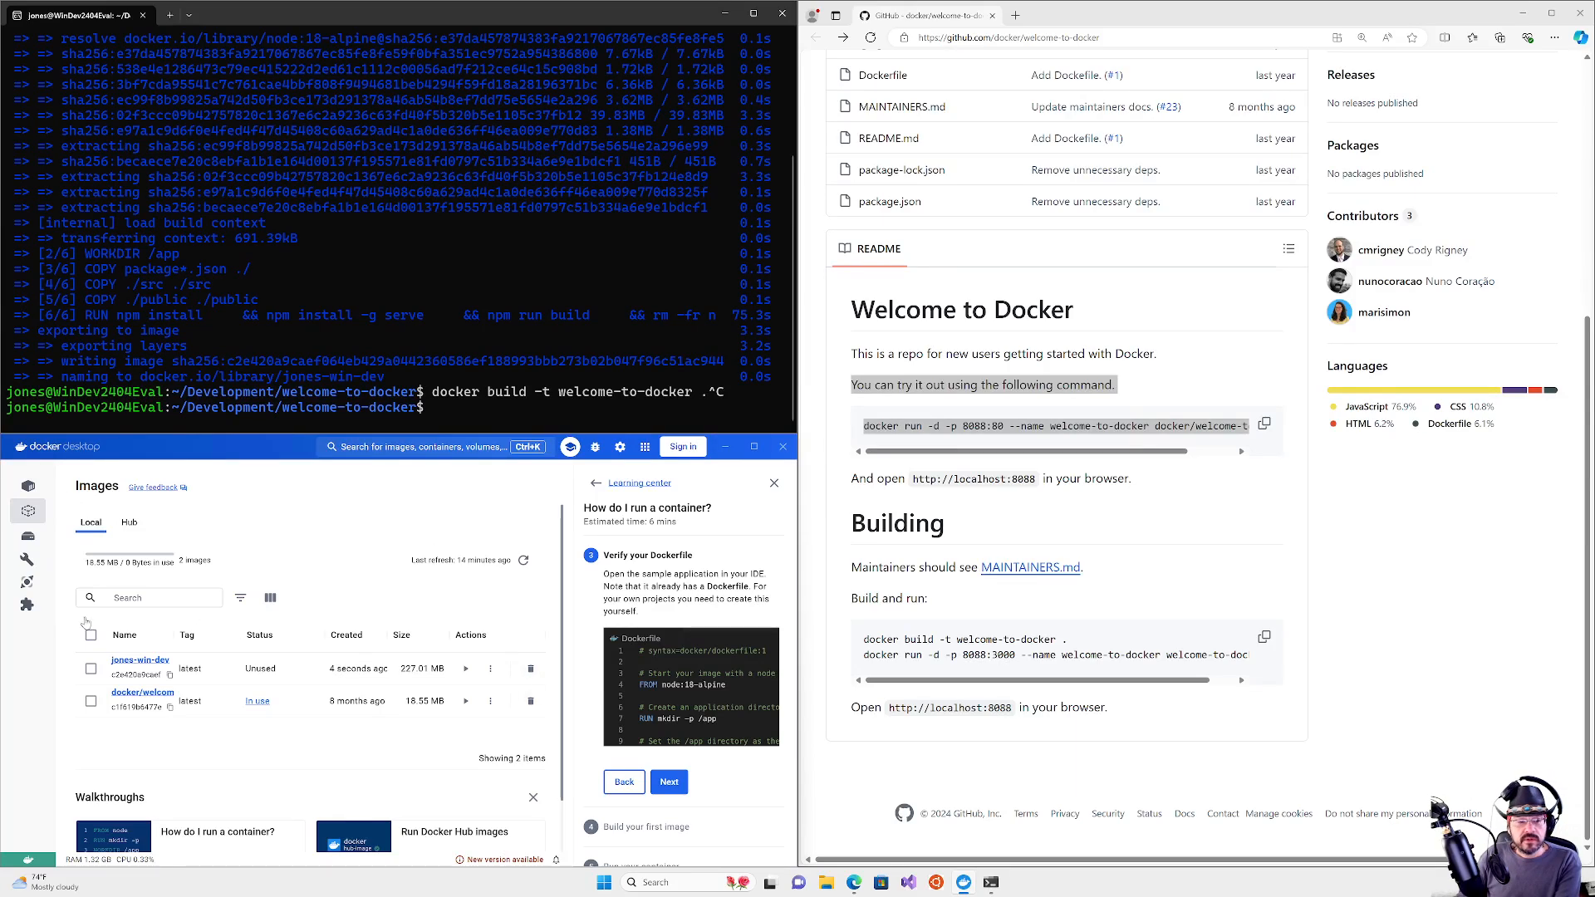
left_click(148, 662)
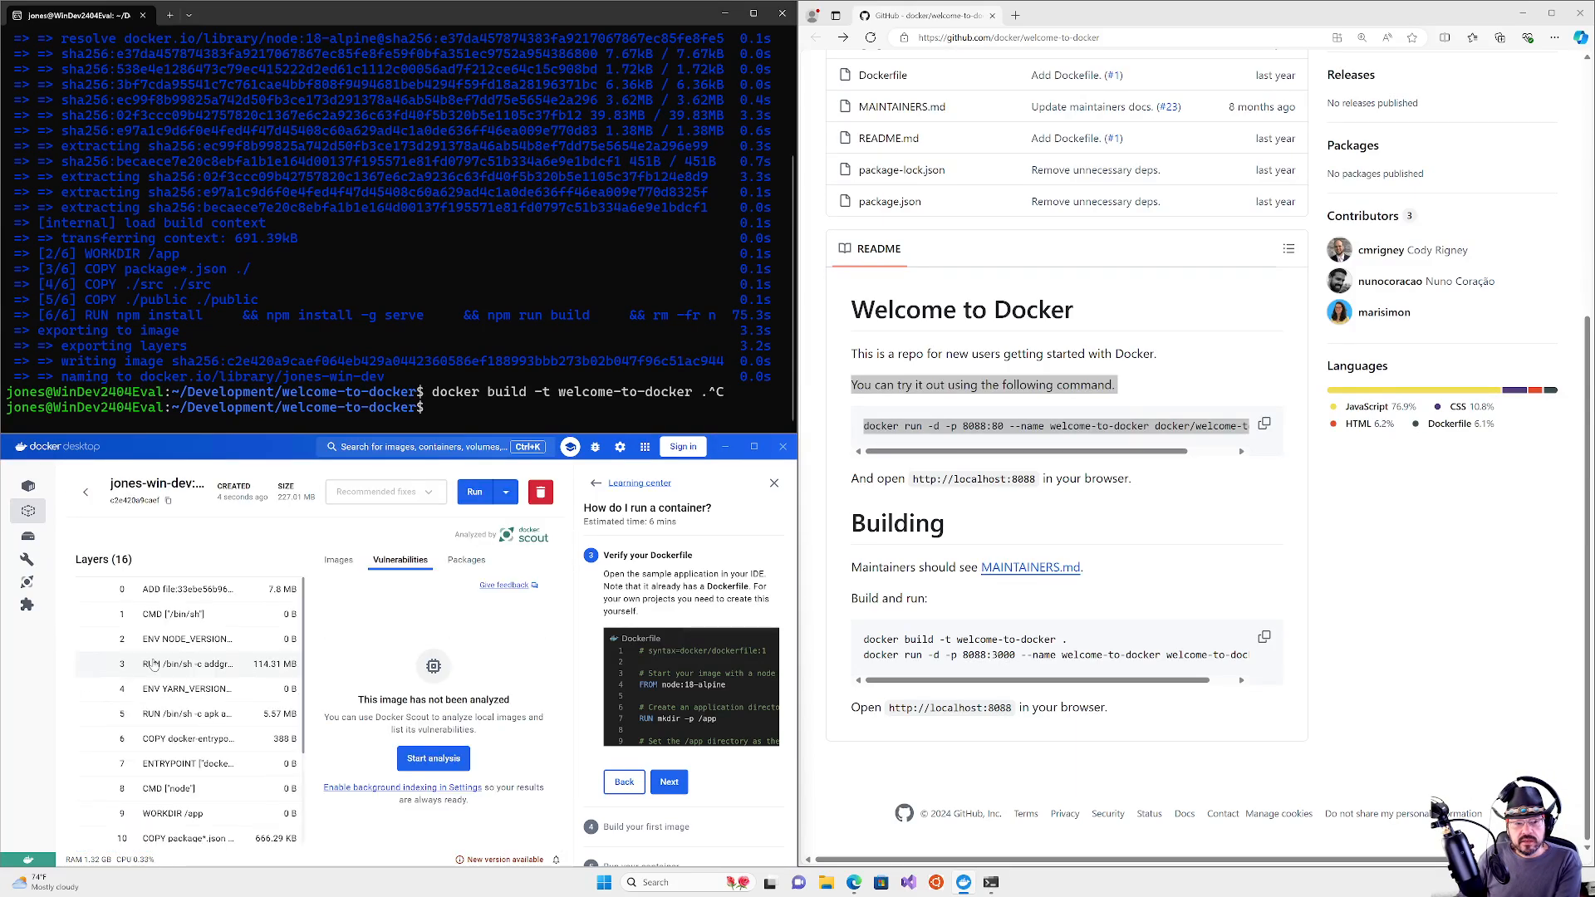
left_click(473, 493)
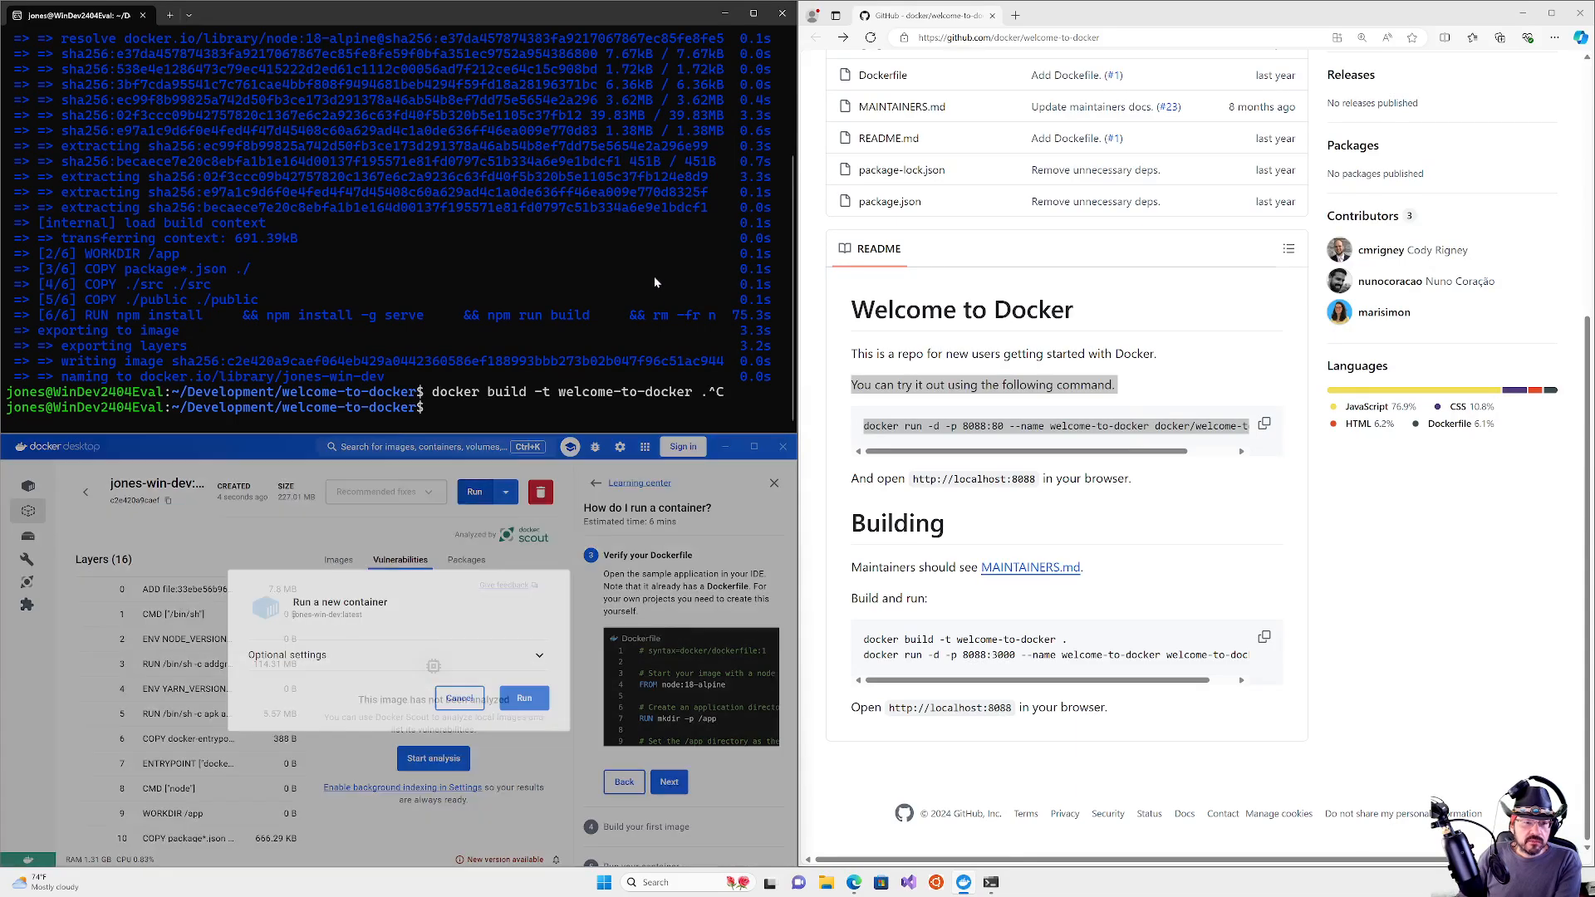
left_click(946, 666)
left_click_drag(886, 639, 1159, 642)
left_click(428, 609)
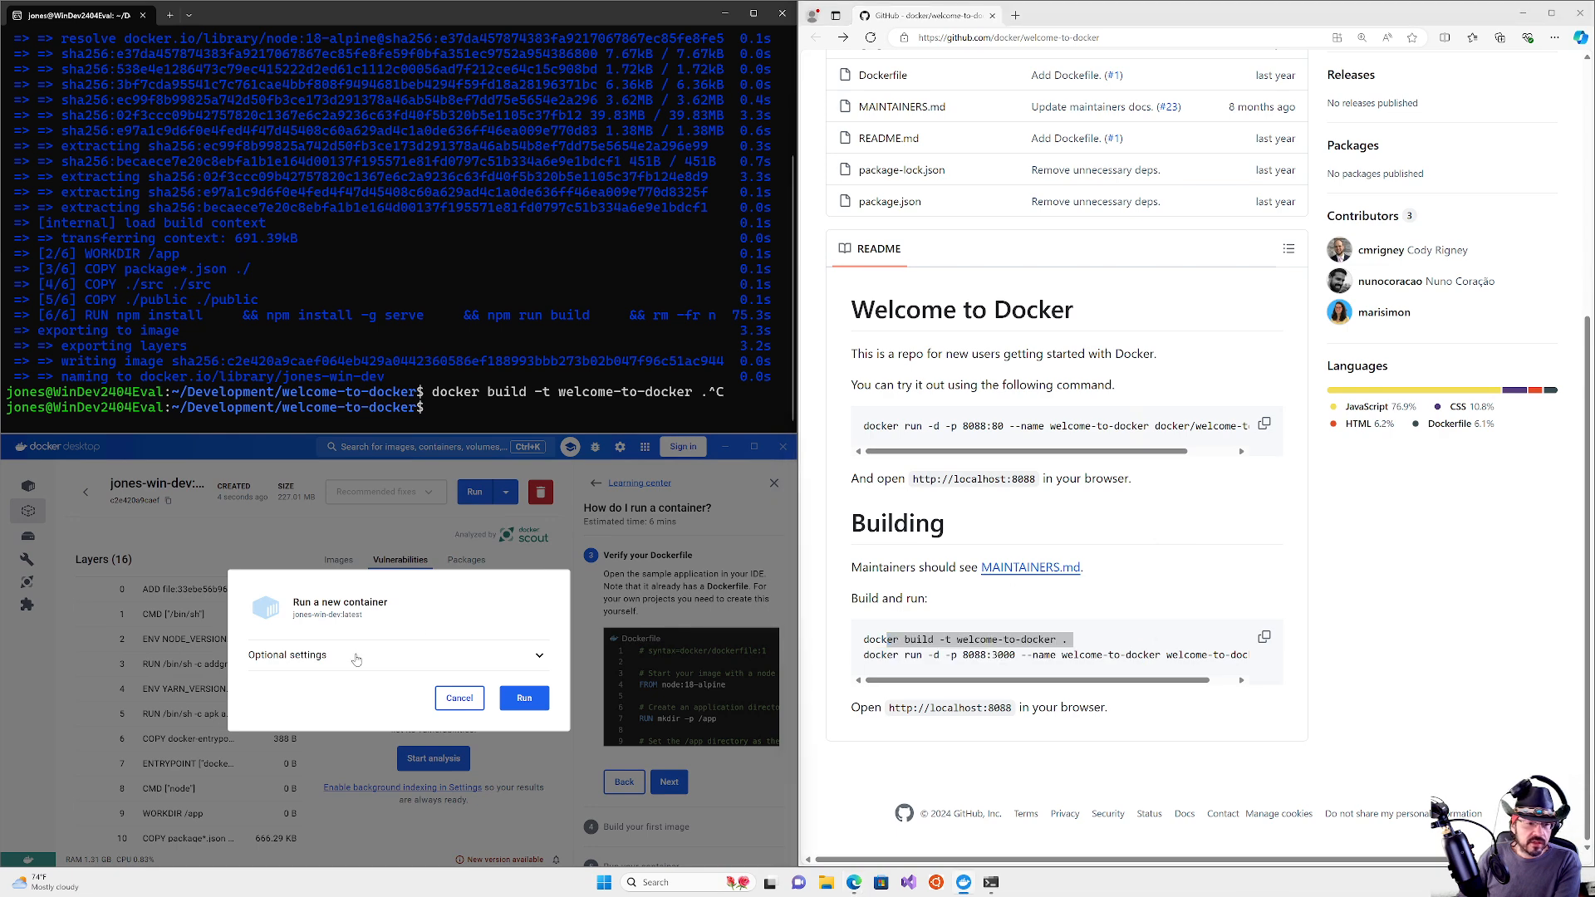
left_click(356, 657)
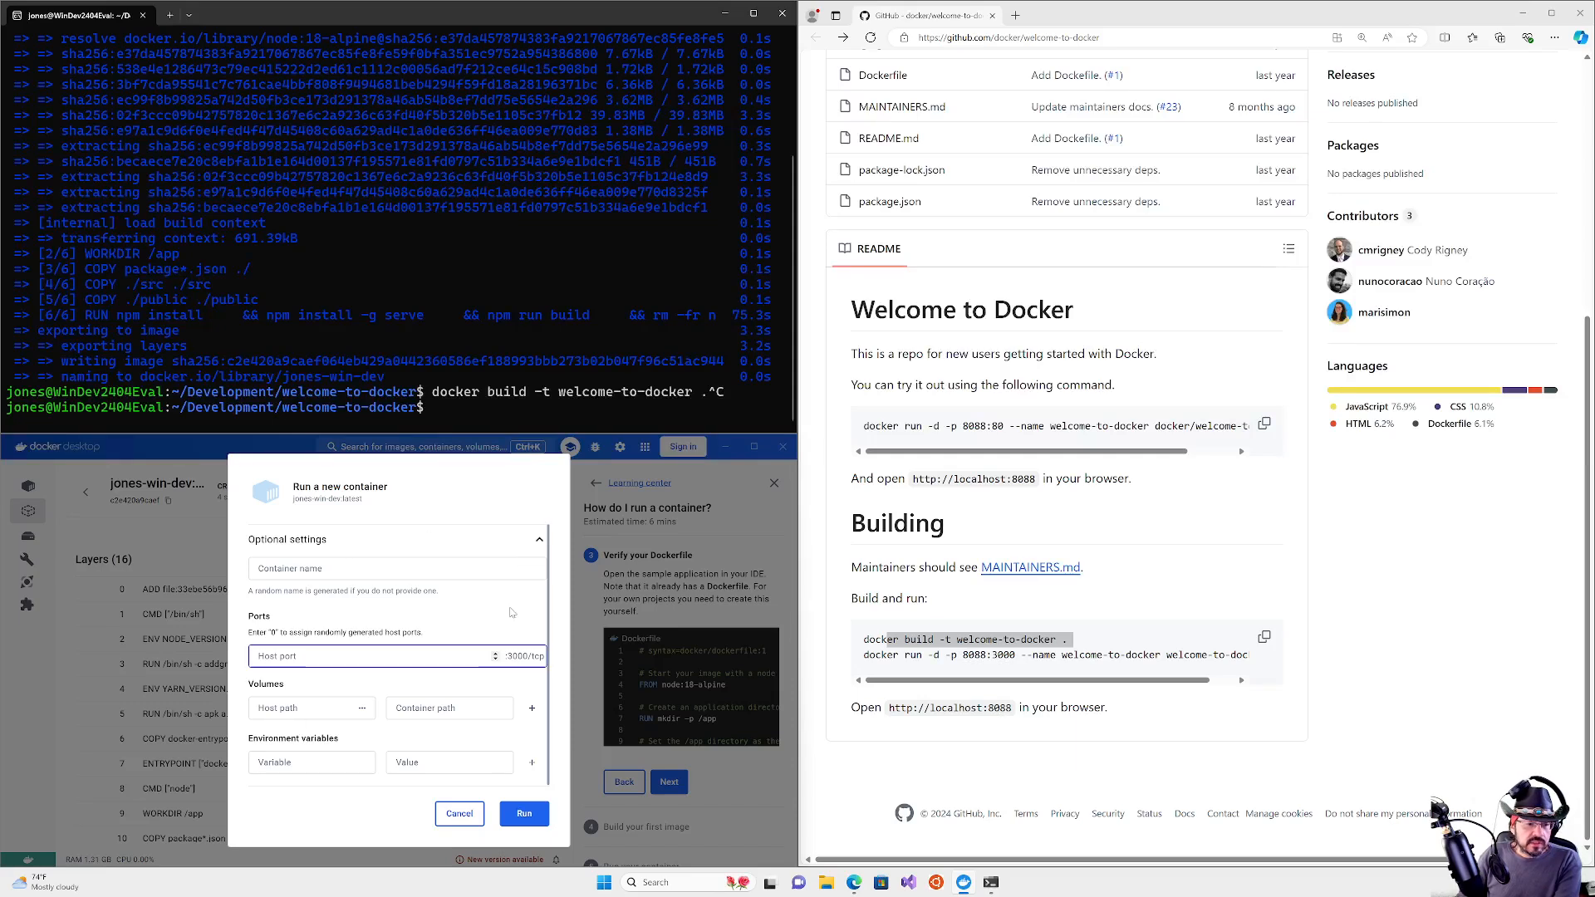
left_click(535, 541)
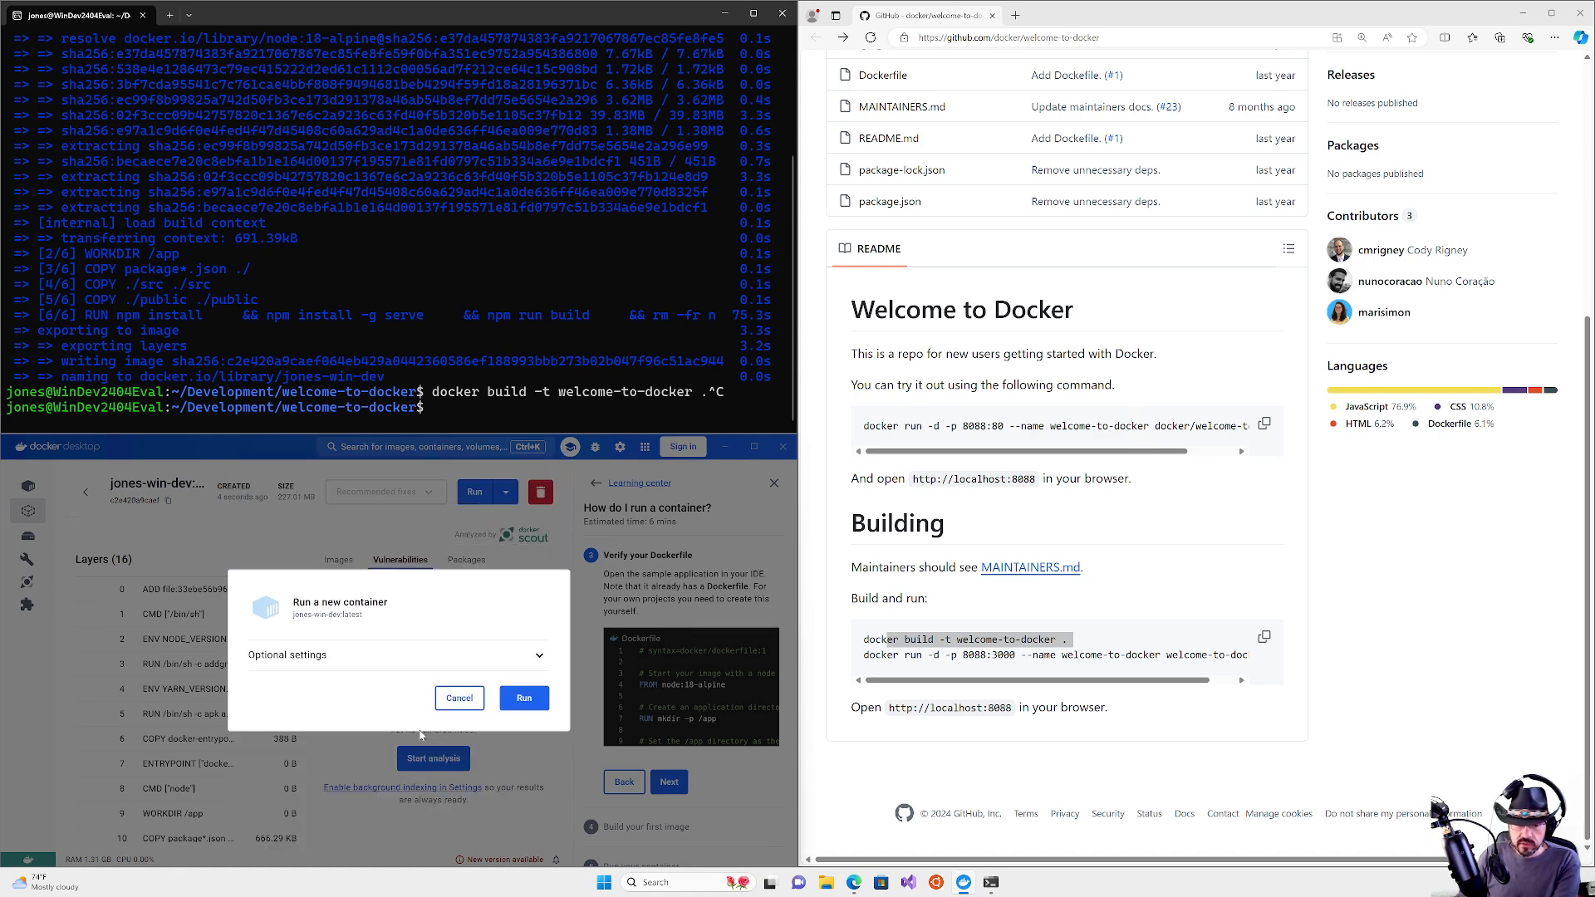
left_click(522, 702)
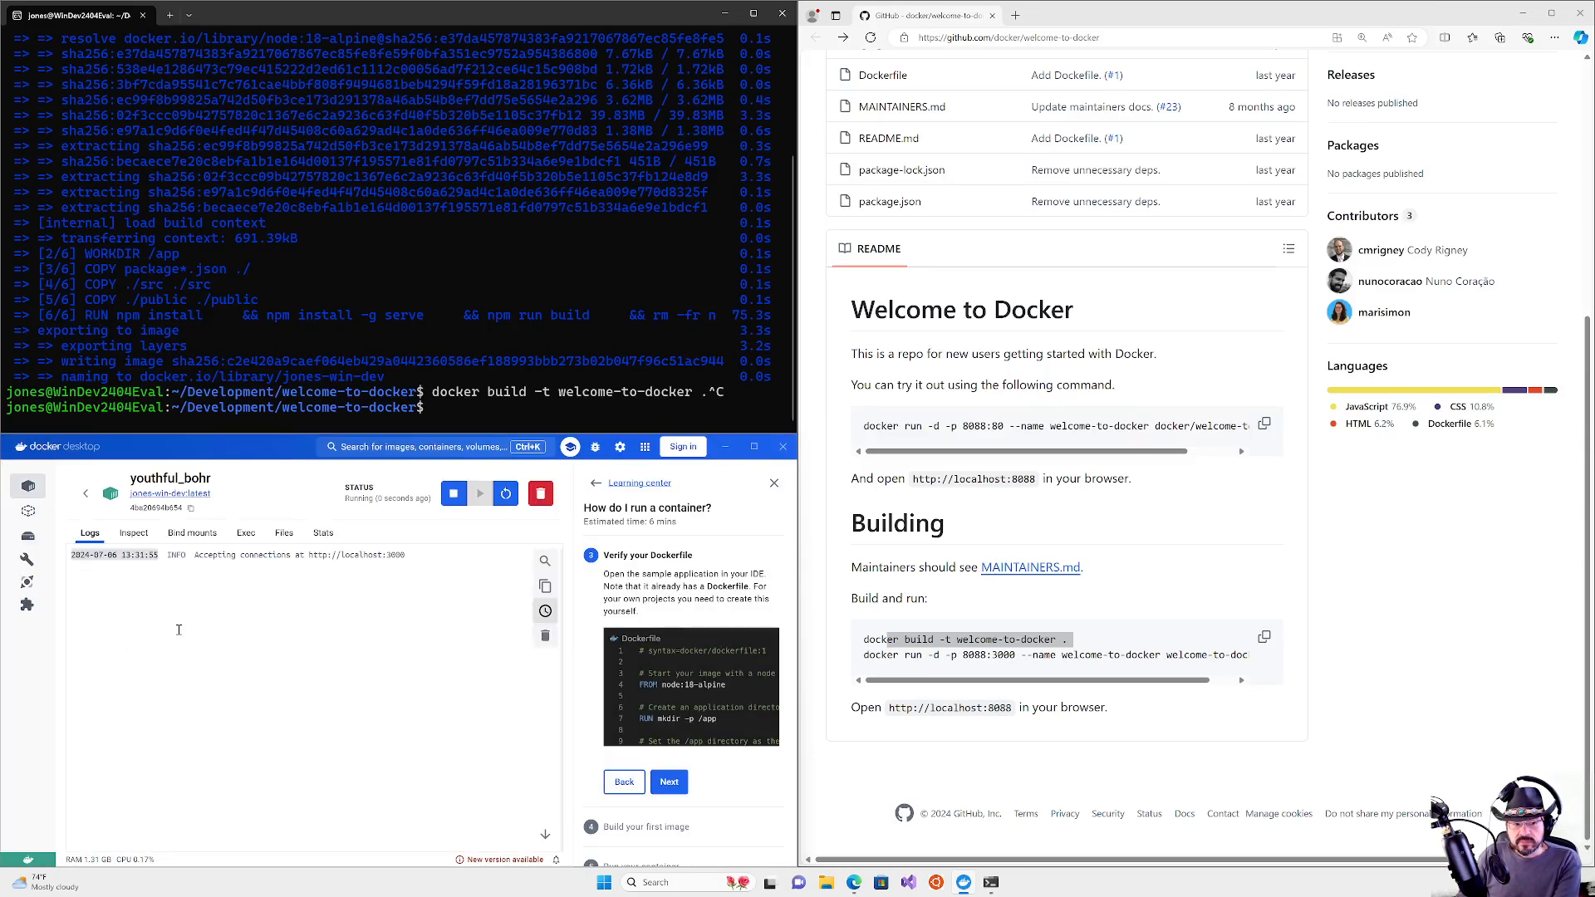
left_click(357, 555)
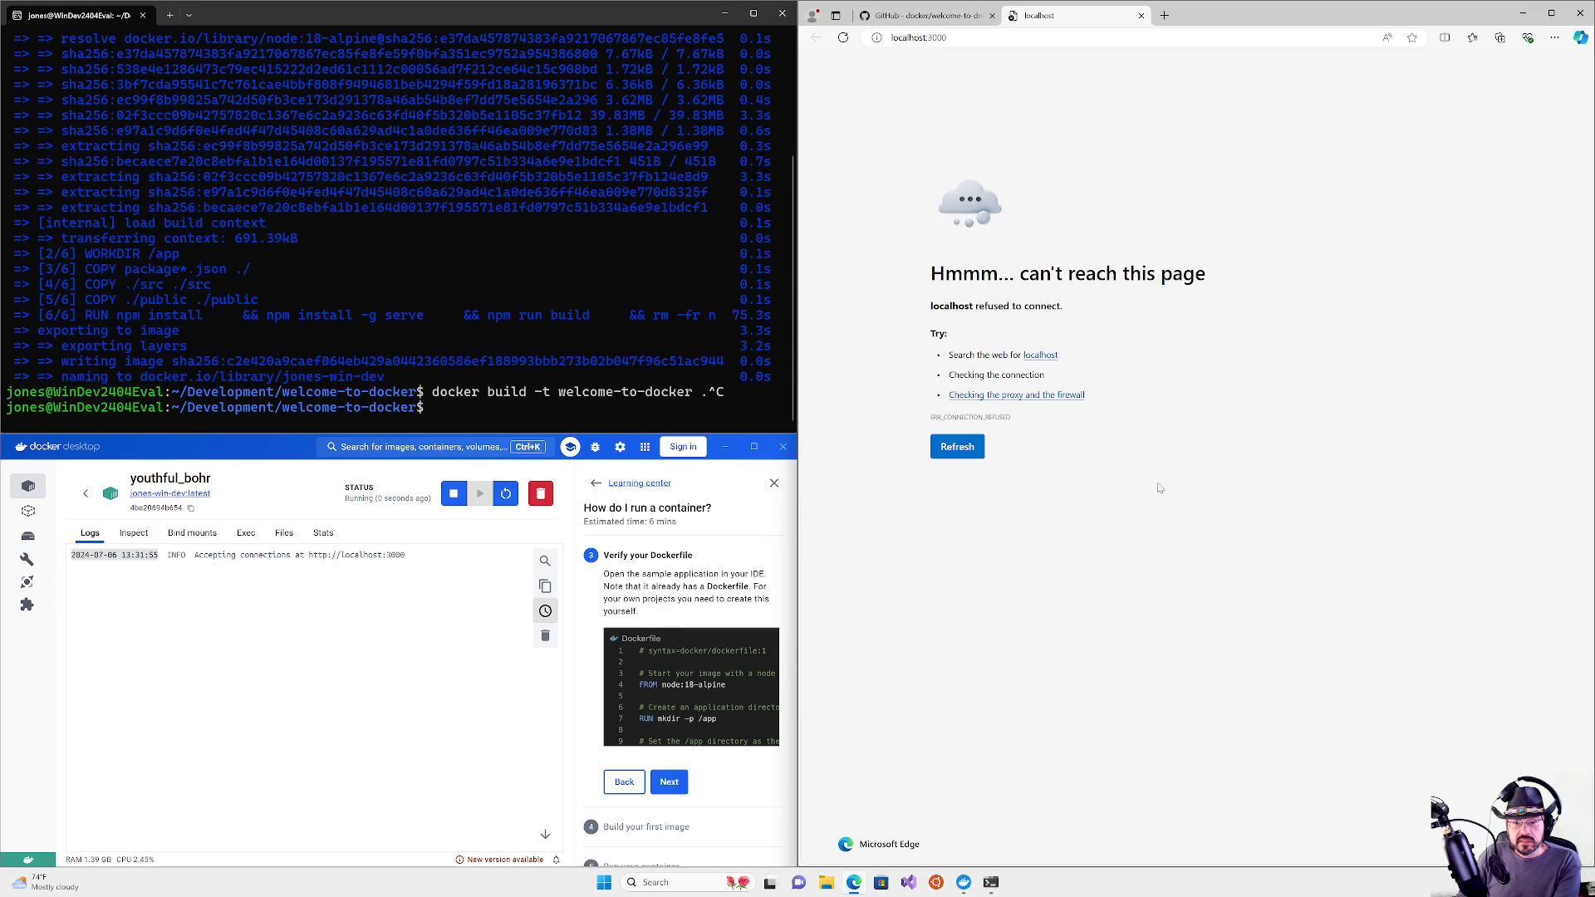
left_click(957, 446)
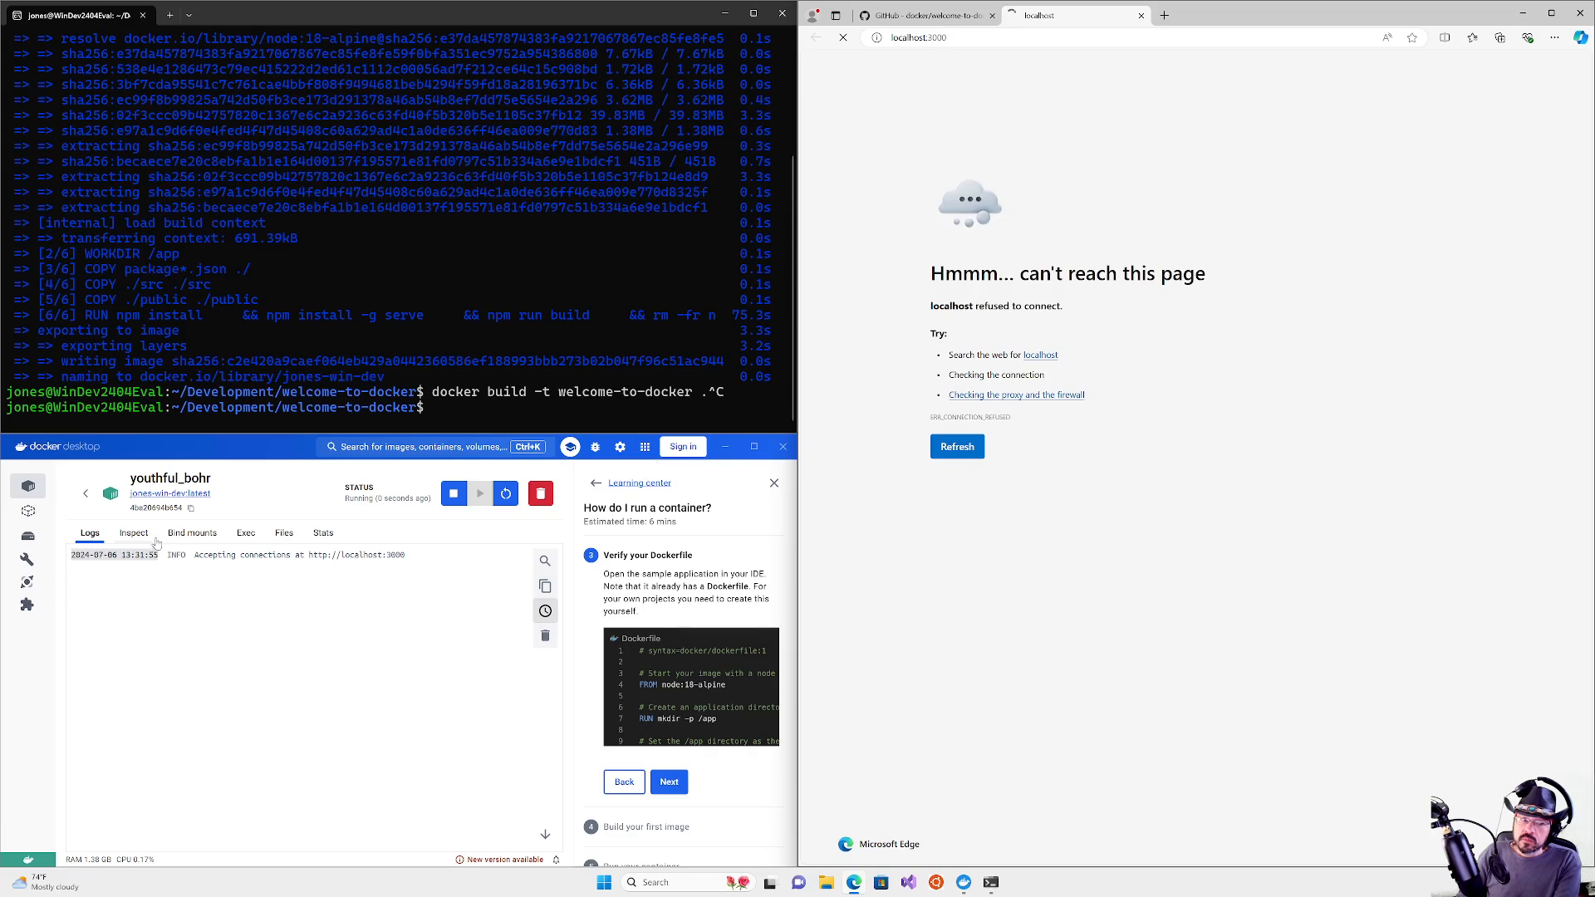
Step: Inspect the running container's bind mounts and file system, expanding the app, build and static folders
left_click(134, 534)
left_click(192, 535)
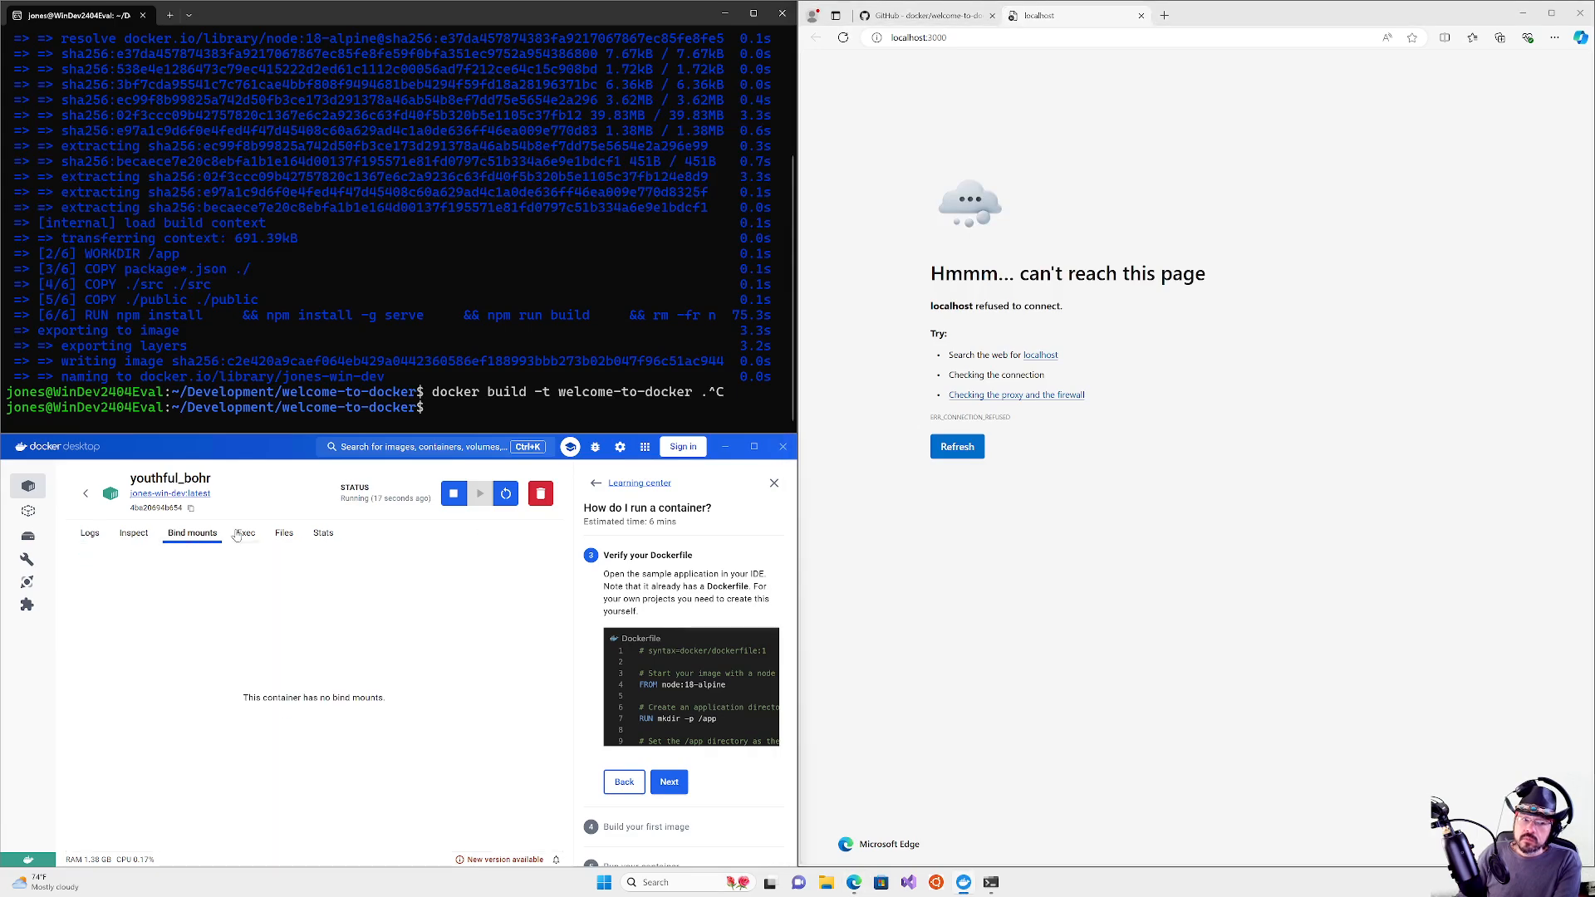
left_click(284, 535)
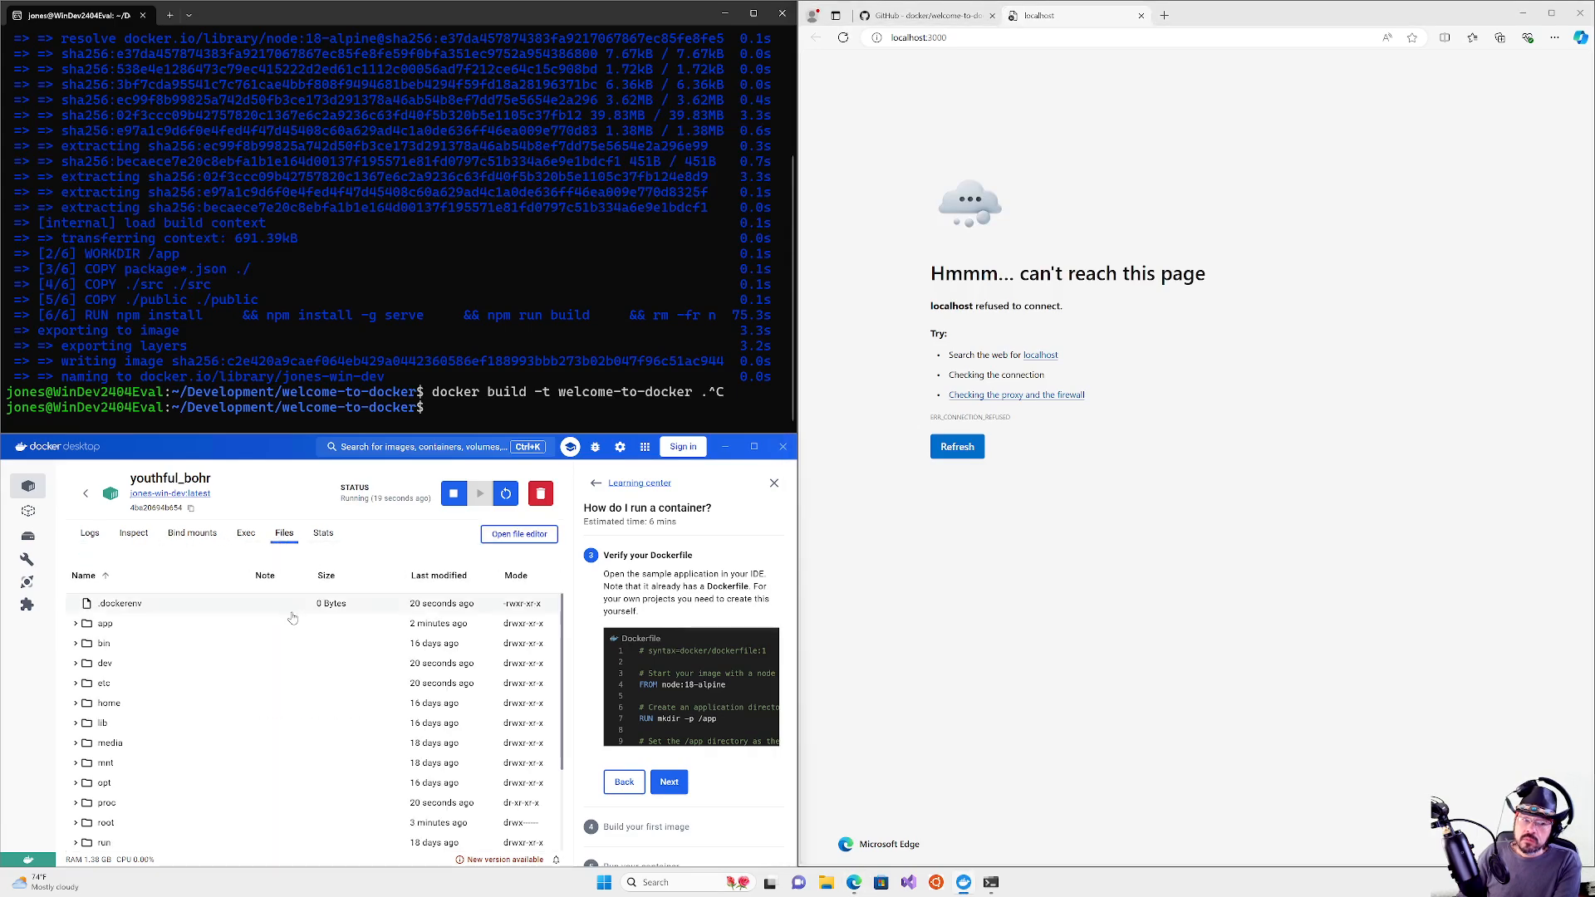
scroll(116, 731, "down", 2)
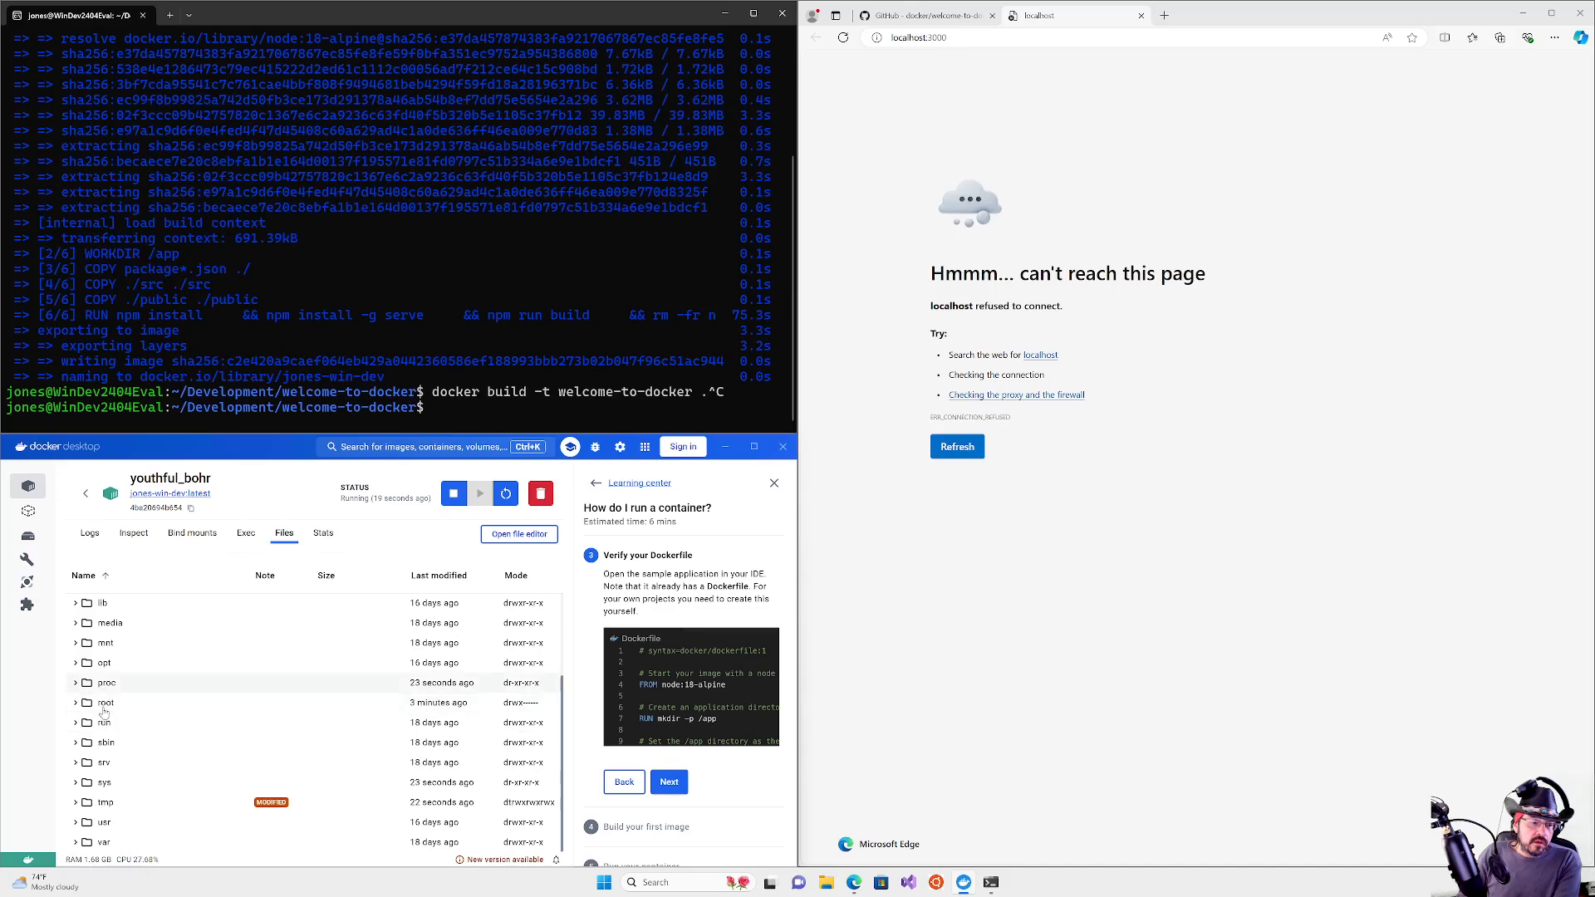
scroll(93, 731, "up", 2)
left_click(105, 624)
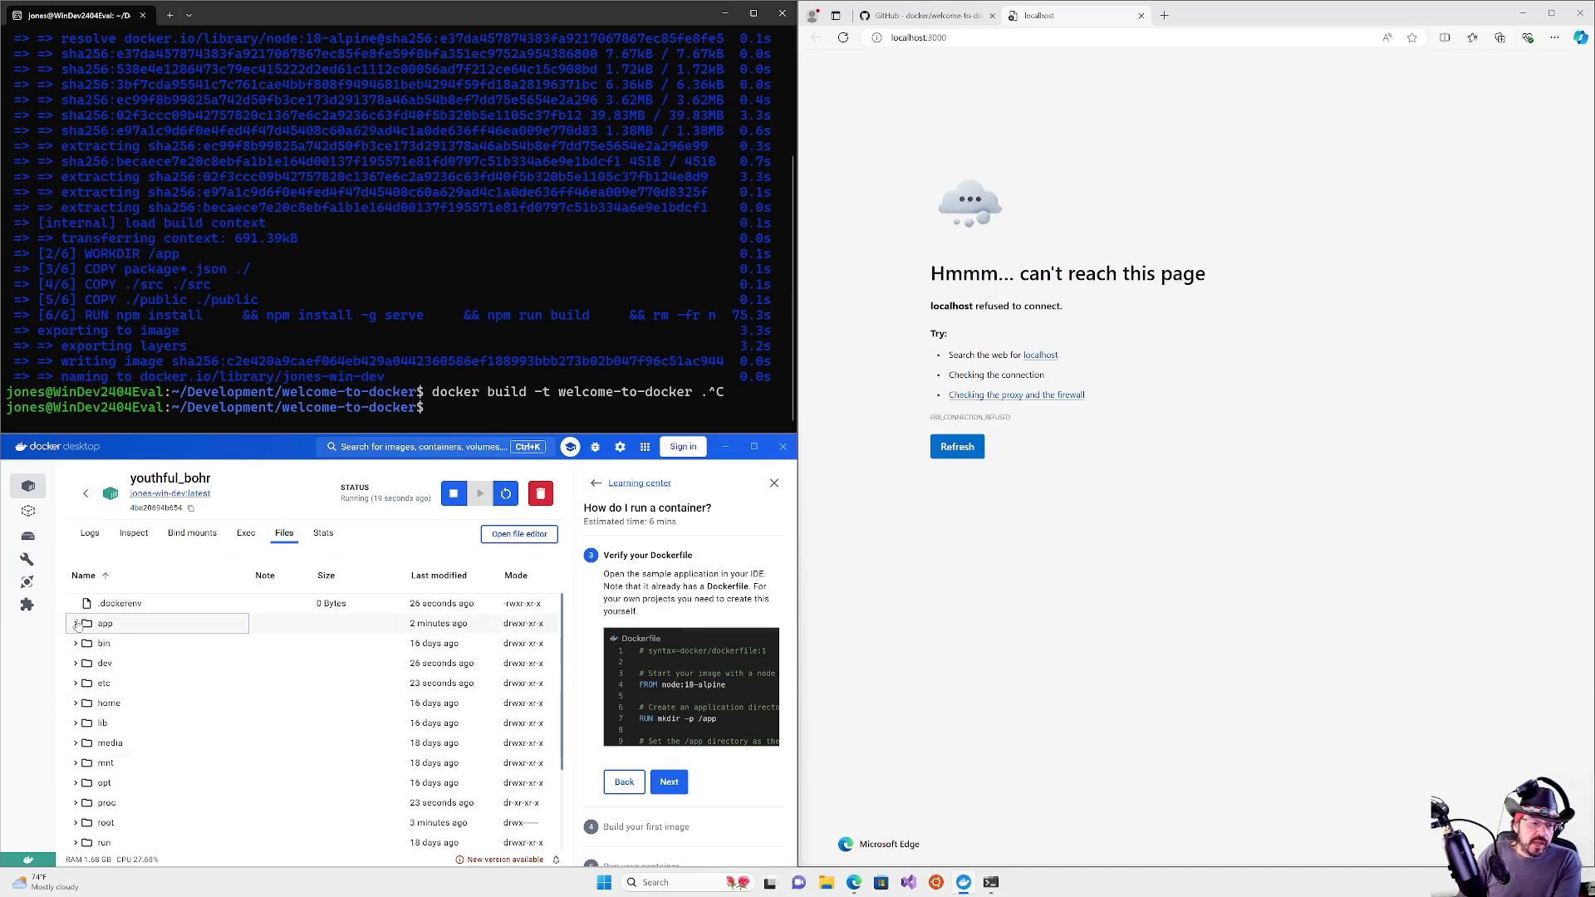
left_click(112, 643)
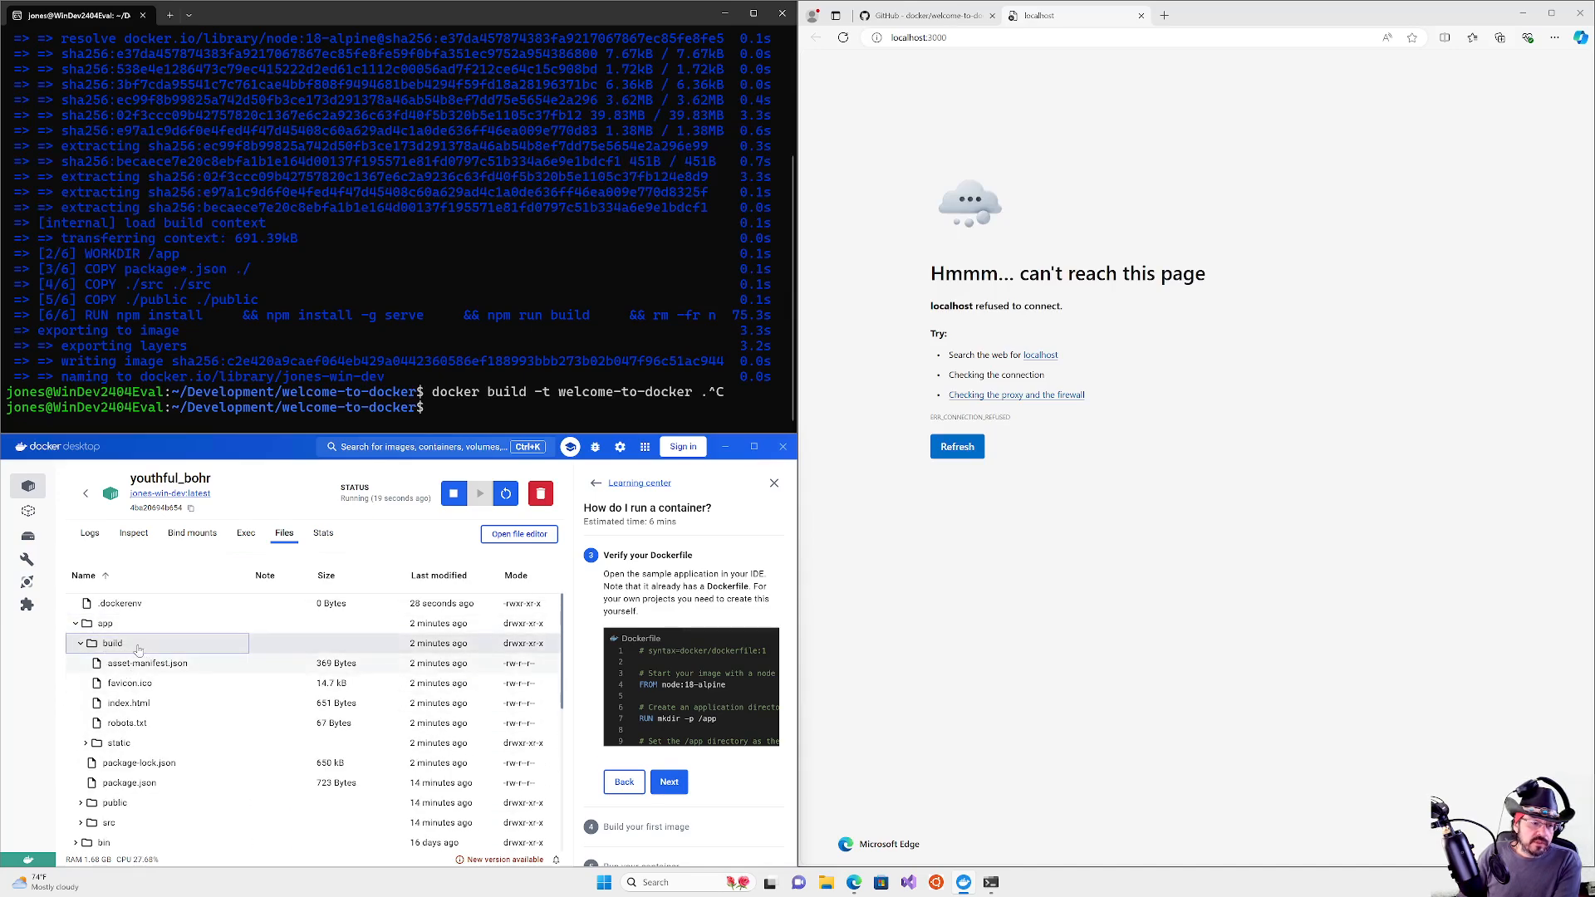
left_click(133, 706)
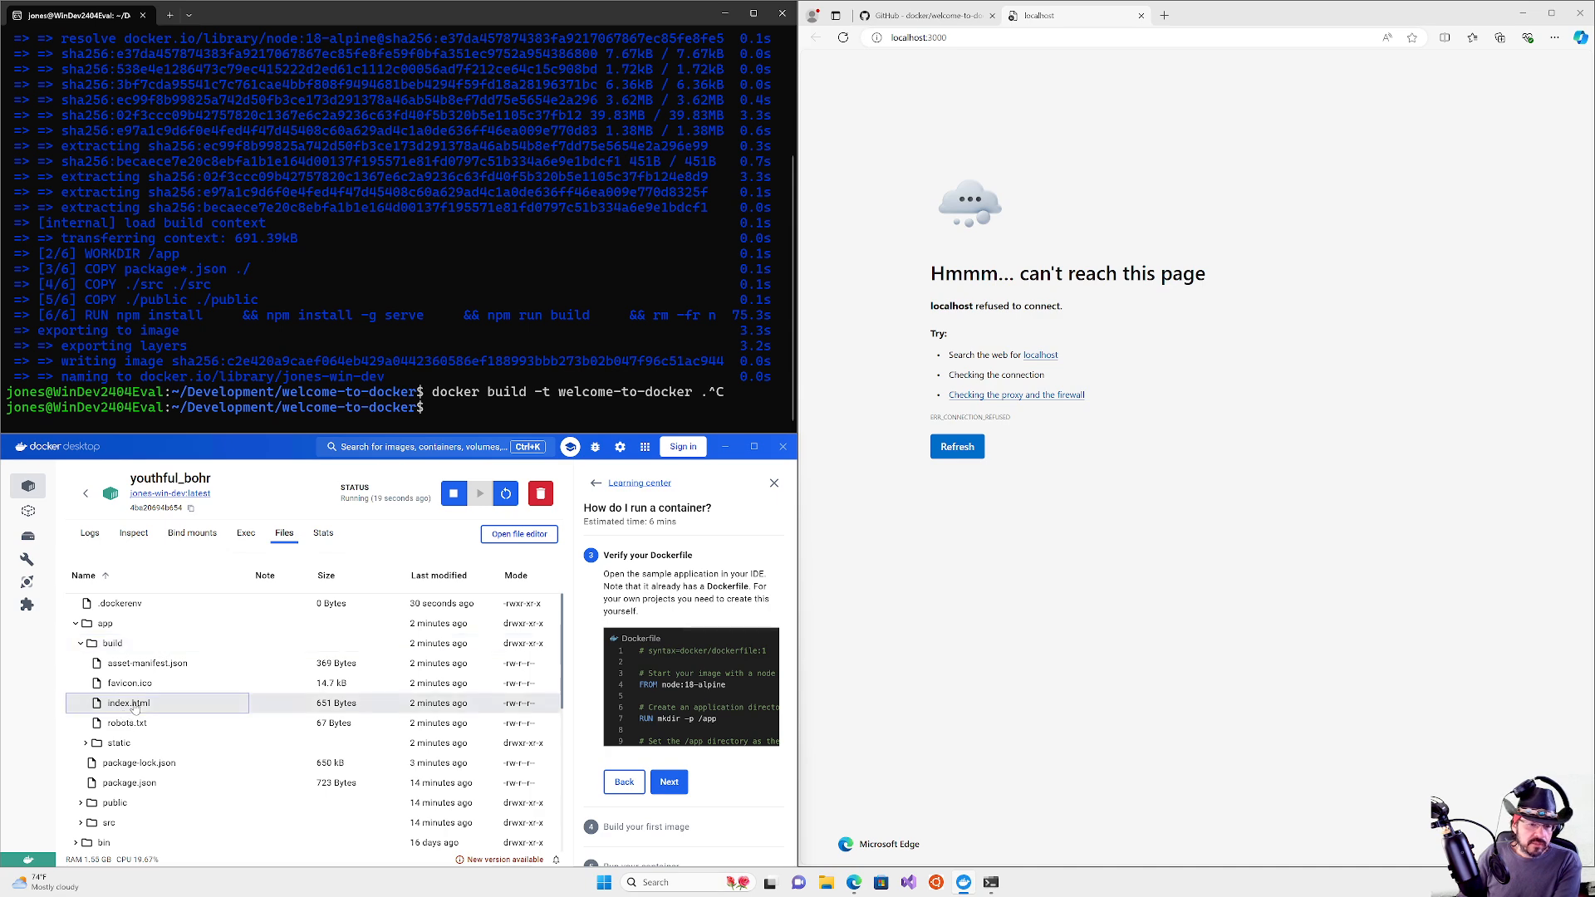
left_click(88, 744)
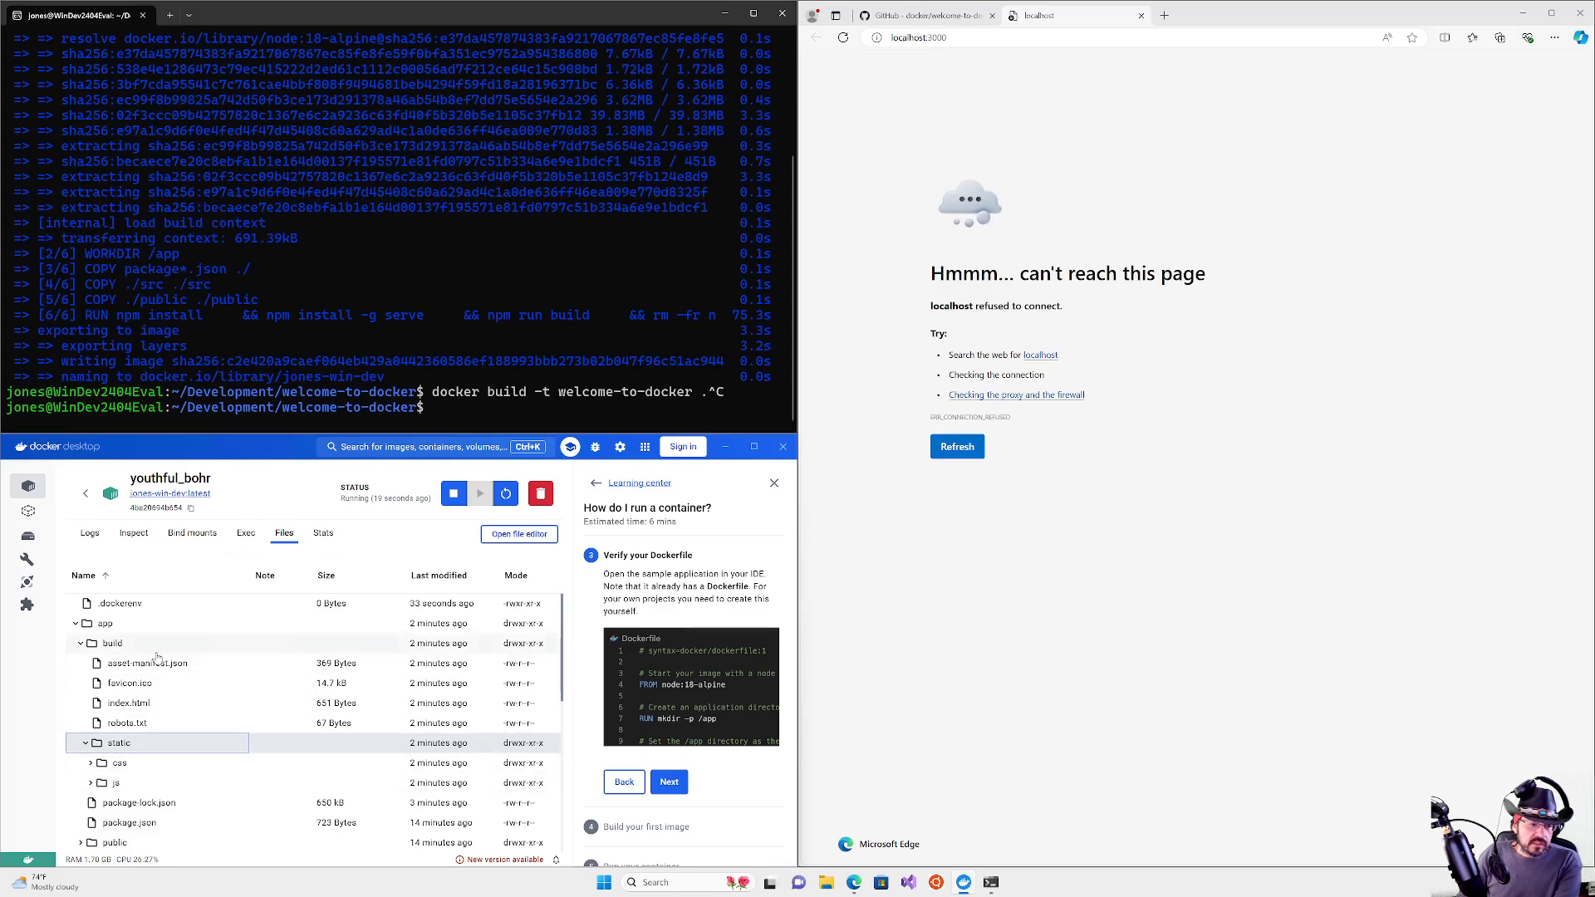
left_click(119, 625)
left_click(115, 645)
left_click(120, 627)
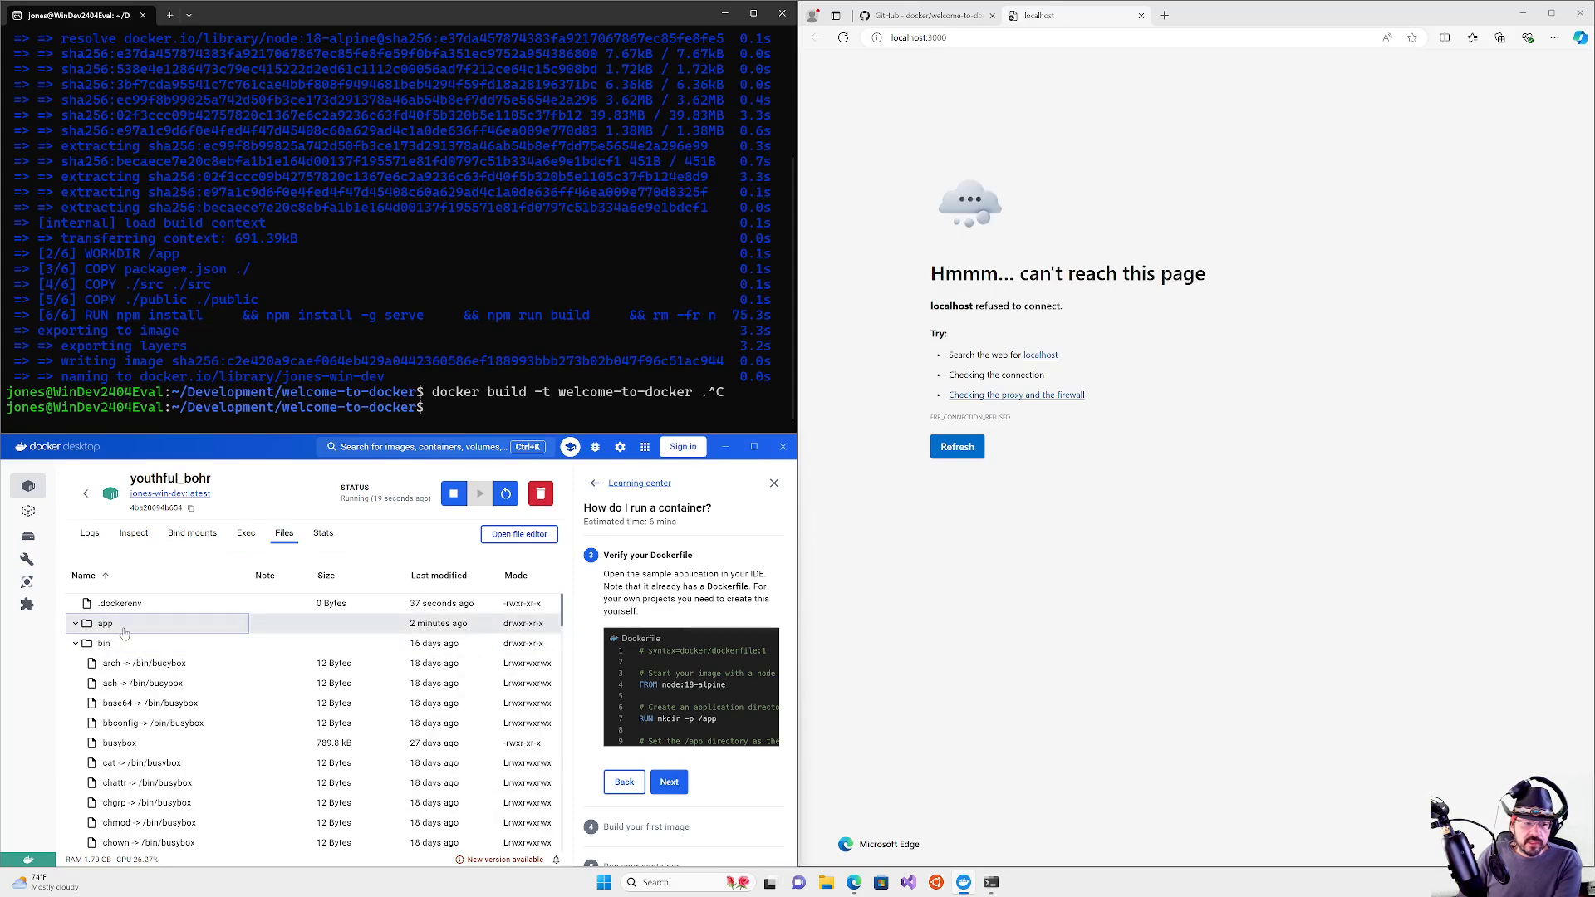
left_click(950, 80)
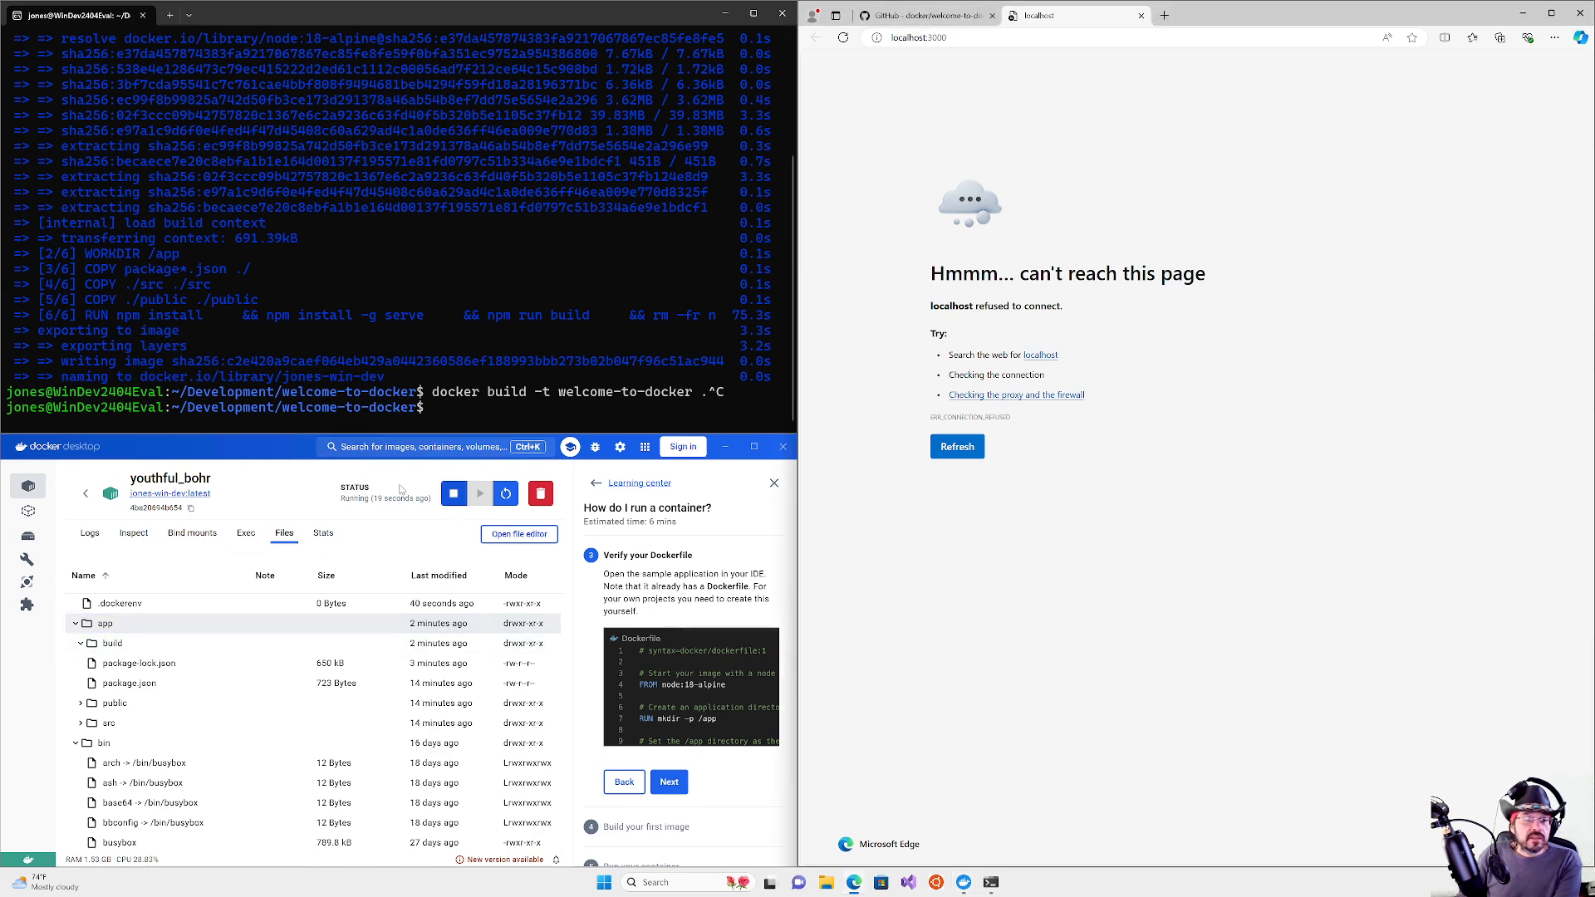
Step: Return to the container's logs and stop the container
left_click(284, 539)
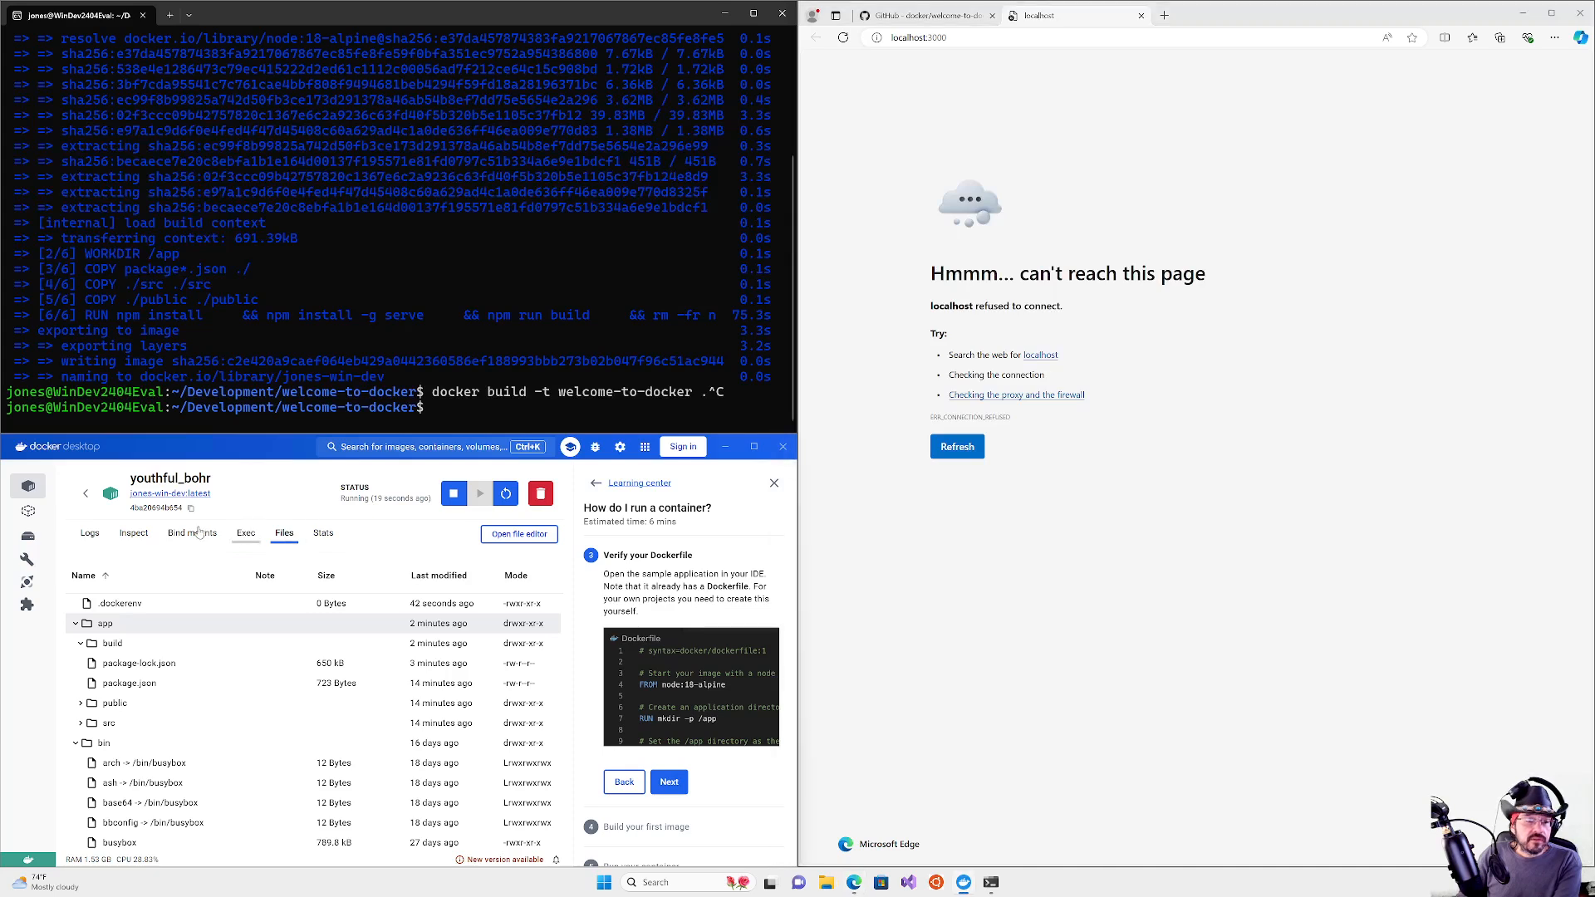
left_click(246, 532)
left_click(90, 533)
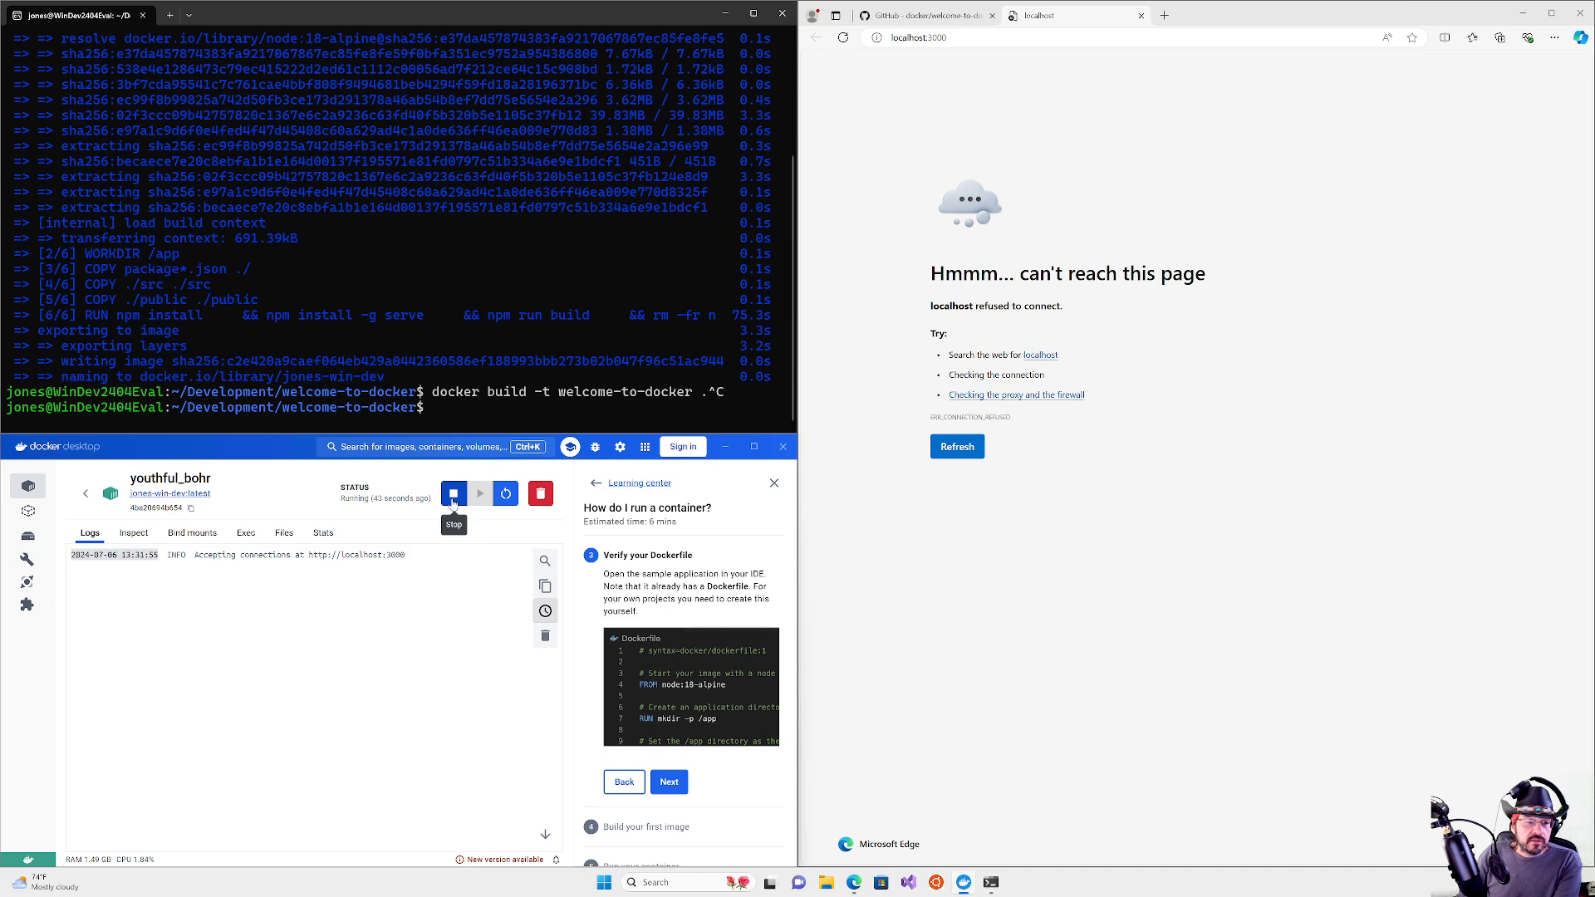
left_click(453, 494)
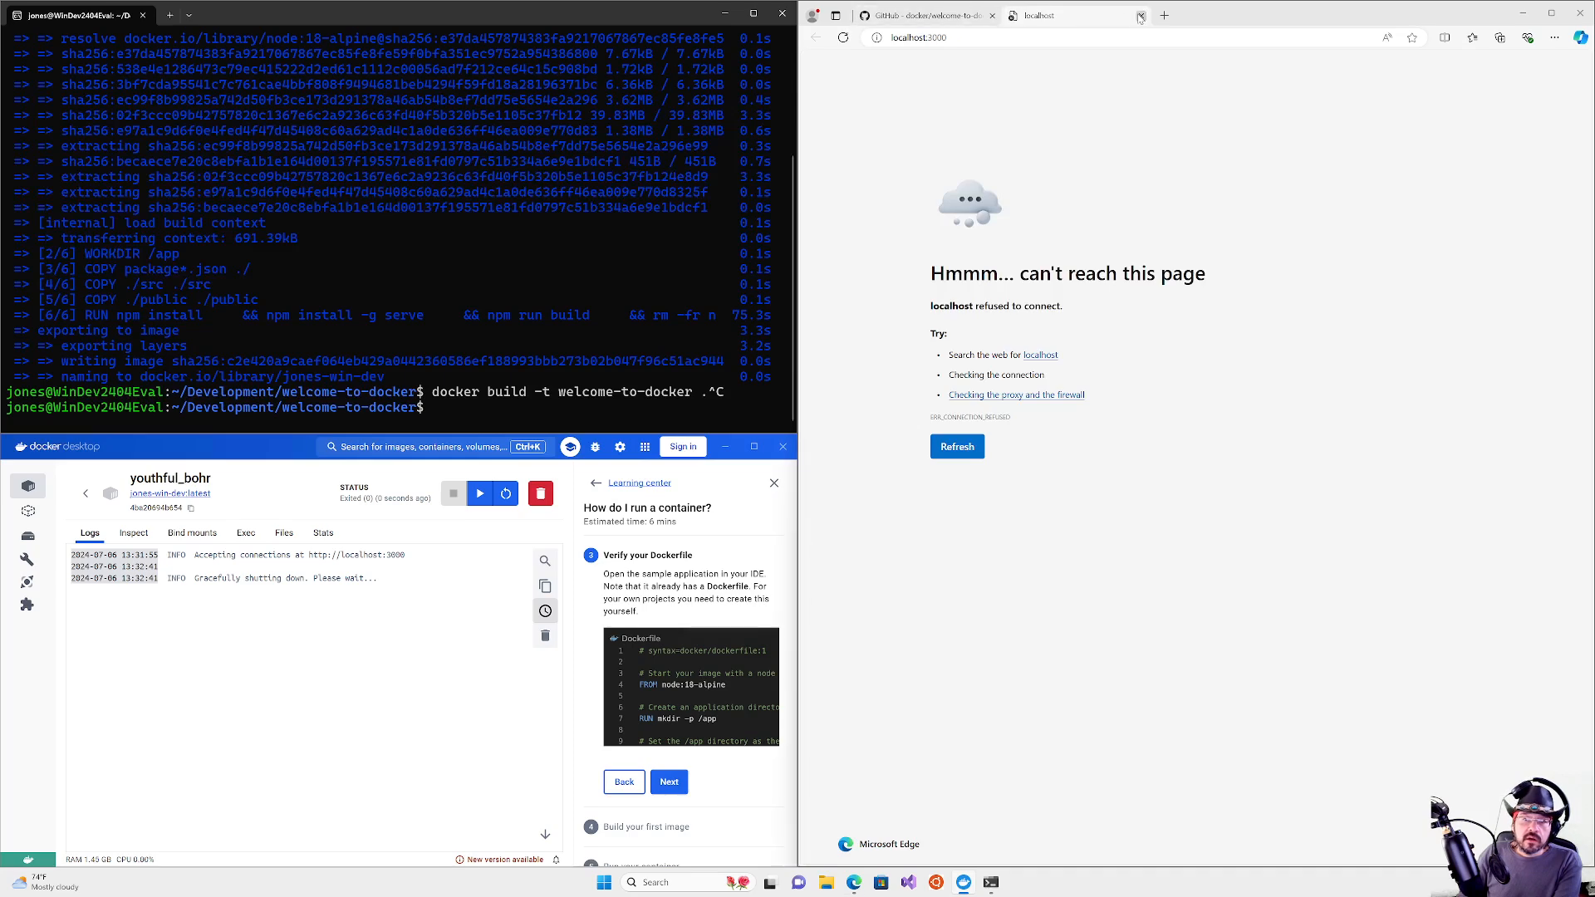
Step: Close the localhost page and check the port mapping in the README's docker run command under Building
left_click(947, 15)
left_click(972, 653)
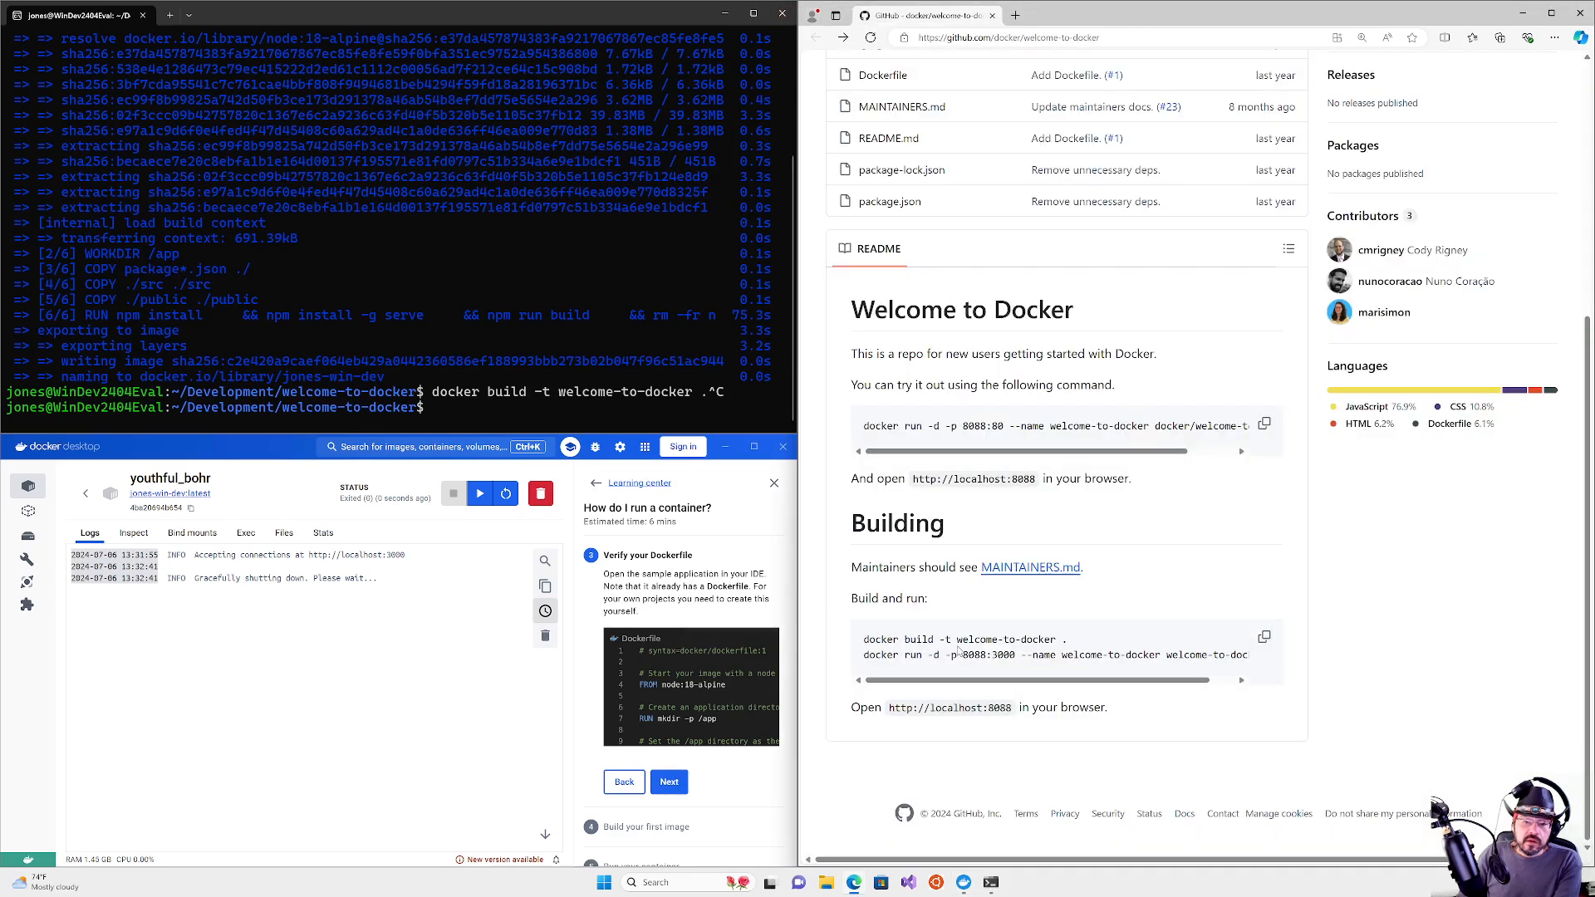
double_click(964, 653)
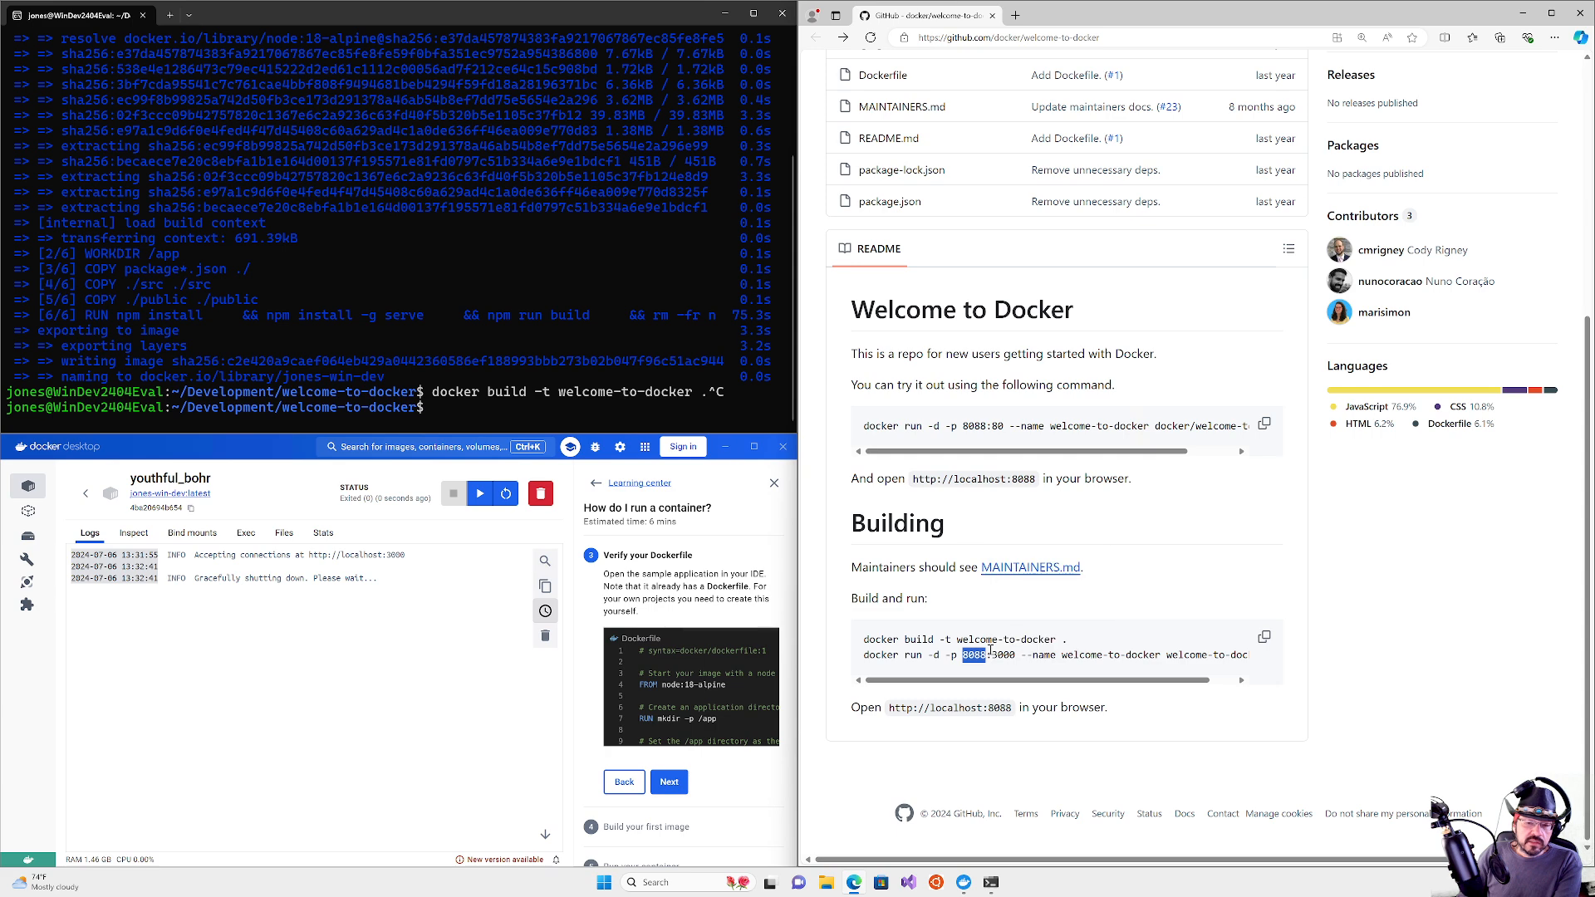
left_click(978, 667)
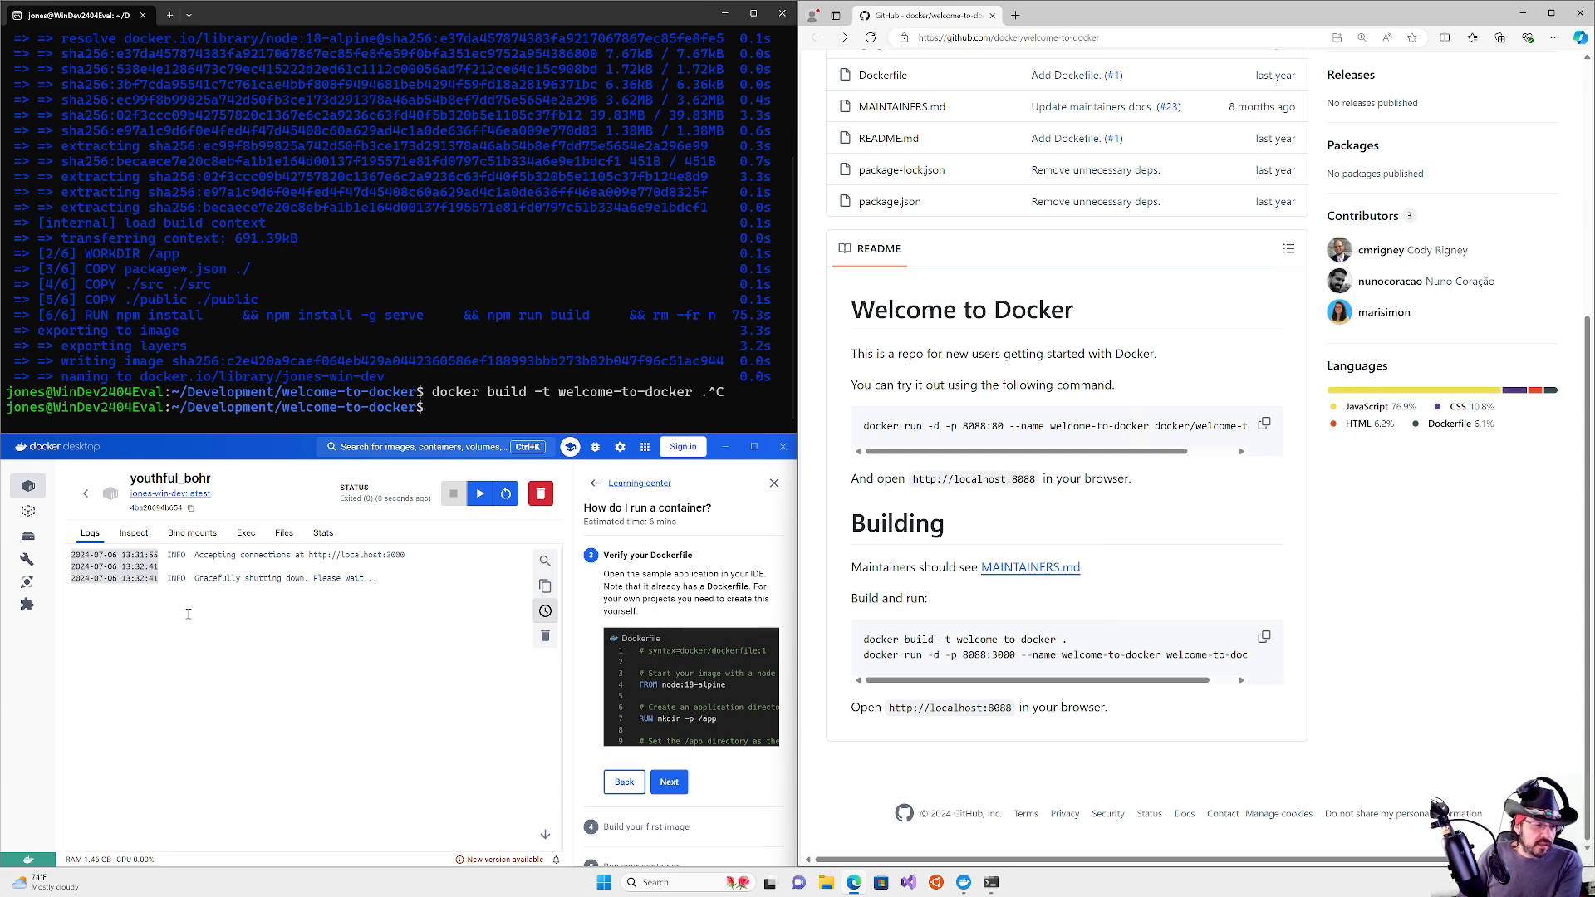
left_click(302, 615)
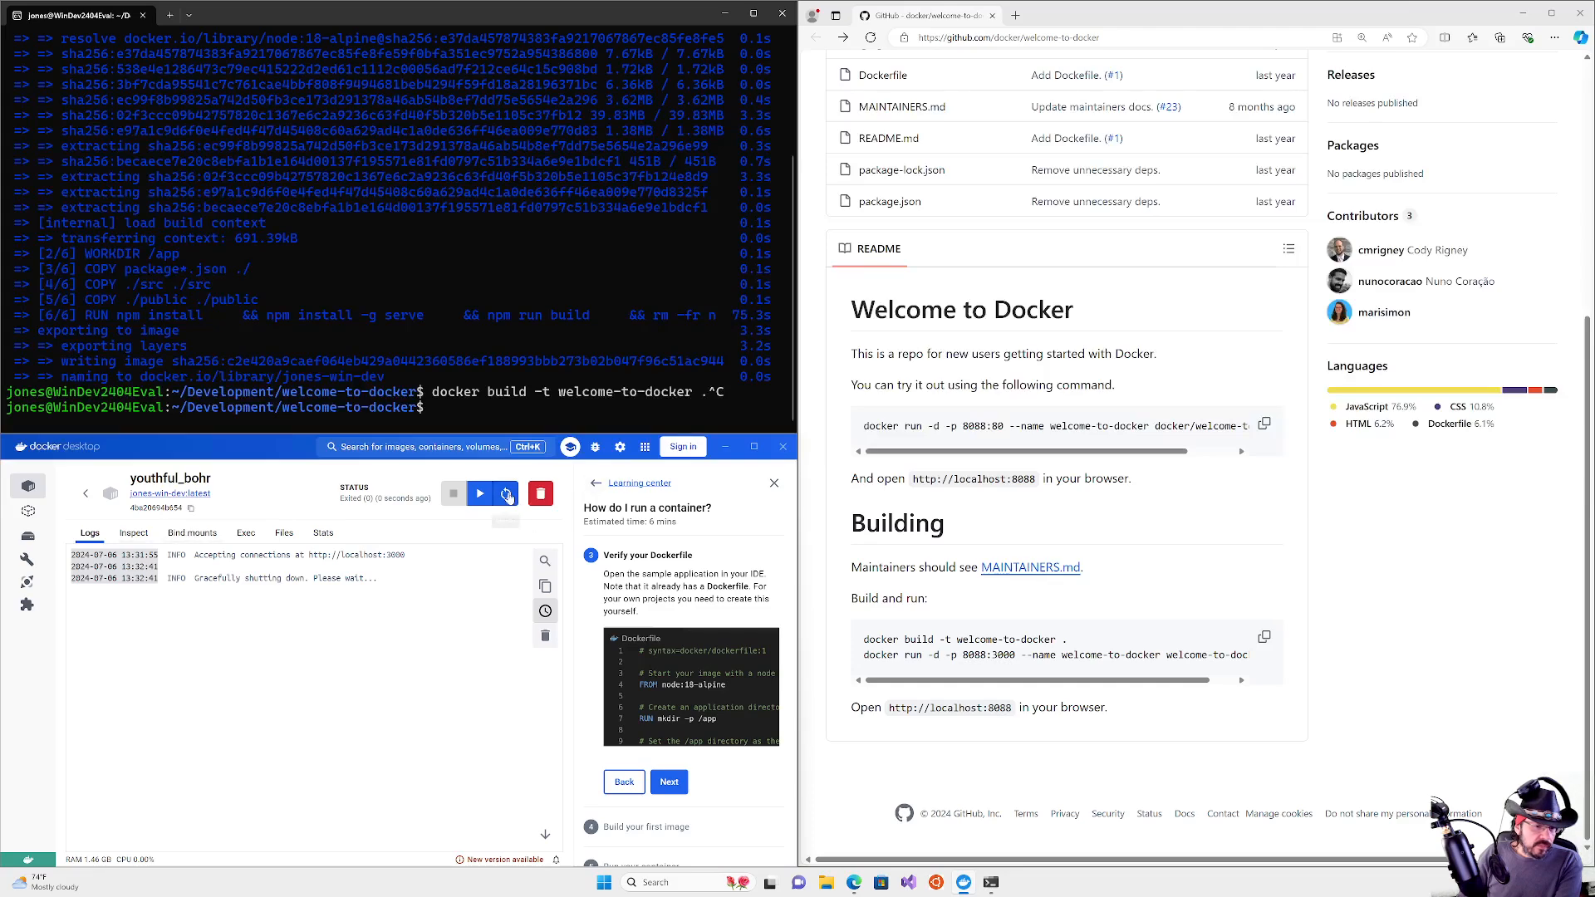
Step: Start the stopped jones-win-dev container again and stop it
left_click(487, 495)
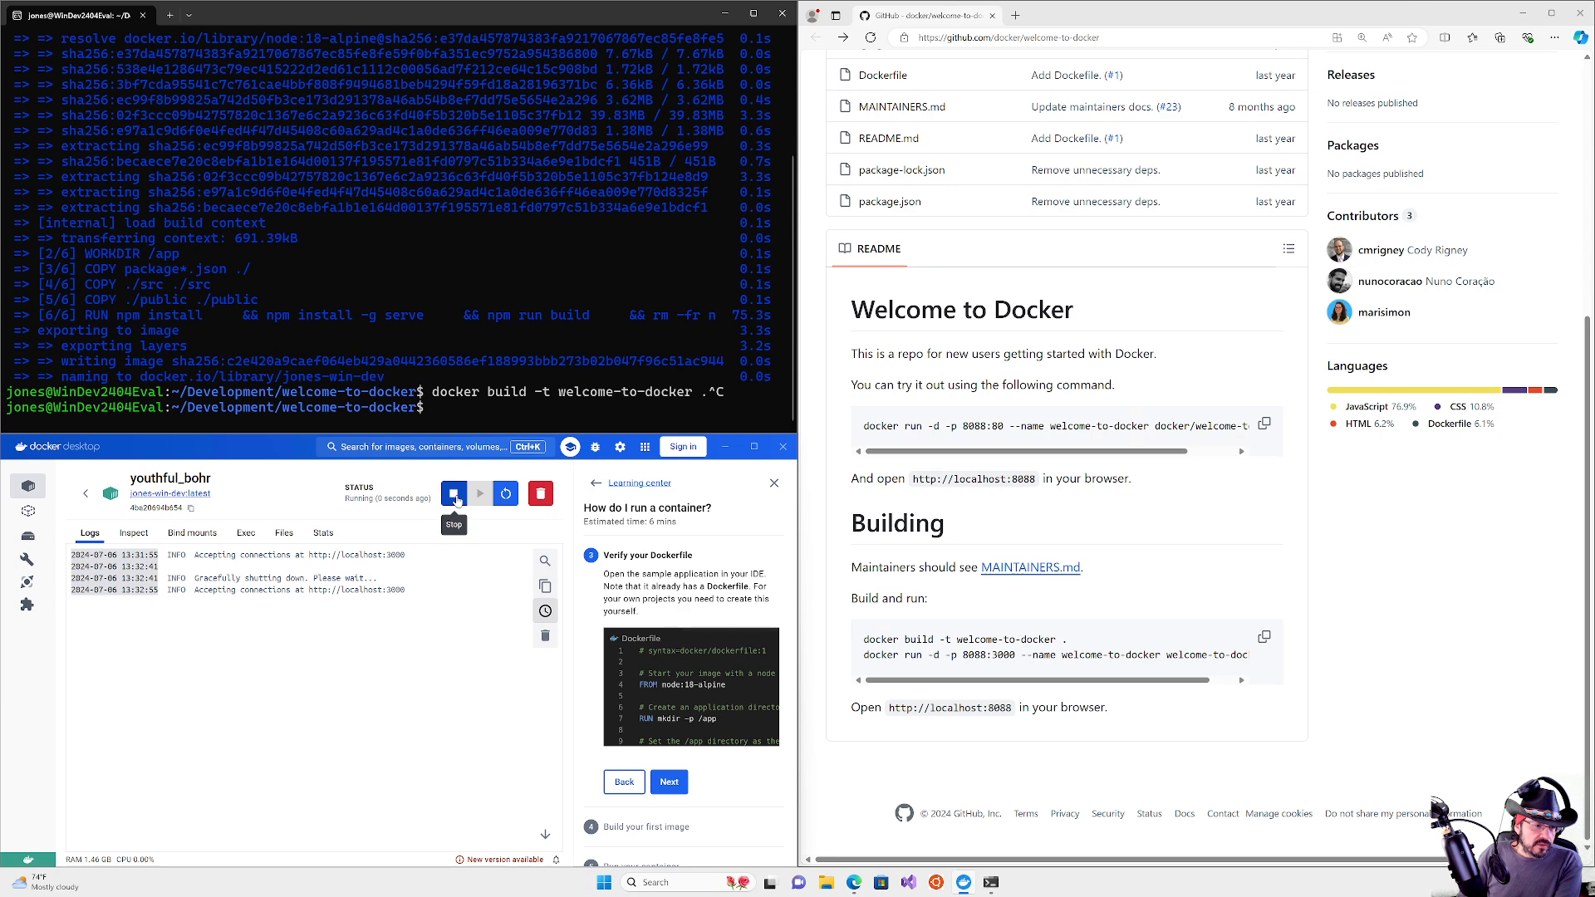
left_click(454, 497)
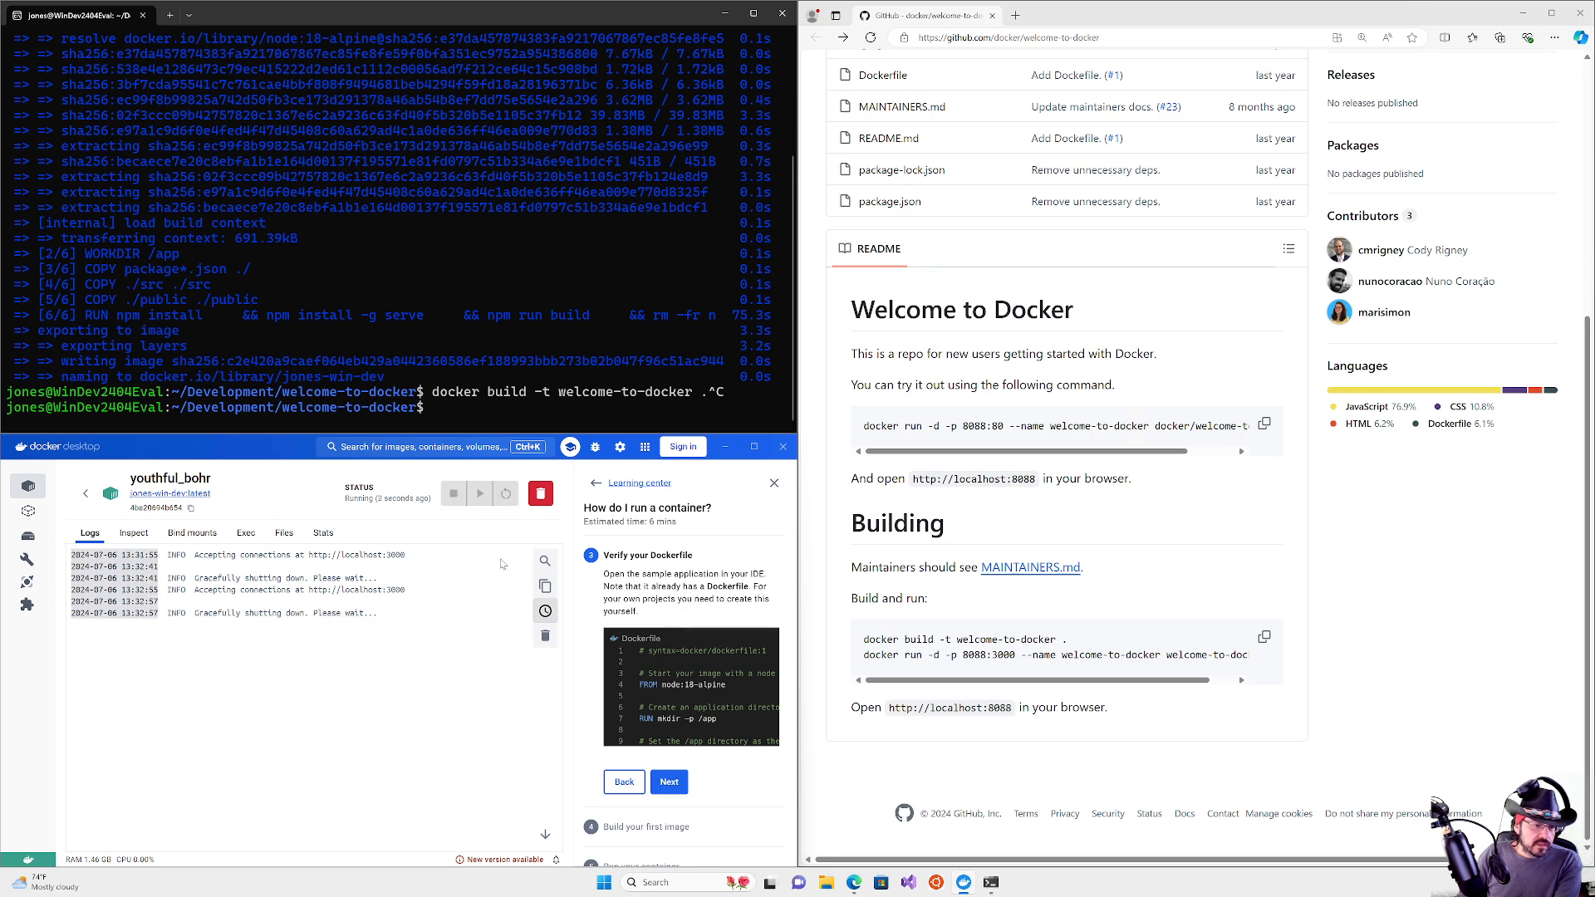
Step: Look through the stopped container's stats, files, exec and bind mounts views, and return to its logs
left_click(324, 533)
left_click(284, 532)
left_click(246, 532)
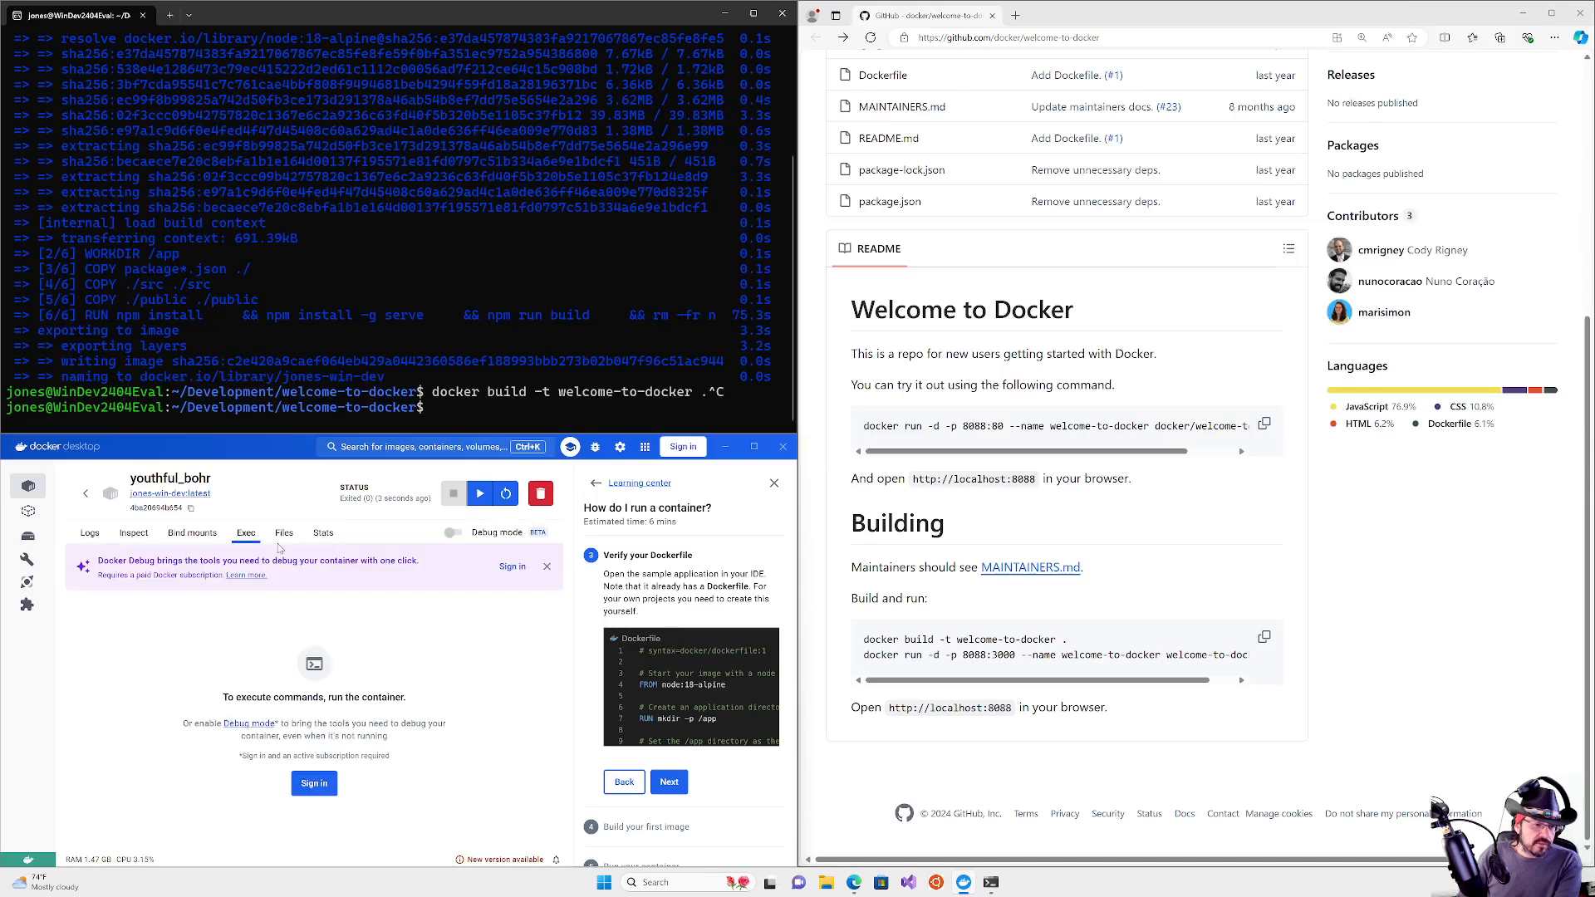
left_click(283, 534)
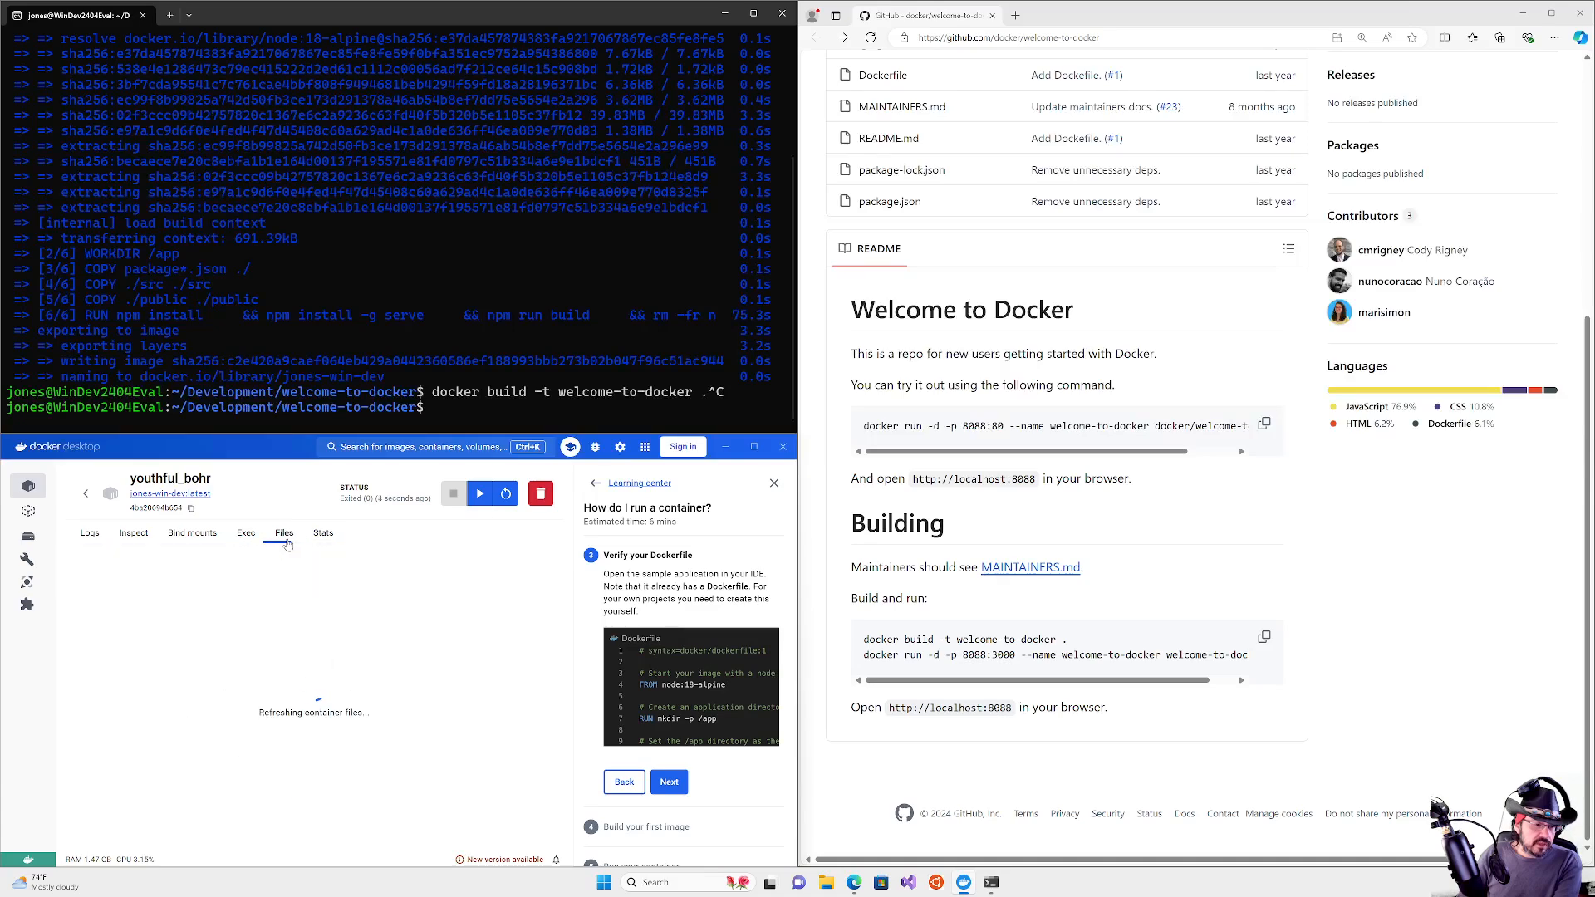
left_click(195, 542)
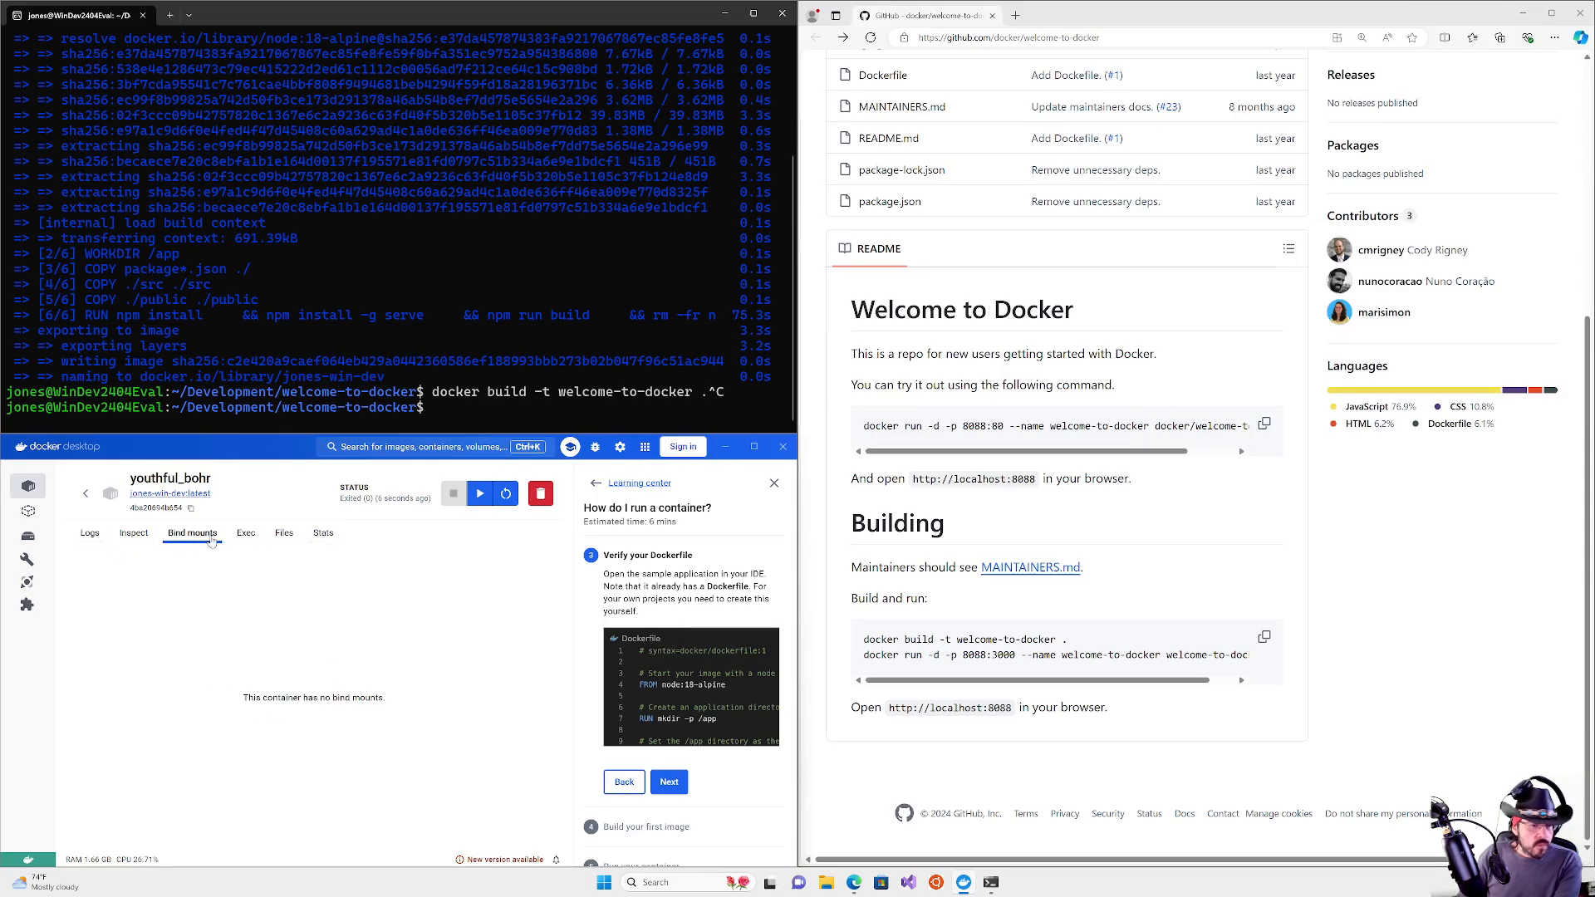
left_click(90, 536)
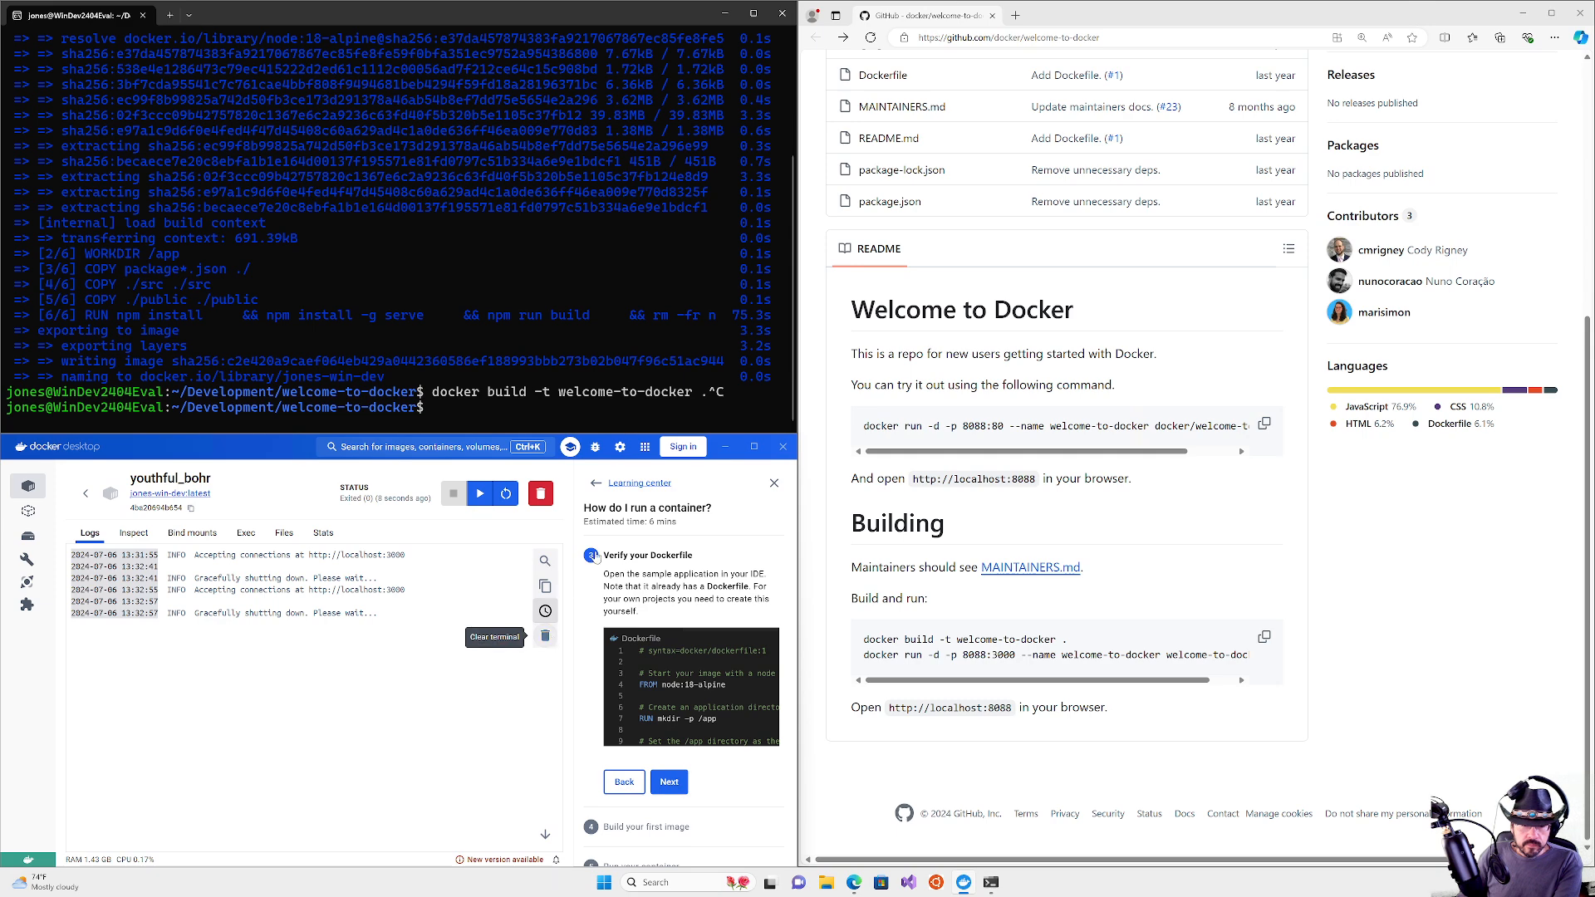
Step: Close the learning center walkthrough and open the new-container optional settings for the jones-win-dev:latest image
left_click(774, 482)
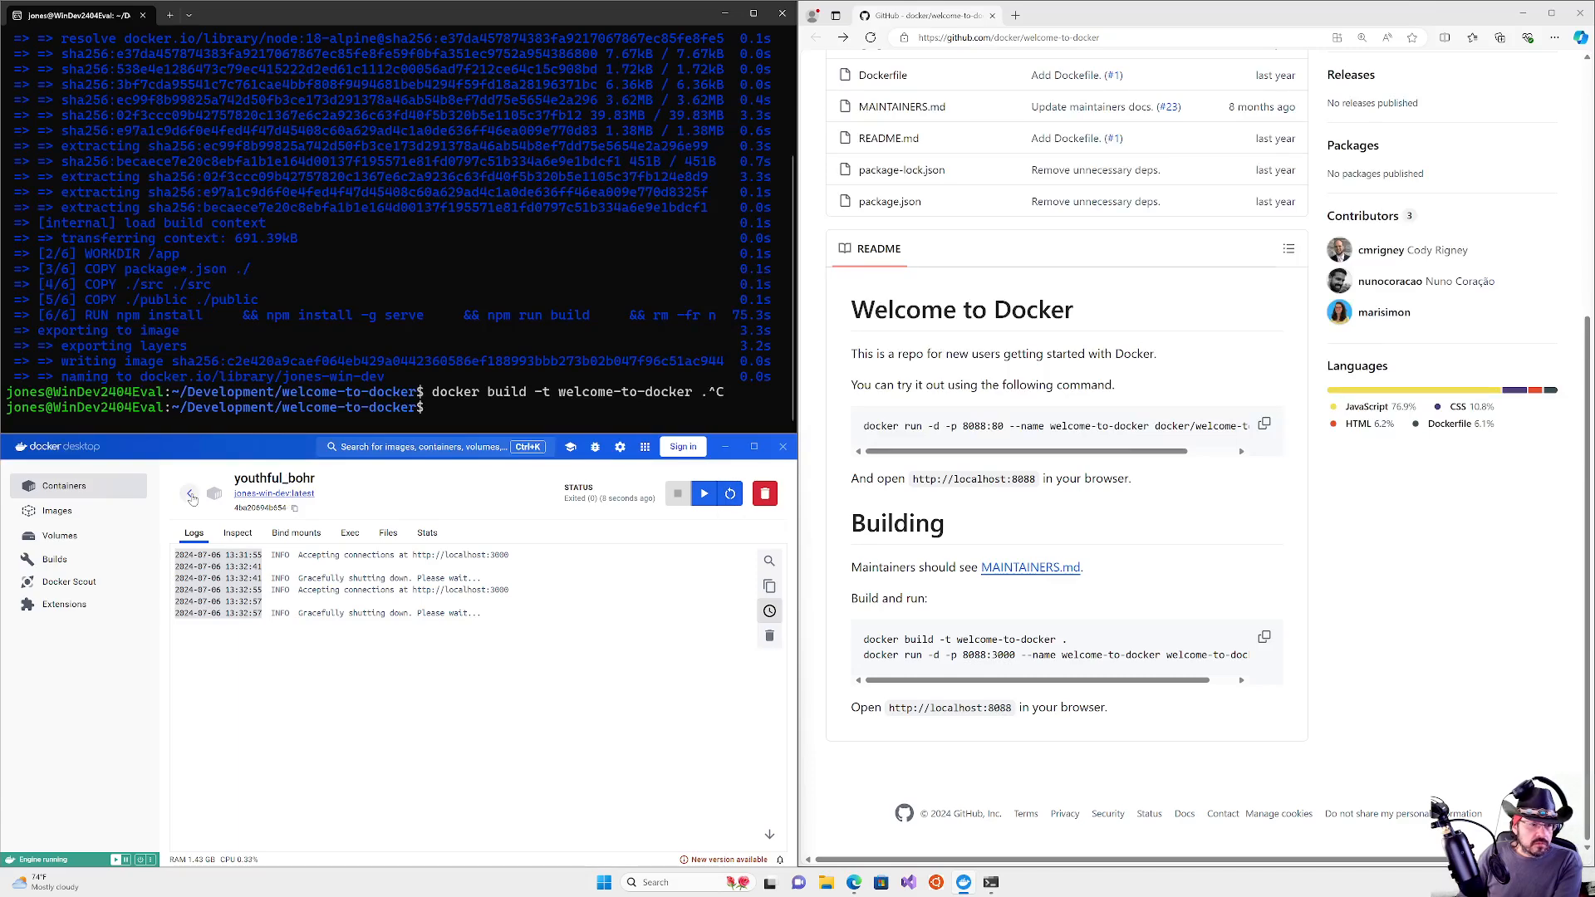
left_click(251, 493)
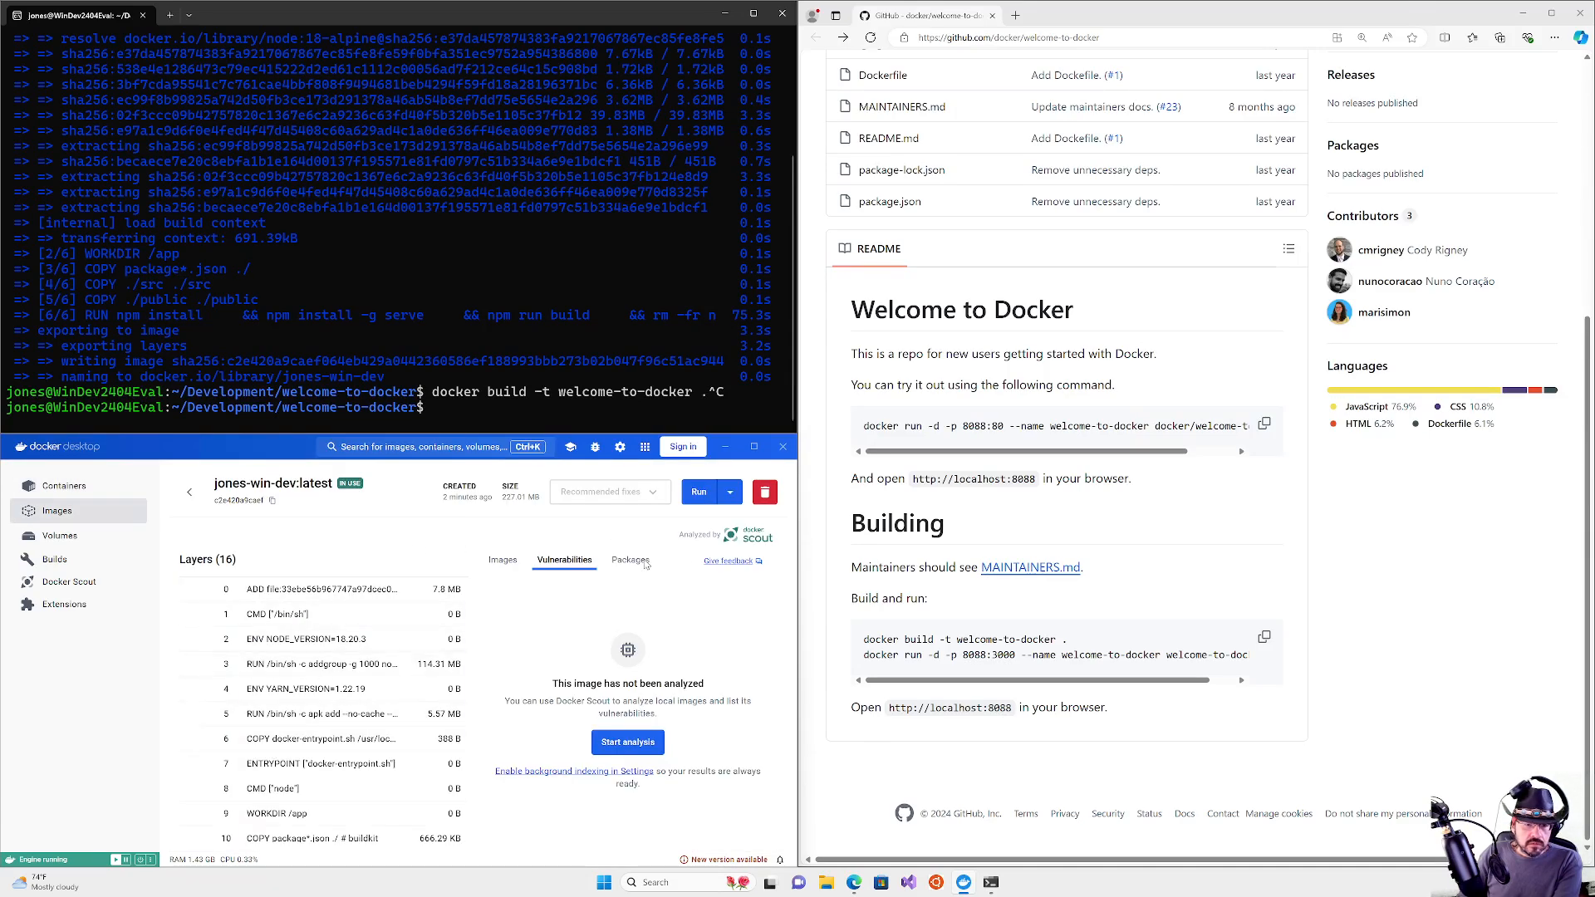
left_click(731, 493)
left_click(699, 492)
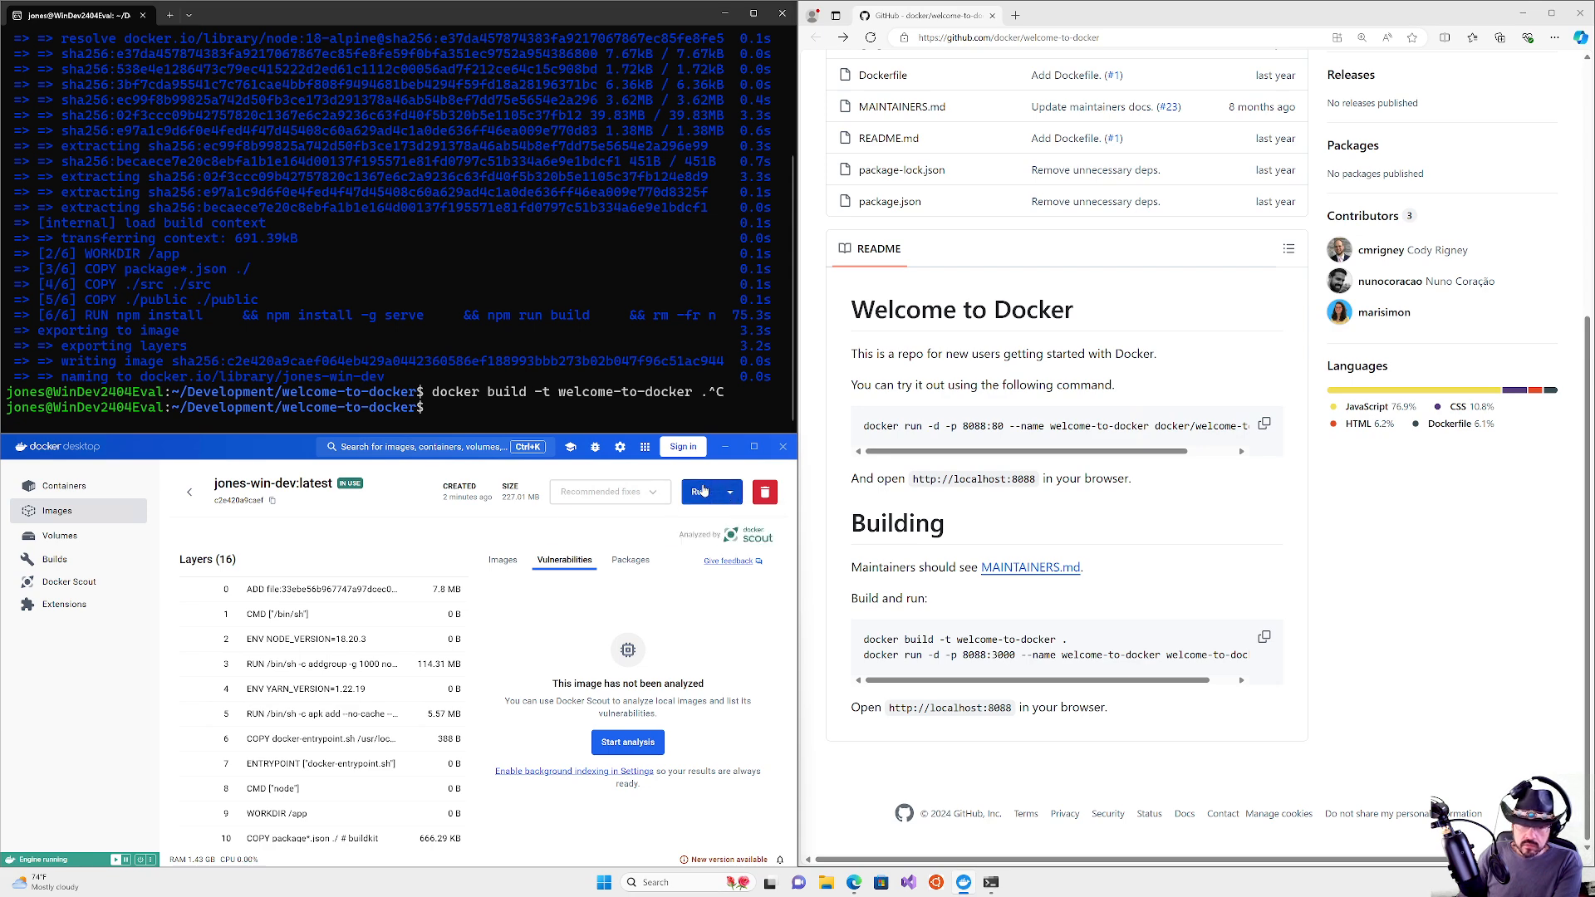
left_click(402, 657)
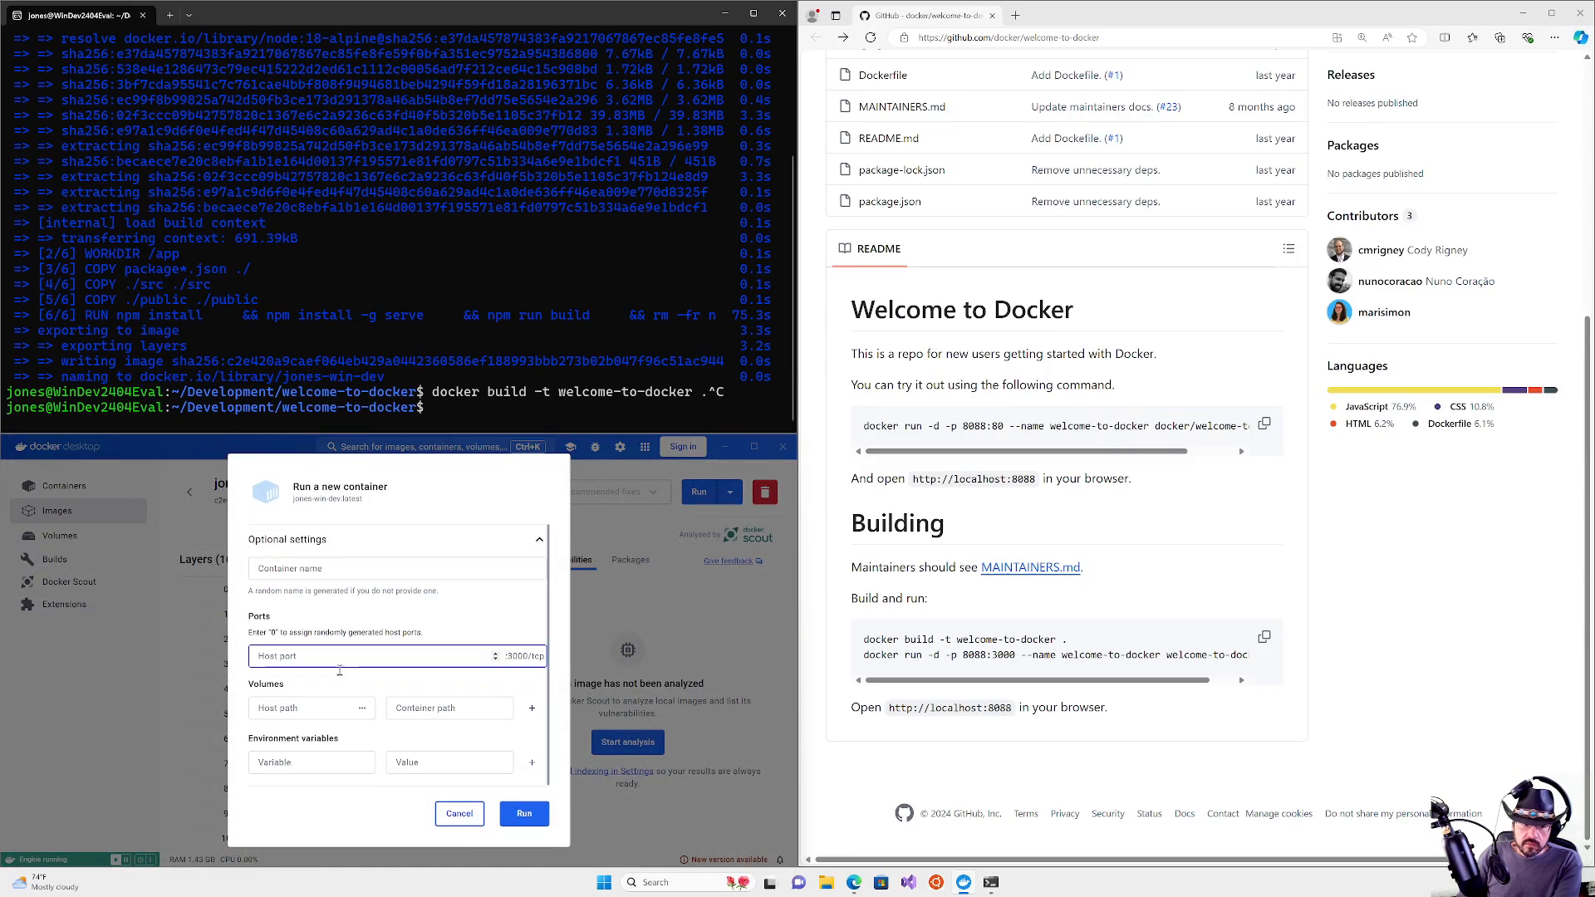
Step: Name the new container foo_bar and map host port 8000 to container port 3000, leaving volumes empty
left_click(326, 570)
left_click(327, 570)
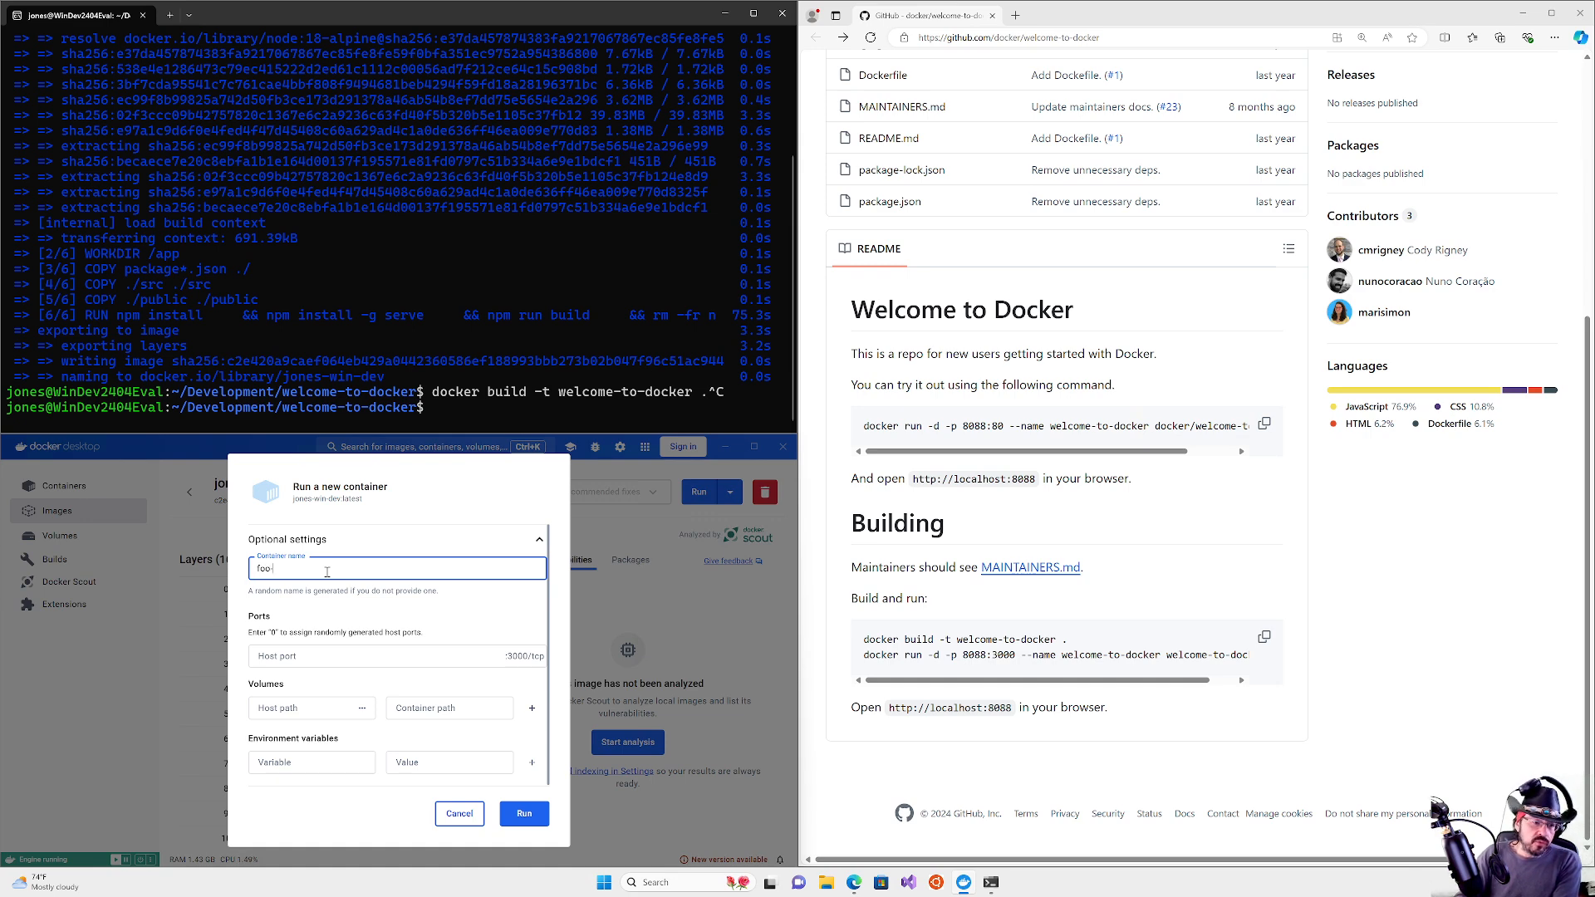
key("Tab")
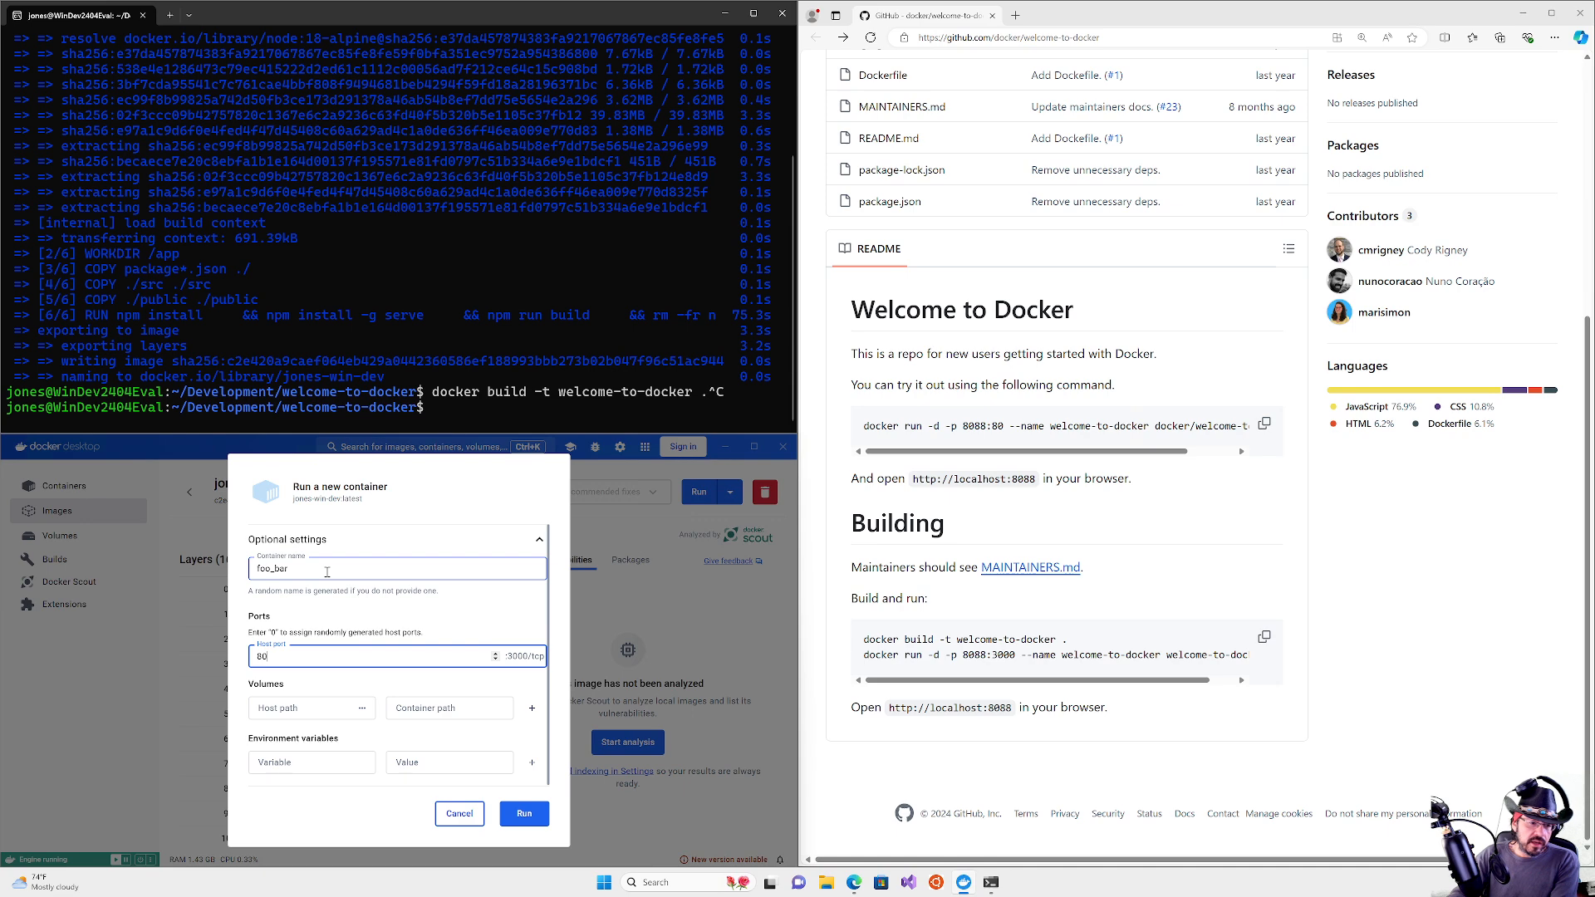
type("8000")
key("Tab")
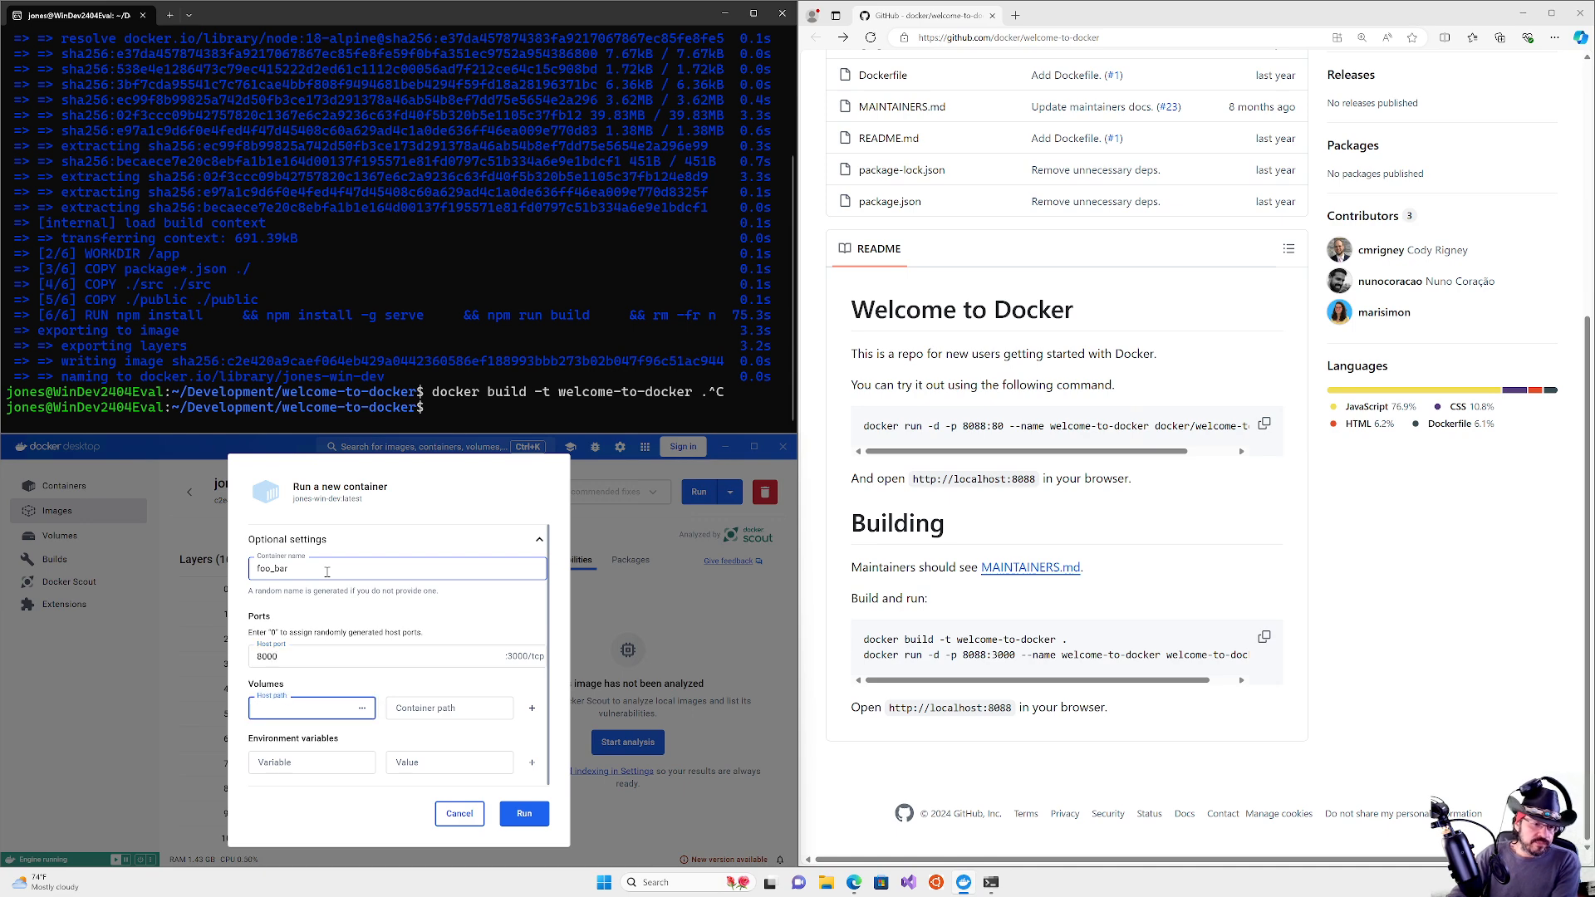
left_click(363, 708)
left_click(729, 11)
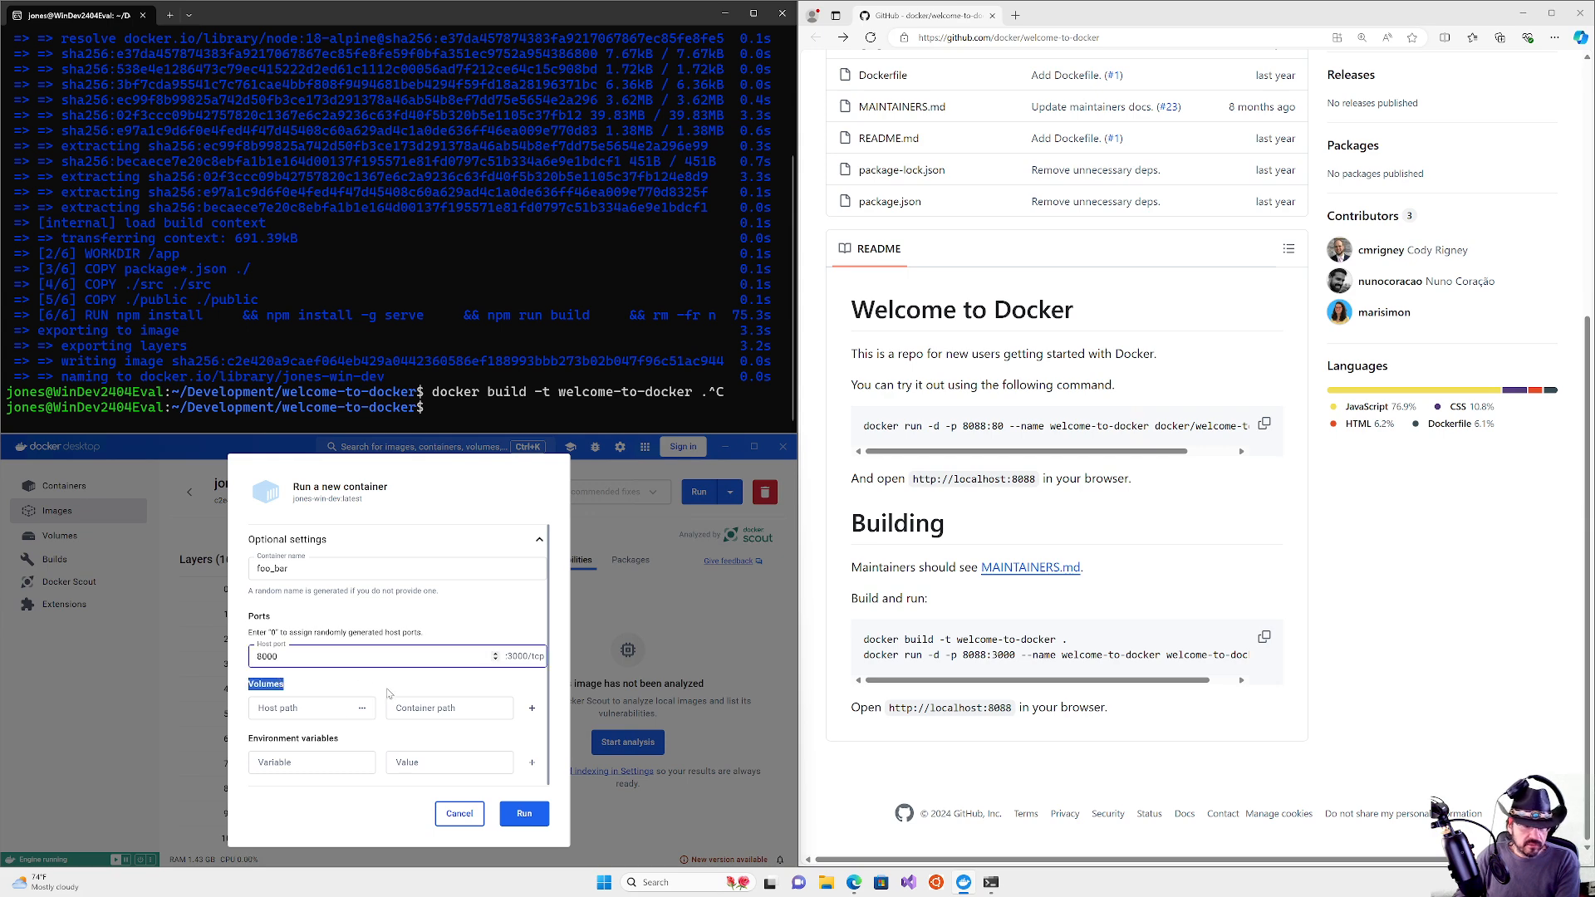
Step: Run the foo_bar container and open its 8000:3000 port link in the browser
left_click(531, 815)
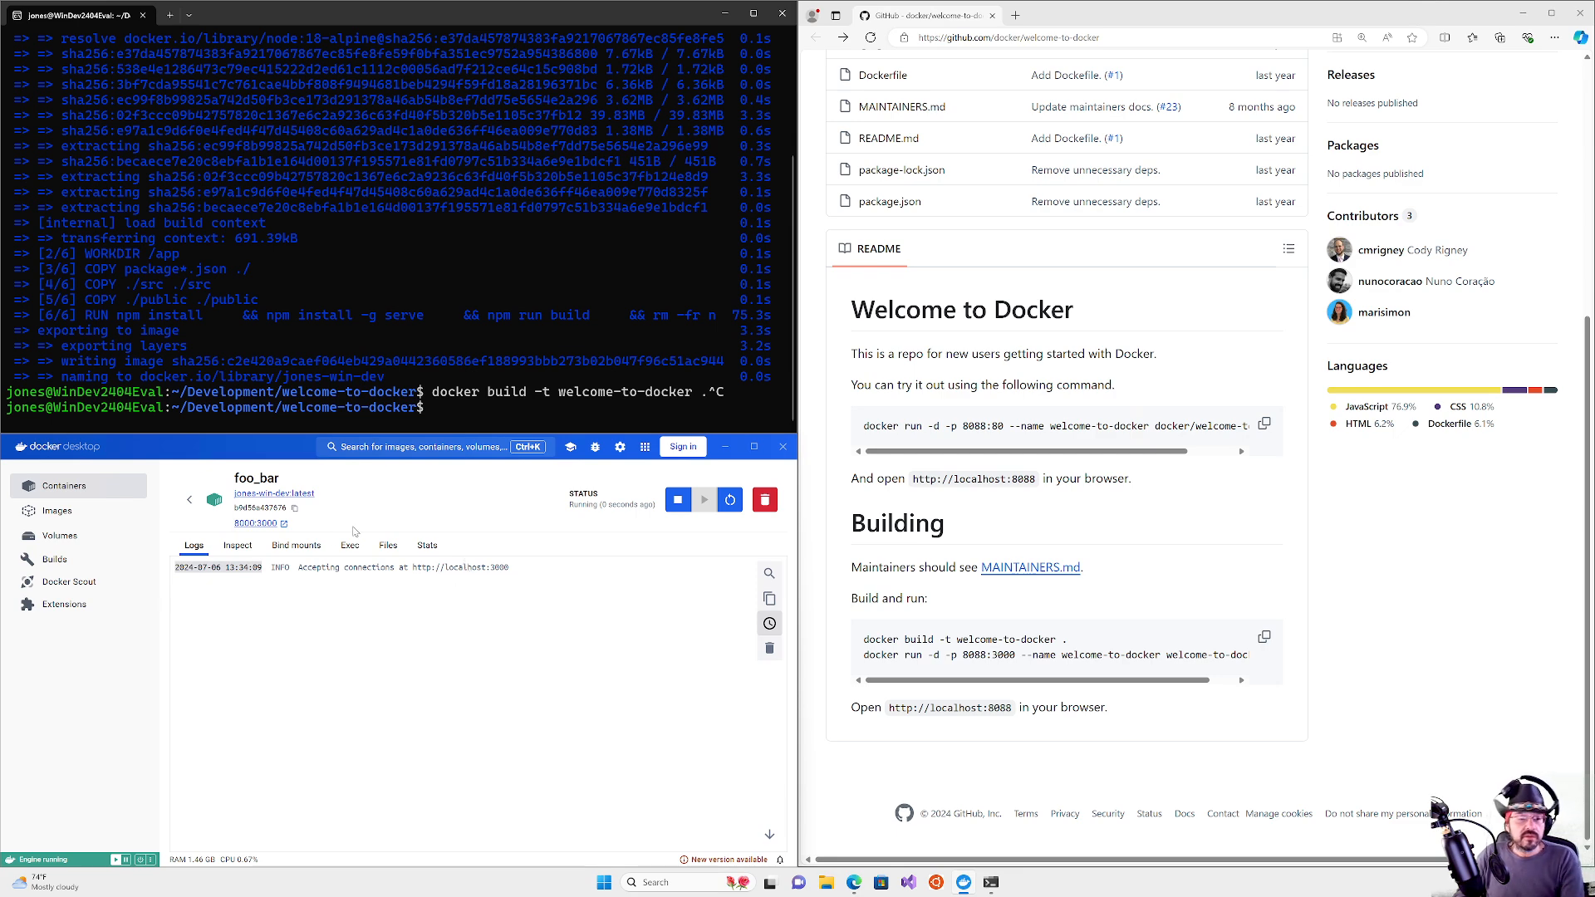
left_click(258, 524)
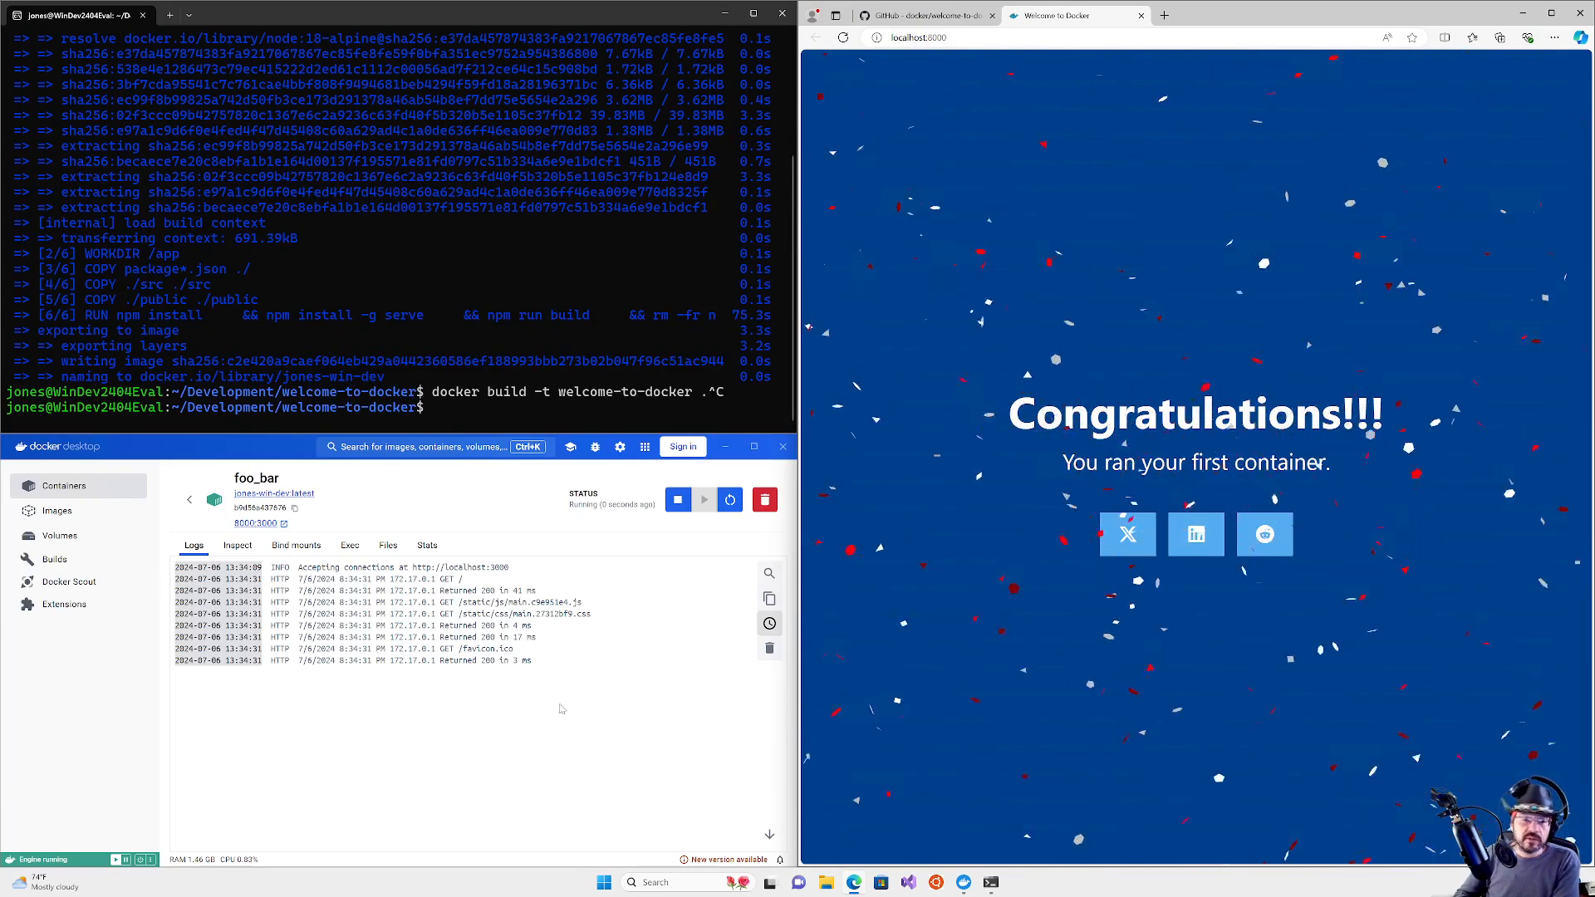
Step: Return to the GitHub README and review its docker run command, the -d flag, and the build and run commands under Building
left_click(955, 14)
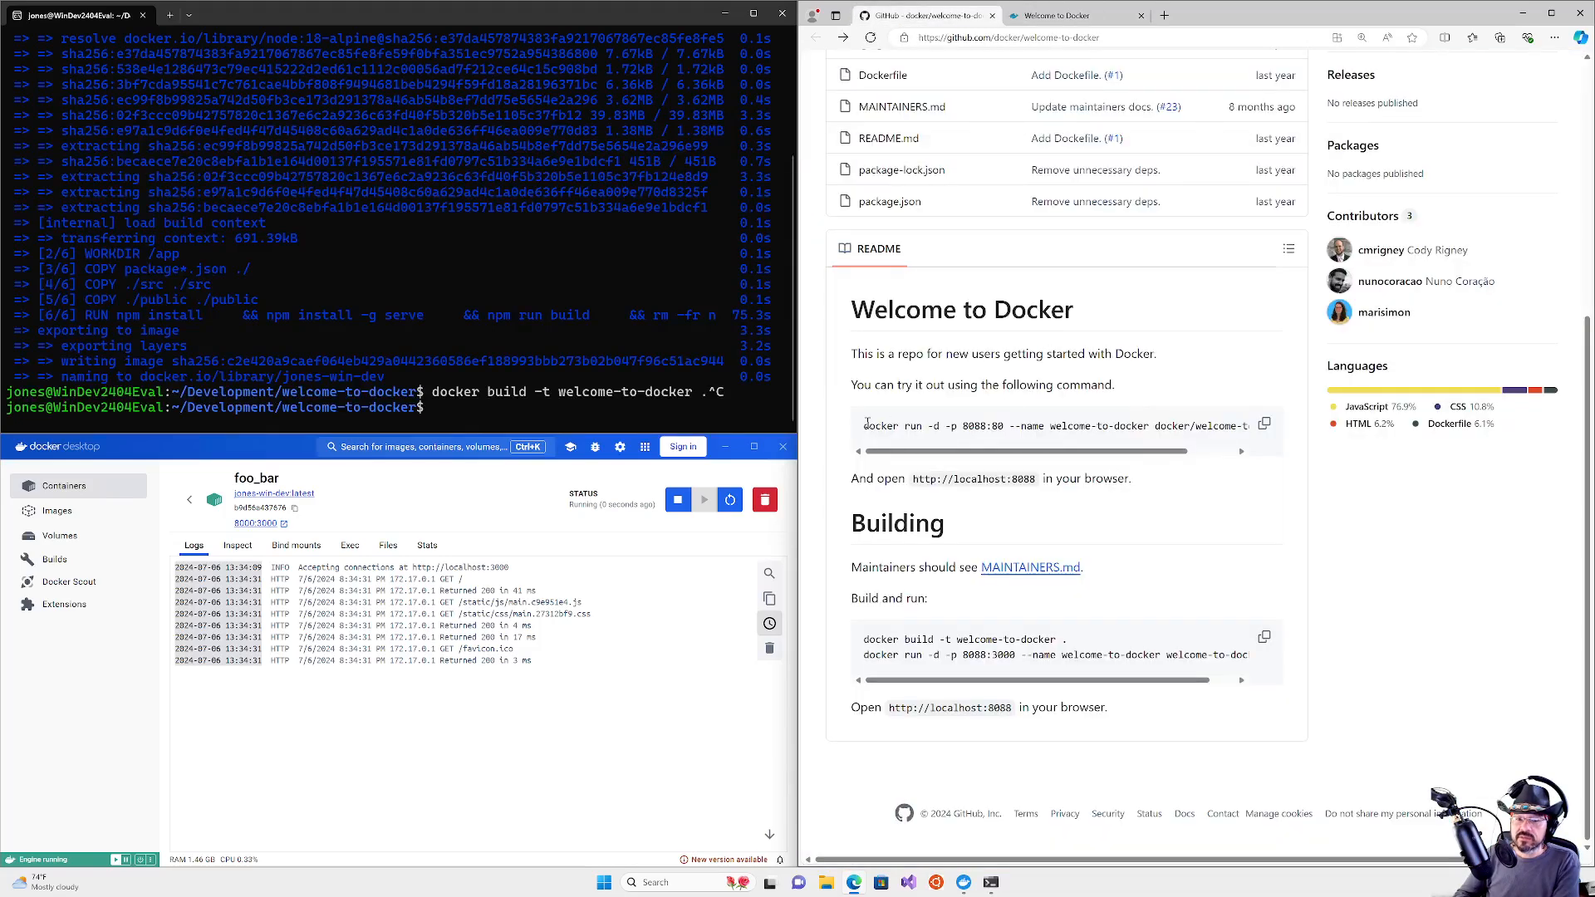
left_click_drag(866, 423, 1226, 428)
left_click(1161, 429)
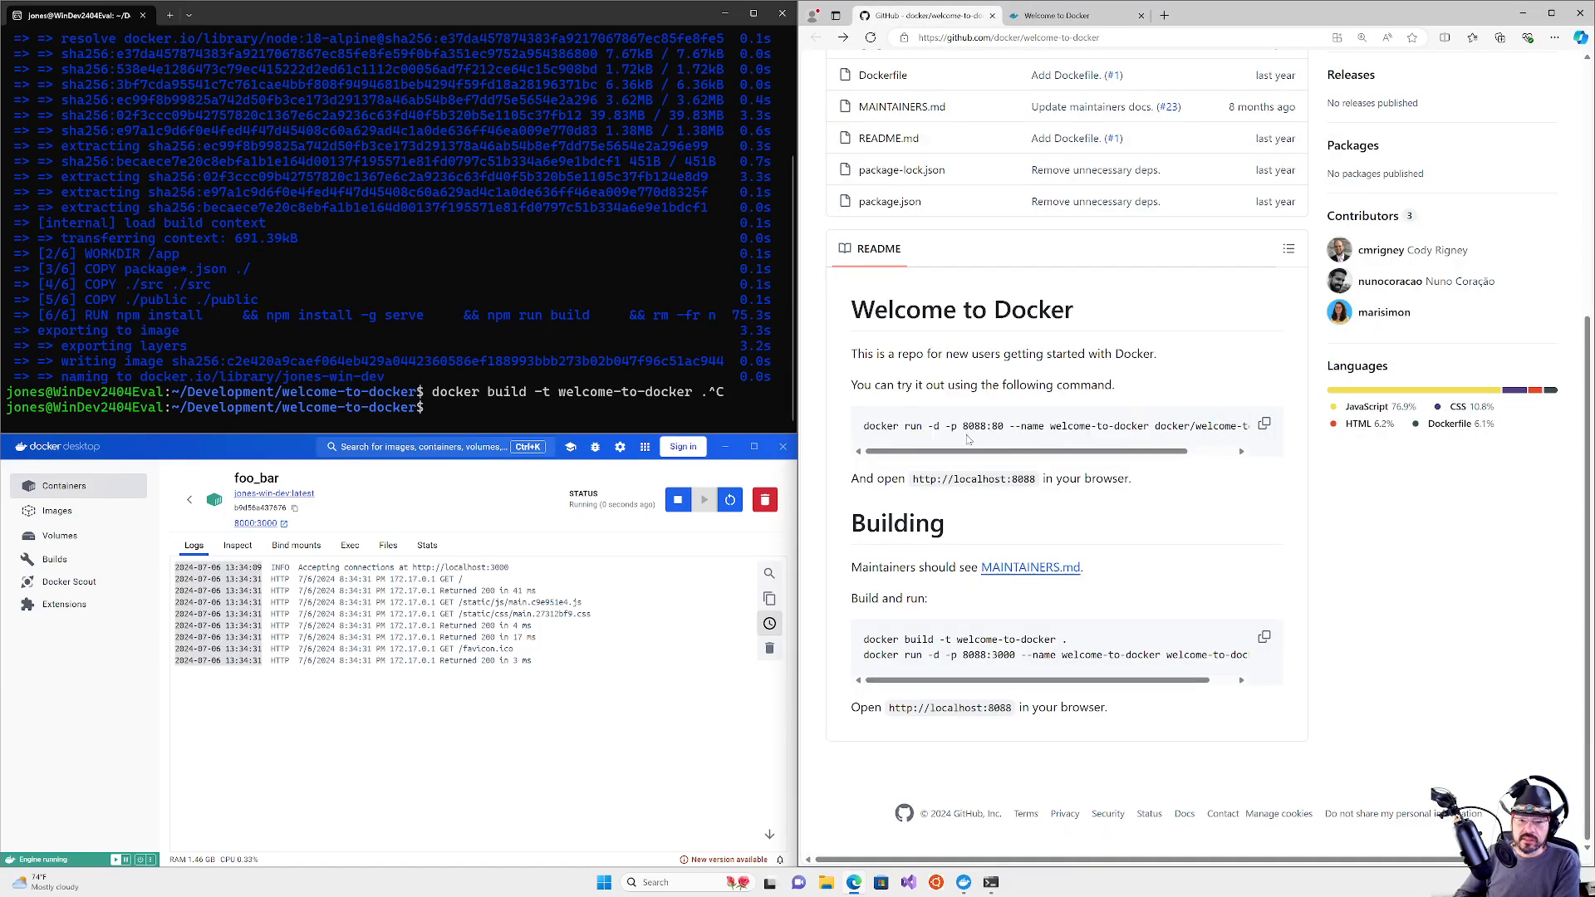
left_click_drag(927, 426, 944, 426)
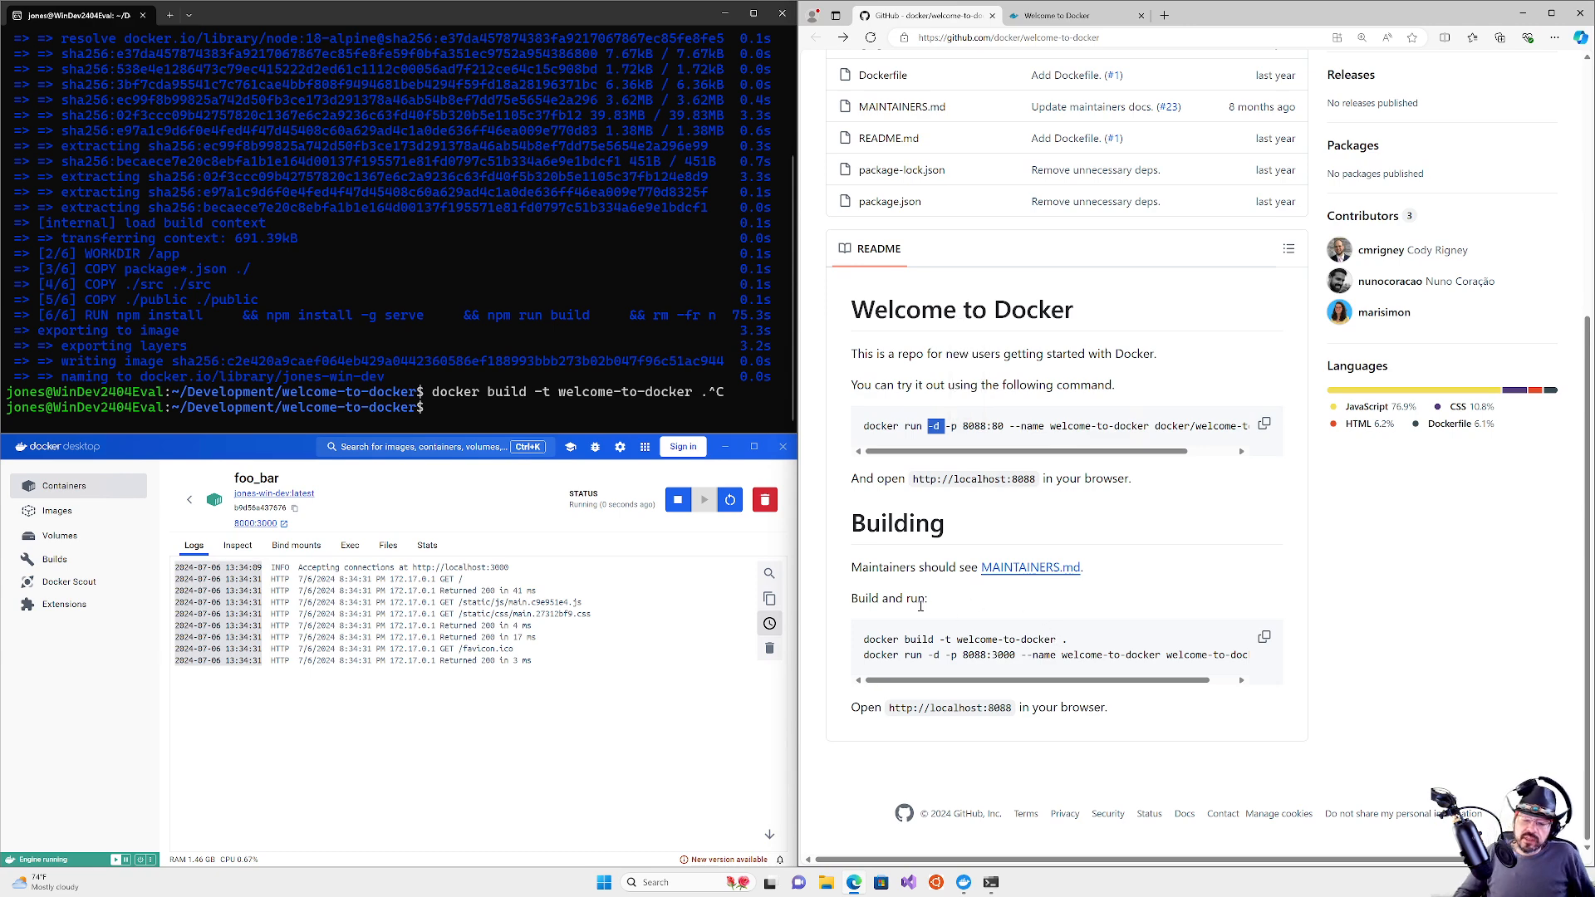
left_click_drag(866, 640, 1055, 656)
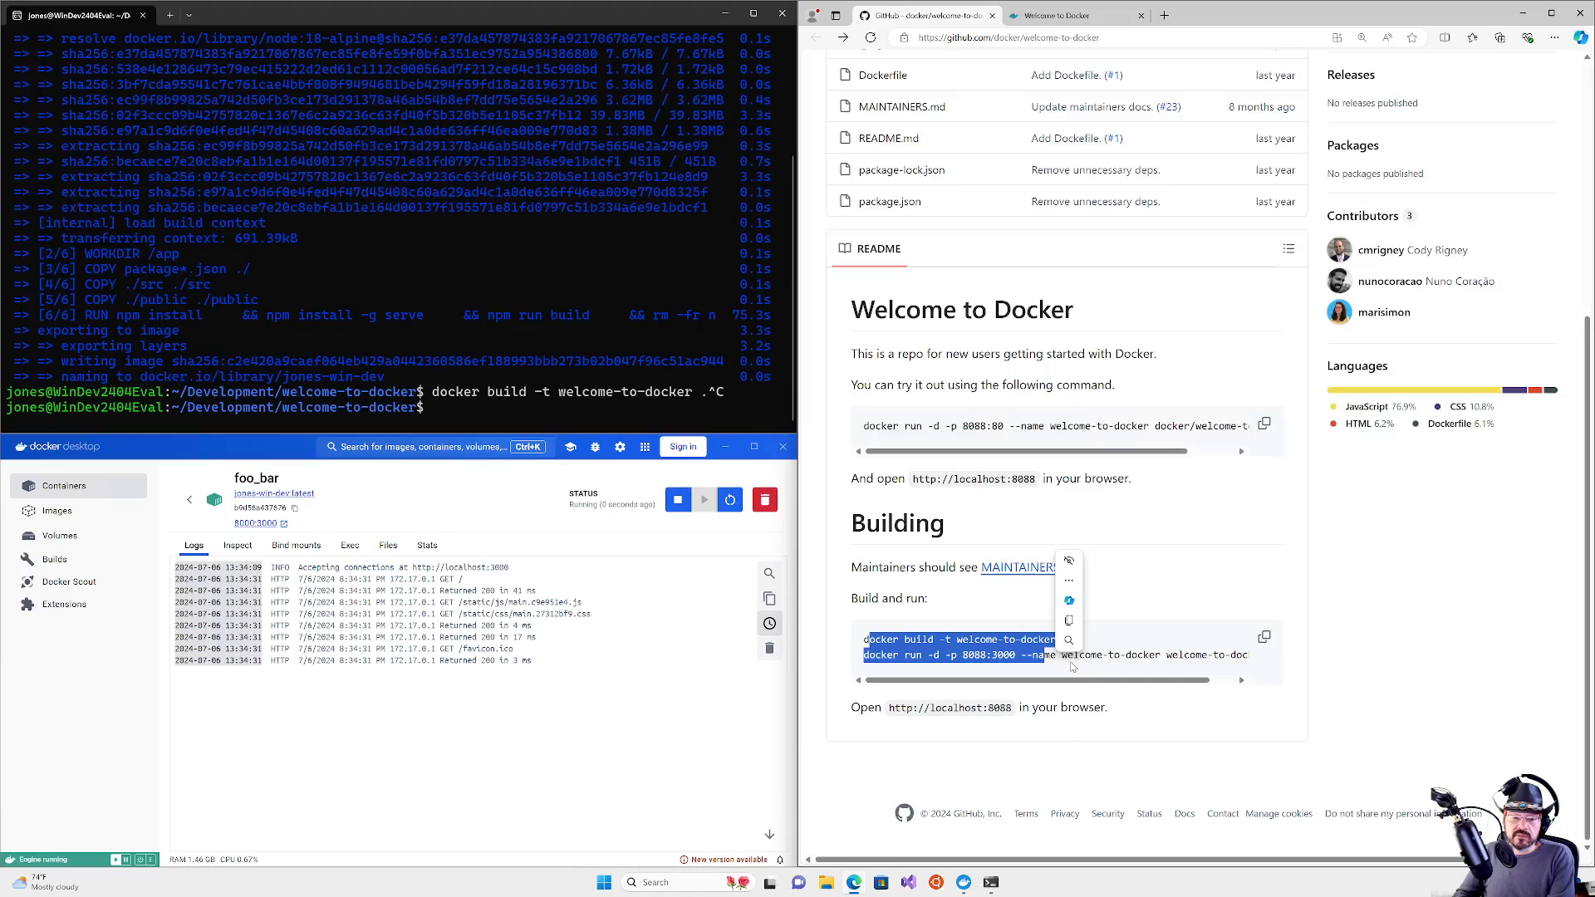